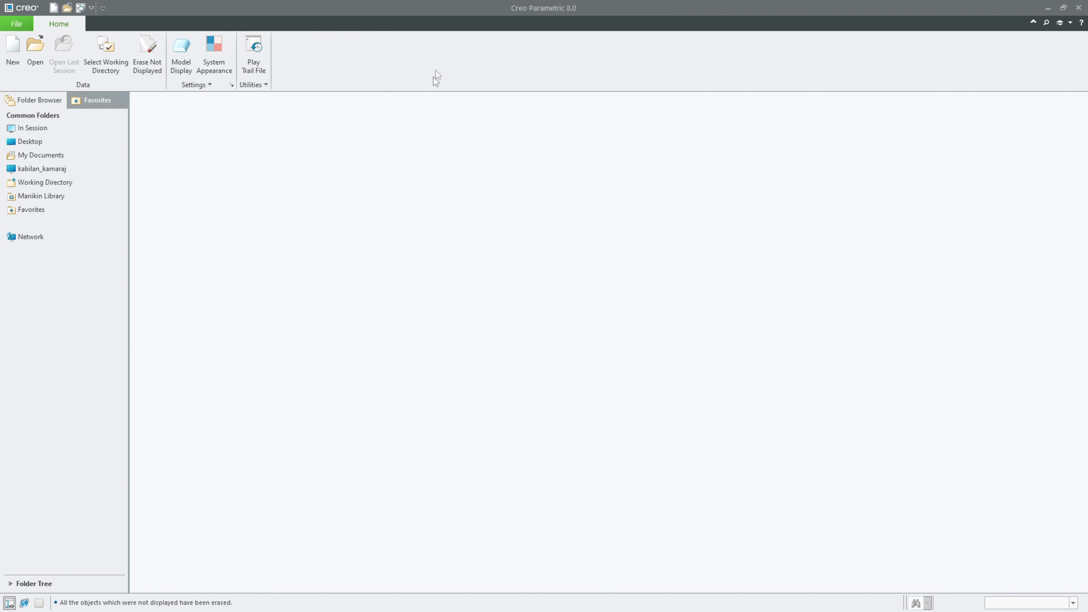
Step: Create a new solid part named CAM using the mmns_part_solid_abs template
{"action": "left_click", "coordinate": [12, 64]}
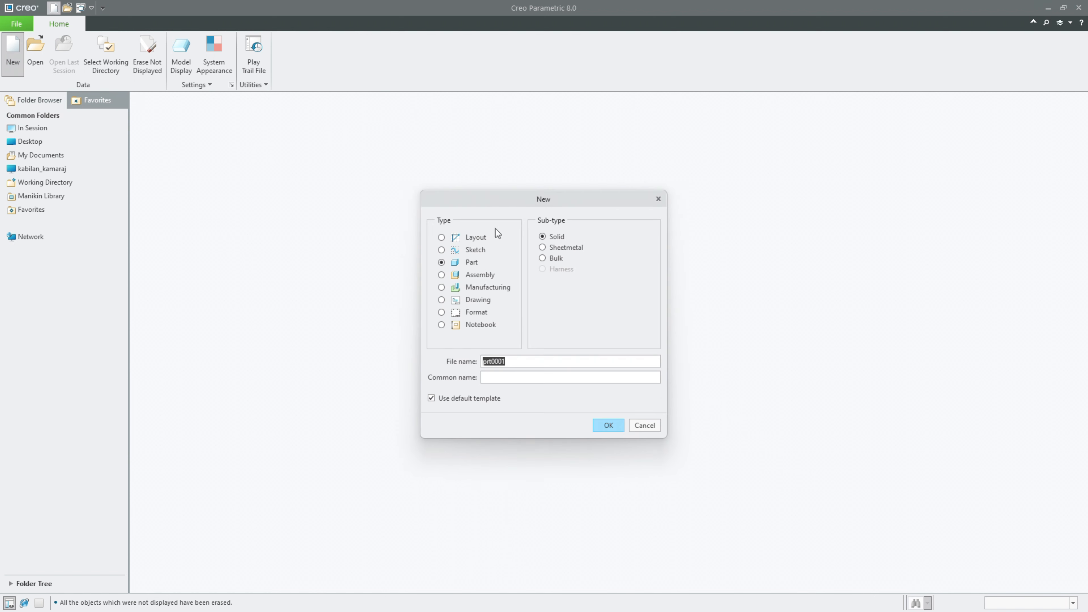
{"action": "type", "text": "CAM"}
{"action": "left_click", "coordinate": [605, 425]}
{"action": "scroll", "coordinate": [503, 249], "scroll_direction": "down", "scroll_amount": 2}
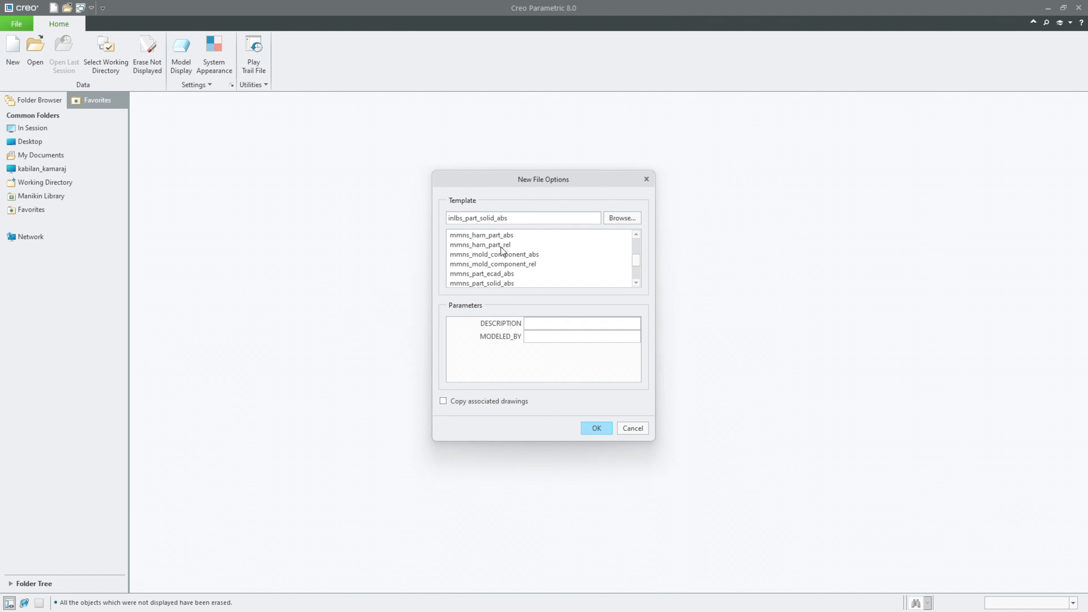
{"action": "left_click", "coordinate": [487, 284]}
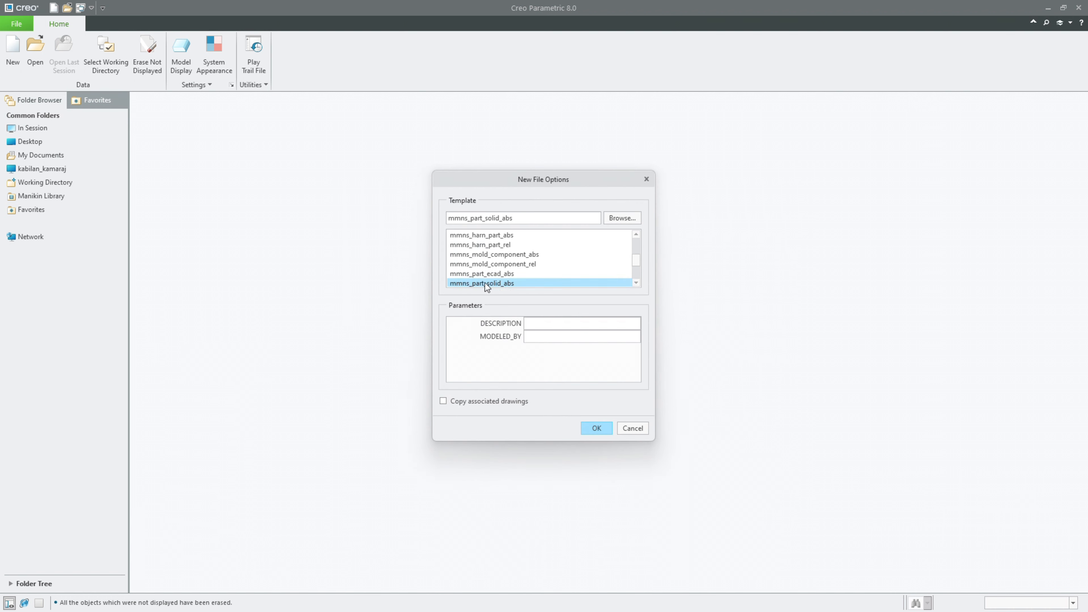
{"action": "left_click", "coordinate": [591, 426]}
Step: Show the datum features and create a datum axis at the intersection of the RIGHT and TOP planes
{"action": "left_click", "coordinate": [629, 115]}
{"action": "left_click", "coordinate": [634, 128]}
{"action": "left_click", "coordinate": [33, 180]}
{"action": "left_click", "coordinate": [36, 189], "text": "ctrl"}
{"action": "left_click", "coordinate": [59, 140]}
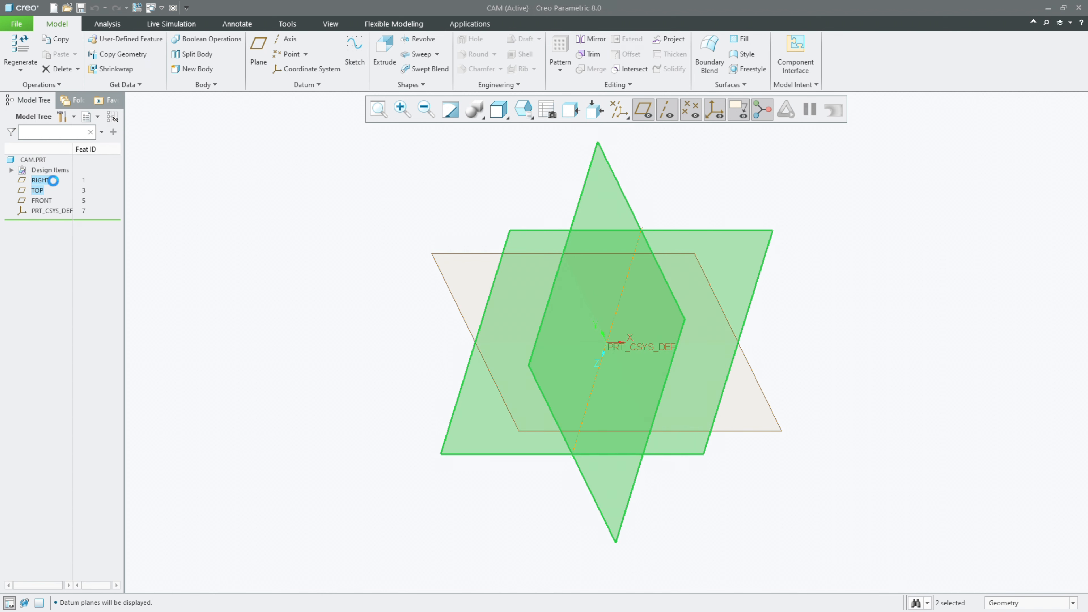
Step: Create two more datum axes, one where RIGHT meets FRONT and one where TOP meets FRONT
{"action": "left_click", "coordinate": [45, 180]}
{"action": "left_click", "coordinate": [45, 200], "text": "ctrl"}
{"action": "left_click", "coordinate": [67, 149]}
{"action": "left_click", "coordinate": [42, 193]}
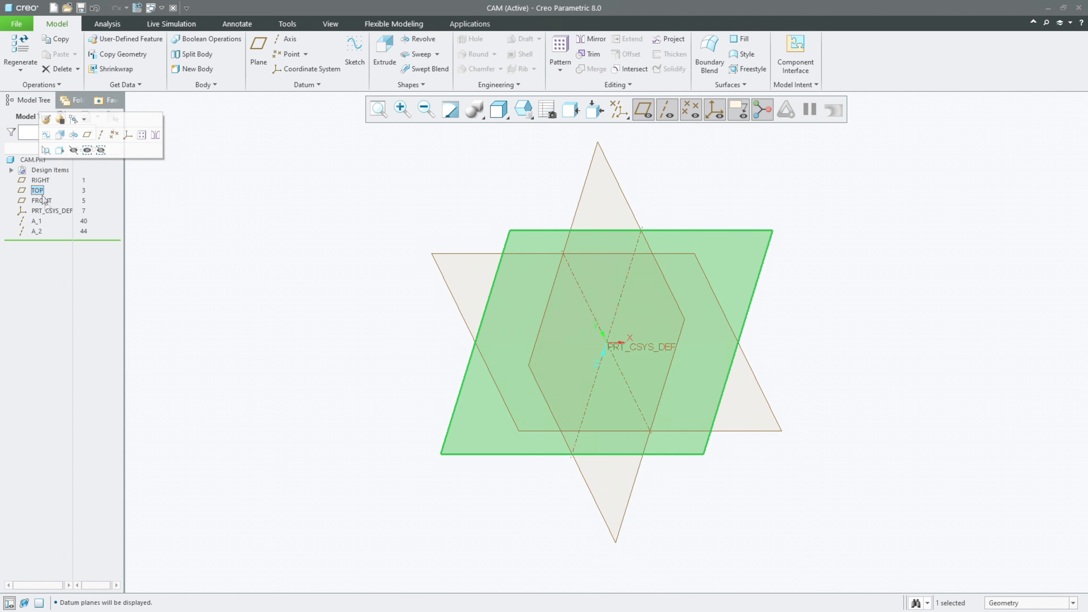
{"action": "left_click", "coordinate": [42, 200], "text": "ctrl"}
{"action": "left_click", "coordinate": [67, 149]}
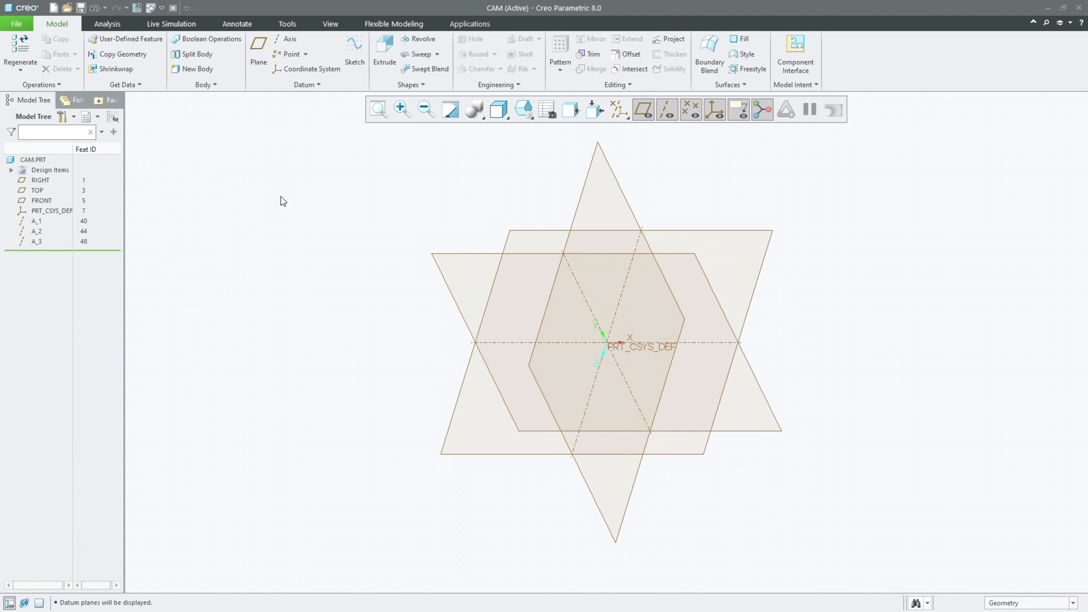
Step: Start an Extrude sketch on the FRONT plane and draw a 50 mm diameter circle centred on the origin
{"action": "left_click", "coordinate": [375, 65]}
{"action": "left_click", "coordinate": [434, 252]}
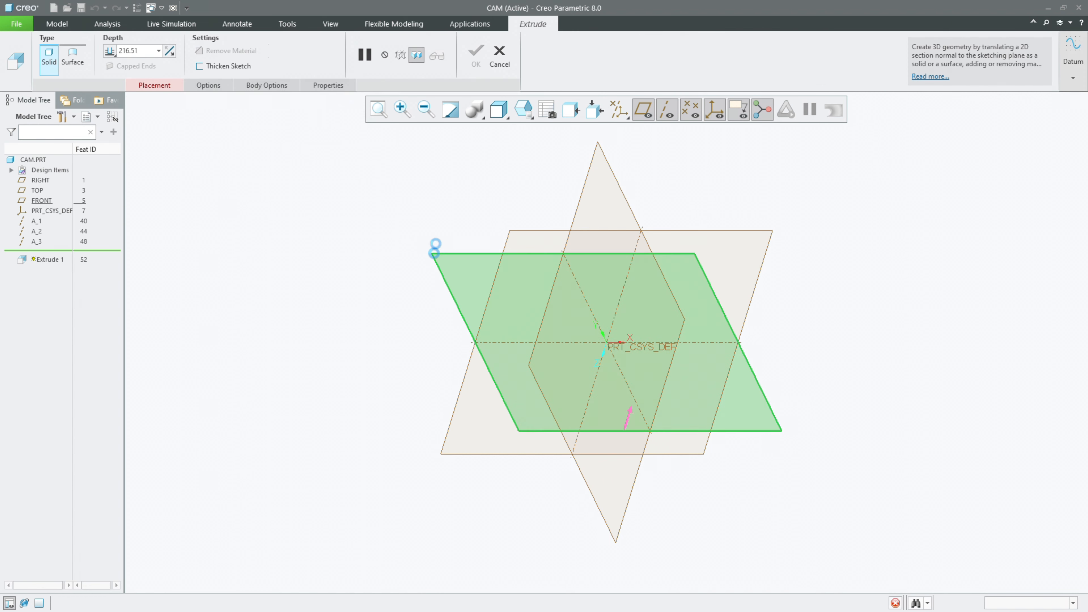
{"action": "left_click", "coordinate": [38, 69]}
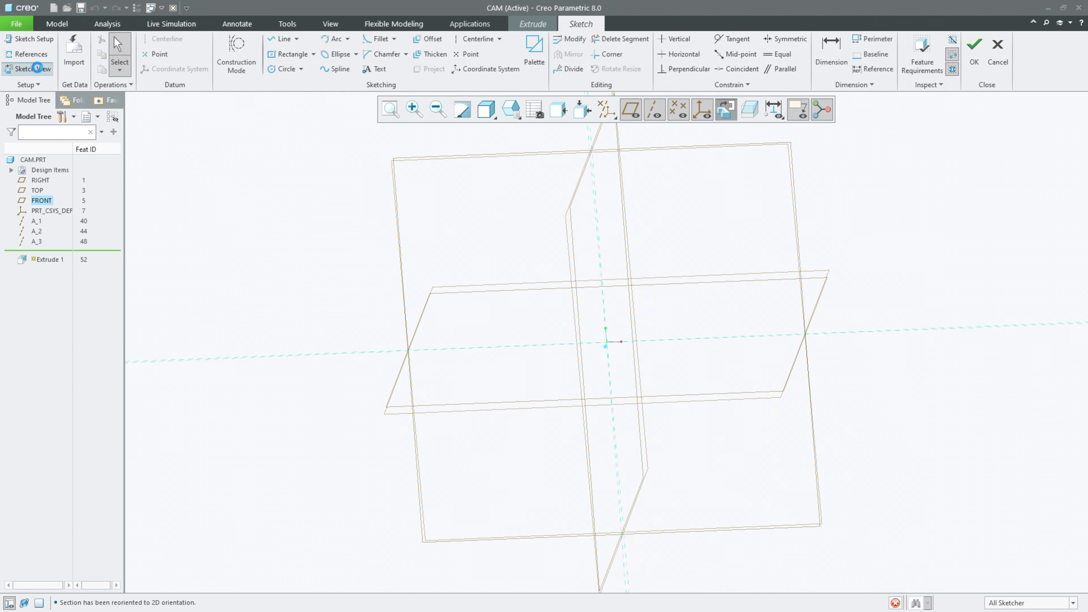
{"action": "left_click", "coordinate": [283, 69]}
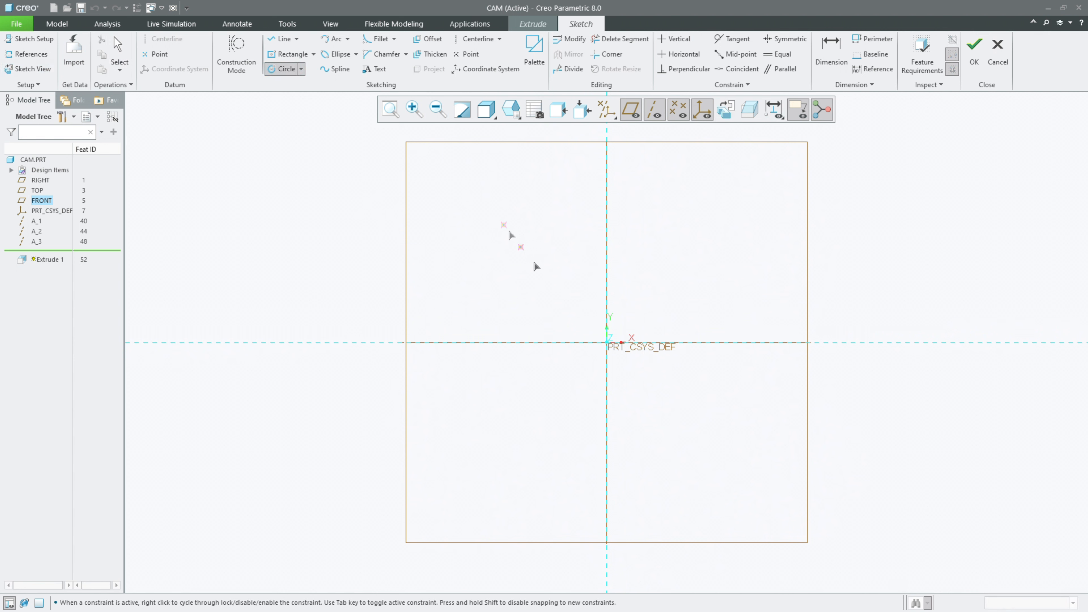
{"action": "left_click", "coordinate": [606, 343]}
{"action": "left_click", "coordinate": [568, 294]}
{"action": "middle_click", "coordinate": [523, 274]}
{"action": "double_click", "coordinate": [519, 280]}
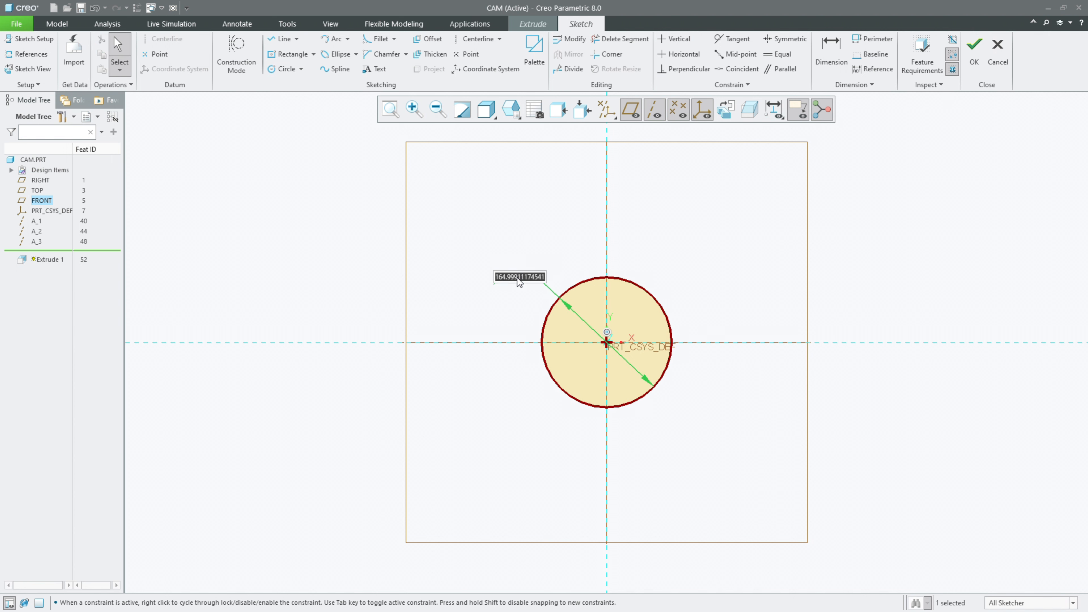
{"action": "type", "text": "50"}
{"action": "key", "text": "Return"}
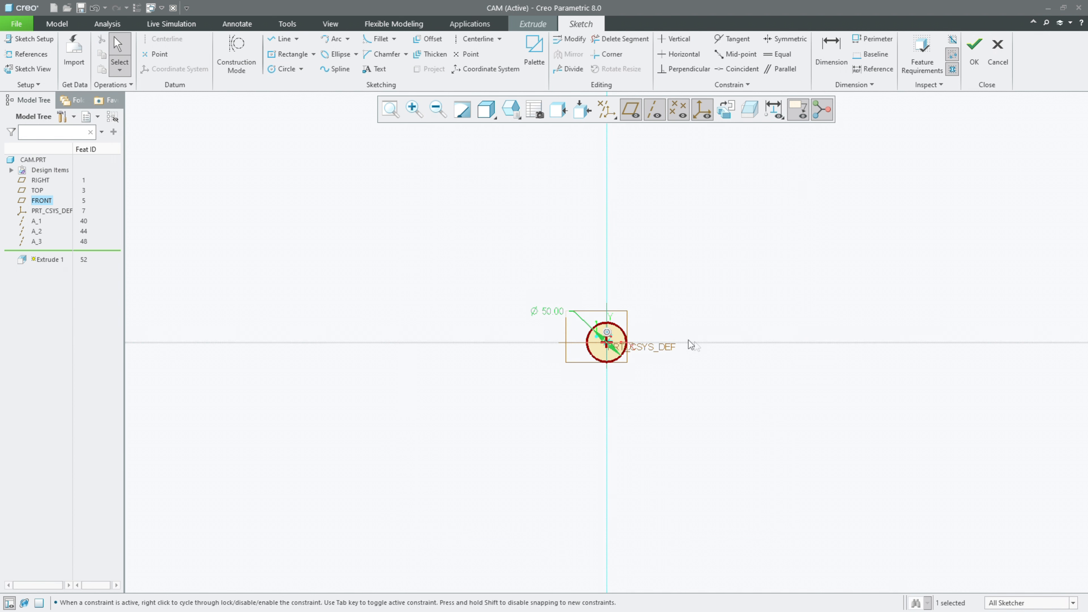
Step: Sketch a 30 mm diameter circle centred on the horizontal reference, to the right of the 50 mm circle
{"action": "left_click", "coordinate": [387, 120]}
{"action": "left_click_drag", "start_coordinate": [366, 151], "coordinate": [426, 198]}
{"action": "scroll", "coordinate": [276, 320], "scroll_direction": "down", "scroll_amount": 2}
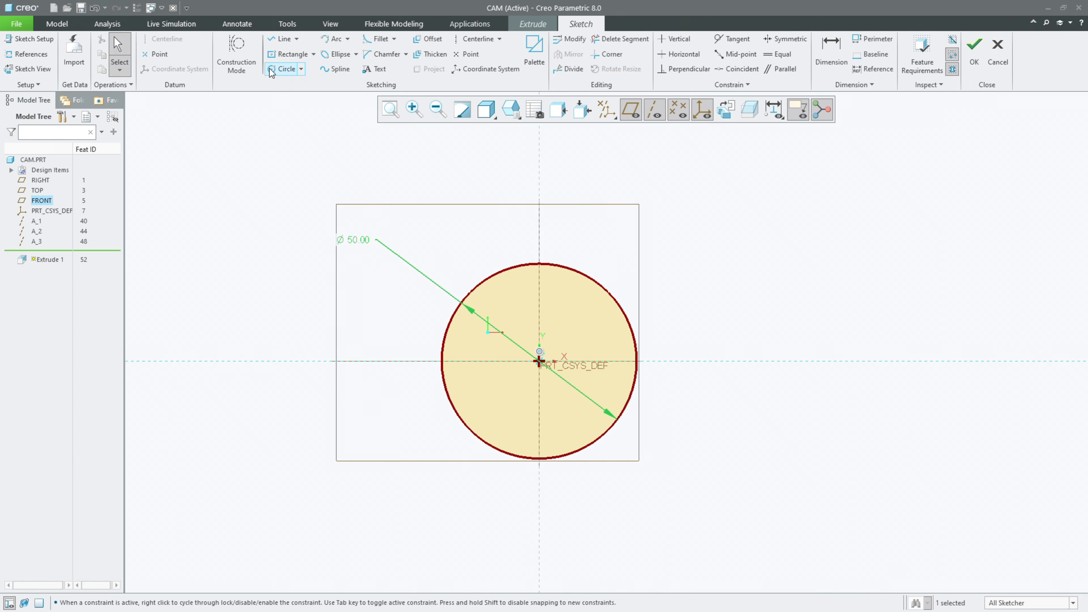
{"action": "left_click", "coordinate": [283, 68]}
{"action": "left_click", "coordinate": [770, 361]}
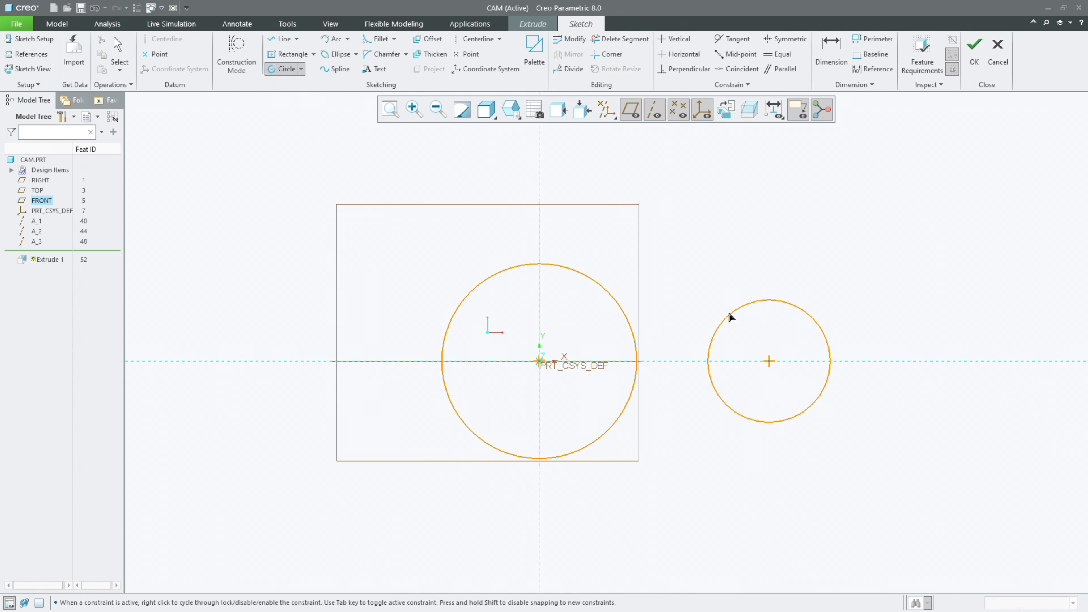
{"action": "left_click", "coordinate": [725, 307]}
{"action": "middle_click", "coordinate": [705, 258]}
{"action": "double_click", "coordinate": [667, 295]}
{"action": "type", "text": "30"}
{"action": "key", "text": "Return"}
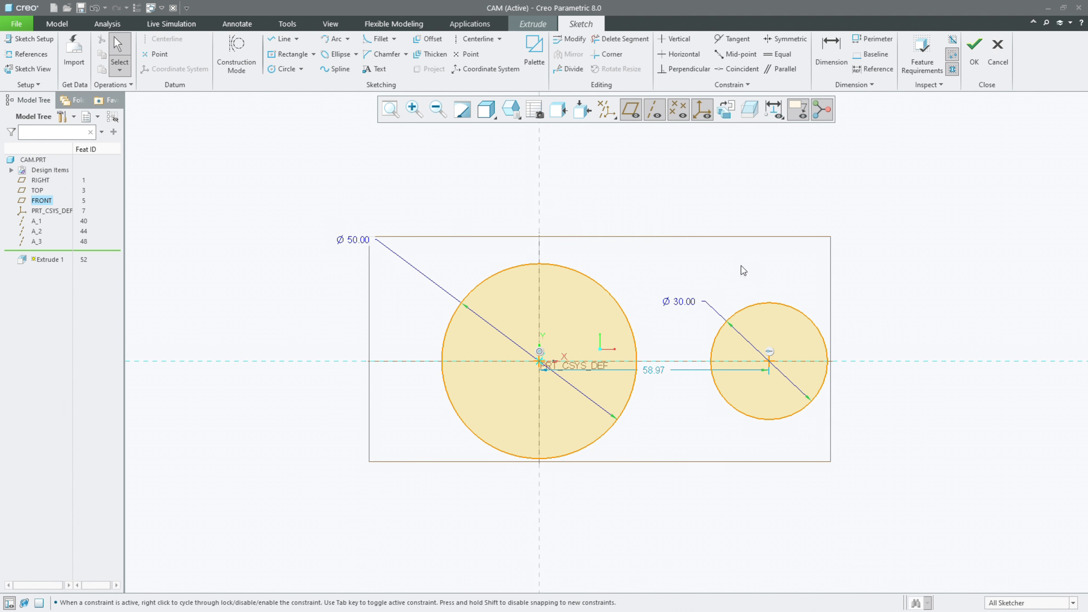
Step: Set the distance between the two circle centres to 40 mm
{"action": "double_click", "coordinate": [654, 369]}
{"action": "type", "text": "40"}
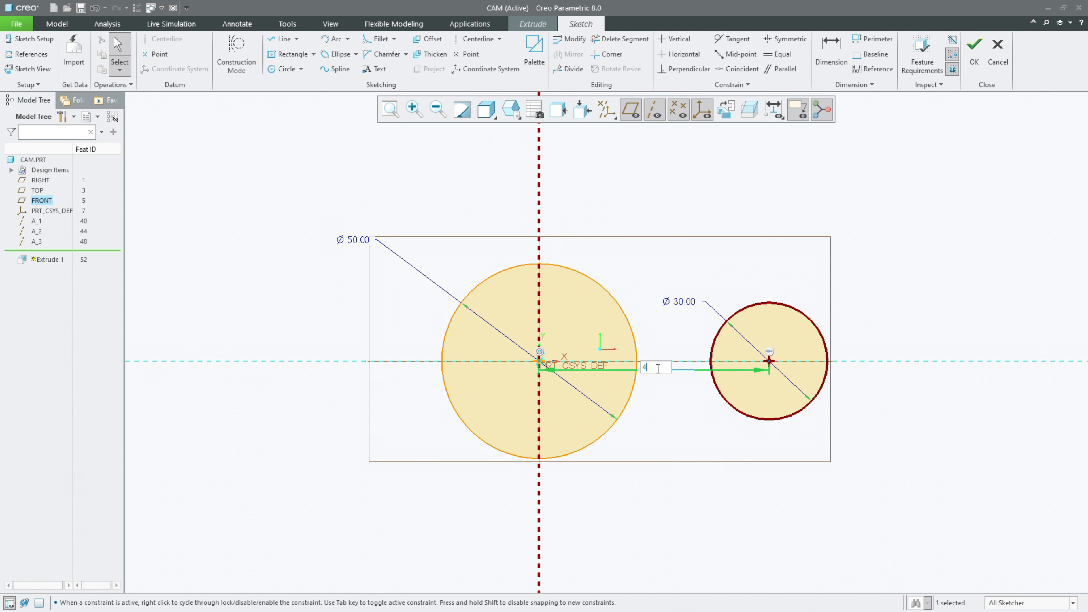
{"action": "key", "text": "Return"}
{"action": "left_click", "coordinate": [696, 260]}
{"action": "scroll", "coordinate": [889, 215], "scroll_direction": "up", "scroll_amount": 1}
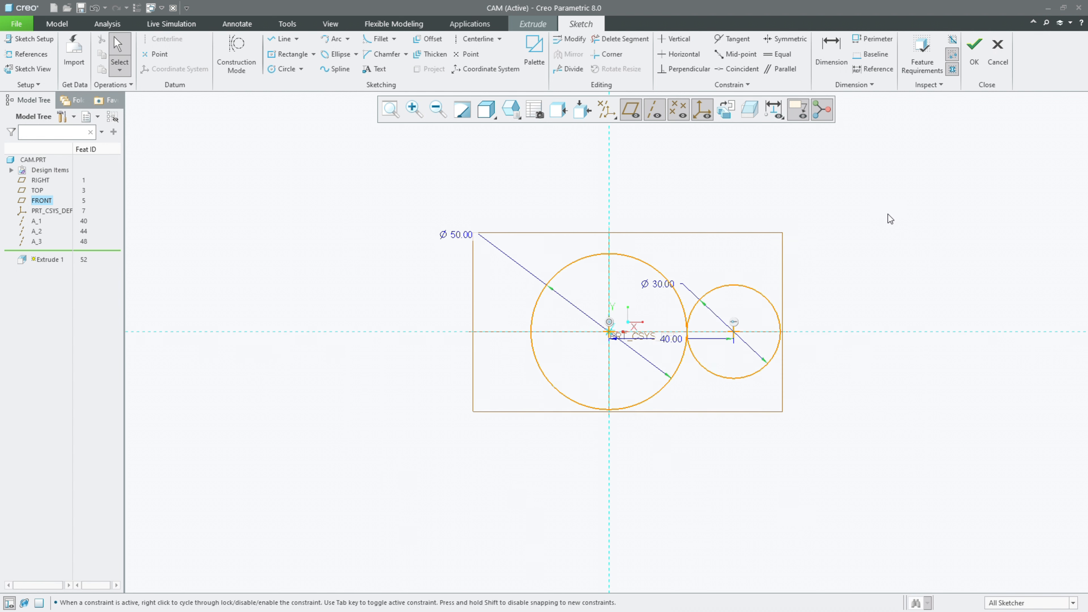
{"action": "scroll", "coordinate": [850, 260], "scroll_direction": "down", "scroll_amount": 1}
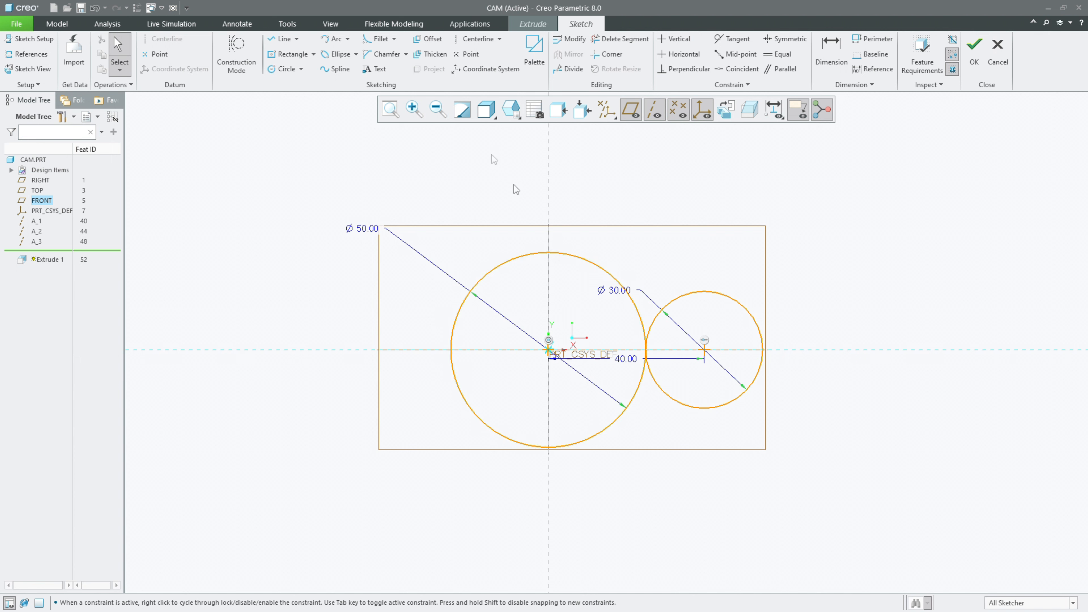
Step: Draw two slanted lines spanning both circles, one above and one below, tangent to the 50 mm circle
{"action": "key", "text": "l"}
{"action": "left_click", "coordinate": [449, 236]}
{"action": "left_click", "coordinate": [813, 292]}
{"action": "middle_click", "coordinate": [861, 315]}
{"action": "left_click", "coordinate": [411, 482]}
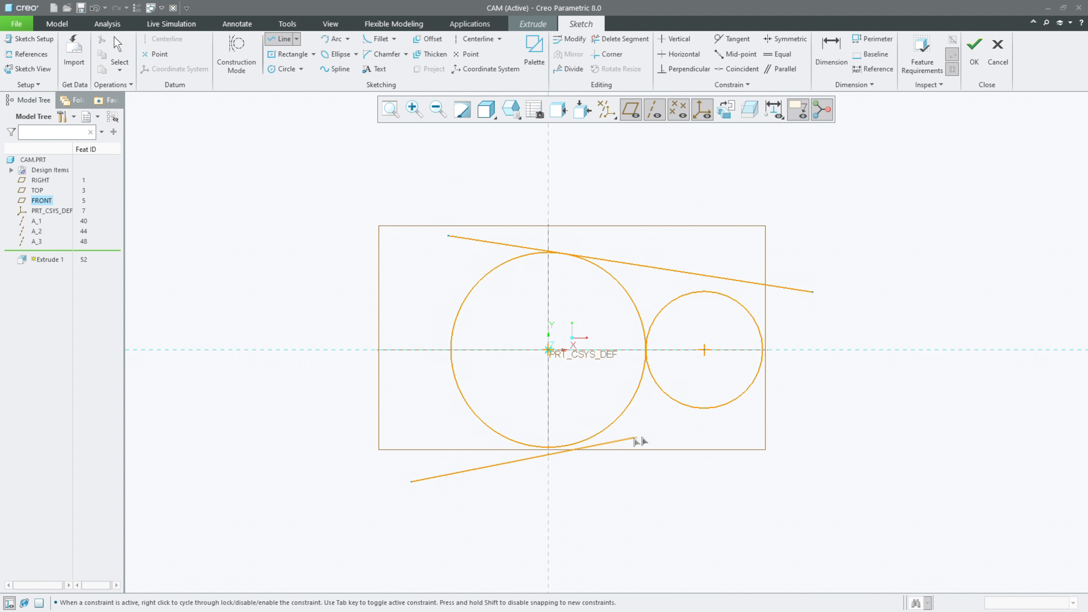
{"action": "left_click", "coordinate": [795, 392]}
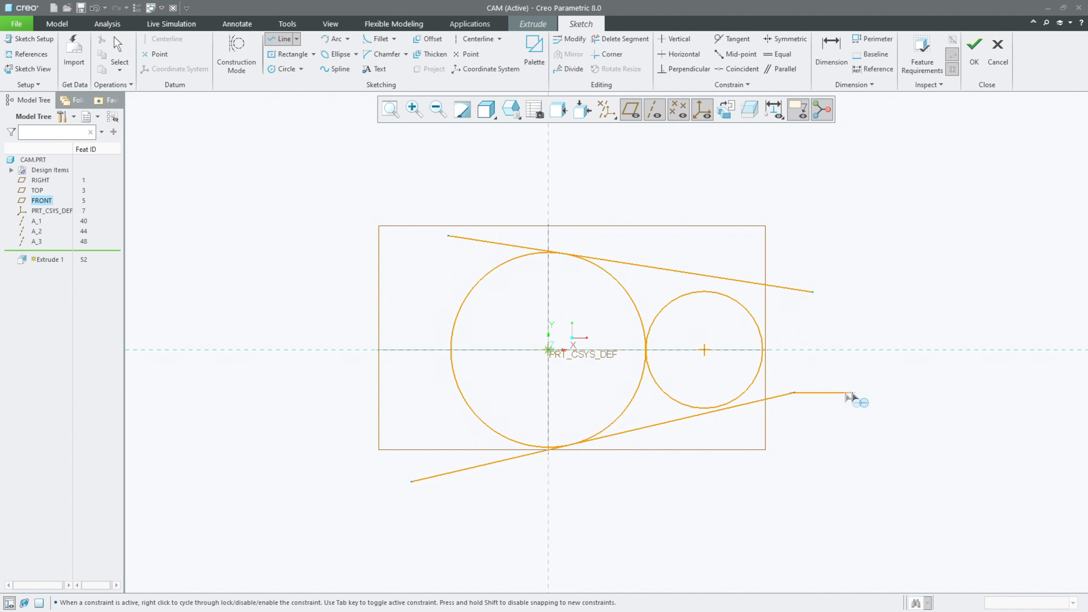
{"action": "middle_click", "coordinate": [850, 392]}
Step: Constrain the upper and lower lines tangent to the 30 mm circle
{"action": "left_click", "coordinate": [732, 39]}
{"action": "left_click", "coordinate": [714, 292]}
{"action": "left_click", "coordinate": [722, 278]}
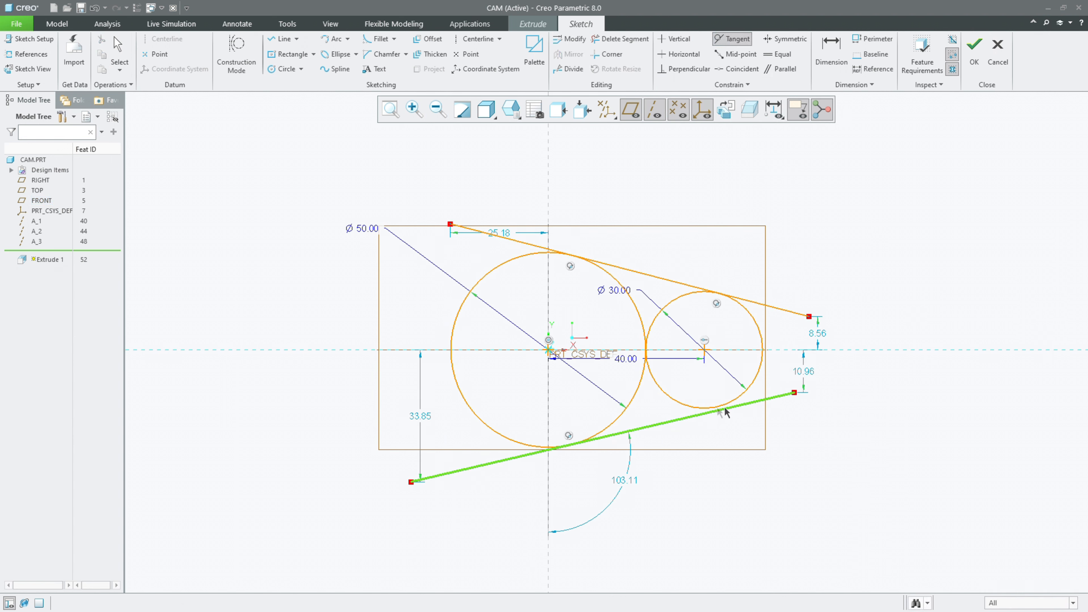
{"action": "left_click", "coordinate": [736, 397]}
{"action": "middle_click", "coordinate": [814, 404]}
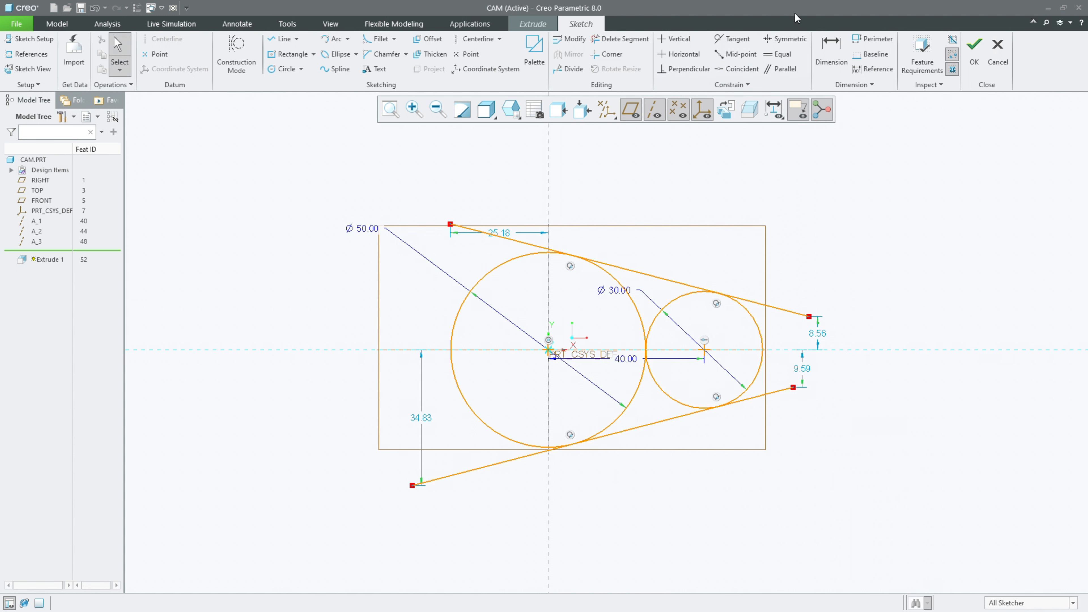
Step: Trim the overhanging line ends and the inner circle arcs, leaving one closed cam outline
{"action": "left_click", "coordinate": [596, 41]}
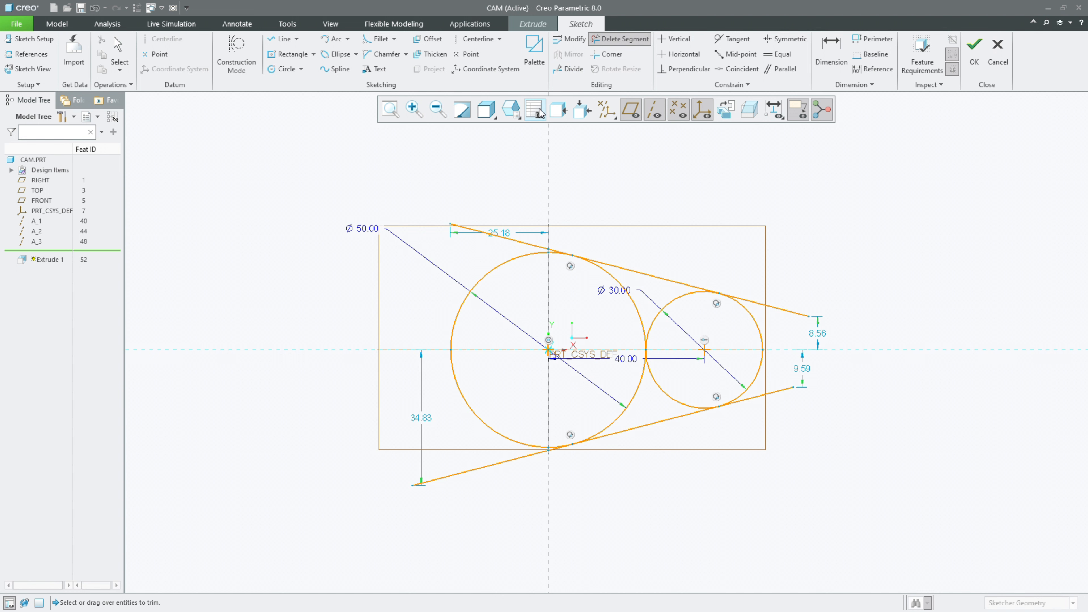
{"action": "left_click_drag", "start_coordinate": [467, 212], "coordinate": [439, 275]}
{"action": "left_click_drag", "start_coordinate": [467, 459], "coordinate": [464, 517]}
{"action": "left_click_drag", "start_coordinate": [796, 426], "coordinate": [800, 306]}
{"action": "scroll", "coordinate": [552, 245], "scroll_direction": "up", "scroll_amount": 8}
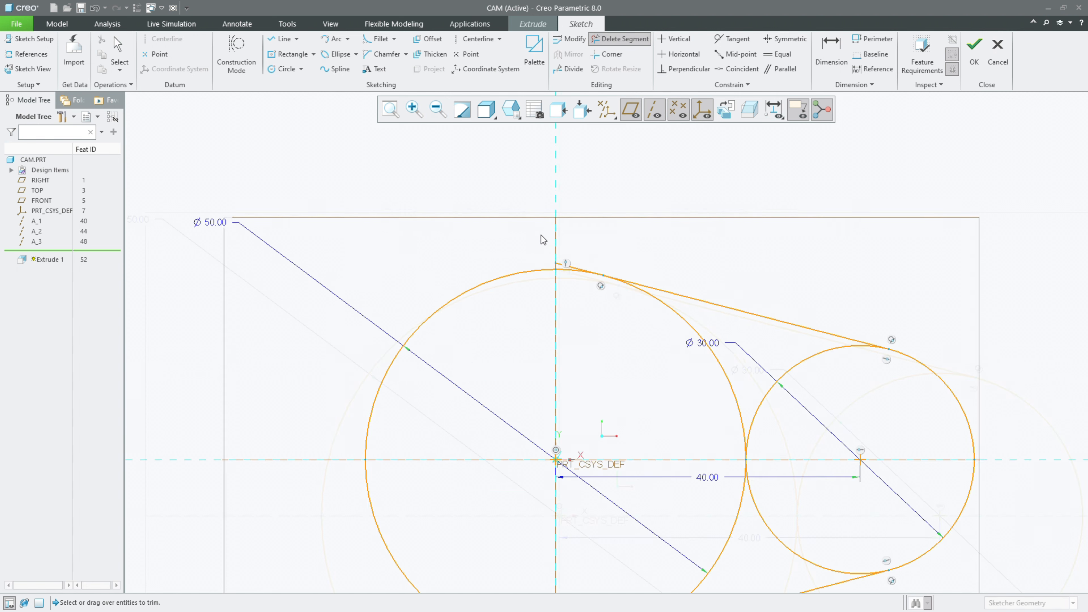
{"action": "scroll", "coordinate": [576, 281], "scroll_direction": "down", "scroll_amount": 8}
{"action": "scroll", "coordinate": [564, 384], "scroll_direction": "up", "scroll_amount": 5}
{"action": "scroll", "coordinate": [651, 475], "scroll_direction": "up", "scroll_amount": 4}
{"action": "left_click_drag", "start_coordinate": [657, 471], "coordinate": [656, 441]}
{"action": "scroll", "coordinate": [647, 446], "scroll_direction": "down", "scroll_amount": 5}
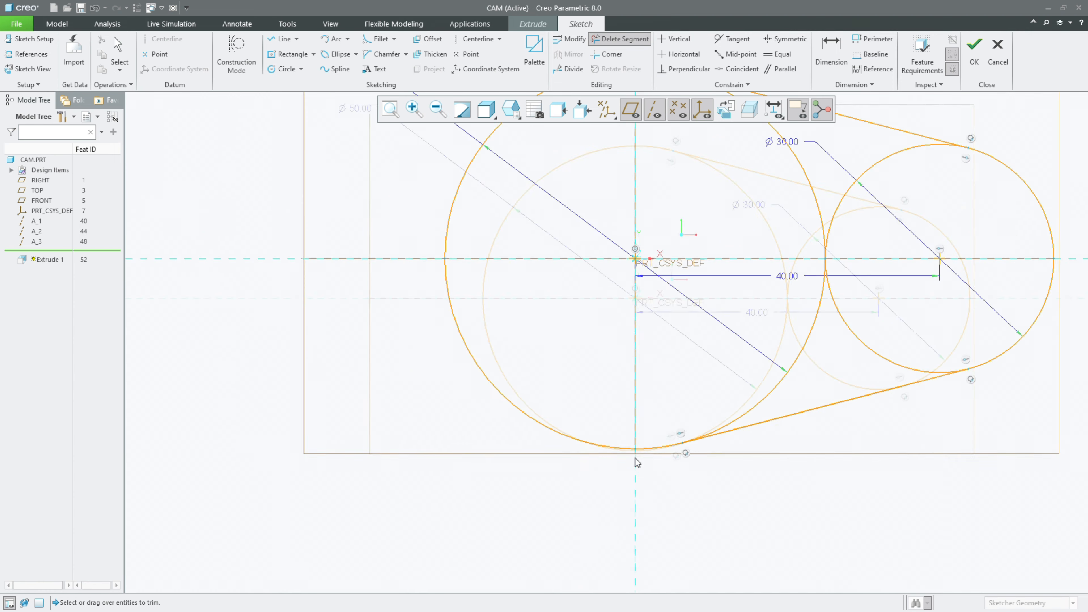
{"action": "mouse_move", "coordinate": [702, 357]}
{"action": "left_mouse_down"}
{"action": "mouse_move", "coordinate": [722, 362]}
{"action": "mouse_move", "coordinate": [722, 388]}
{"action": "mouse_move", "coordinate": [706, 395]}
{"action": "left_mouse_up"}
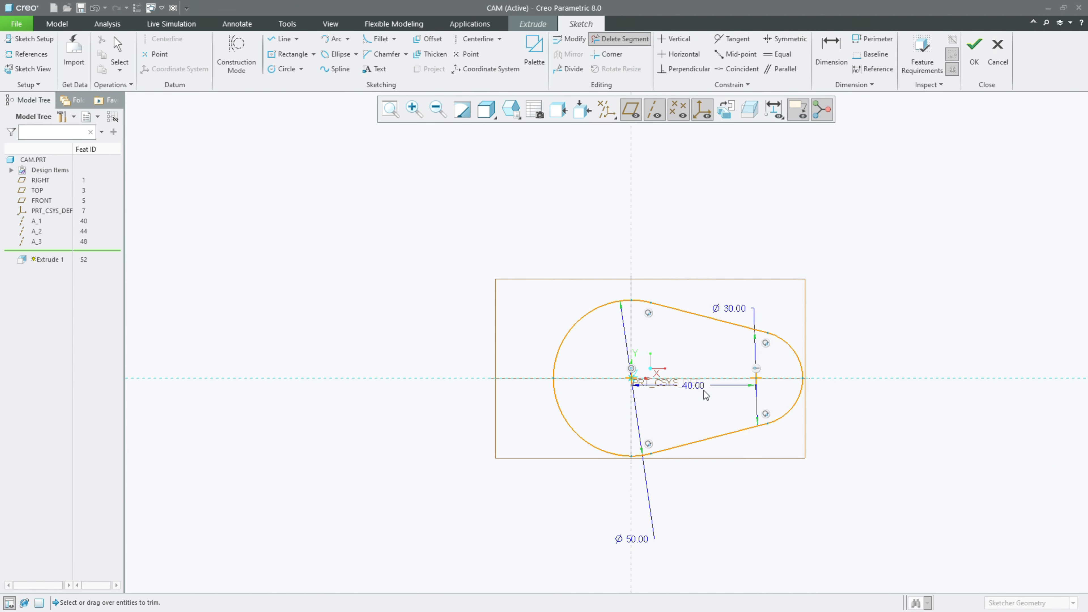
{"action": "middle_click", "coordinate": [599, 387]}
Step: Reposition the 50 mm diameter dimension just below the cam outline and finish the sketch
{"action": "scroll", "coordinate": [772, 389], "scroll_direction": "down", "scroll_amount": 2}
{"action": "scroll", "coordinate": [490, 338], "scroll_direction": "up", "scroll_amount": 2}
{"action": "scroll", "coordinate": [570, 354], "scroll_direction": "down", "scroll_amount": 2}
{"action": "scroll", "coordinate": [572, 457], "scroll_direction": "up", "scroll_amount": 2}
{"action": "left_click", "coordinate": [539, 557]}
{"action": "left_click_drag", "start_coordinate": [538, 557], "coordinate": [625, 499]}
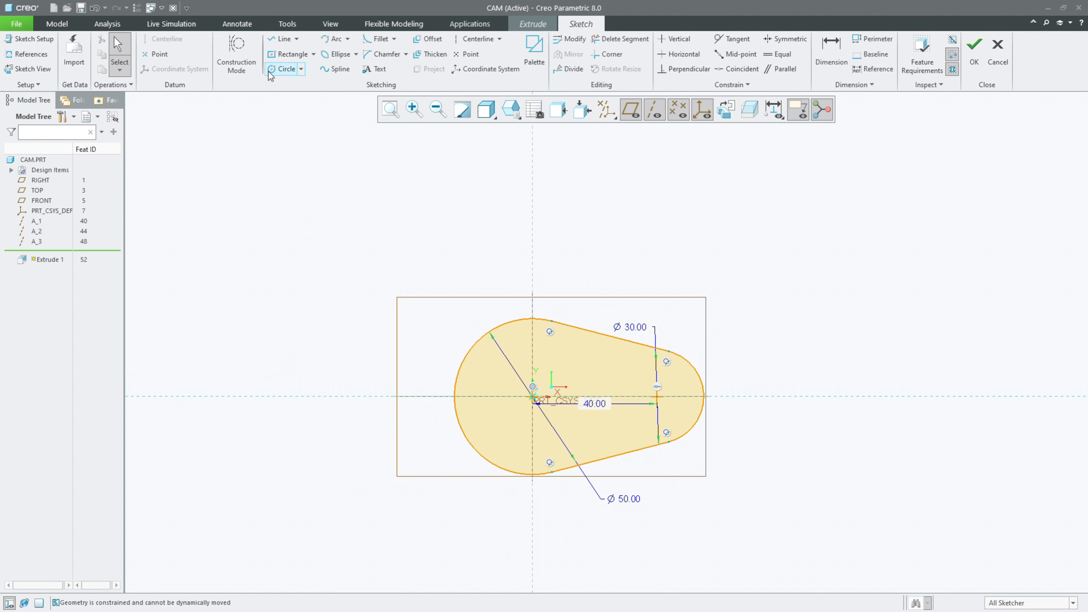
{"action": "scroll", "coordinate": [555, 380], "scroll_direction": "down", "scroll_amount": 3}
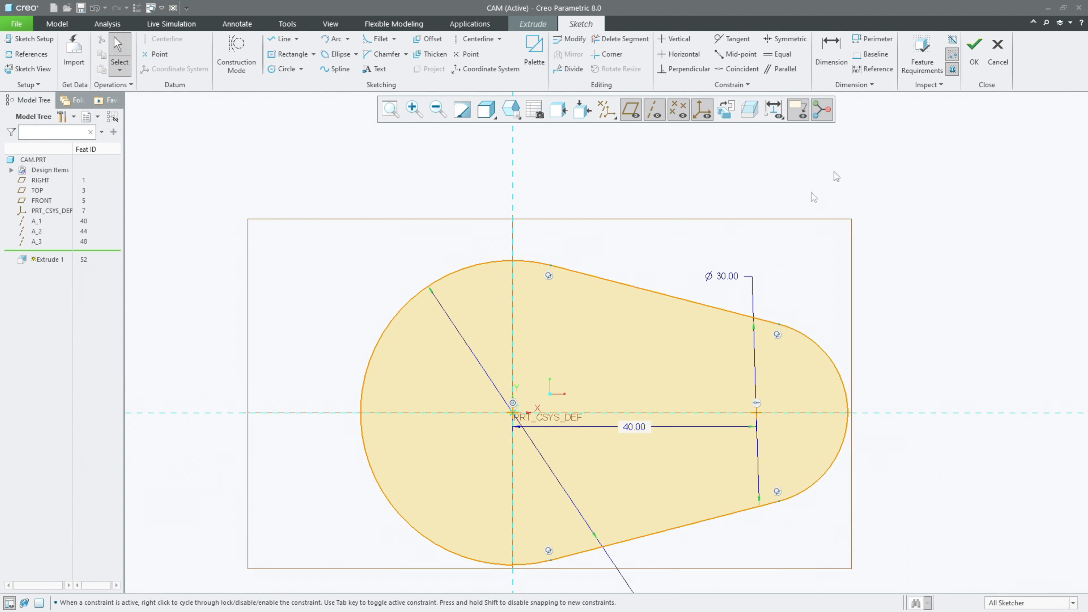
{"action": "left_click", "coordinate": [974, 46]}
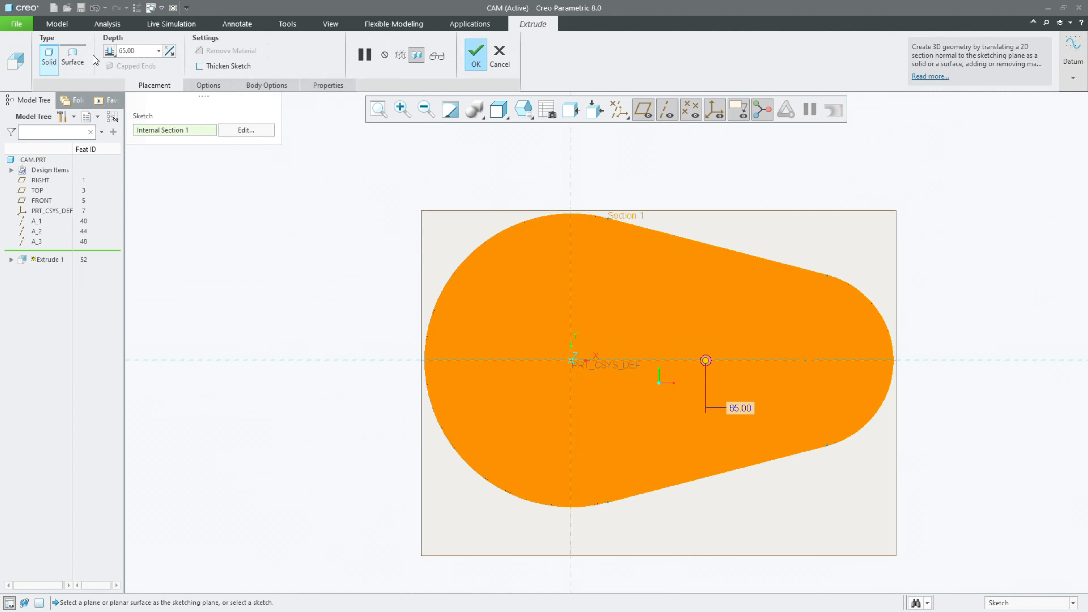
Step: Extrude the cam profile 5 mm, symmetrically about the sketch plane, and complete the feature
{"action": "double_click", "coordinate": [133, 50]}
{"action": "type", "text": "5"}
{"action": "key", "text": "Return"}
{"action": "middle_click_drag", "start_coordinate": [357, 209], "coordinate": [337, 248]}
{"action": "left_click", "coordinate": [111, 50]}
{"action": "left_click", "coordinate": [129, 75]}
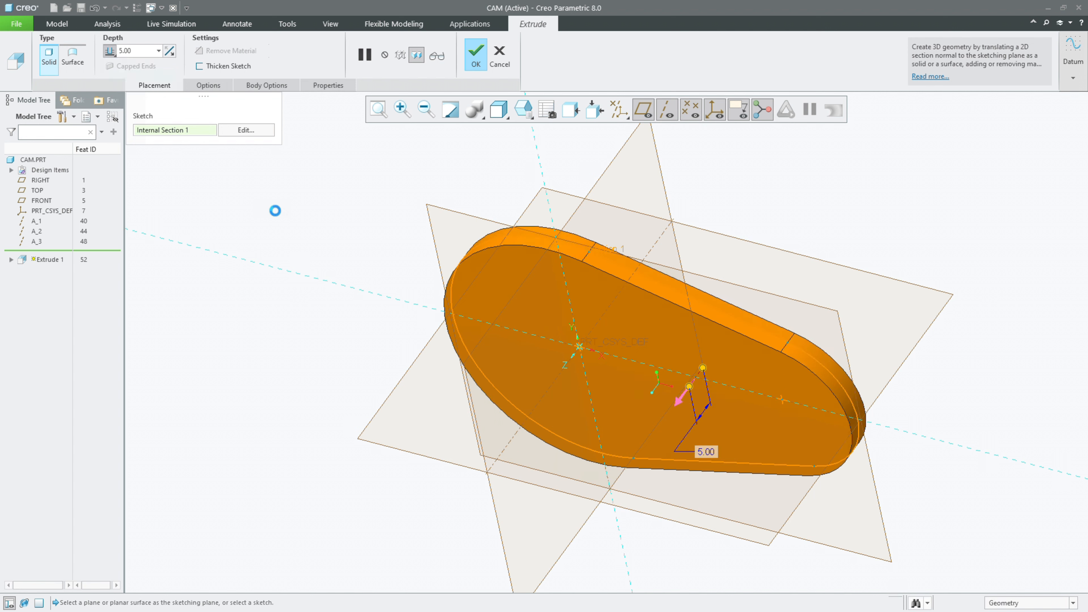
{"action": "middle_click", "coordinate": [277, 215]}
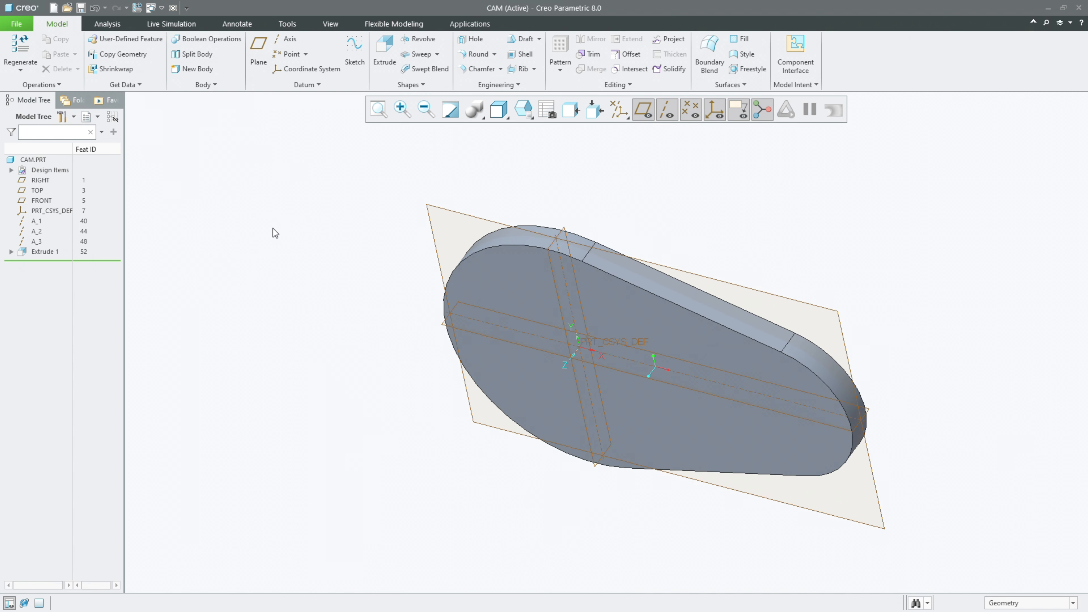
Step: Start a simple hole on the cam's front face and place it coaxially on datum axis A_1
{"action": "middle_click_drag", "start_coordinate": [273, 228], "coordinate": [299, 224]}
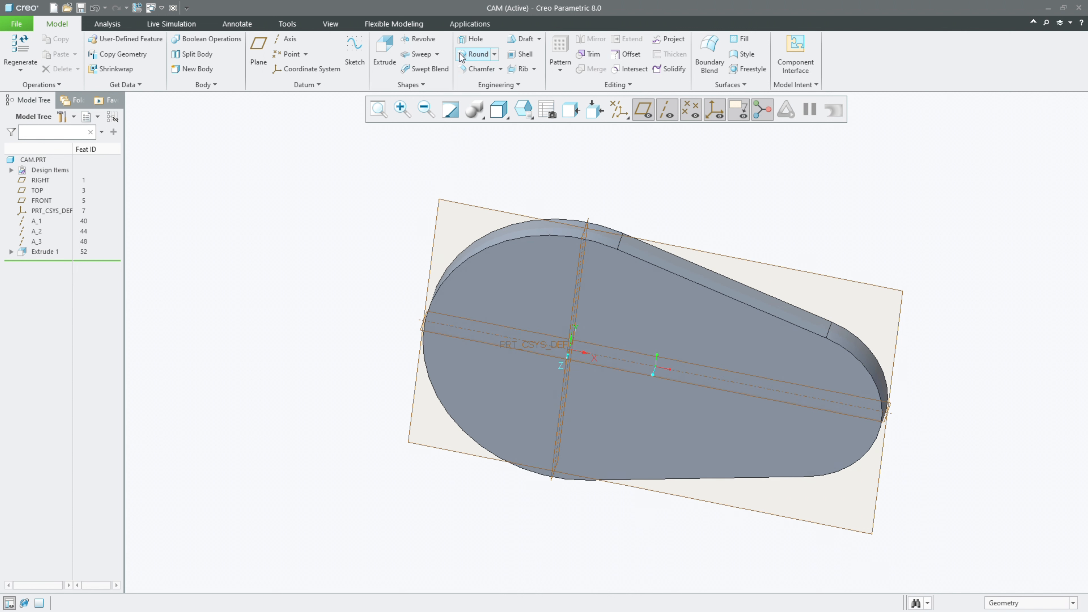
{"action": "left_click", "coordinate": [474, 39]}
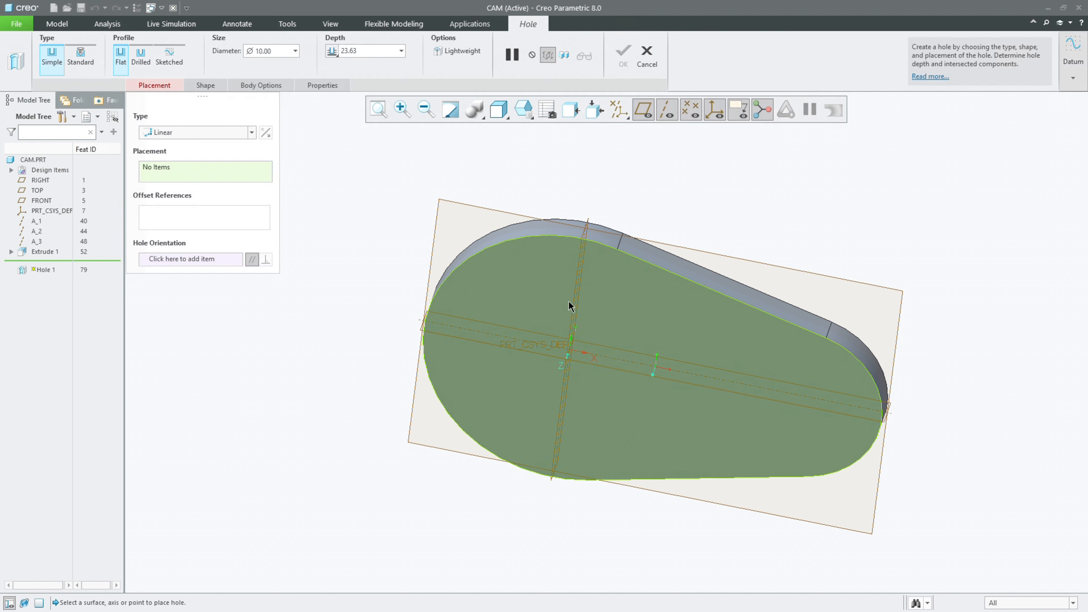
{"action": "left_click", "coordinate": [557, 302]}
{"action": "middle_click_drag", "start_coordinate": [557, 302], "coordinate": [588, 345]}
{"action": "scroll", "coordinate": [588, 345], "scroll_direction": "down", "scroll_amount": 3}
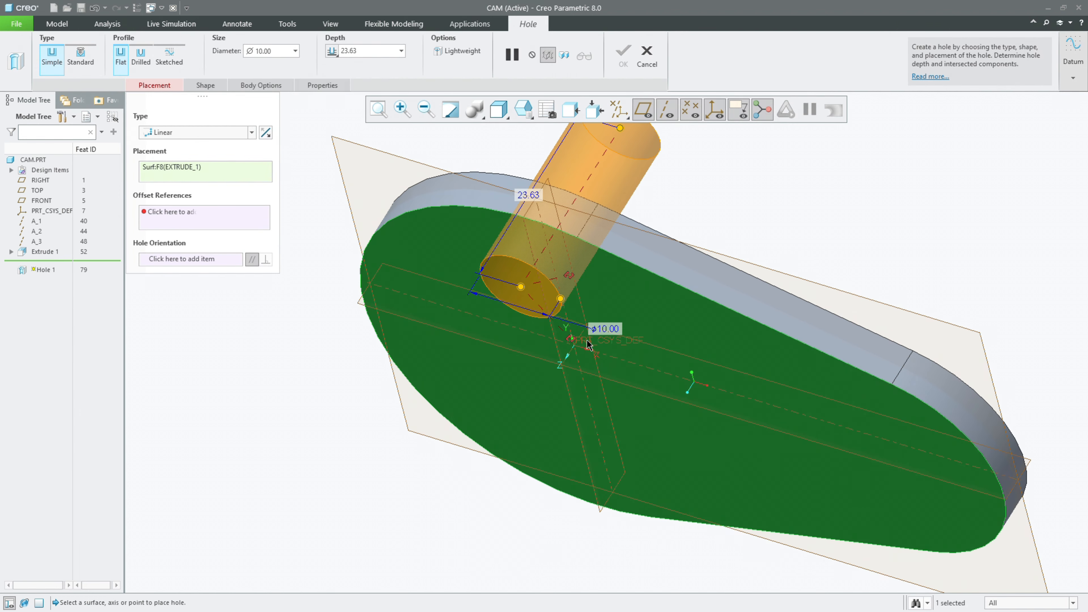
{"action": "left_click", "coordinate": [574, 359], "text": "ctrl"}
{"action": "mouse_move", "coordinate": [574, 358]}
{"action": "middle_mouse_down"}
{"action": "mouse_move", "coordinate": [594, 355]}
{"action": "mouse_move", "coordinate": [576, 351]}
{"action": "middle_mouse_up"}
Step: Set the coaxial hole's diameter to 25 mm
{"action": "double_click", "coordinate": [263, 55]}
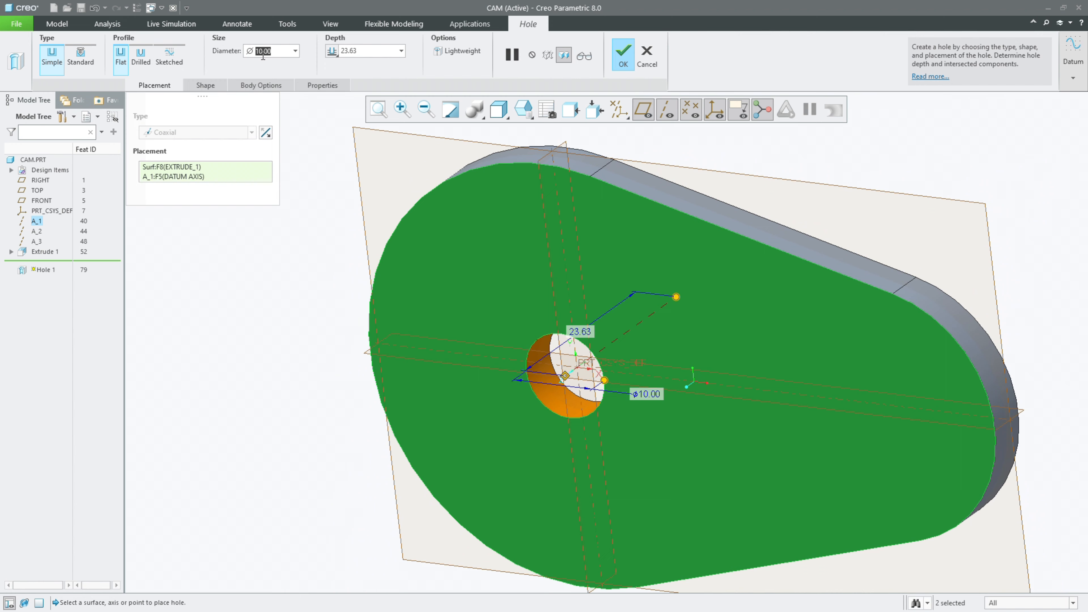
{"action": "type", "text": "25"}
{"action": "key", "text": "Return"}
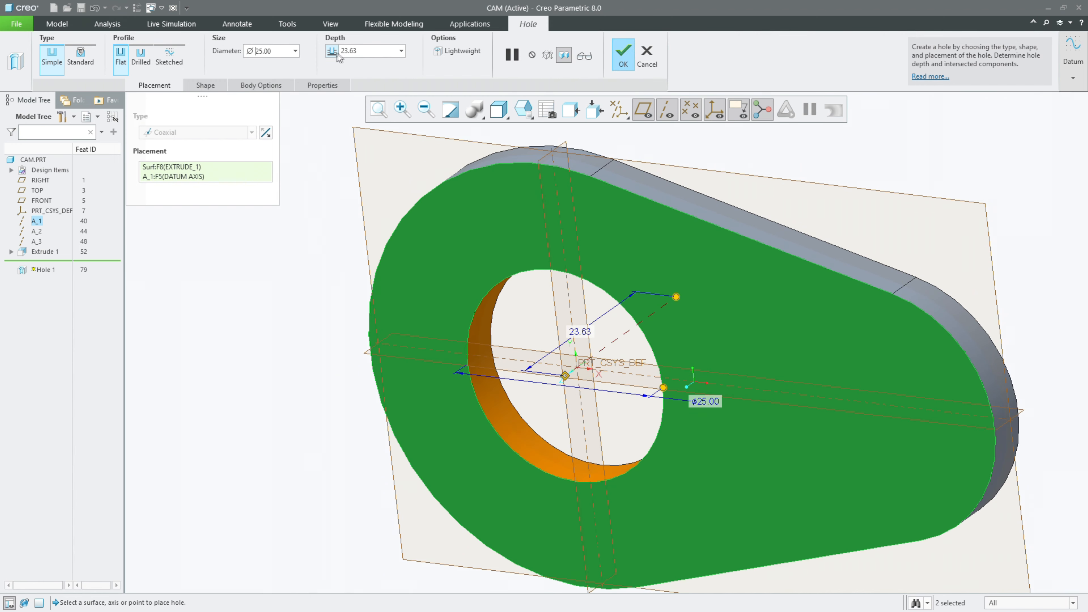
Step: Check the coaxial hole from the side and in the default orientation, and complete the hole feature
{"action": "middle_click_drag", "start_coordinate": [1019, 275], "coordinate": [457, 251]}
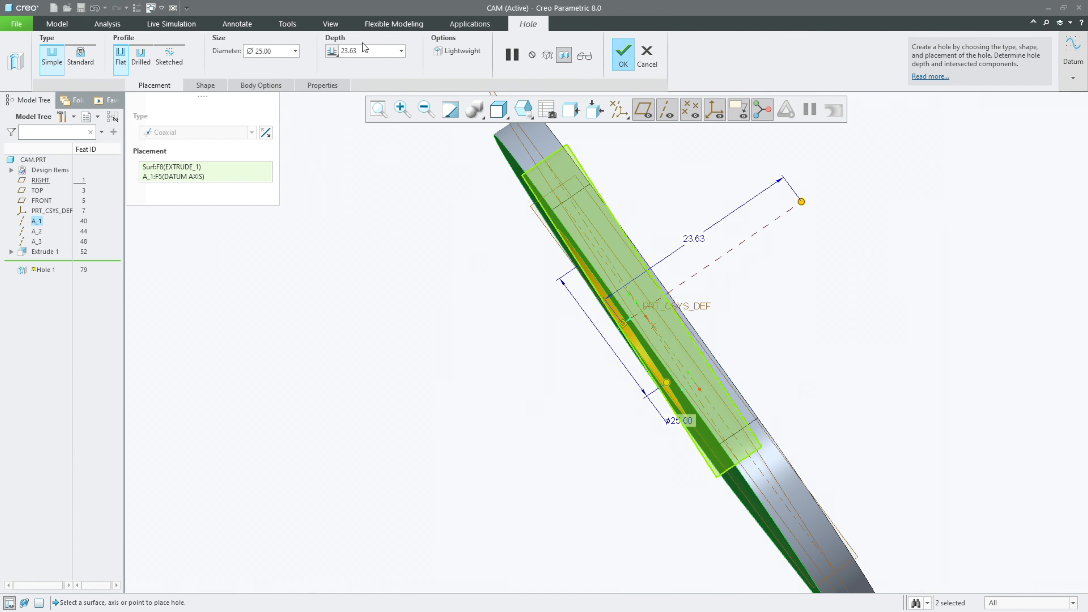
{"action": "key", "text": "ctrl+d"}
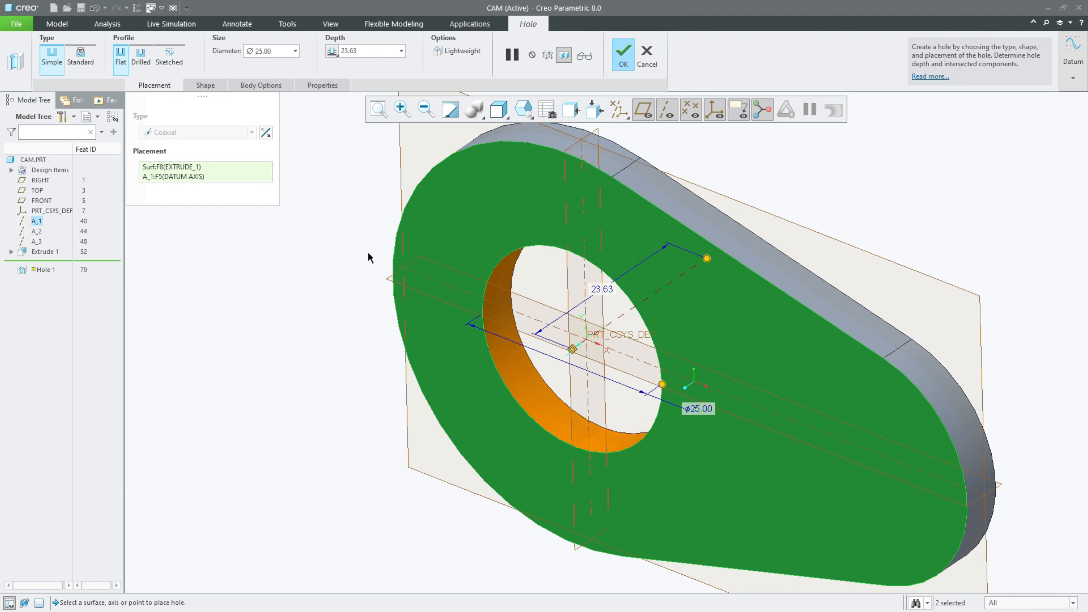
{"action": "middle_click", "coordinate": [361, 248]}
{"action": "scroll", "coordinate": [361, 247], "scroll_direction": "up", "scroll_amount": 3}
{"action": "mouse_move", "coordinate": [361, 252]}
{"action": "middle_mouse_down"}
{"action": "mouse_move", "coordinate": [372, 208]}
{"action": "mouse_move", "coordinate": [359, 267]}
{"action": "middle_mouse_up"}
{"action": "left_click", "coordinate": [359, 267]}
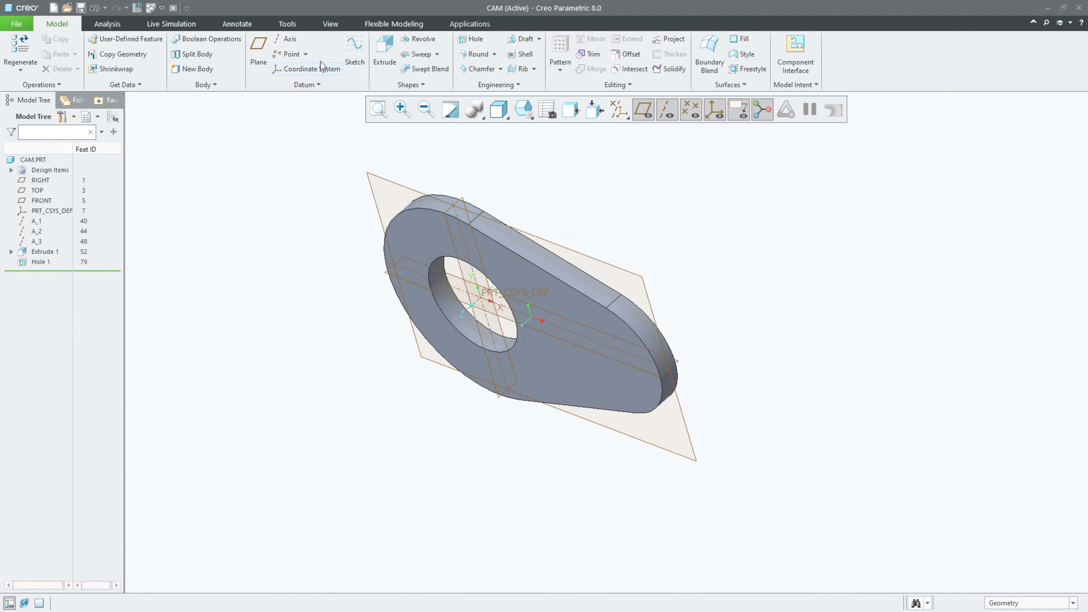
Step: Apply the red appearance to the whole CAM part
{"action": "left_click", "coordinate": [326, 23]}
{"action": "left_click", "coordinate": [110, 60]}
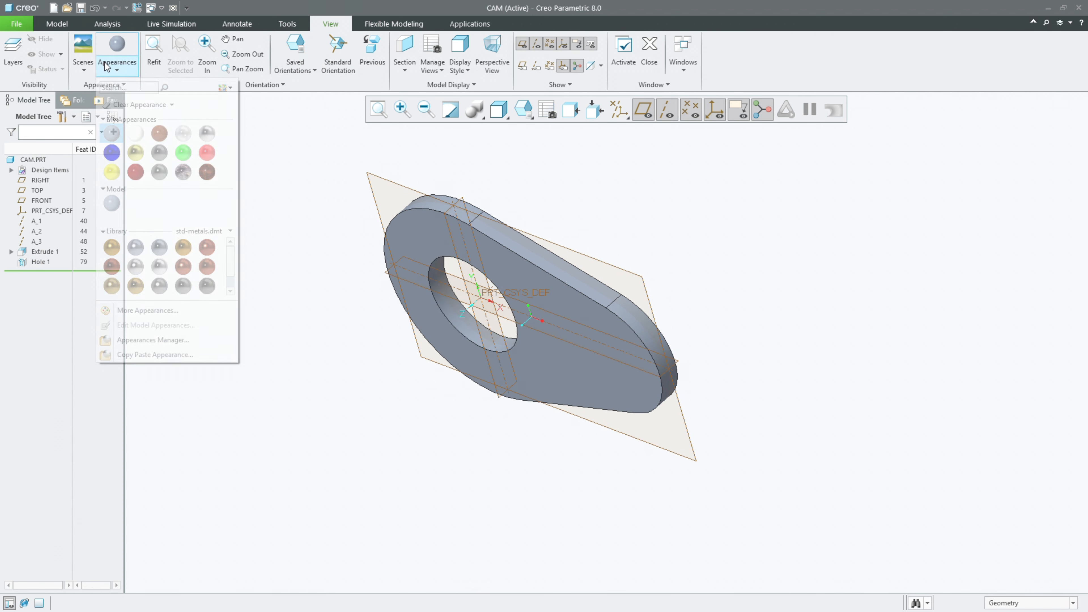
{"action": "left_click", "coordinate": [206, 152]}
{"action": "left_click", "coordinate": [33, 160]}
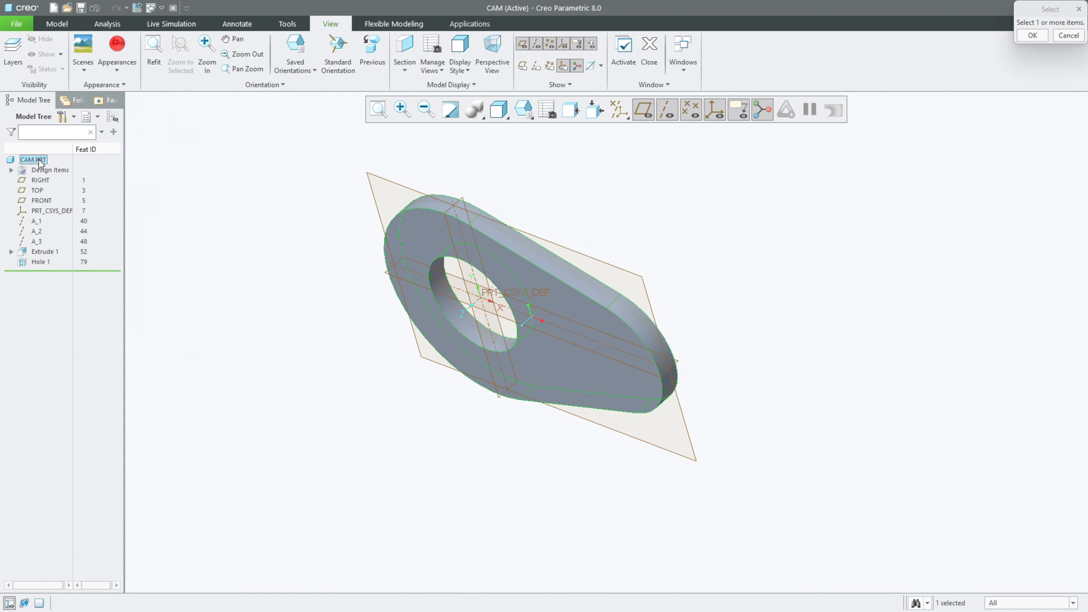
{"action": "middle_click", "coordinate": [221, 191]}
Step: Hide all datum axes, points, coordinate systems and planes in the cam's display
{"action": "left_click", "coordinate": [620, 110]}
{"action": "left_click", "coordinate": [628, 135]}
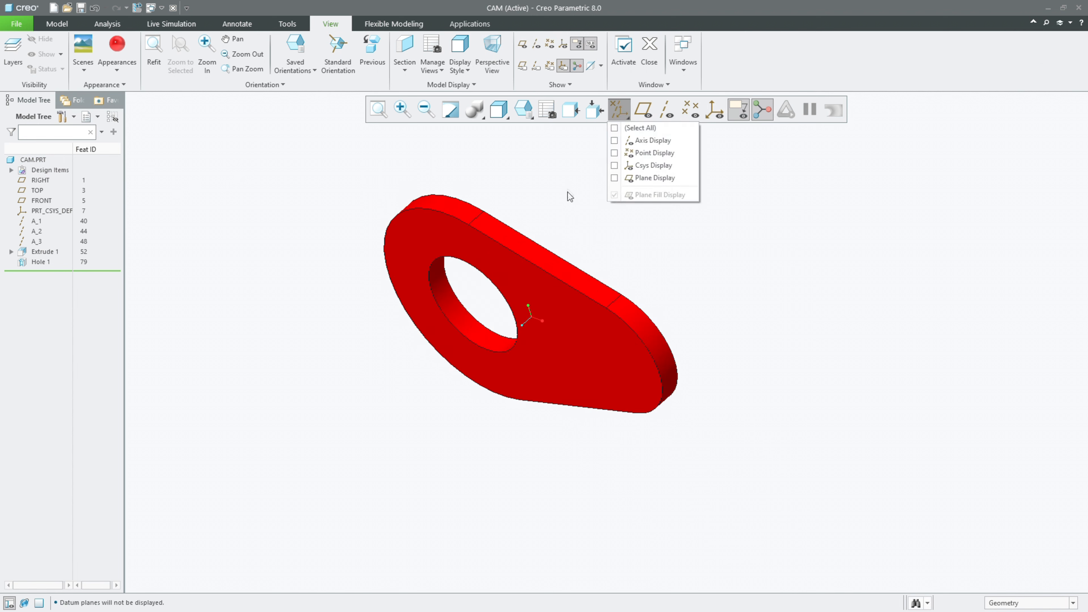
{"action": "mouse_move", "coordinate": [567, 245]}
{"action": "middle_mouse_down"}
{"action": "mouse_move", "coordinate": [596, 165]}
{"action": "mouse_move", "coordinate": [578, 207]}
{"action": "mouse_move", "coordinate": [605, 226]}
{"action": "mouse_move", "coordinate": [564, 227]}
{"action": "middle_mouse_up"}
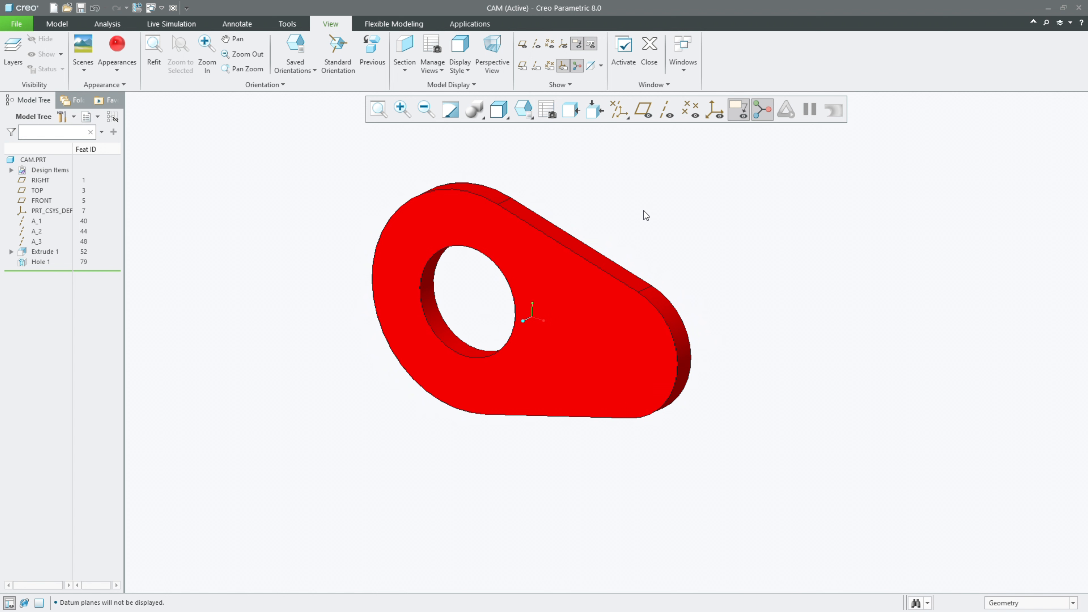
Step: Create a new solid part named SHAFT using the mmns_part_solid_abs template instead of the default one
{"action": "left_click", "coordinate": [54, 10]}
{"action": "type", "text": "SHAFT"}
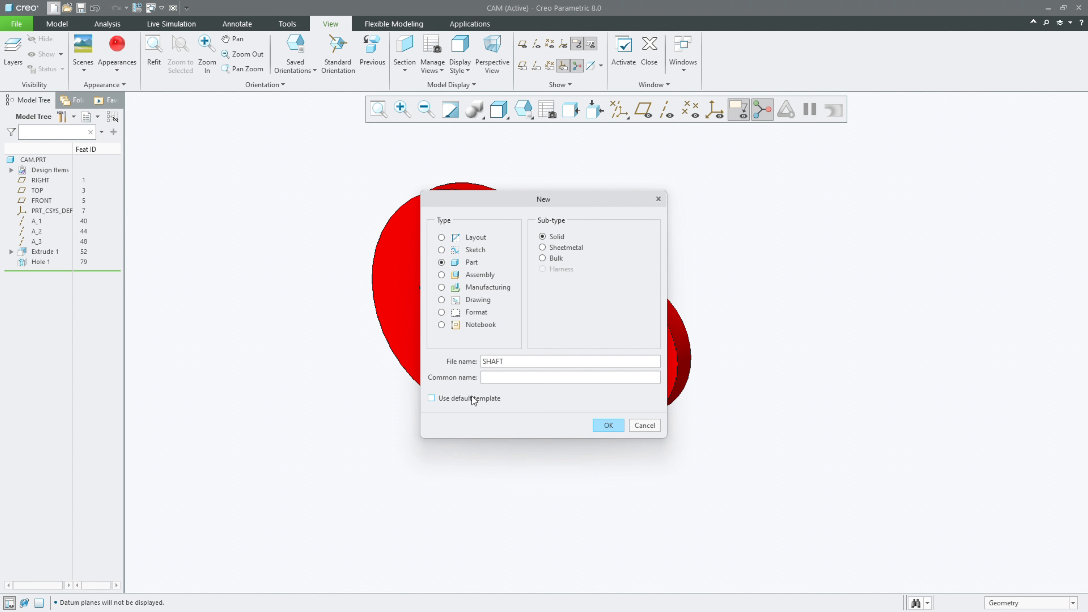
{"action": "left_click", "coordinate": [616, 429]}
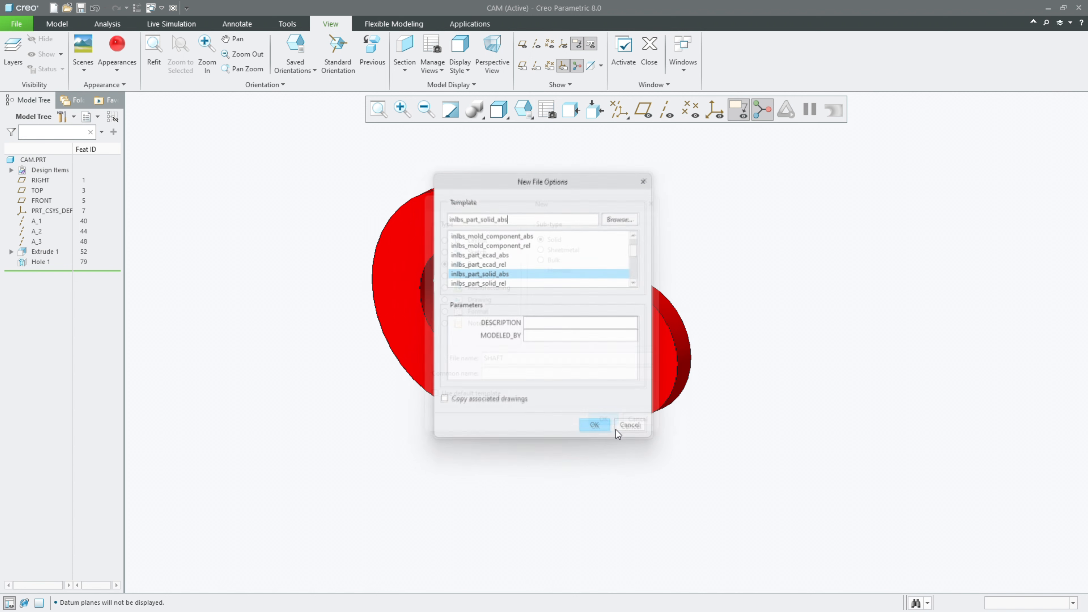
{"action": "scroll", "coordinate": [503, 285], "scroll_direction": "down", "scroll_amount": 2}
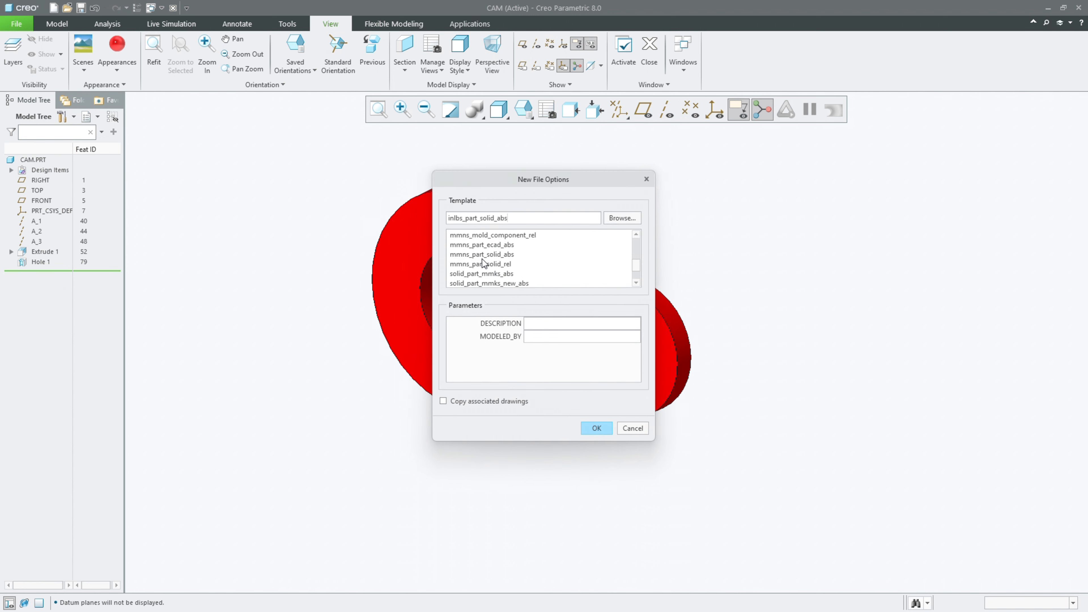
{"action": "left_click", "coordinate": [474, 255]}
{"action": "left_click", "coordinate": [595, 429]}
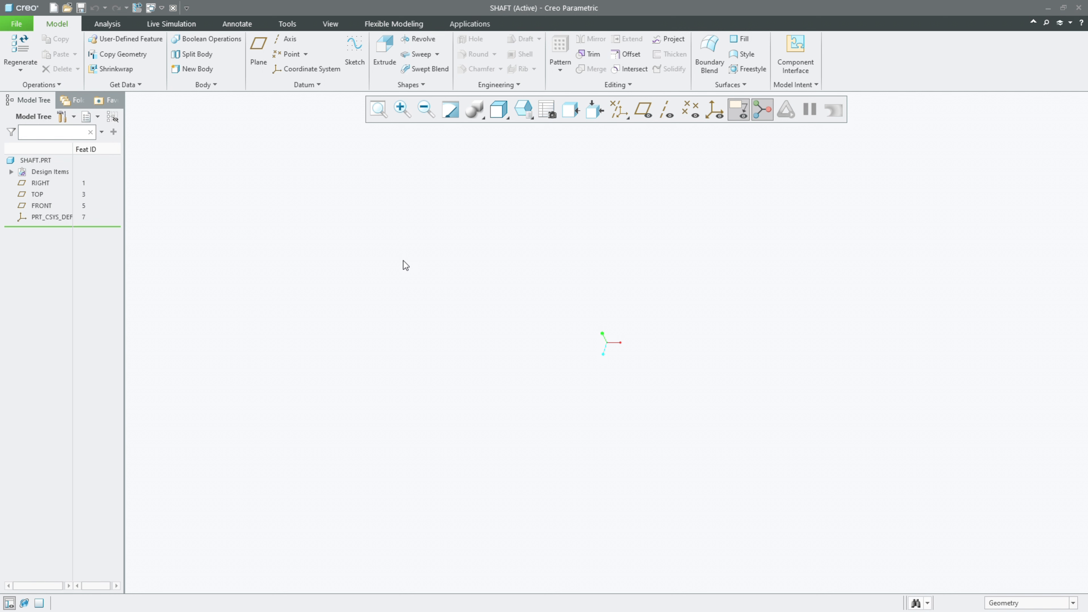
Step: Show all datum features and create datum axes at the intersections of RIGHT and TOP, TOP and FRONT, and RIGHT and FRONT
{"action": "left_click", "coordinate": [610, 116]}
{"action": "left_click", "coordinate": [615, 128]}
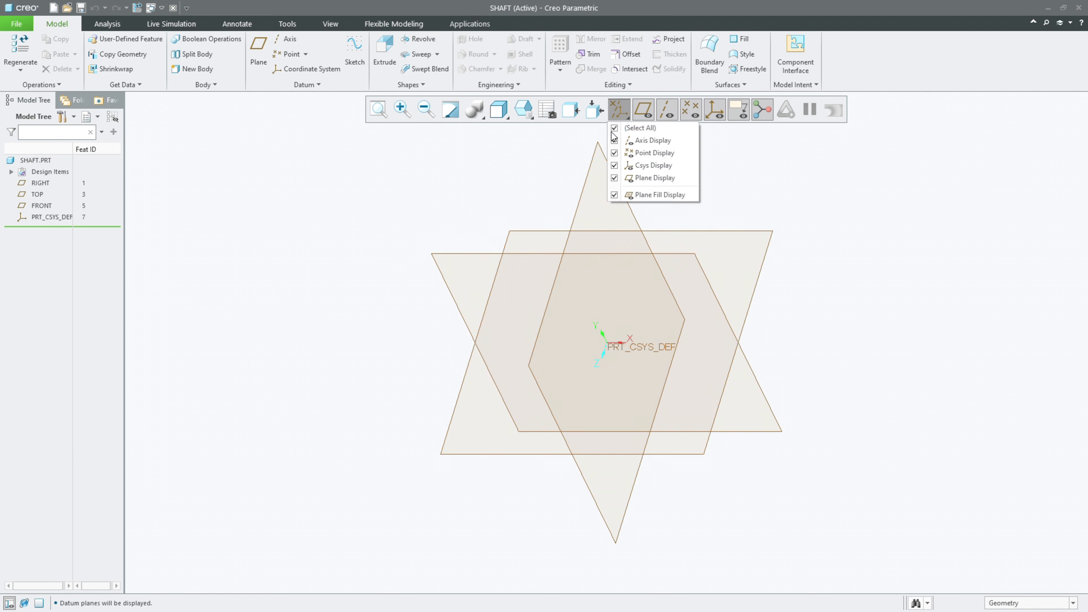
{"action": "left_click", "coordinate": [35, 183]}
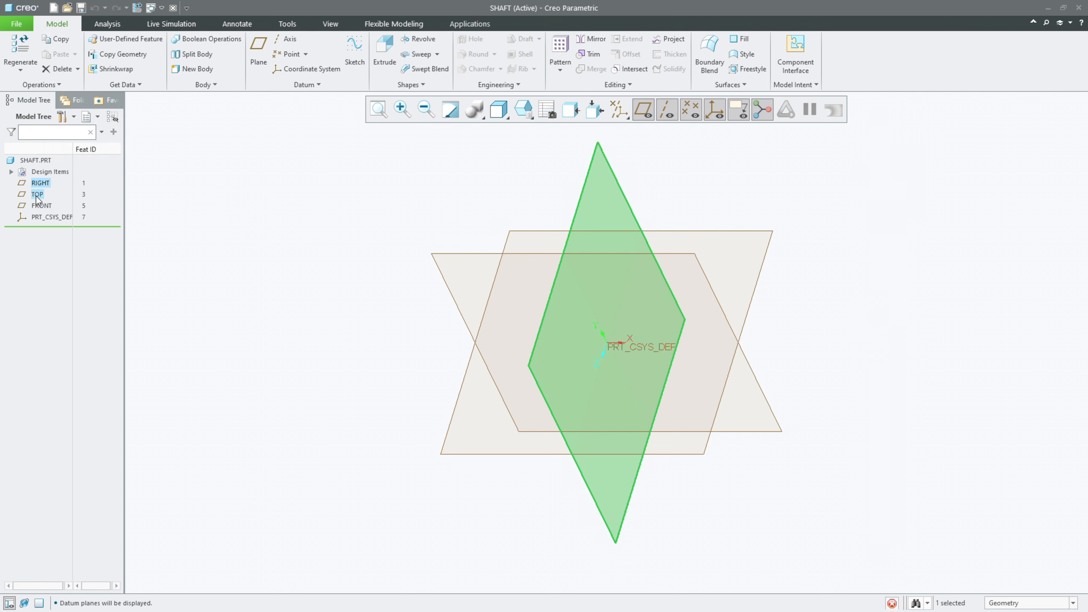
{"action": "left_click", "coordinate": [37, 194], "text": "ctrl"}
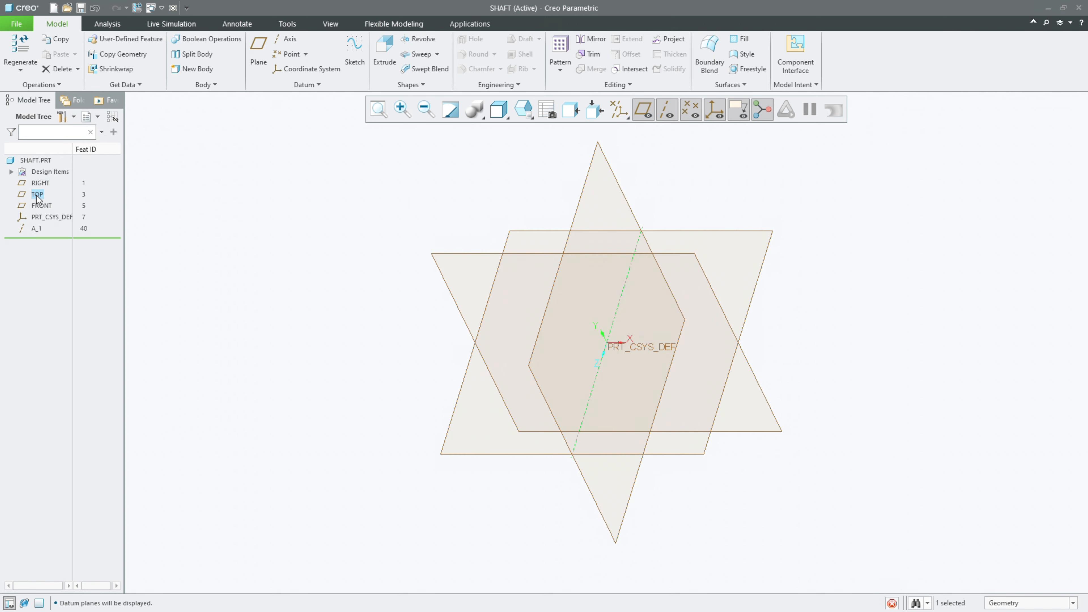
{"action": "left_click", "coordinate": [37, 196]}
{"action": "left_click", "coordinate": [43, 206], "text": "ctrl"}
{"action": "left_click", "coordinate": [62, 151]}
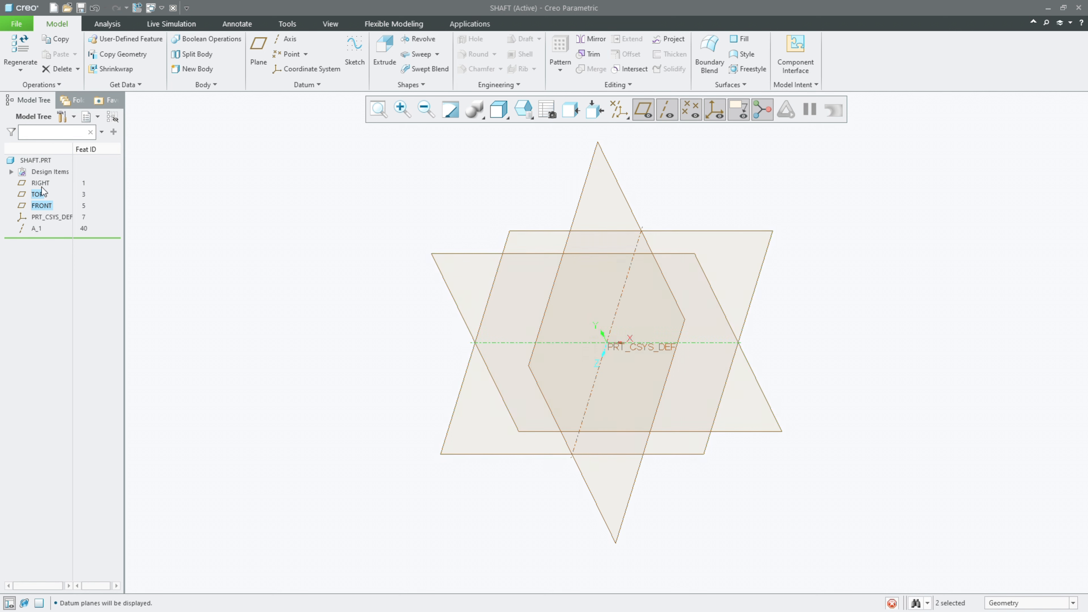
{"action": "left_click", "coordinate": [39, 183]}
{"action": "left_click", "coordinate": [42, 206], "text": "ctrl"}
{"action": "left_click", "coordinate": [63, 152]}
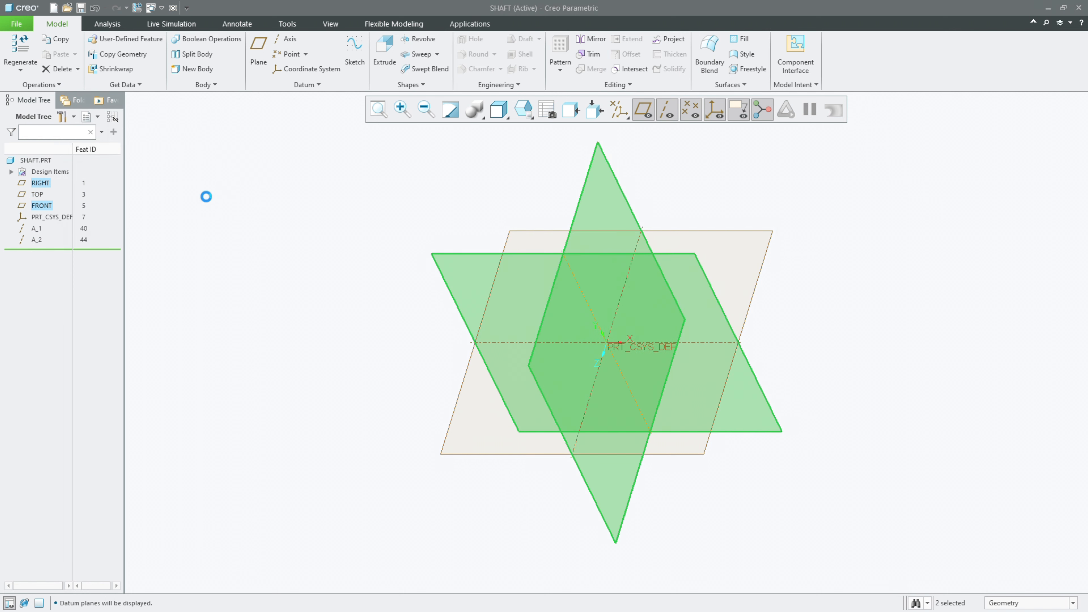
Step: Start an extrusion on the FRONT plane and sketch a circle about 171 mm in diameter centred on the origin
{"action": "left_click", "coordinate": [384, 54]}
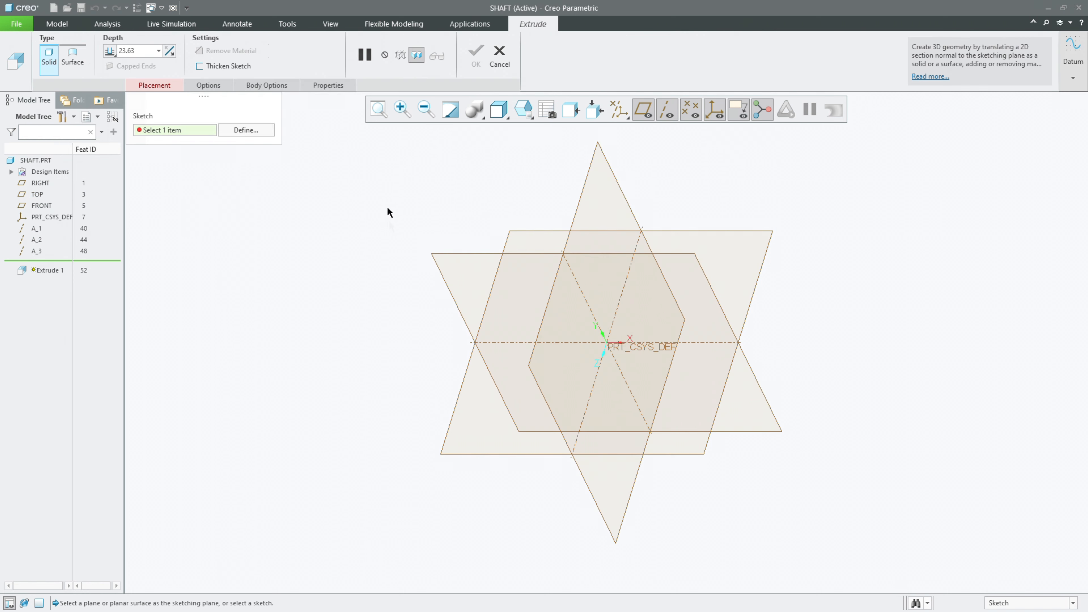
{"action": "left_click", "coordinate": [436, 254]}
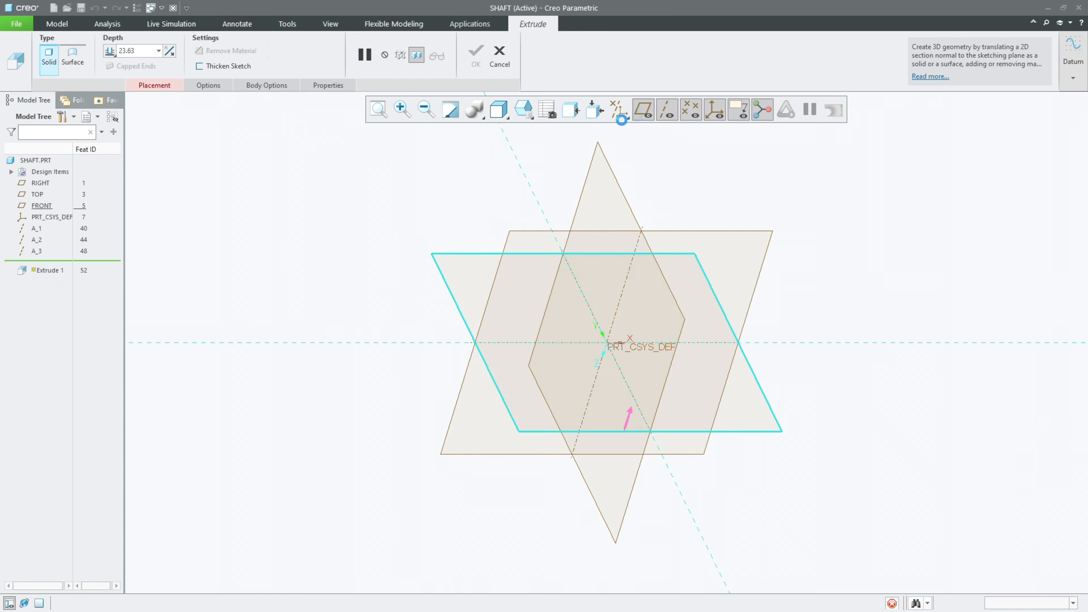
{"action": "left_click", "coordinate": [727, 109]}
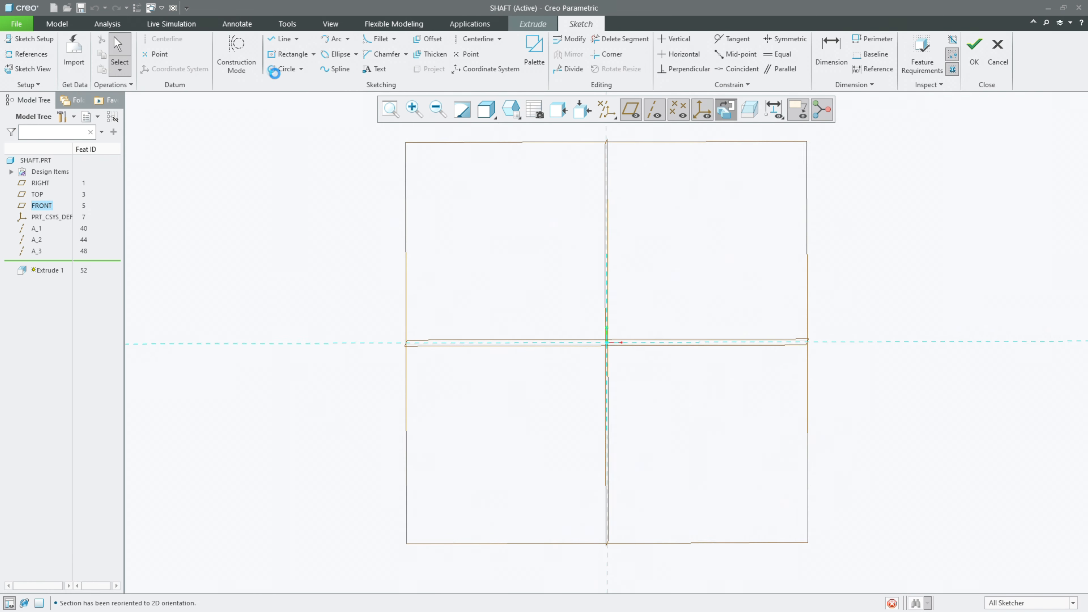
{"action": "left_click", "coordinate": [283, 68]}
{"action": "left_click", "coordinate": [606, 343]}
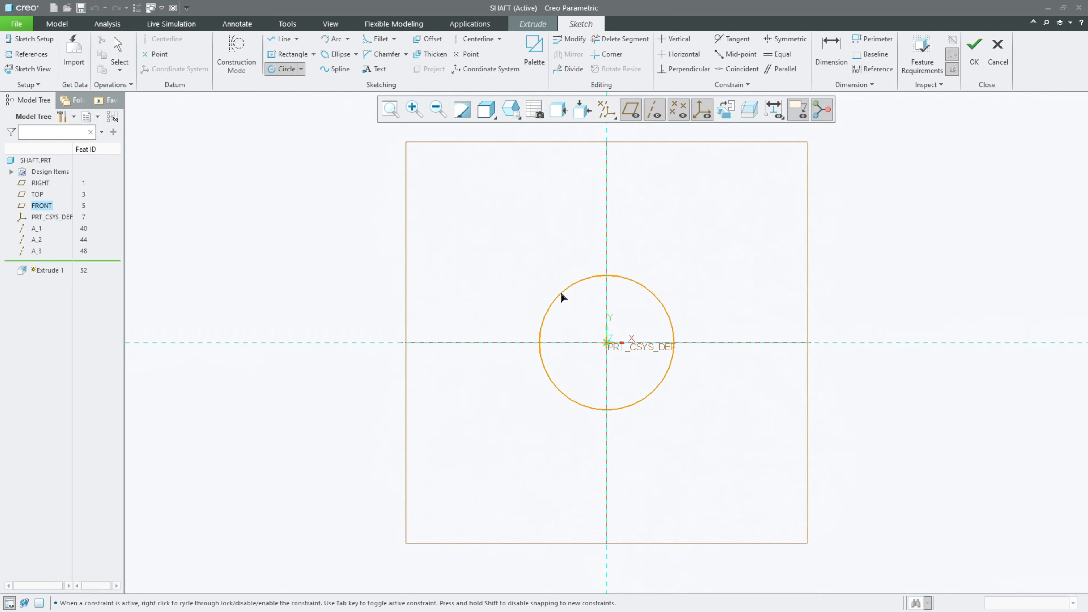
{"action": "left_click", "coordinate": [559, 294]}
{"action": "middle_click", "coordinate": [500, 231]}
Step: Set the circle's diameter to 25 mm and finish the sketch
{"action": "double_click", "coordinate": [502, 279]}
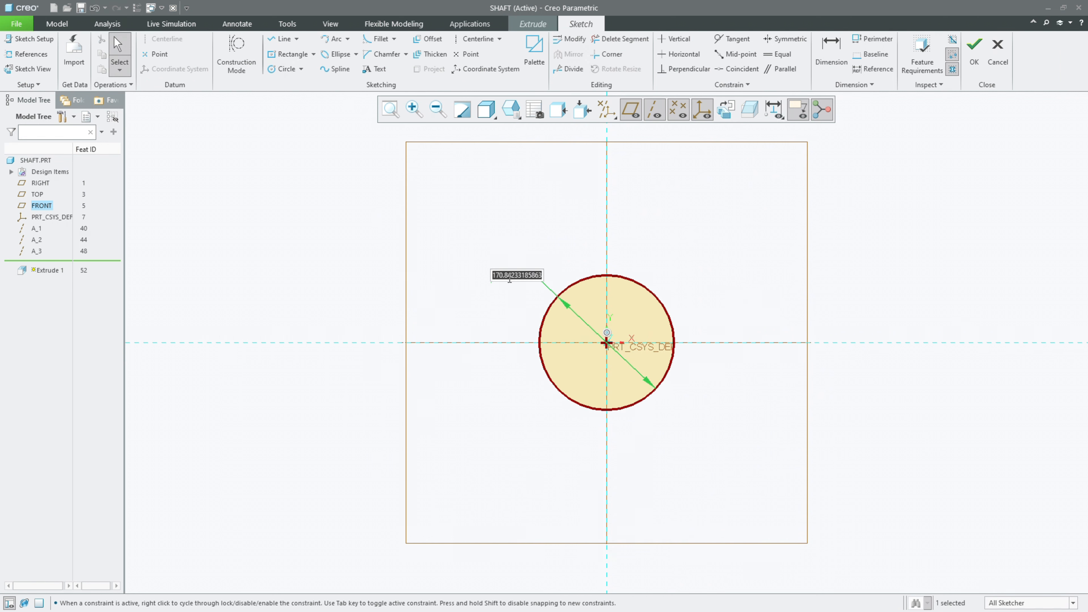
{"action": "type", "text": "25"}
{"action": "key", "text": "Return"}
{"action": "left_click", "coordinate": [390, 109]}
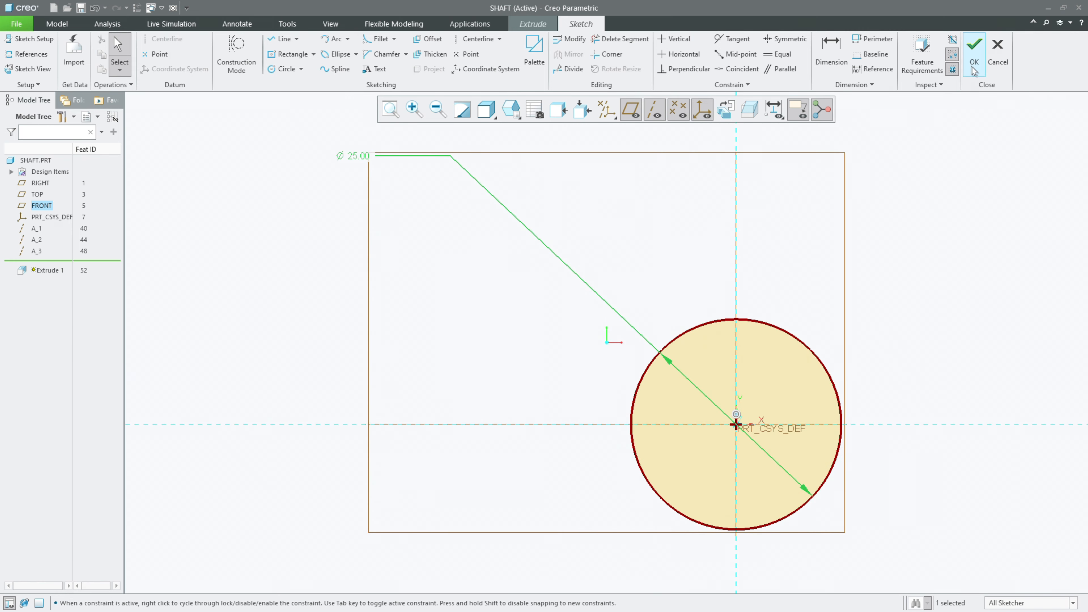
{"action": "left_click", "coordinate": [974, 47]}
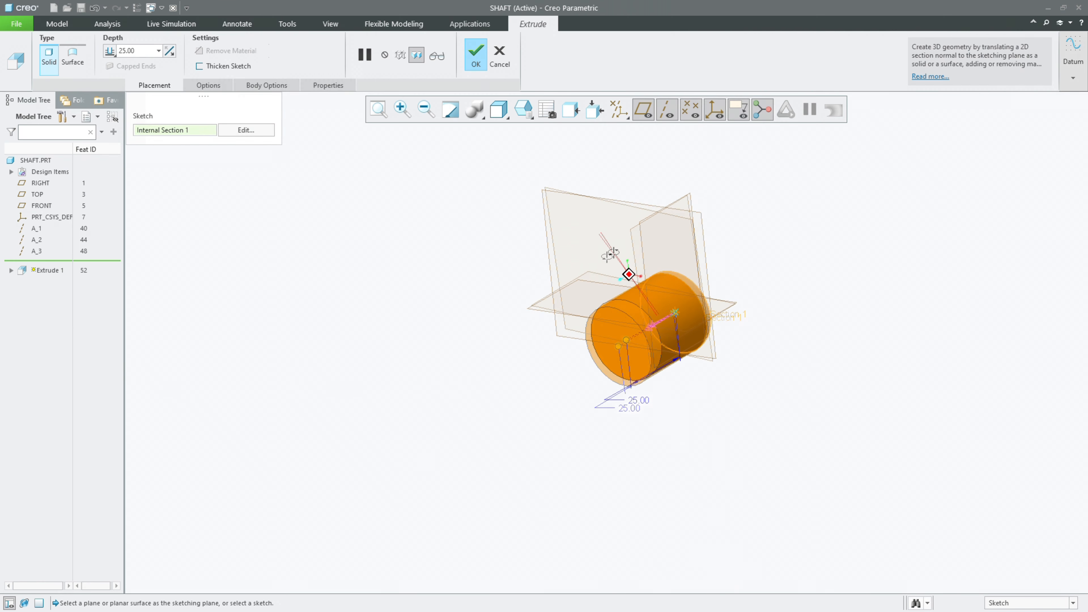
Step: Extrude the shaft circle 50 mm, symmetrically about the sketch plane, and complete the feature
{"action": "left_click", "coordinate": [138, 55]}
{"action": "type", "text": "5"}
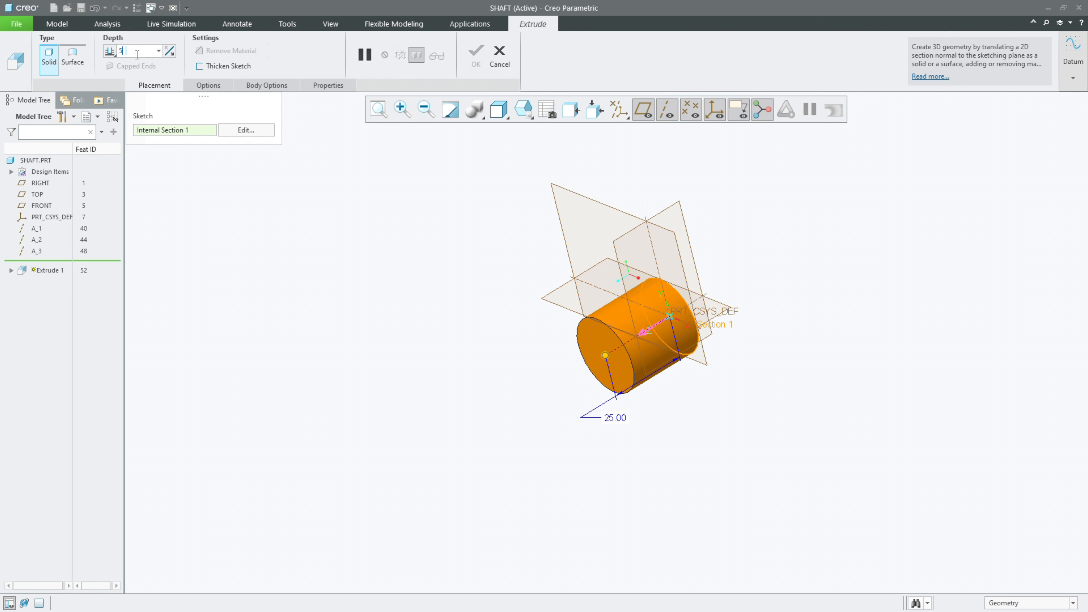
{"action": "type", "text": "0"}
{"action": "key", "text": "Return"}
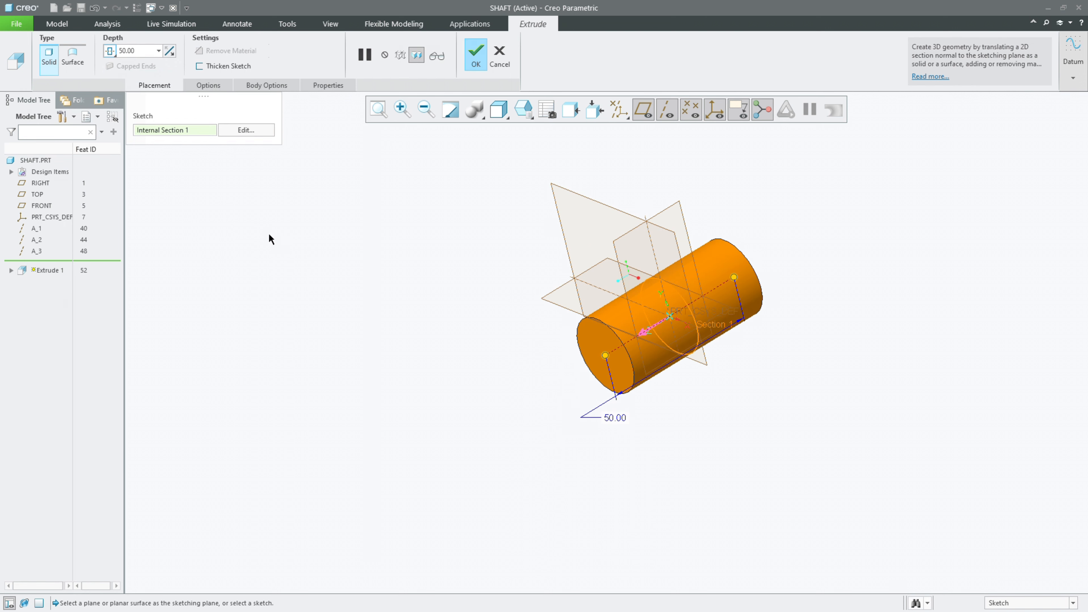
{"action": "middle_click", "coordinate": [281, 225]}
{"action": "middle_click_drag", "start_coordinate": [280, 225], "coordinate": [303, 246]}
{"action": "scroll", "coordinate": [218, 310], "scroll_direction": "up", "scroll_amount": 3}
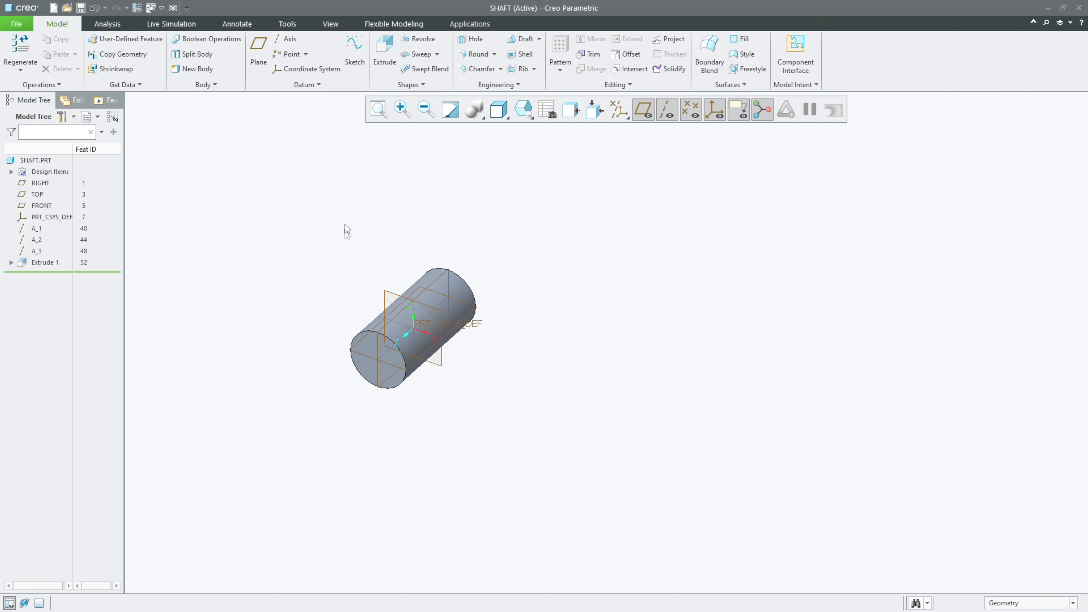
{"action": "left_click", "coordinate": [379, 110]}
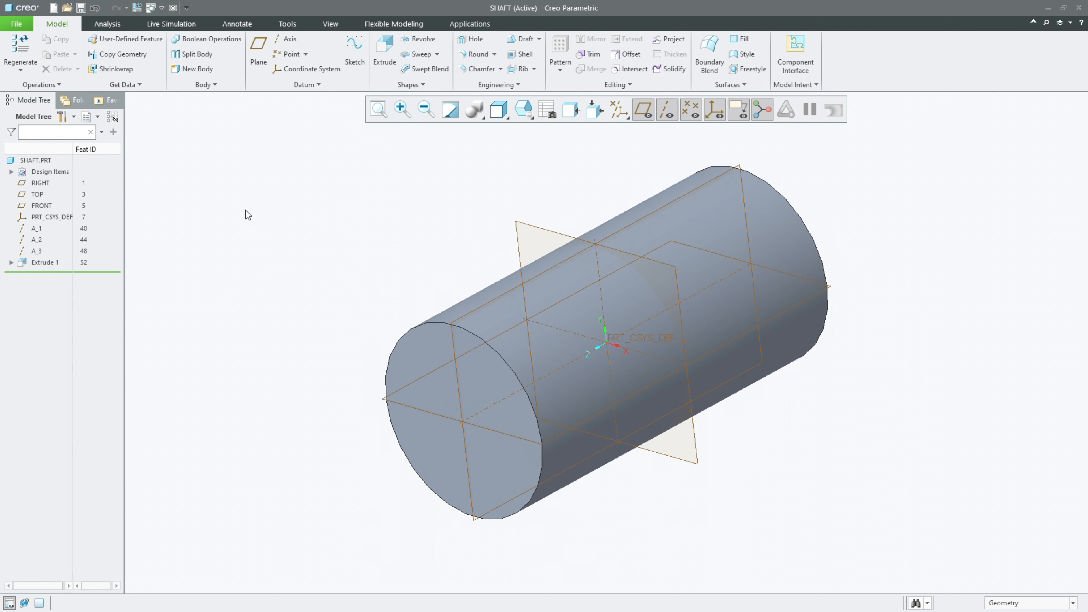
Step: Start a new solid part and enter "Fol" in its file name
{"action": "left_click", "coordinate": [52, 14]}
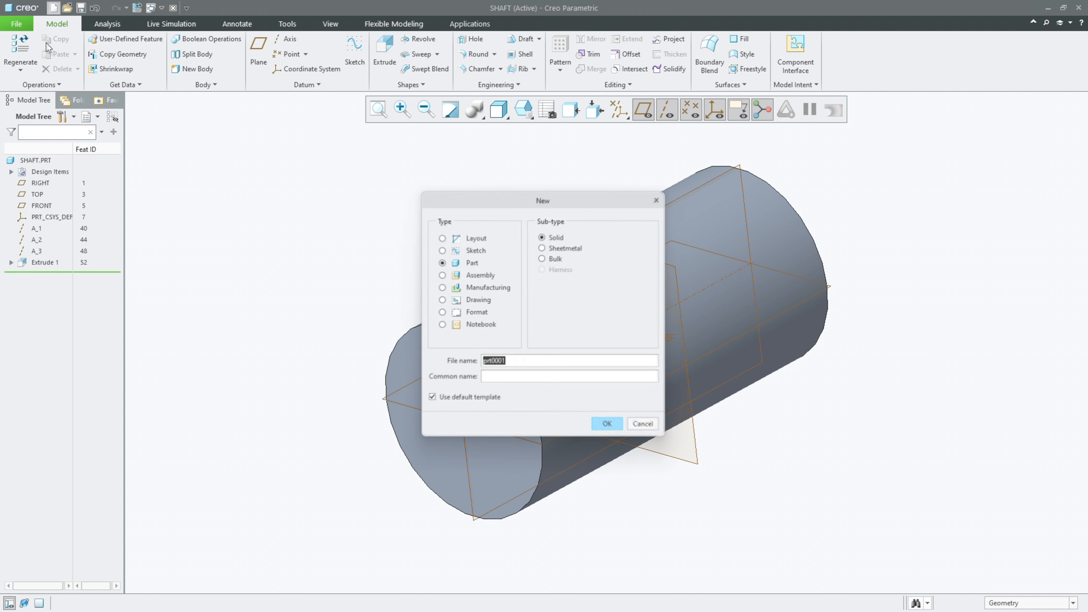
{"action": "type", "text": "Follower"}
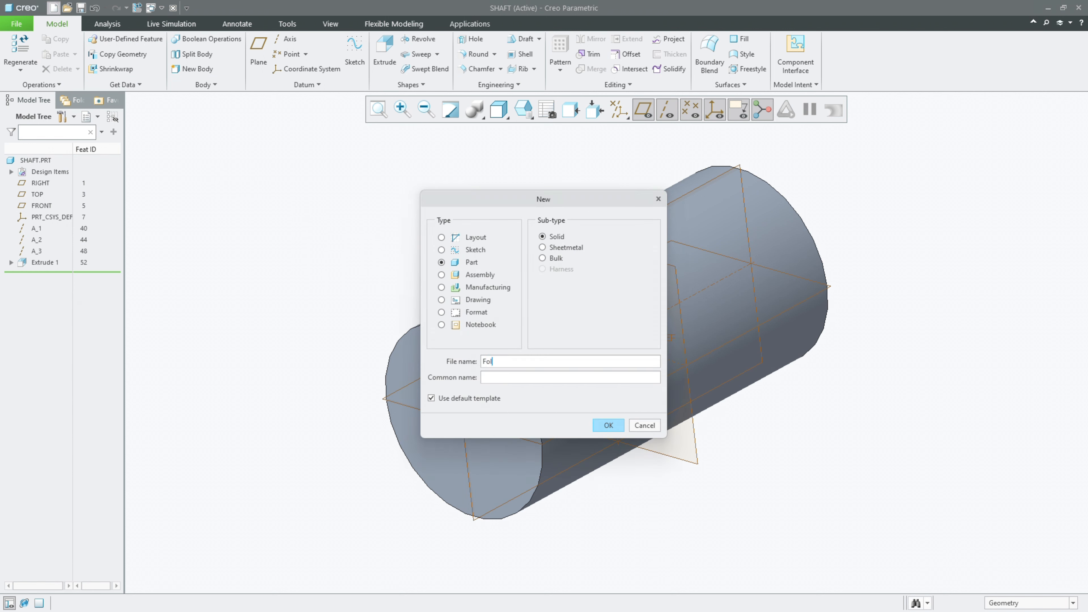
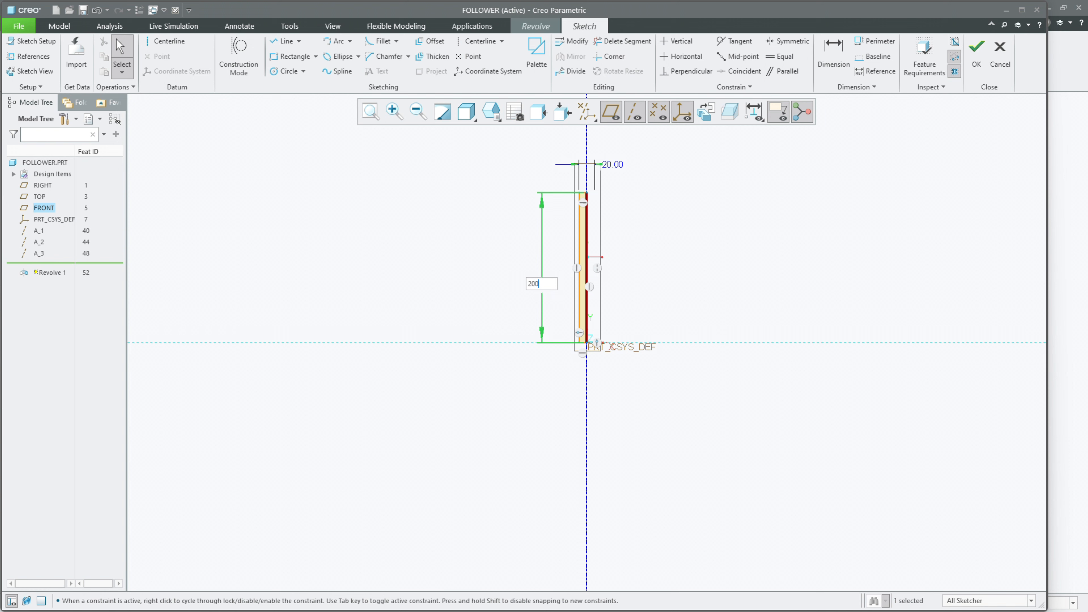
Step: Set the rectangular profile's diameter to 40 mm, finish the sketch and complete the 360° revolve
{"action": "double_click", "coordinate": [612, 158]}
{"action": "type", "text": "40"}
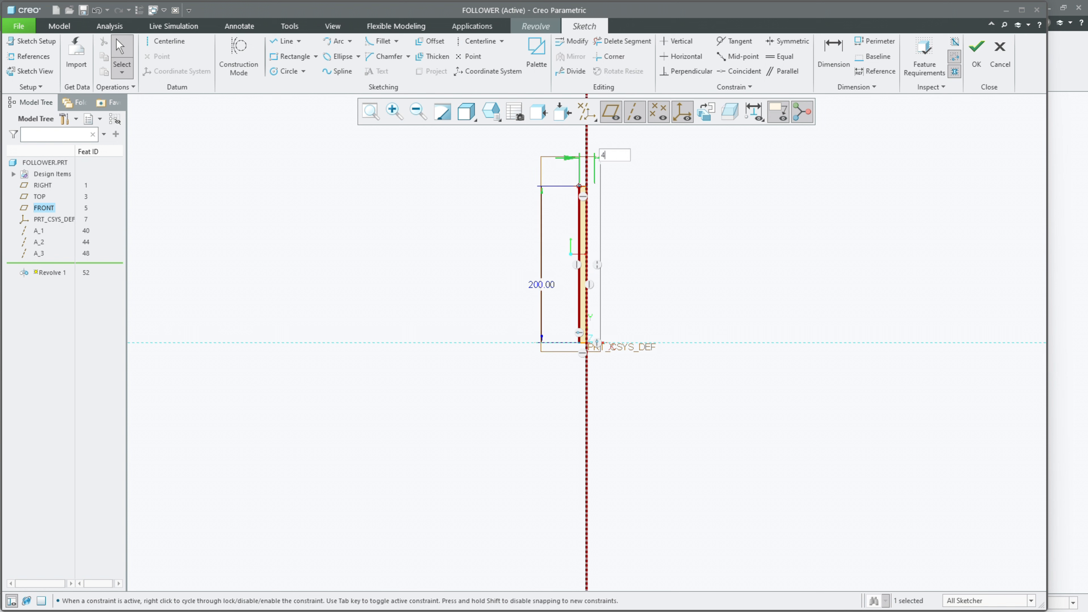
{"action": "key", "text": "Return"}
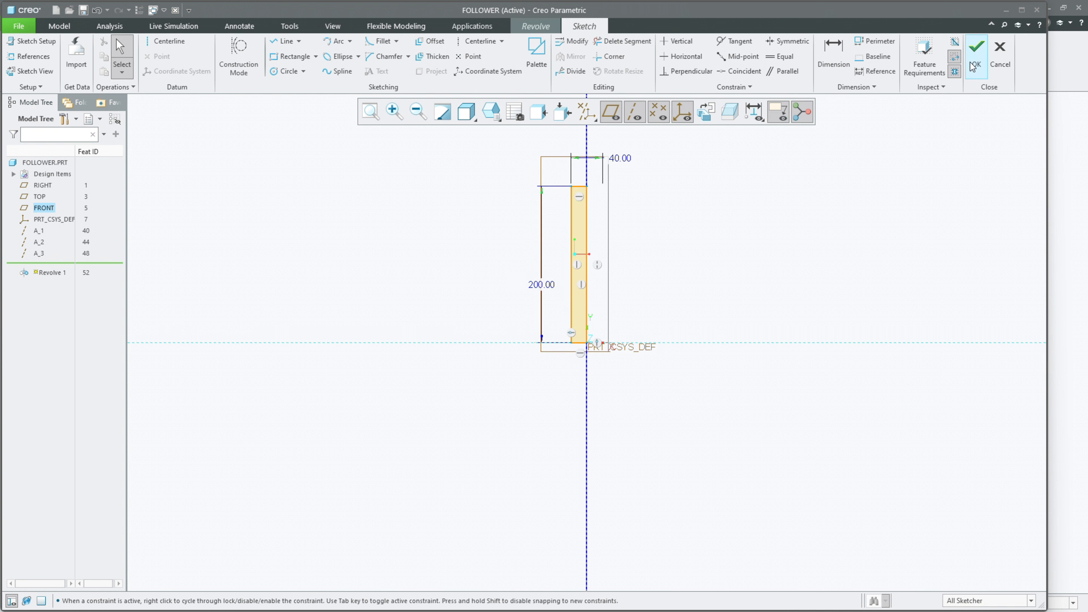
{"action": "left_click", "coordinate": [976, 54]}
{"action": "middle_click_drag", "start_coordinate": [757, 242], "coordinate": [750, 270]}
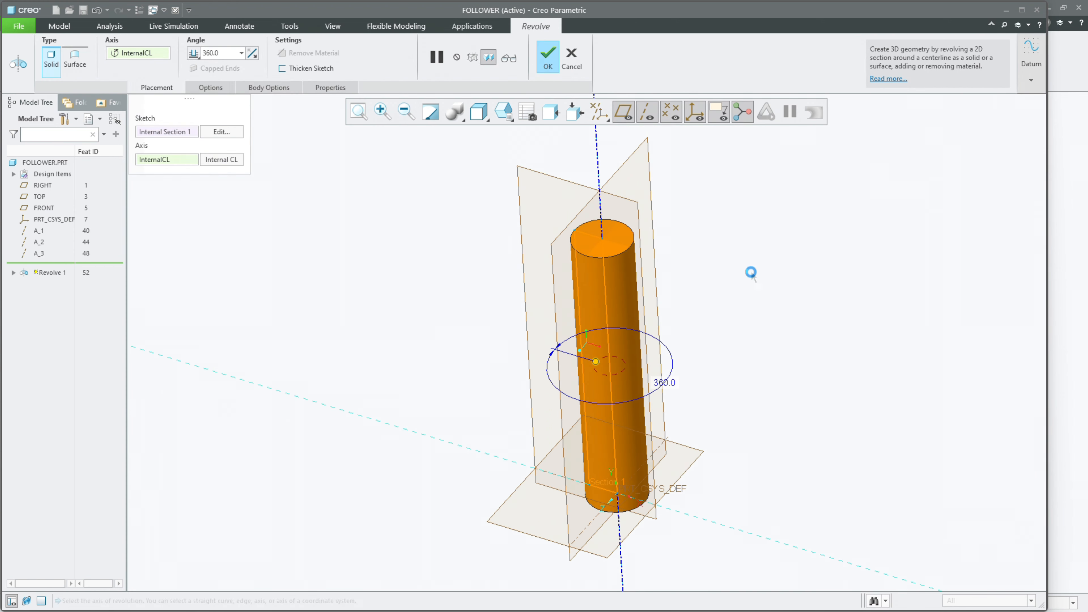
{"action": "middle_click", "coordinate": [751, 271]}
{"action": "scroll", "coordinate": [617, 291], "scroll_direction": "up", "scroll_amount": 3}
{"action": "middle_click_drag", "start_coordinate": [613, 298], "coordinate": [638, 282]}
Step: Start an extrusion on the cylinder's top face and sketch a small circle centred on the origin
{"action": "left_click", "coordinate": [387, 53]}
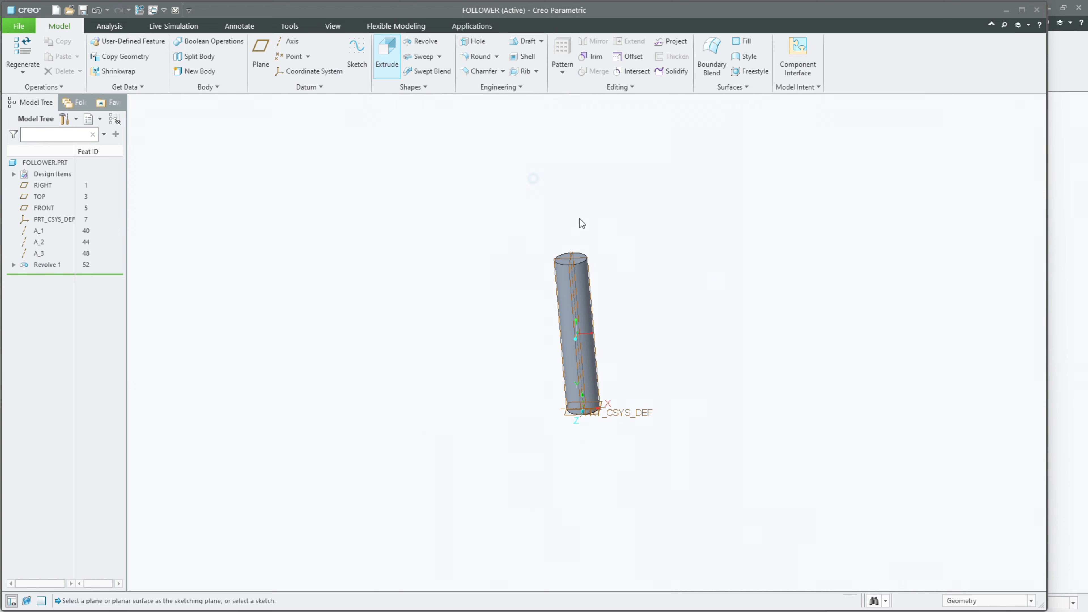
{"action": "scroll", "coordinate": [543, 262], "scroll_direction": "down", "scroll_amount": 5}
{"action": "left_click", "coordinate": [569, 290]}
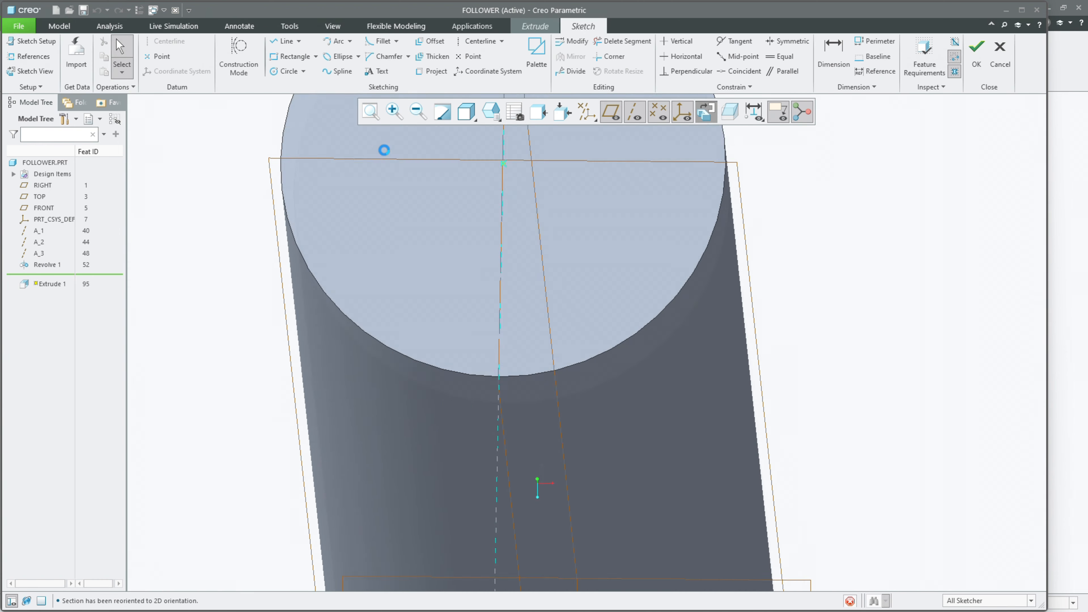
{"action": "left_click", "coordinate": [277, 71]}
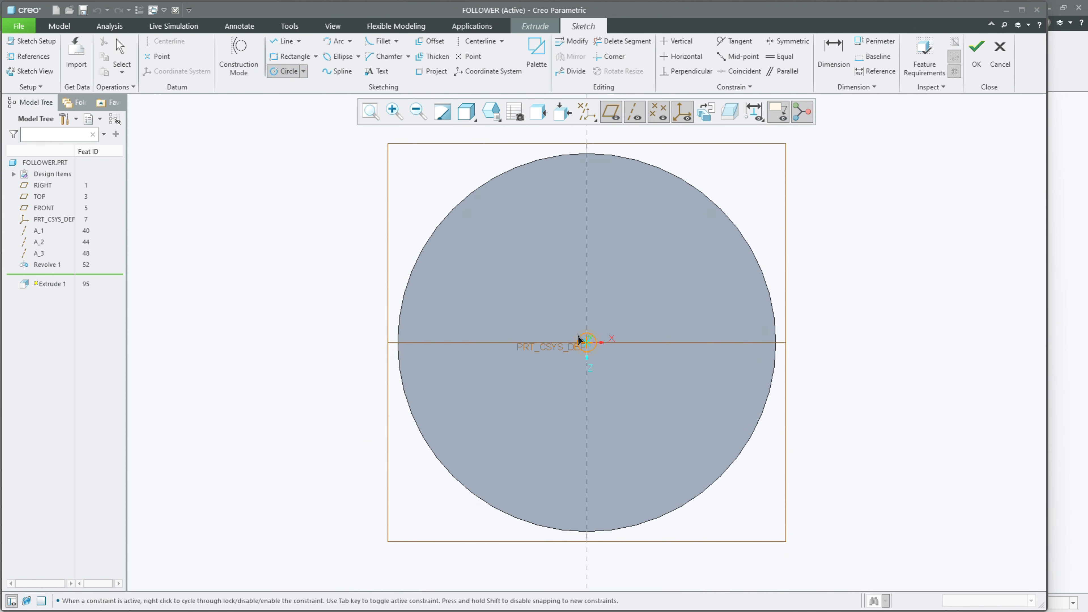
{"action": "left_click", "coordinate": [566, 318]}
{"action": "middle_click", "coordinate": [529, 318]}
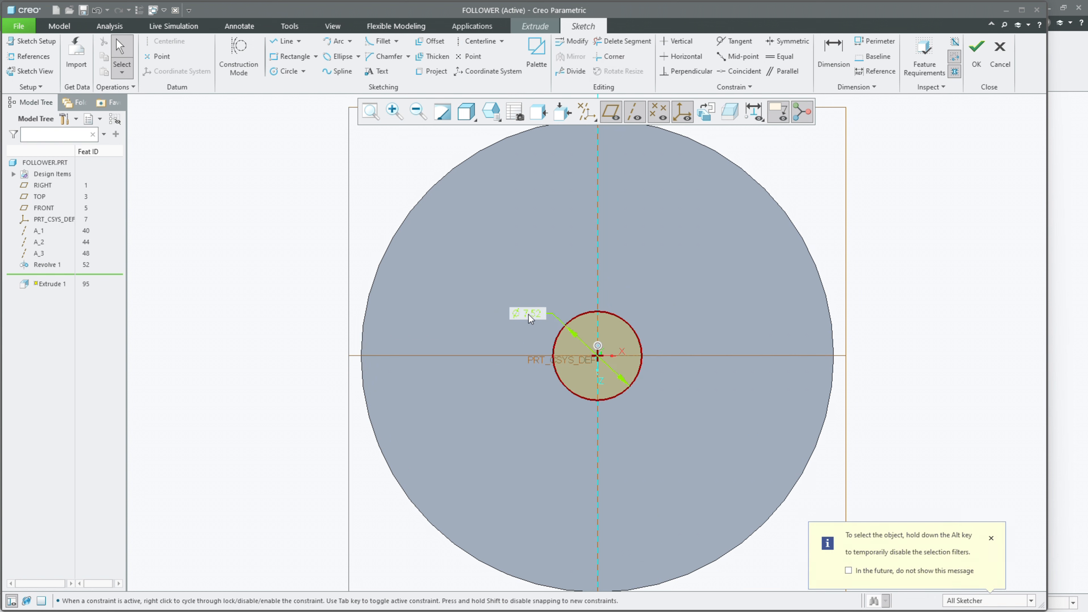
Step: Set the circle's diameter to 10 mm and finish the sketch
{"action": "type", "text": "10"}
{"action": "key", "text": "Return"}
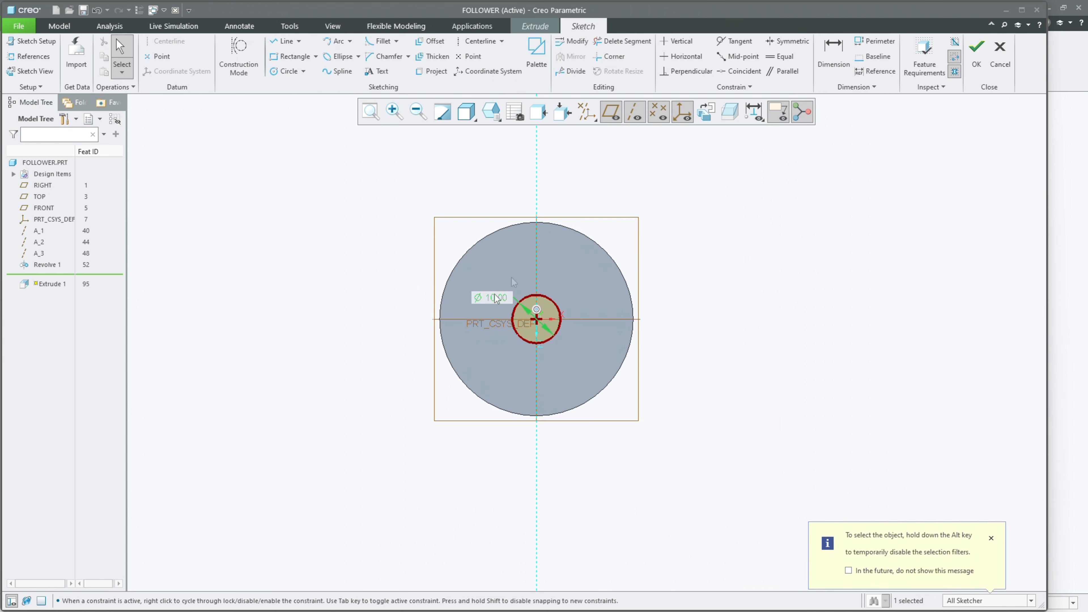
{"action": "left_click", "coordinate": [977, 55]}
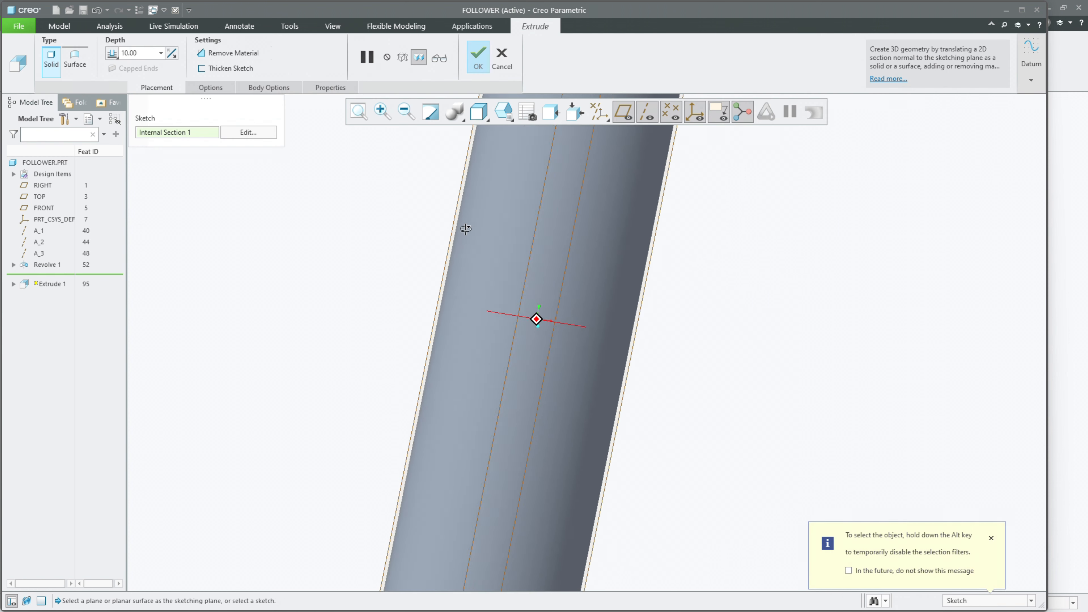
Step: Extrude the 10 mm circle 150 mm upward from the cylinder's top face and complete the feature
{"action": "left_click_drag", "start_coordinate": [432, 219], "coordinate": [446, 147]}
{"action": "scroll", "coordinate": [303, 423], "scroll_direction": "up", "scroll_amount": 5}
{"action": "double_click", "coordinate": [391, 249]}
{"action": "key", "text": "Return"}
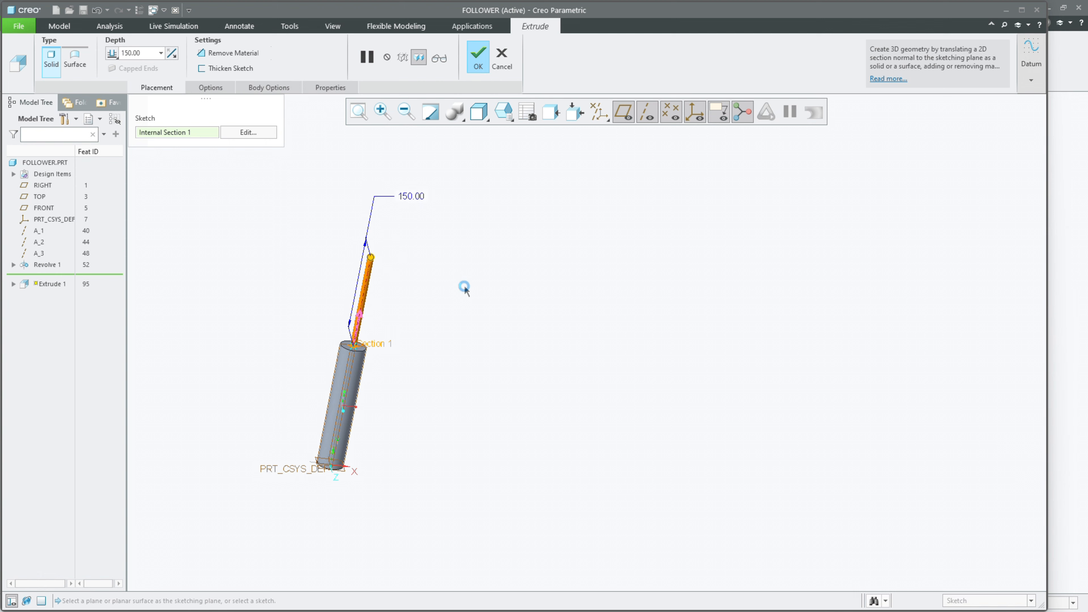
{"action": "middle_click", "coordinate": [461, 287]}
Step: Start an extrusion on the RIGHT plane and sketch a rectangle about 20 by 93 mm rising from the cylinder's base
{"action": "mouse_move", "coordinate": [449, 321]}
{"action": "middle_mouse_down"}
{"action": "mouse_move", "coordinate": [487, 268]}
{"action": "mouse_move", "coordinate": [503, 309]}
{"action": "mouse_move", "coordinate": [515, 308]}
{"action": "middle_mouse_up"}
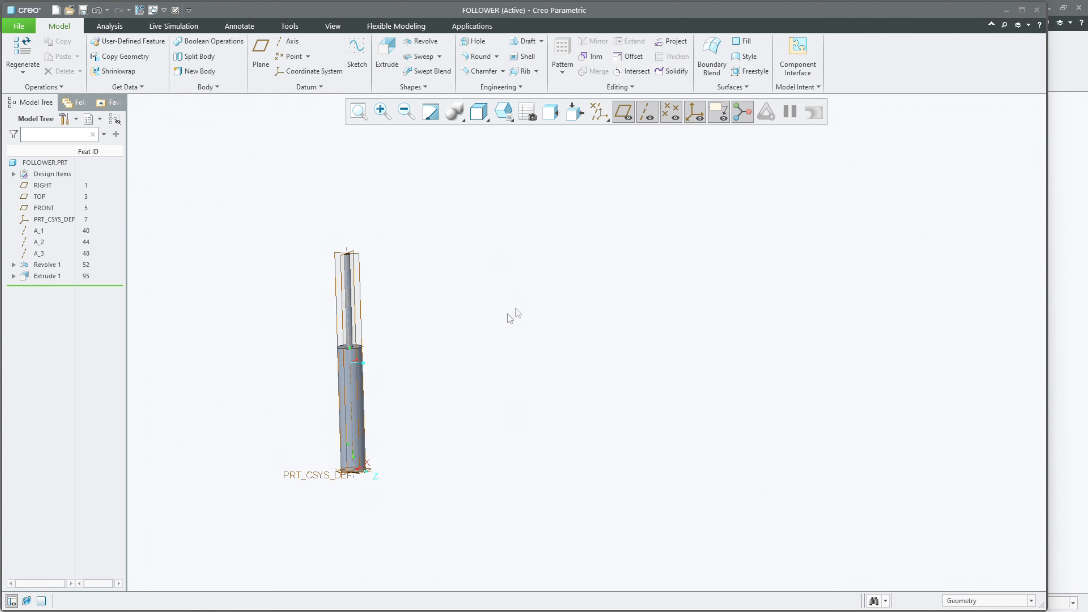
{"action": "middle_click_drag", "start_coordinate": [441, 355], "coordinate": [558, 292], "text": "shift"}
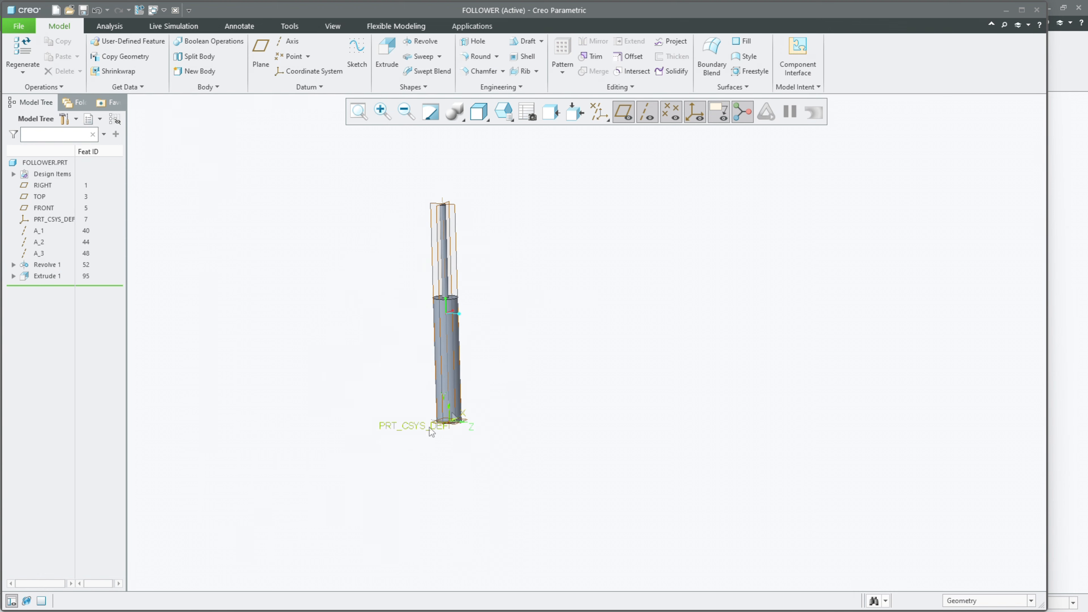
{"action": "scroll", "coordinate": [402, 446], "scroll_direction": "down", "scroll_amount": 3}
{"action": "scroll", "coordinate": [400, 504], "scroll_direction": "up", "scroll_amount": 3}
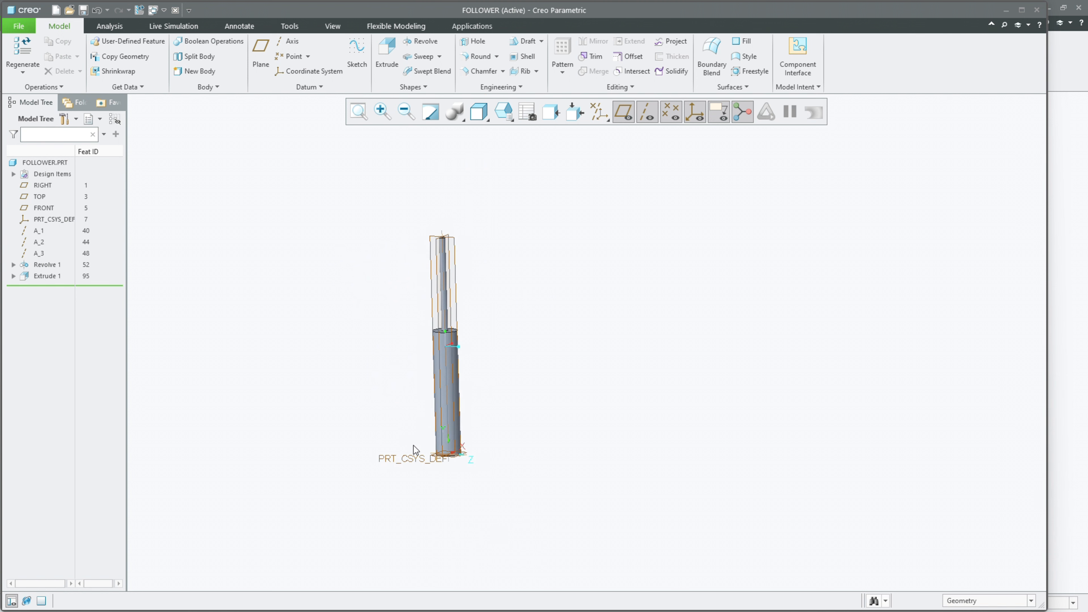
{"action": "left_click", "coordinate": [381, 50]}
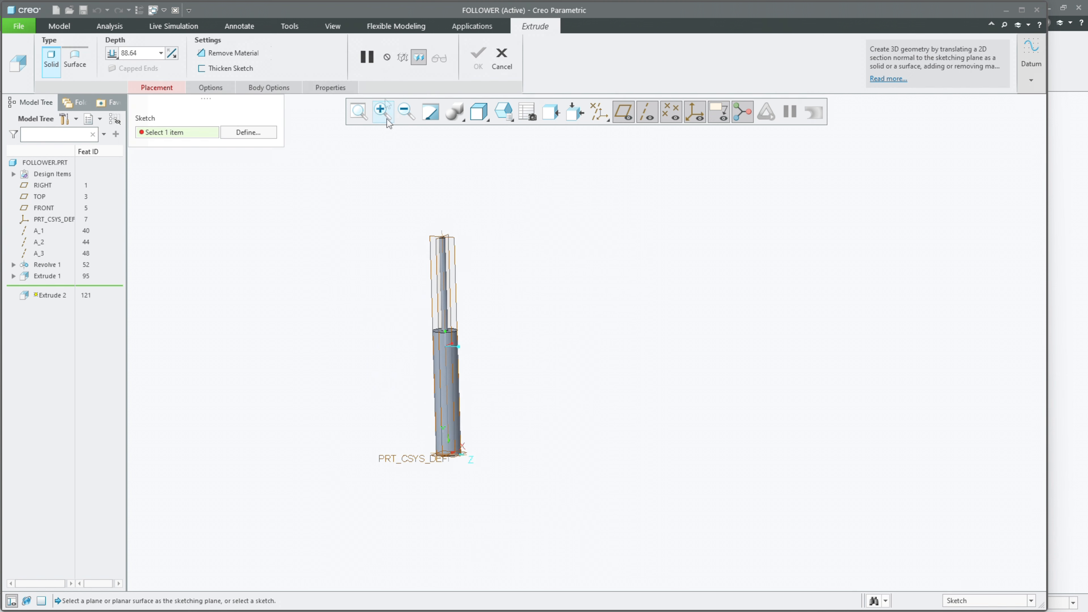
{"action": "left_click", "coordinate": [430, 239]}
{"action": "left_click", "coordinate": [731, 114]}
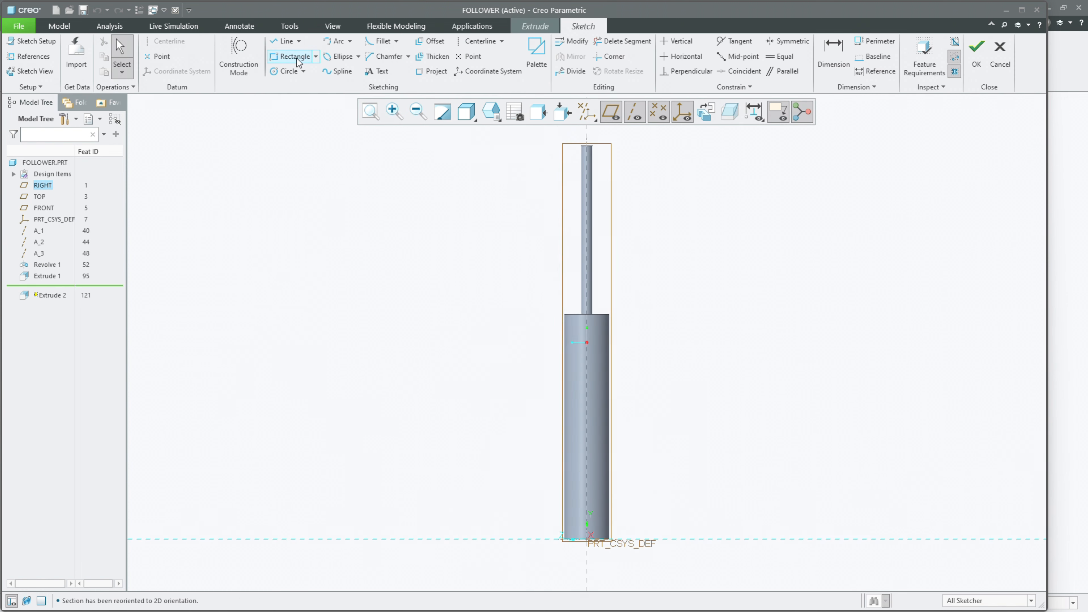
{"action": "left_click", "coordinate": [315, 56]}
{"action": "left_click", "coordinate": [309, 74]}
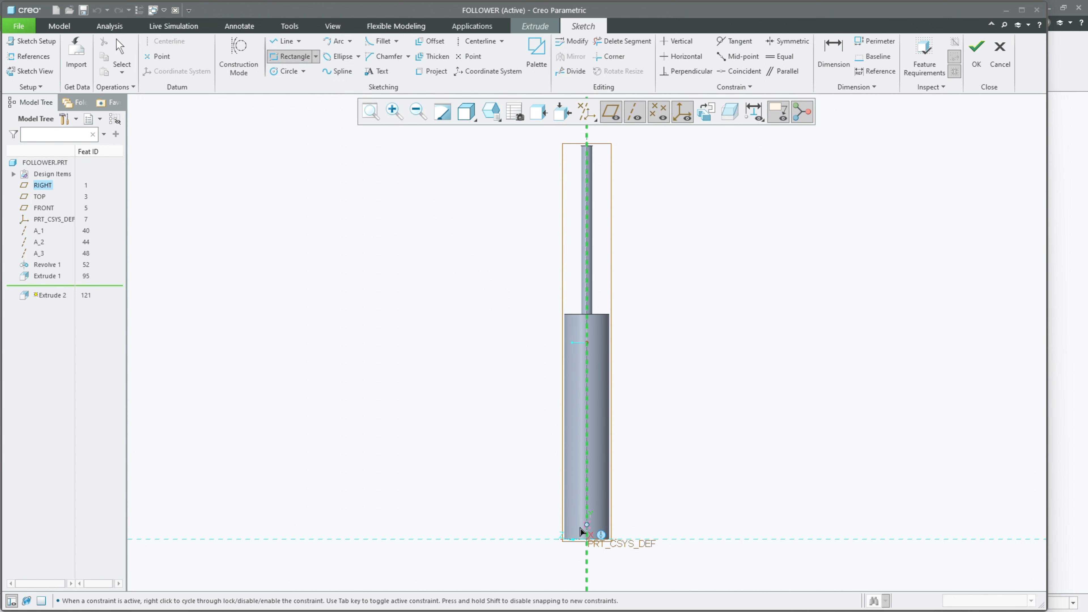
{"action": "scroll", "coordinate": [579, 542], "scroll_direction": "up", "scroll_amount": 2}
{"action": "left_click", "coordinate": [576, 536]}
{"action": "left_click", "coordinate": [611, 374]}
{"action": "middle_click", "coordinate": [665, 403]}
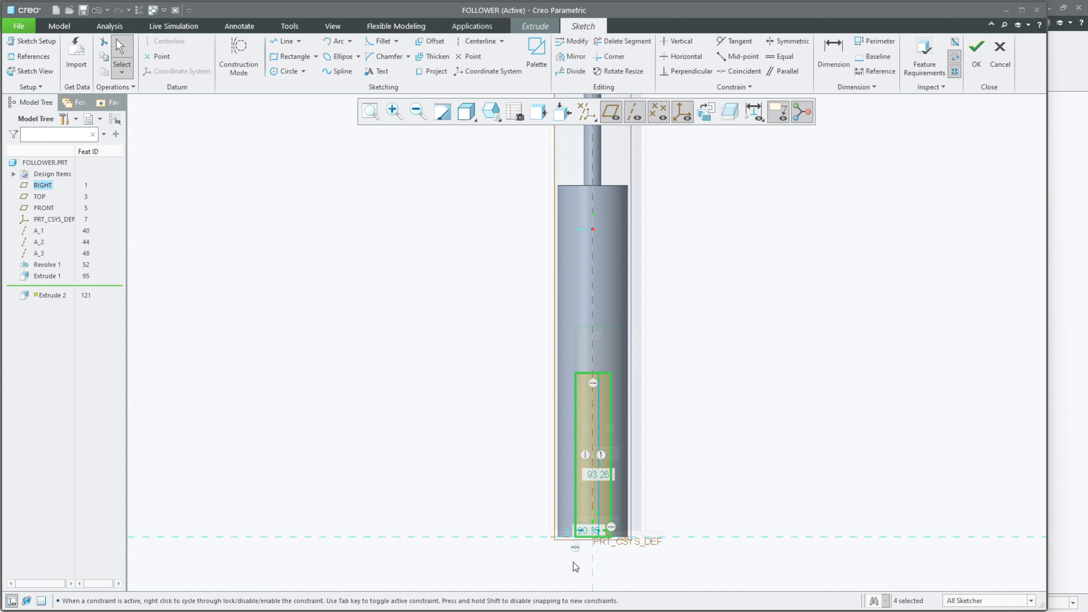
Step: Move the rectangle's width dimension below the profile and make its bottom edge coincident with the horizontal reference
{"action": "scroll", "coordinate": [574, 557], "scroll_direction": "up", "scroll_amount": 3}
{"action": "left_click_drag", "start_coordinate": [603, 501], "coordinate": [698, 536]}
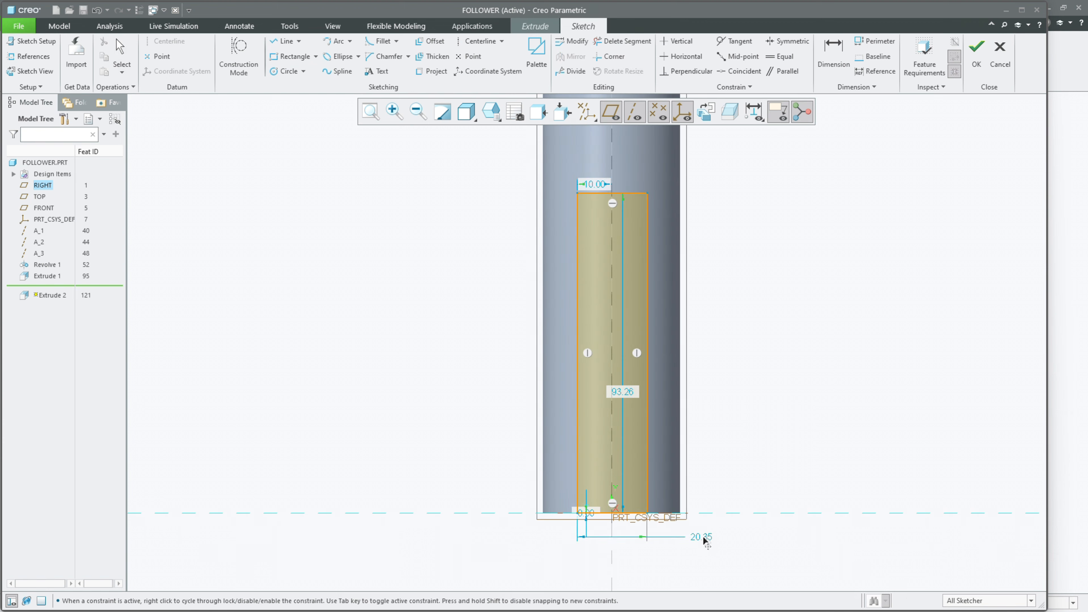
{"action": "left_click", "coordinate": [833, 53]}
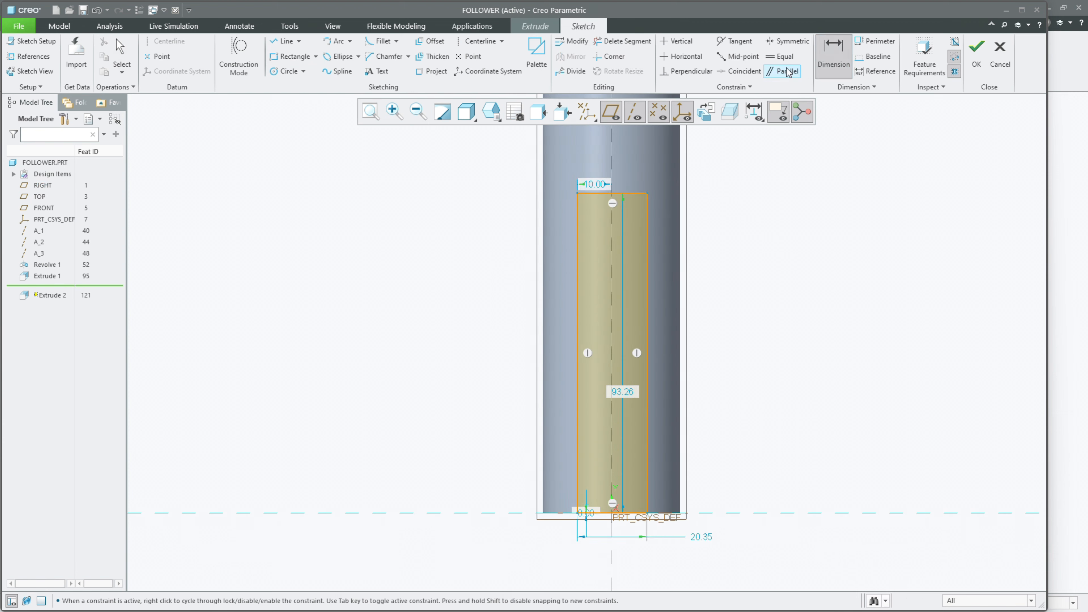
{"action": "left_click", "coordinate": [740, 71]}
{"action": "left_click", "coordinate": [593, 514]}
{"action": "left_click", "coordinate": [510, 513]}
{"action": "middle_click", "coordinate": [617, 534]}
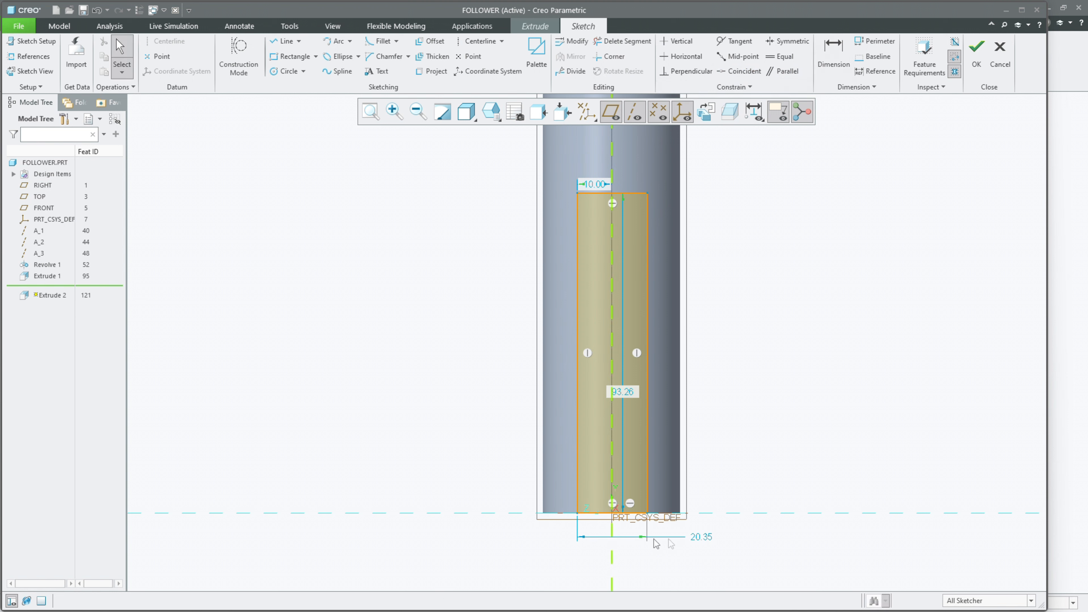
Step: Set the rectangle's width to 20 mm
{"action": "double_click", "coordinate": [705, 537]}
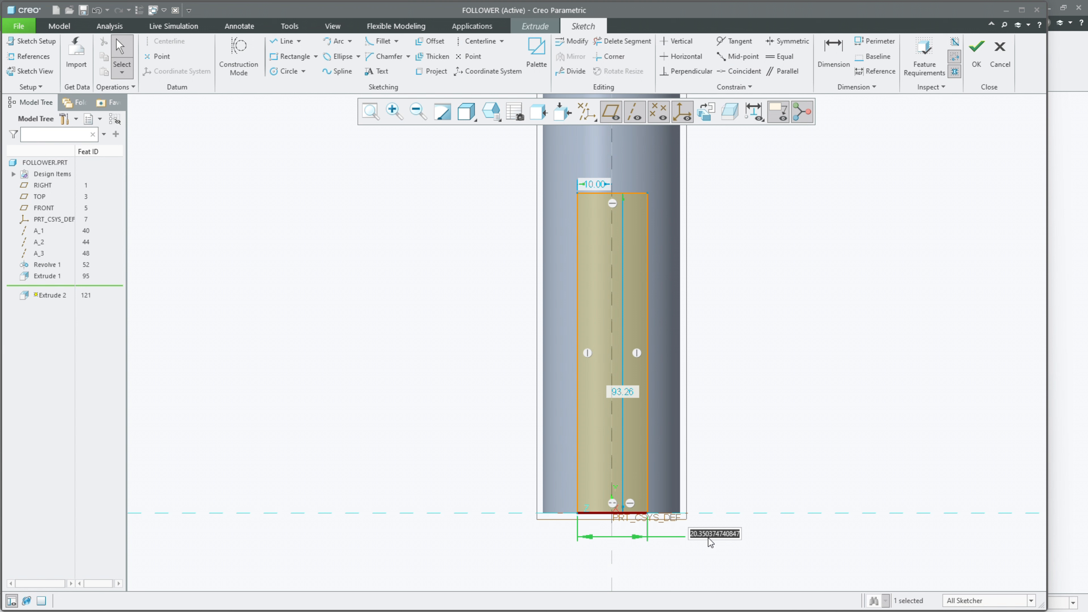
{"action": "type", "text": "20"}
{"action": "key", "text": "Return"}
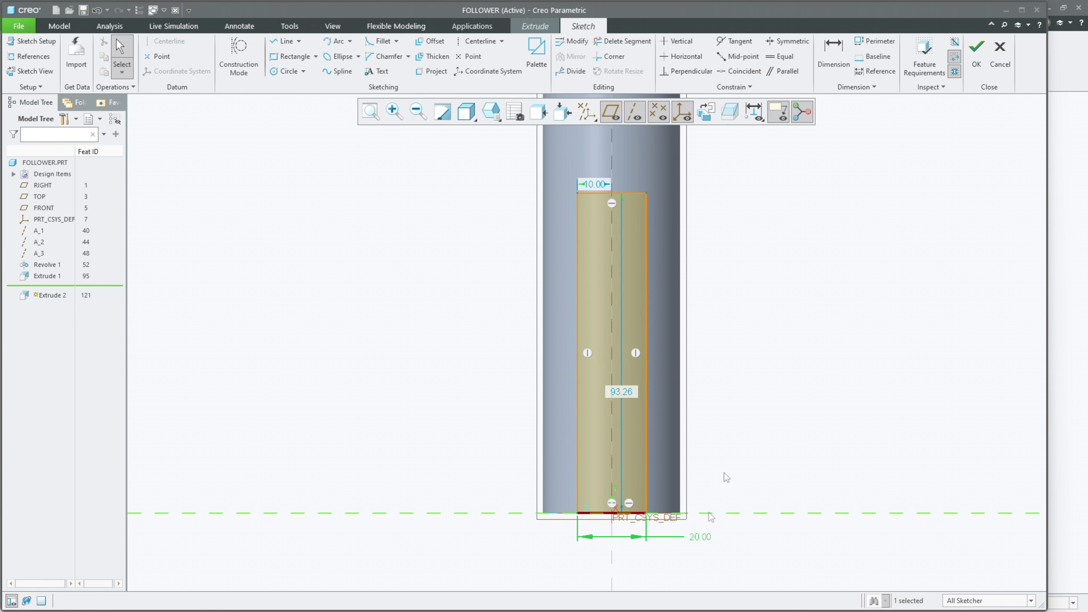
Step: Set the rectangle's width to 15 mm and its side edge's distance from the vertical reference to 7.5 mm
{"action": "double_click", "coordinate": [704, 537]}
{"action": "type", "text": "15"}
{"action": "key", "text": "Return"}
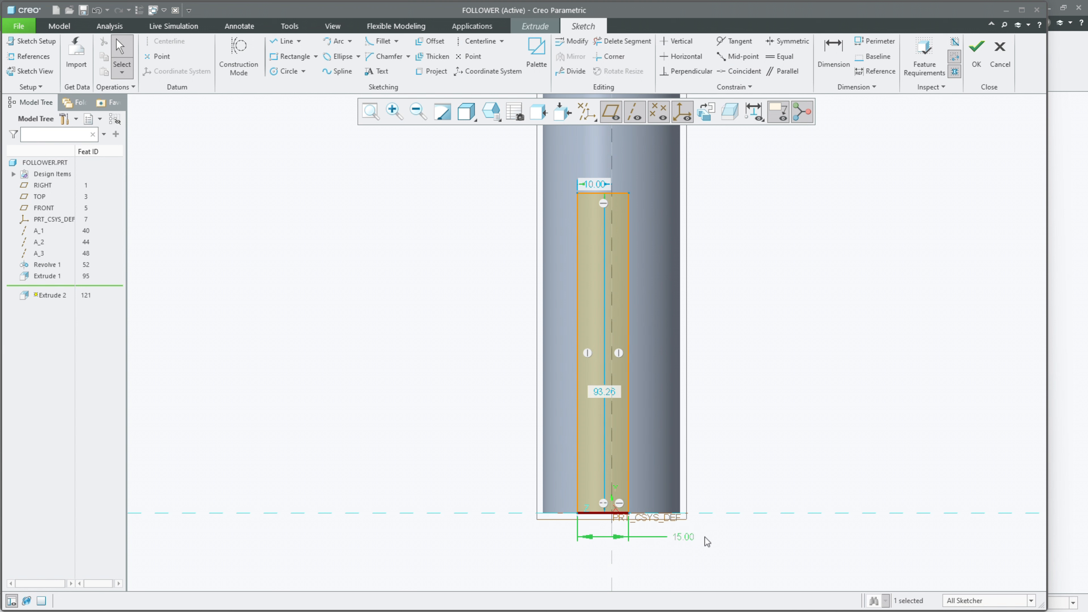
{"action": "double_click", "coordinate": [591, 187]}
{"action": "type", "text": "7."}
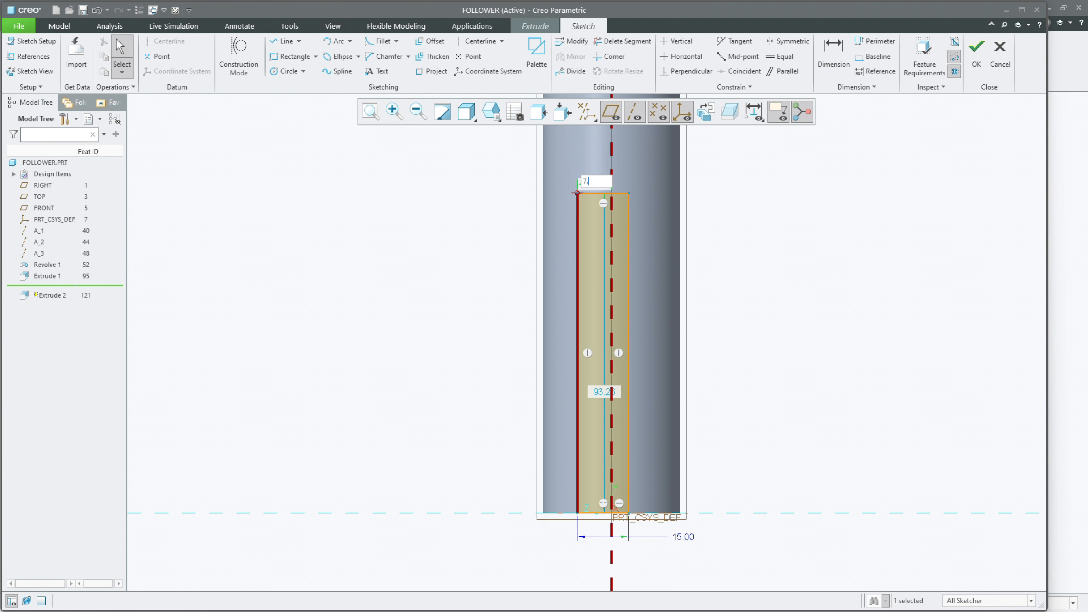
{"action": "type", "text": "5"}
{"action": "key", "text": "Return"}
Step: Place the rectangle's height dimension beside the cylinder, set it to 150 mm and finish the sketch
{"action": "left_click_drag", "start_coordinate": [621, 392], "coordinate": [743, 366]}
{"action": "double_click", "coordinate": [743, 366]}
{"action": "type", "text": "2"}
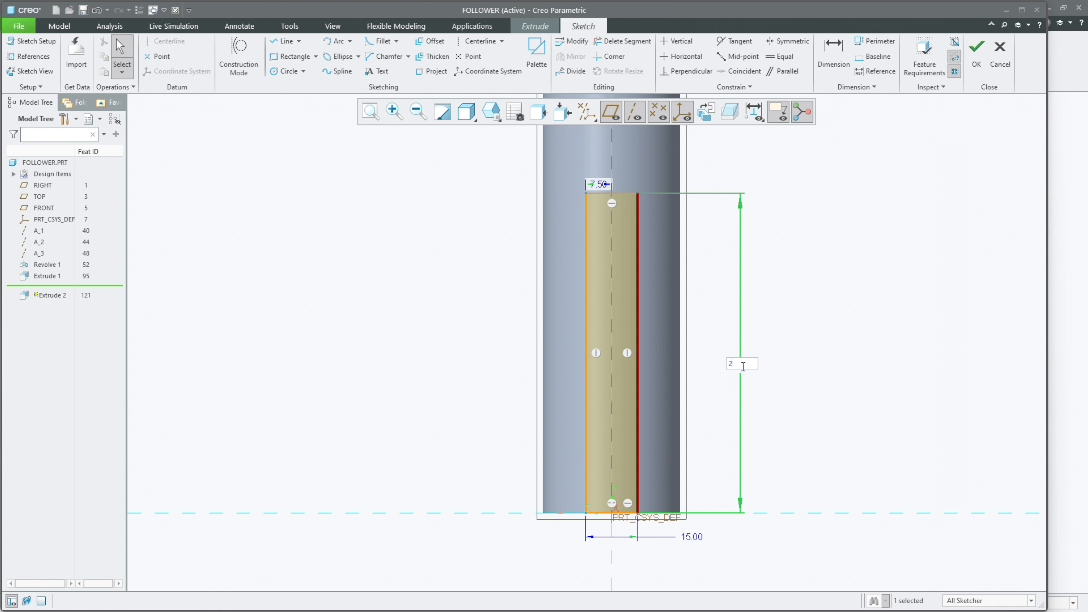
{"action": "type", "text": "0"}
{"action": "key", "text": "Return"}
{"action": "scroll", "coordinate": [691, 378], "scroll_direction": "down", "scroll_amount": 4}
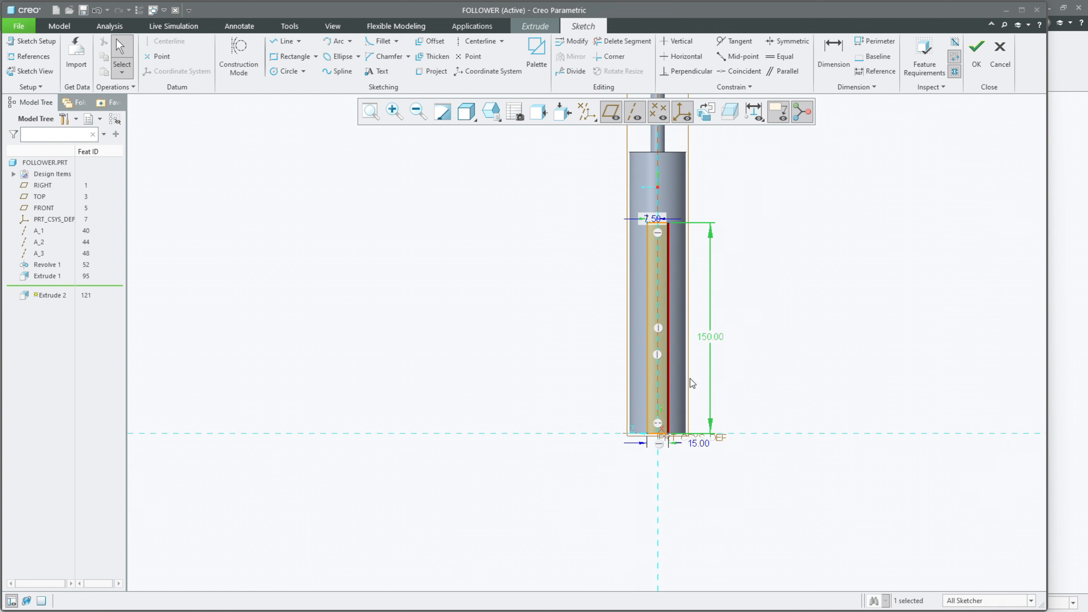
{"action": "left_click", "coordinate": [975, 55]}
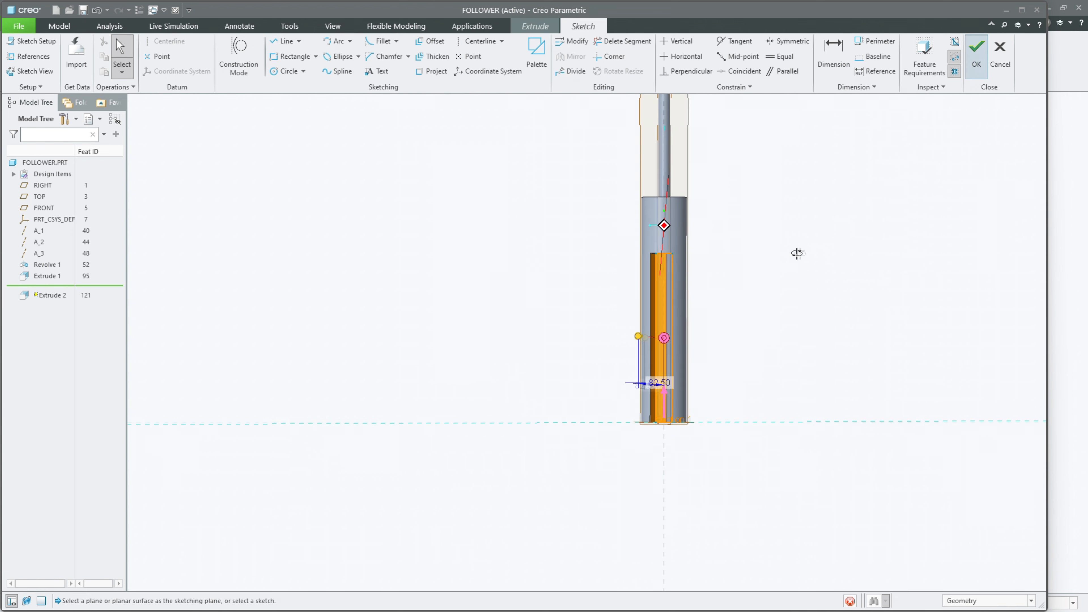
Step: Make the slot's material-removing extrusion symmetric about the sketch plane and complete the cut
{"action": "middle_click_drag", "start_coordinate": [753, 282], "coordinate": [674, 260]}
{"action": "left_click", "coordinate": [113, 53]}
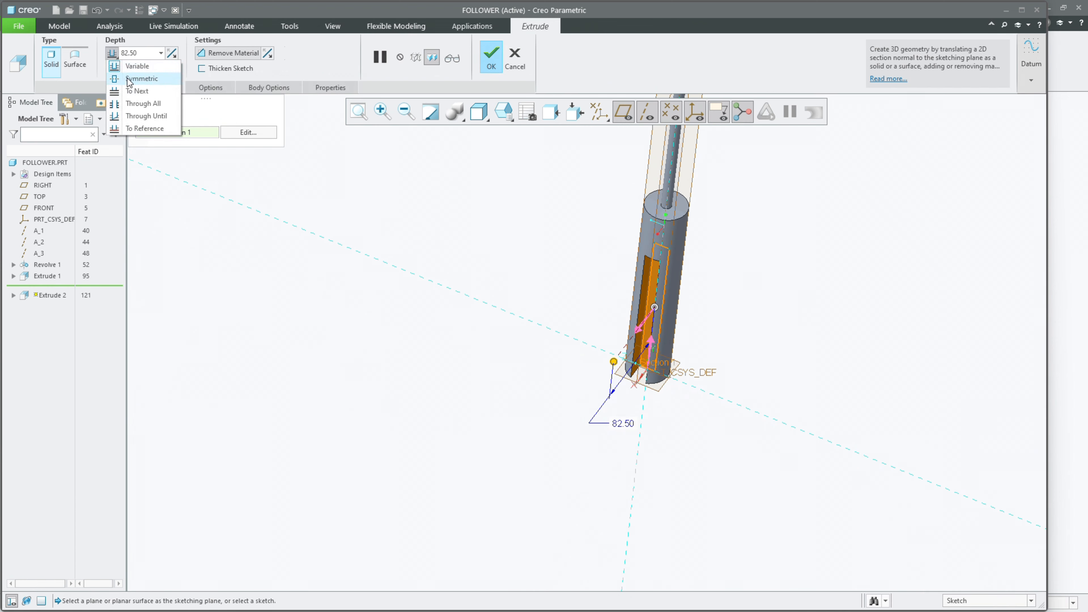
{"action": "left_click", "coordinate": [128, 80]}
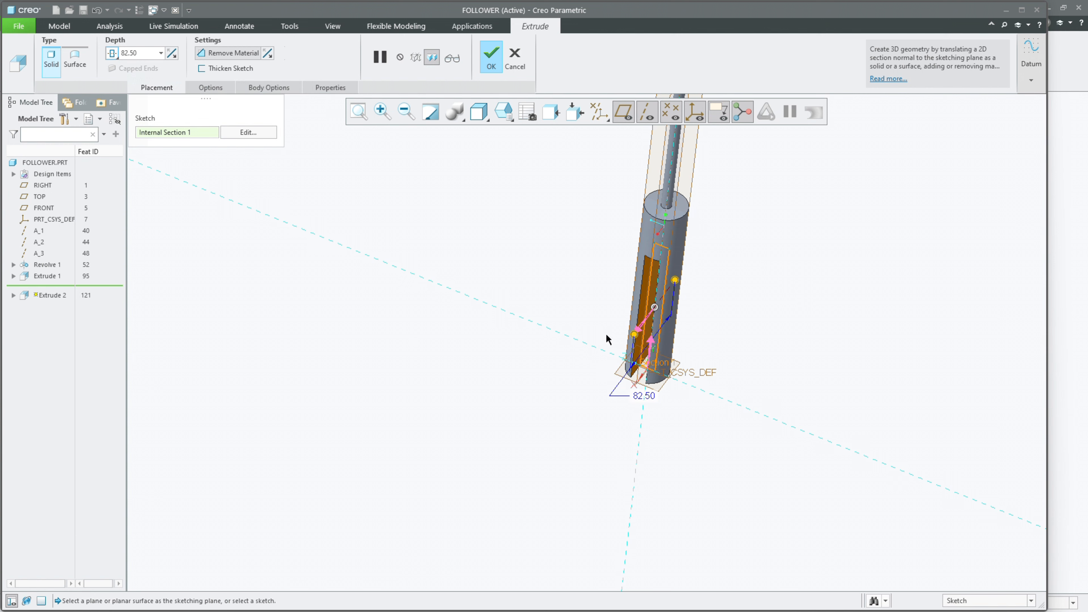
{"action": "middle_click", "coordinate": [525, 364]}
Step: Start a simple hole on the FRONT datum plane, using the TOP and RIGHT datum planes as its offset references
{"action": "middle_click_drag", "start_coordinate": [525, 365], "coordinate": [639, 353]}
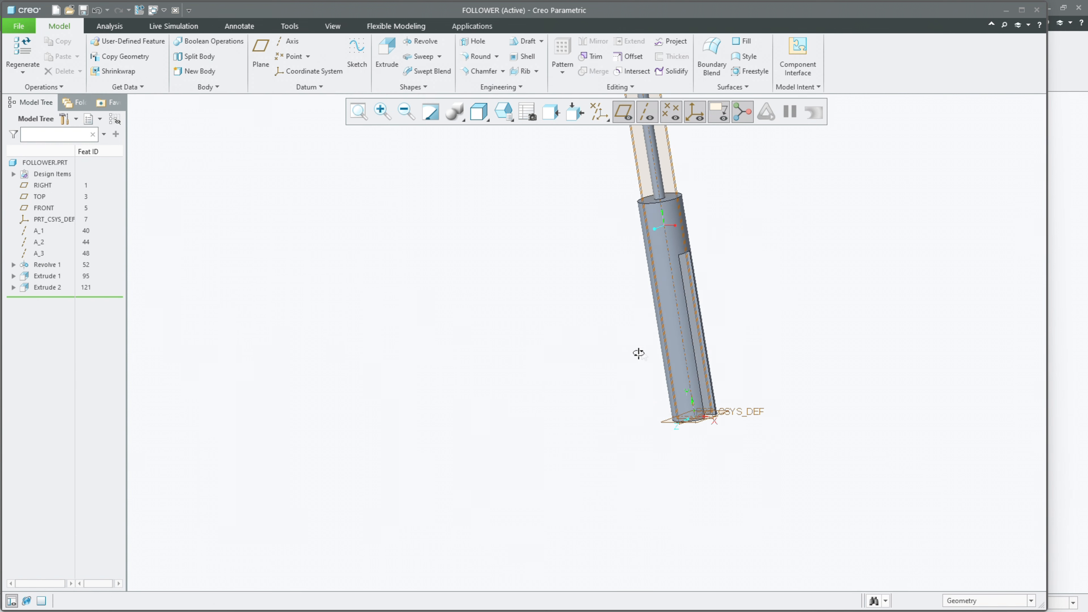
{"action": "left_click", "coordinate": [475, 41]}
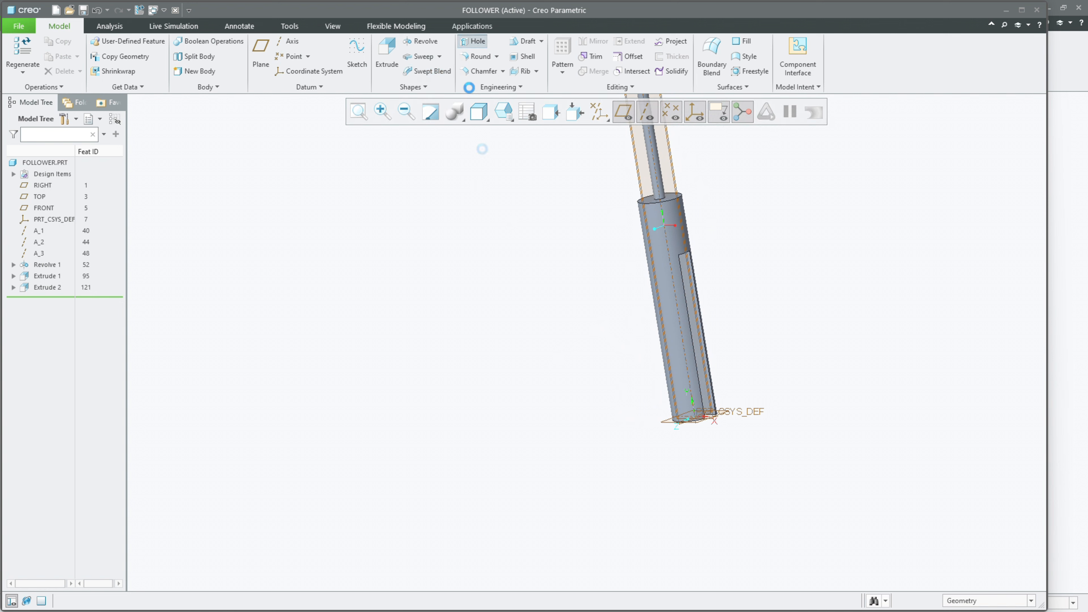
{"action": "left_click", "coordinate": [698, 397]}
{"action": "scroll", "coordinate": [723, 390], "scroll_direction": "down", "scroll_amount": 3}
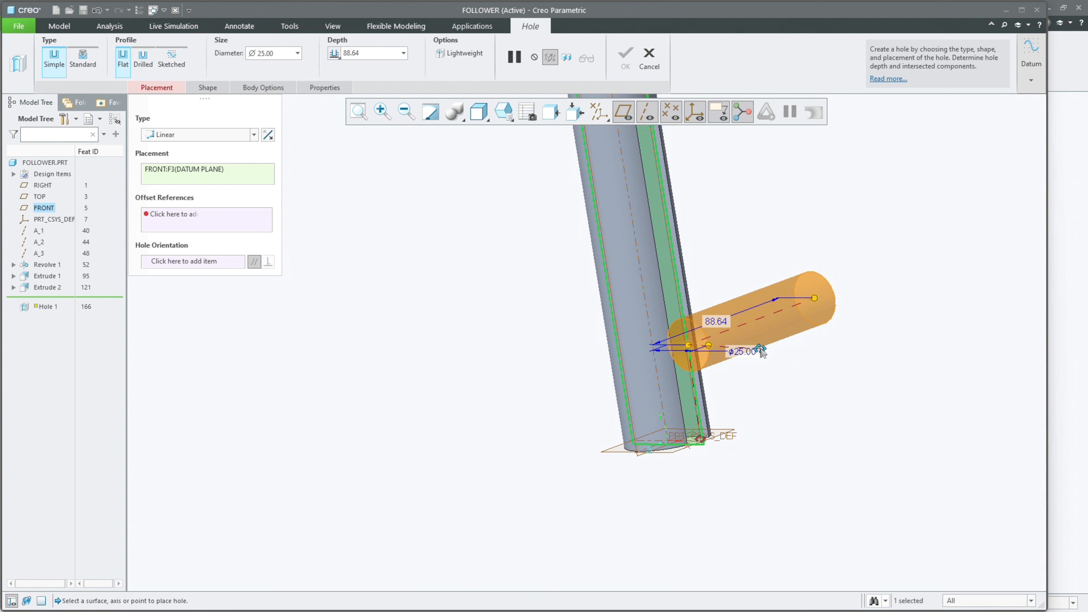
{"action": "left_click_drag", "start_coordinate": [744, 412], "coordinate": [698, 440]}
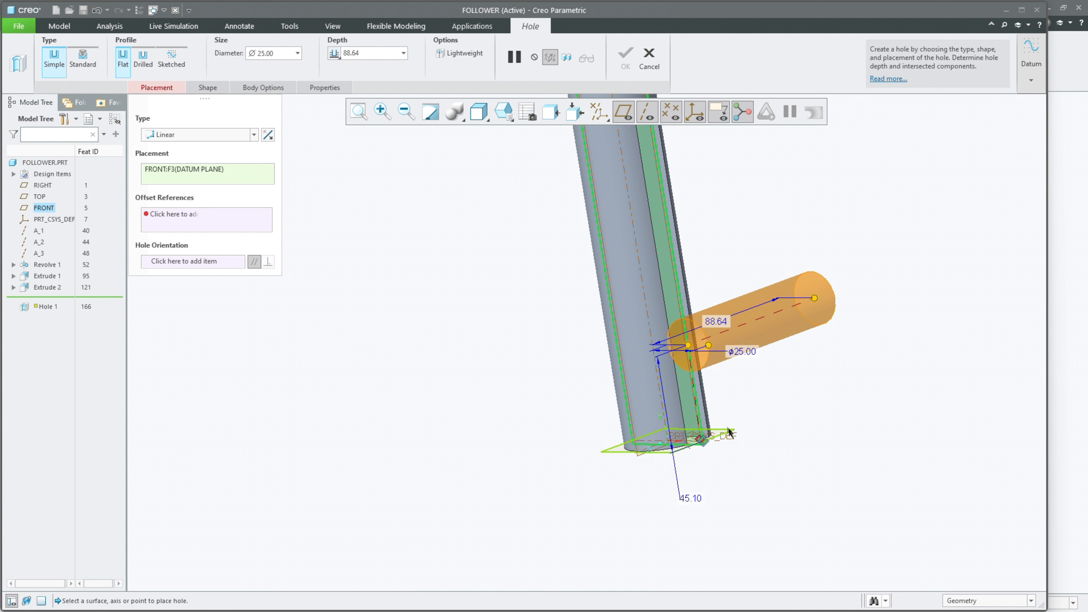
{"action": "left_click", "coordinate": [697, 440]}
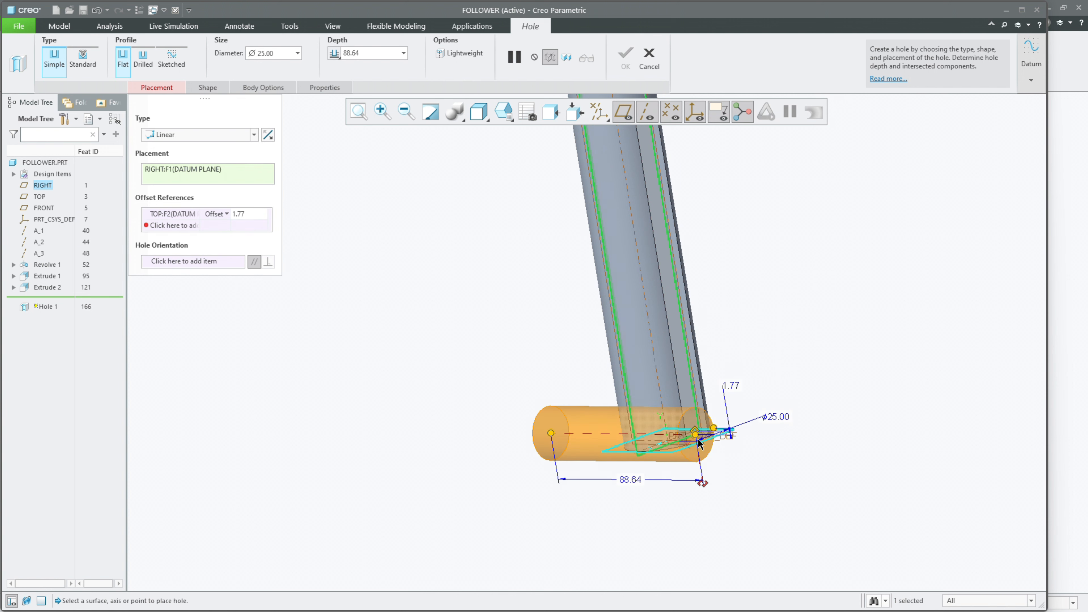
{"action": "left_click", "coordinate": [686, 394]}
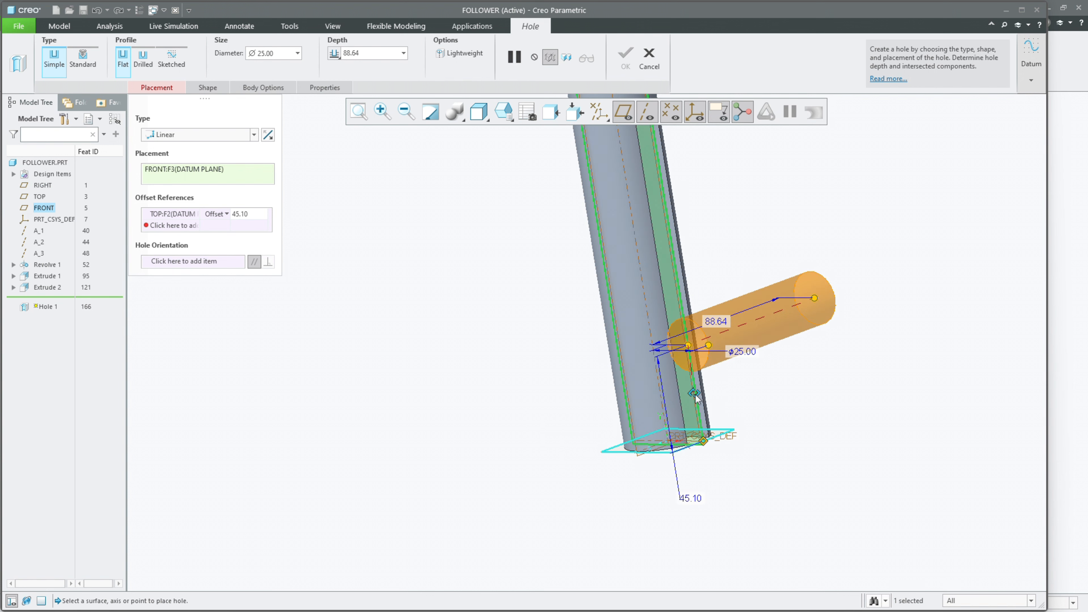
{"action": "left_click_drag", "start_coordinate": [631, 386], "coordinate": [627, 386]}
{"action": "middle_click_drag", "start_coordinate": [712, 402], "coordinate": [742, 399]}
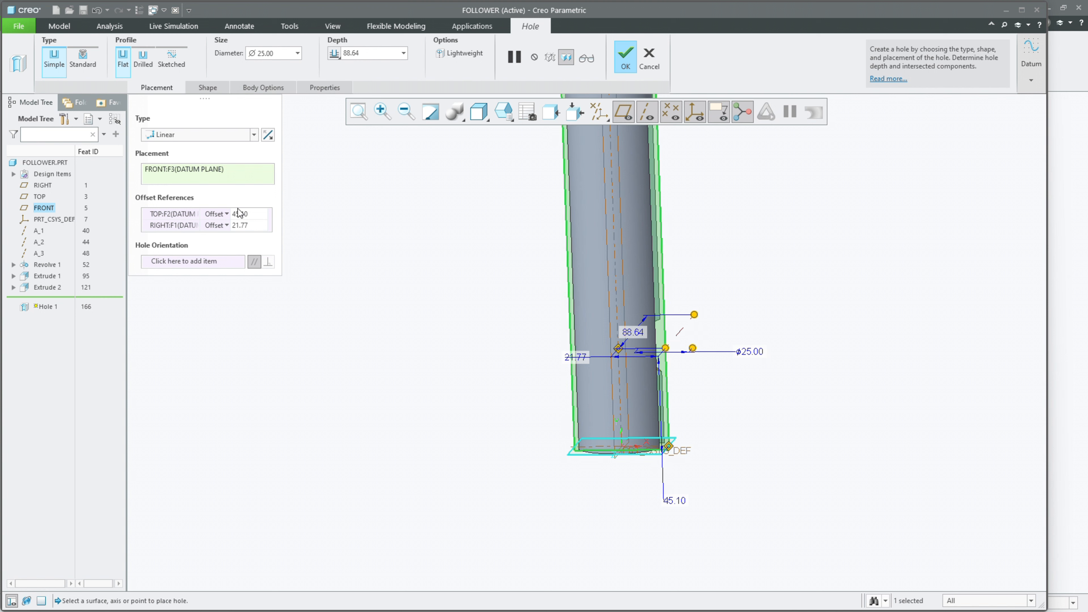
Step: Set the hole's offset from the RIGHT plane to 0 and from the TOP plane to 50.0075 mm
{"action": "left_click", "coordinate": [240, 225]}
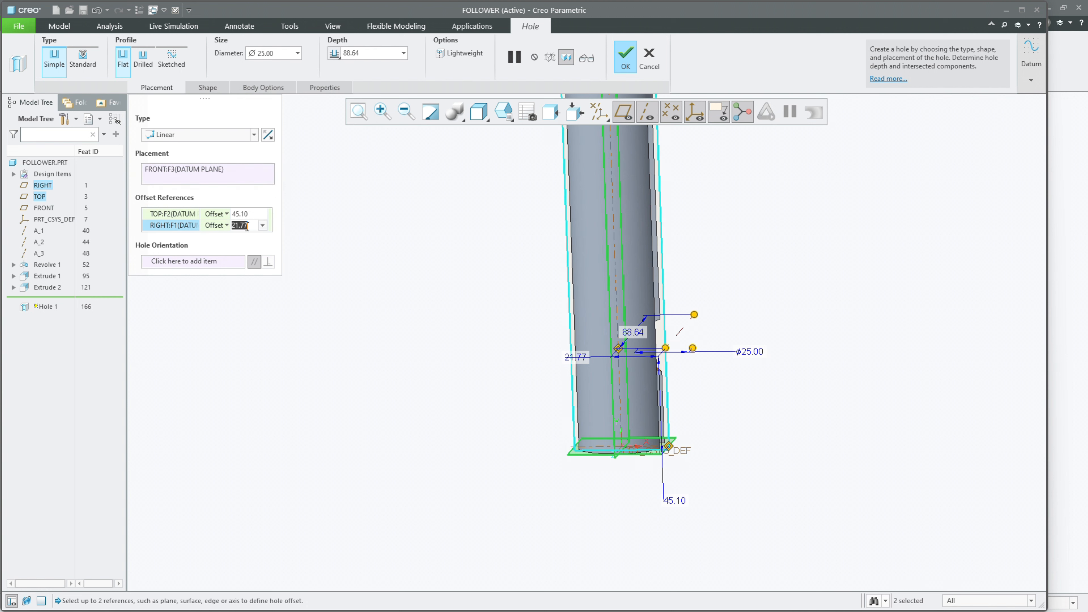
{"action": "type", "text": "0"}
{"action": "key", "text": "Return"}
{"action": "left_click", "coordinate": [246, 214]}
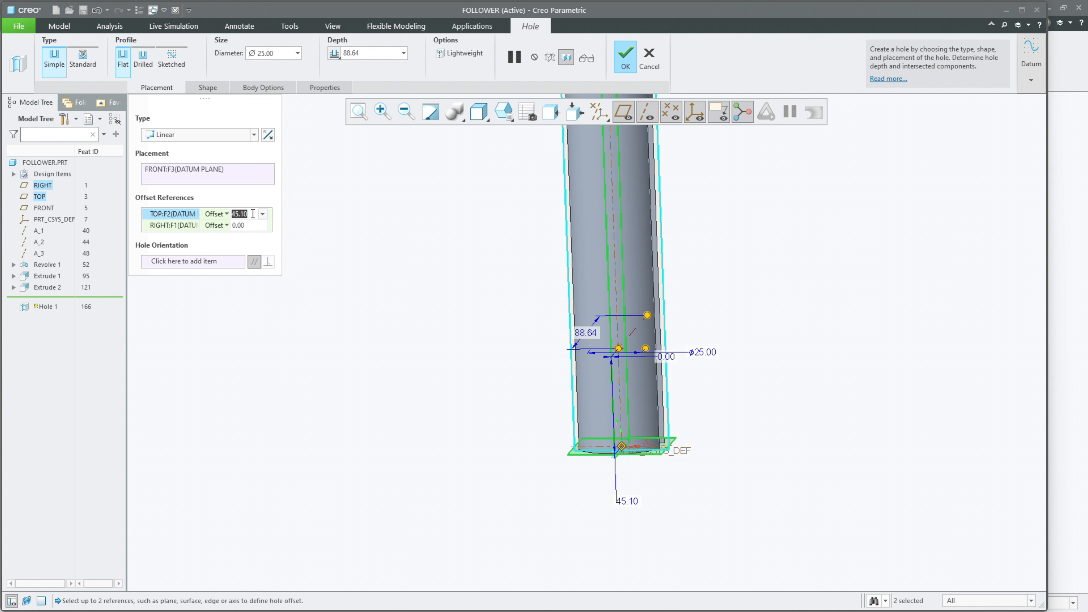
{"action": "type", "text": "50"}
{"action": "key", "text": "Return"}
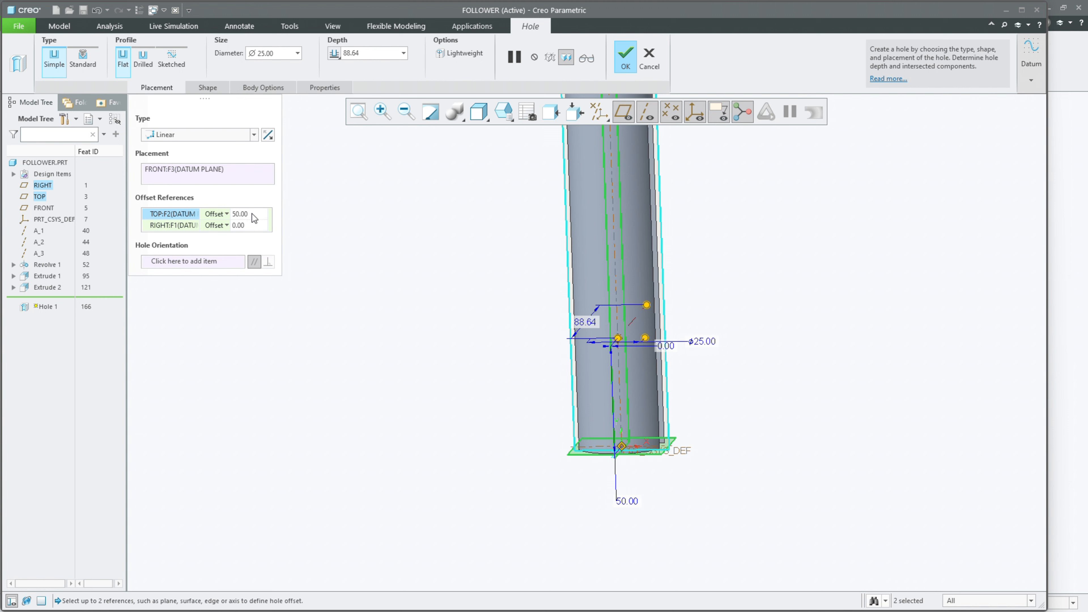
{"action": "type", "text": "75"}
{"action": "key", "text": "Return"}
Step: Set the hole's diameter to 10 mm, make its depth symmetric about the placement plane and complete the hole
{"action": "mouse_move", "coordinate": [417, 305]}
{"action": "middle_mouse_down"}
{"action": "mouse_move", "coordinate": [452, 296]}
{"action": "mouse_move", "coordinate": [438, 319]}
{"action": "mouse_move", "coordinate": [432, 311]}
{"action": "middle_mouse_up"}
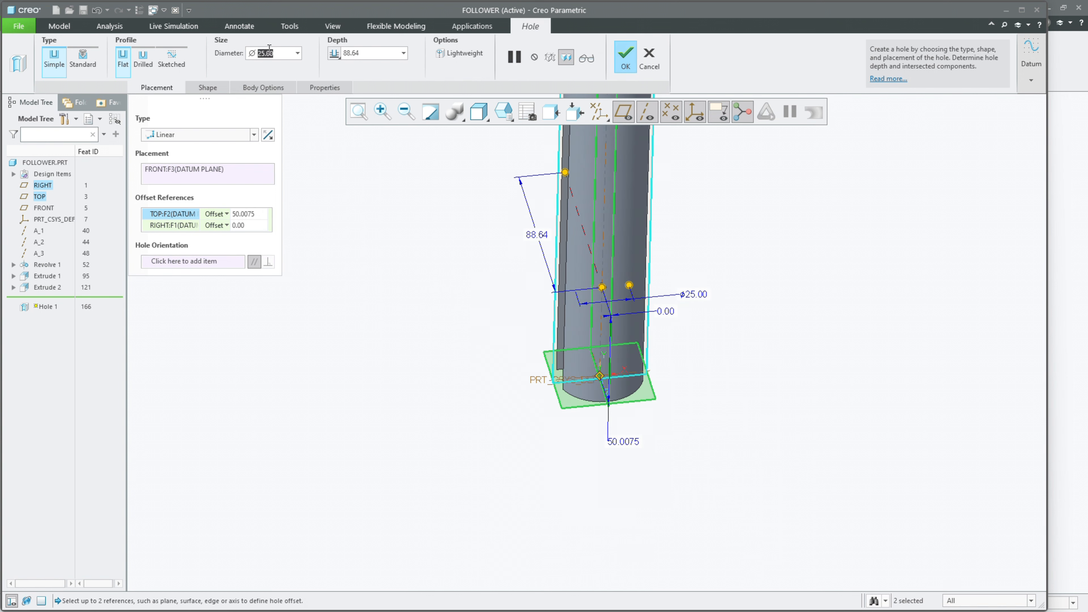
{"action": "type", "text": "10"}
{"action": "key", "text": "Return"}
{"action": "left_click", "coordinate": [335, 54]}
{"action": "left_click", "coordinate": [347, 80]}
{"action": "middle_click_drag", "start_coordinate": [442, 279], "coordinate": [398, 274]}
{"action": "middle_click", "coordinate": [480, 297]}
Step: Show the cross hole's dimensions and examine its position and passage through the slotted cylinder
{"action": "left_click", "coordinate": [397, 274]}
{"action": "left_click", "coordinate": [45, 298]}
{"action": "left_click", "coordinate": [52, 234]}
{"action": "middle_click_drag", "start_coordinate": [396, 319], "coordinate": [357, 304]}
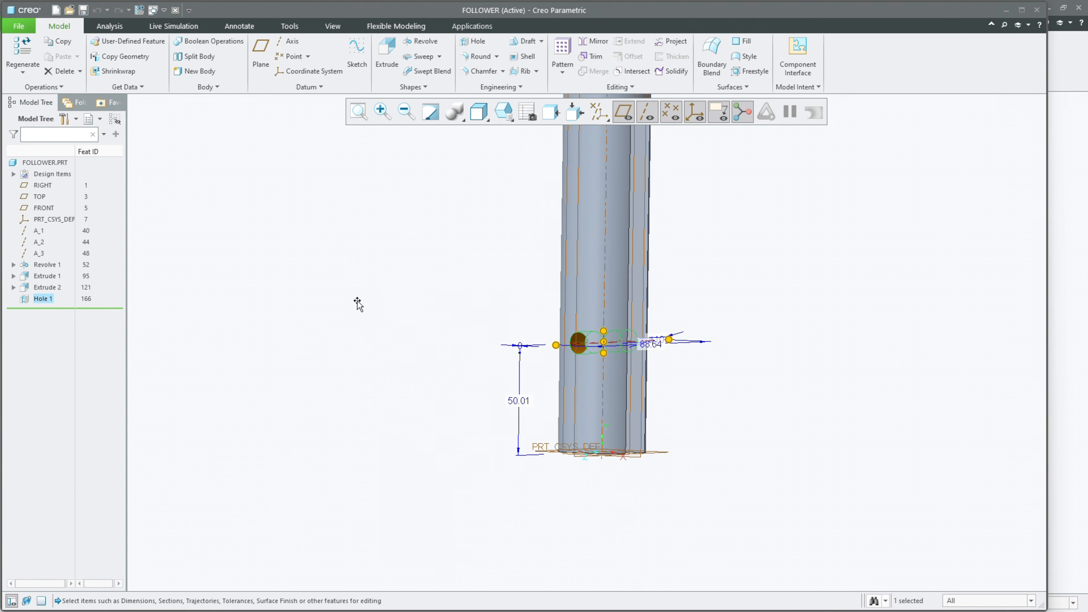
{"action": "left_click", "coordinate": [357, 303]}
{"action": "scroll", "coordinate": [368, 347], "scroll_direction": "up", "scroll_amount": 2}
{"action": "middle_click_drag", "start_coordinate": [369, 347], "coordinate": [371, 353]}
{"action": "scroll", "coordinate": [408, 445], "scroll_direction": "up", "scroll_amount": 2}
{"action": "middle_click_drag", "start_coordinate": [409, 450], "coordinate": [358, 434]}
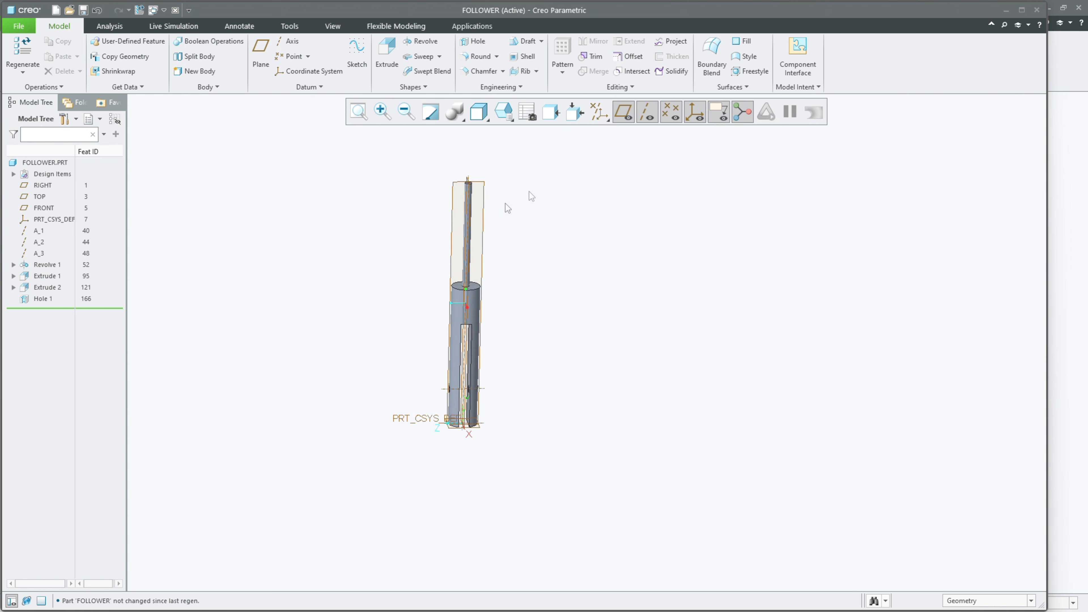
Step: Hide all datum features in the model display to show only the follower's solid geometry
{"action": "left_click", "coordinate": [599, 111]}
{"action": "left_click", "coordinate": [609, 128]}
{"action": "mouse_move", "coordinate": [568, 299]}
{"action": "middle_mouse_down"}
{"action": "mouse_move", "coordinate": [521, 274]}
{"action": "mouse_move", "coordinate": [518, 299]}
{"action": "mouse_move", "coordinate": [527, 301]}
{"action": "middle_mouse_up"}
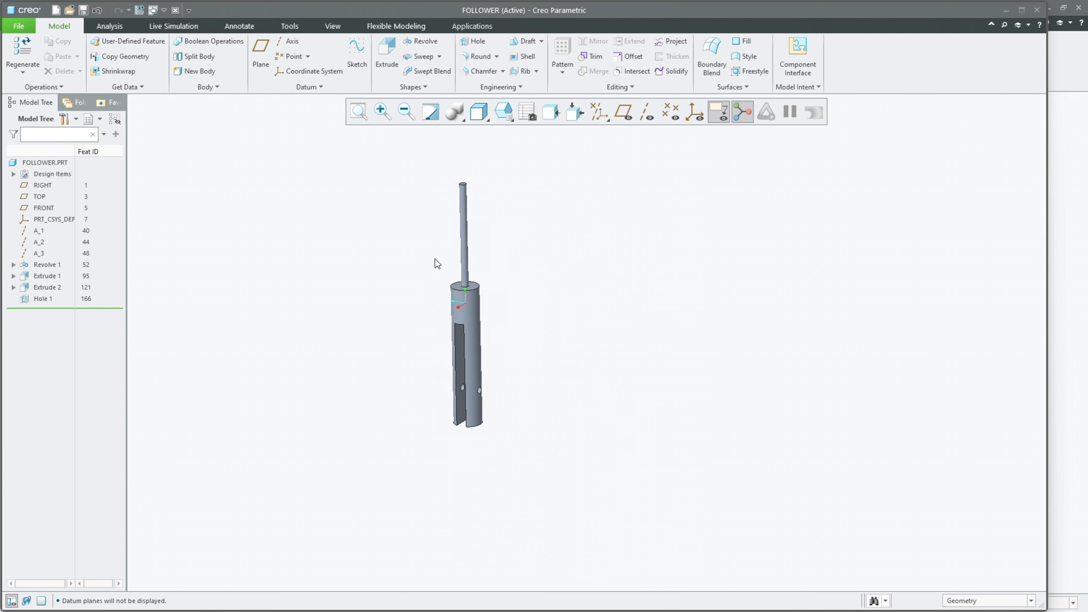
{"action": "scroll", "coordinate": [435, 262], "scroll_direction": "down", "scroll_amount": 2}
{"action": "middle_click_drag", "start_coordinate": [451, 292], "coordinate": [565, 298]}
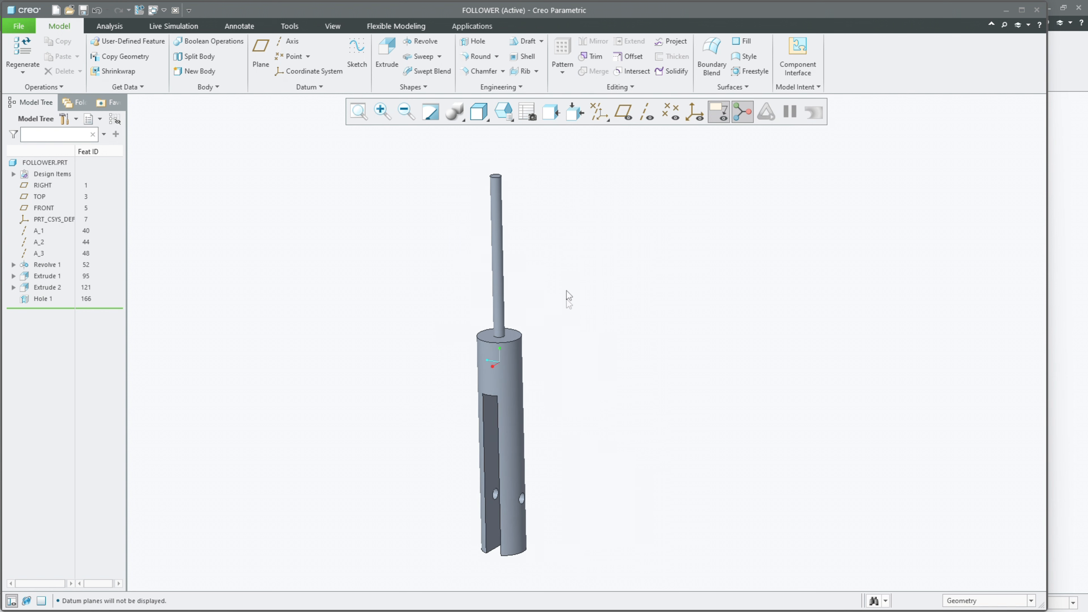
Step: Create a datum point where axis A_2 meets the large cylinder's upper end face, with datum axes and points displayed
{"action": "left_click", "coordinate": [293, 56]}
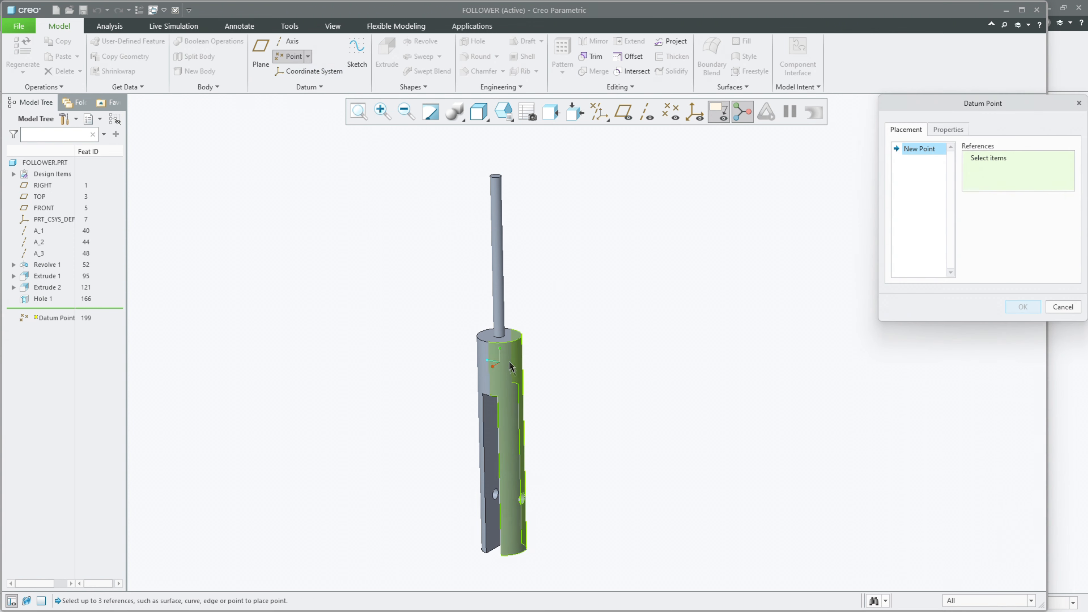
{"action": "scroll", "coordinate": [494, 321], "scroll_direction": "down", "scroll_amount": 3}
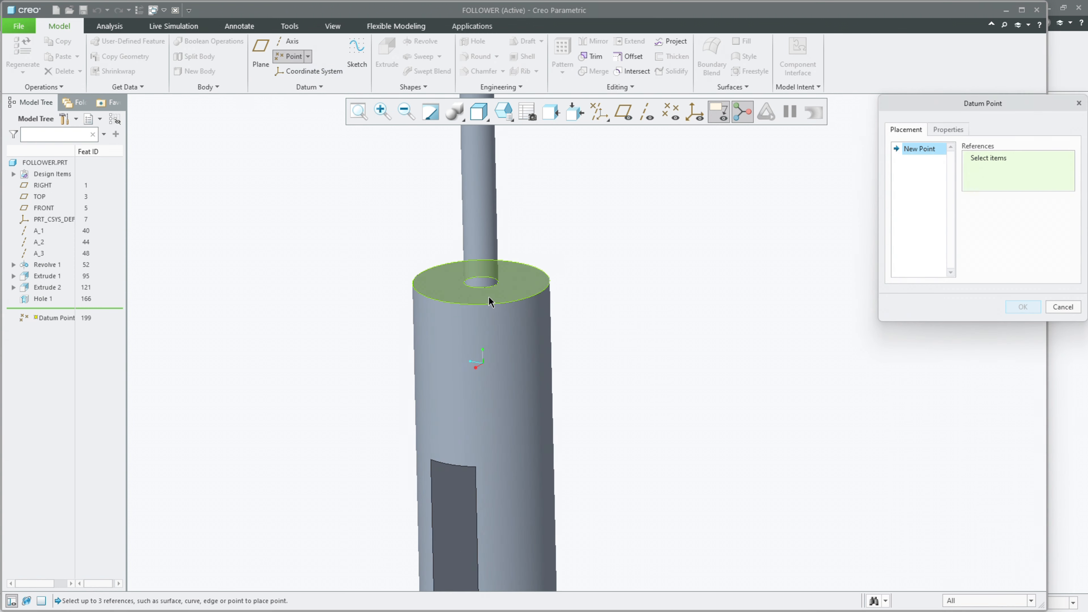
{"action": "left_click", "coordinate": [514, 278]}
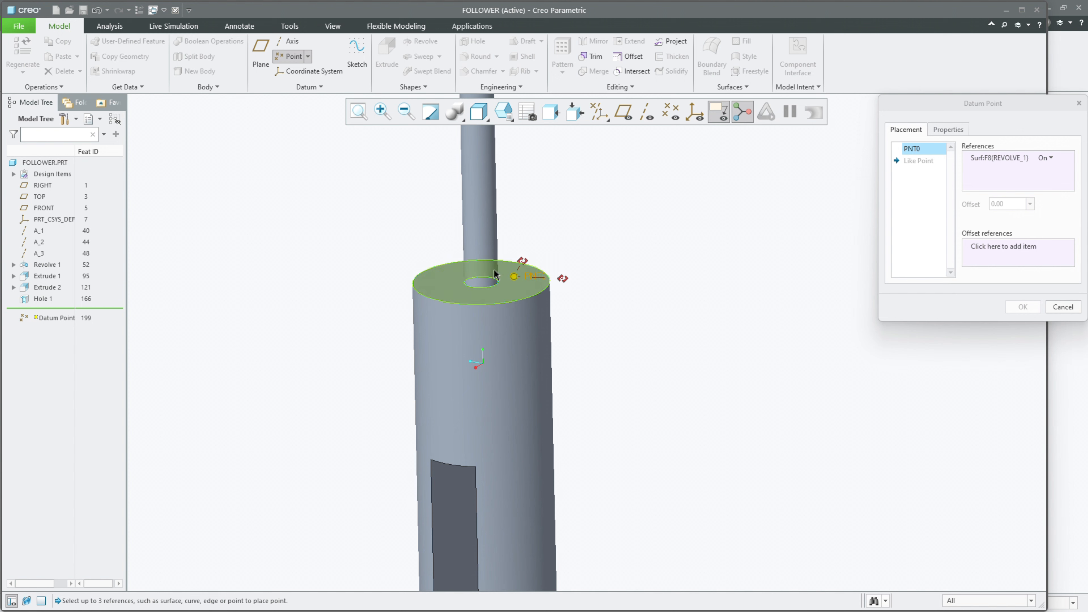
{"action": "left_click", "coordinate": [647, 111]}
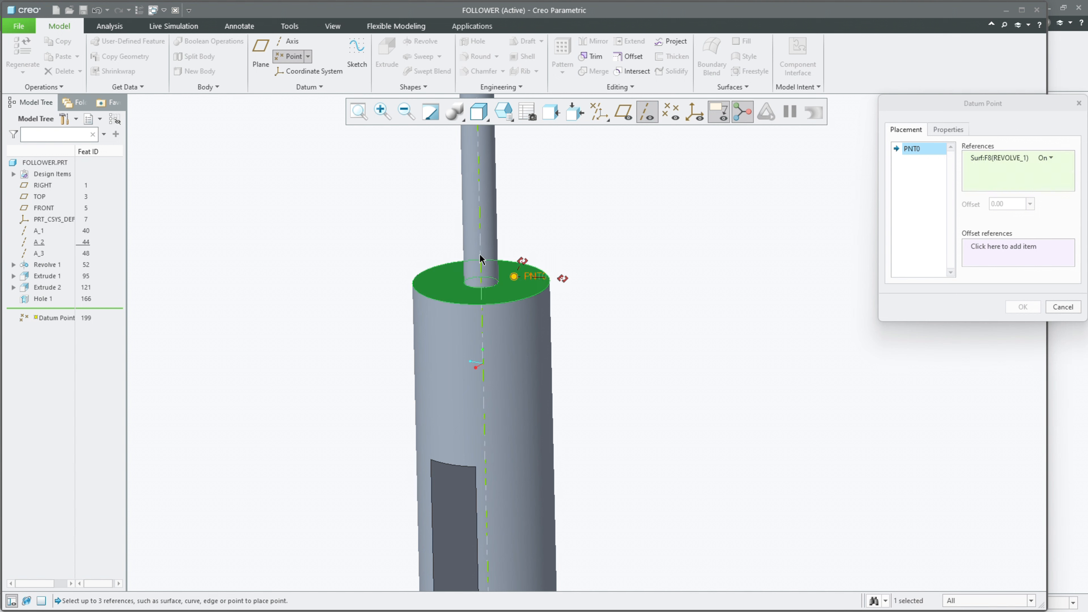
{"action": "left_click", "coordinate": [480, 290], "text": "ctrl"}
{"action": "mouse_move", "coordinate": [524, 274]}
{"action": "middle_mouse_down"}
{"action": "mouse_move", "coordinate": [554, 262]}
{"action": "mouse_move", "coordinate": [510, 278]}
{"action": "middle_mouse_up"}
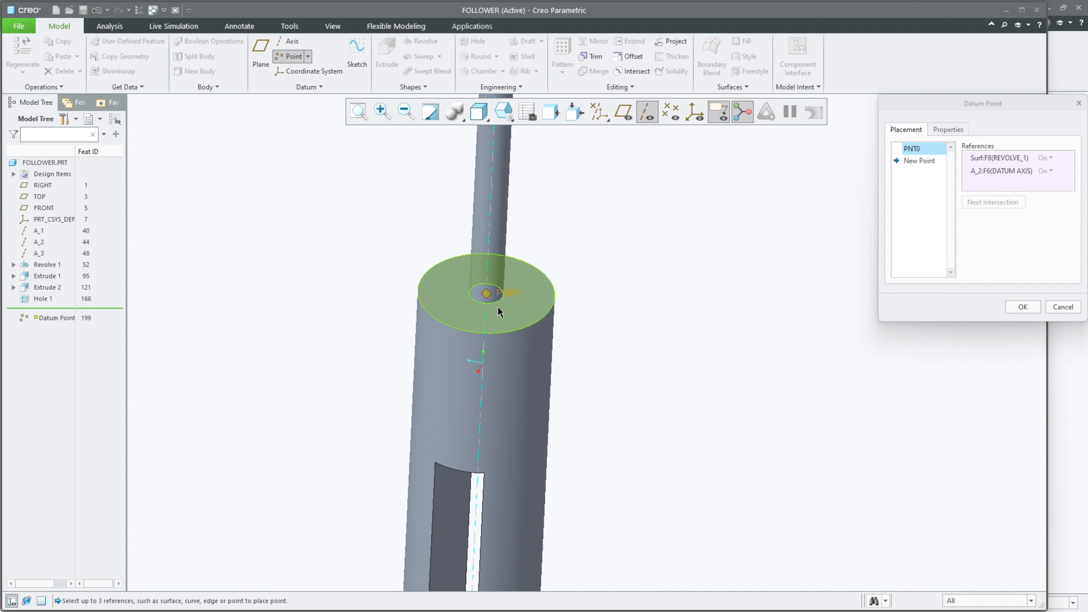
{"action": "left_click", "coordinate": [1023, 307]}
{"action": "scroll", "coordinate": [695, 384], "scroll_direction": "down", "scroll_amount": 3}
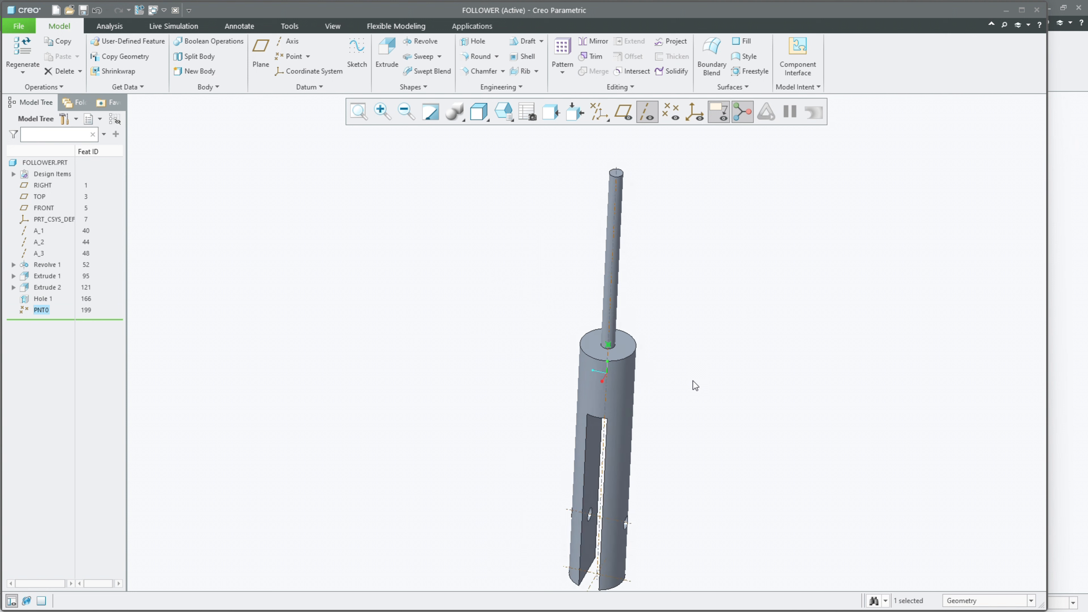
{"action": "left_click", "coordinate": [712, 364]}
{"action": "left_click", "coordinate": [671, 111]}
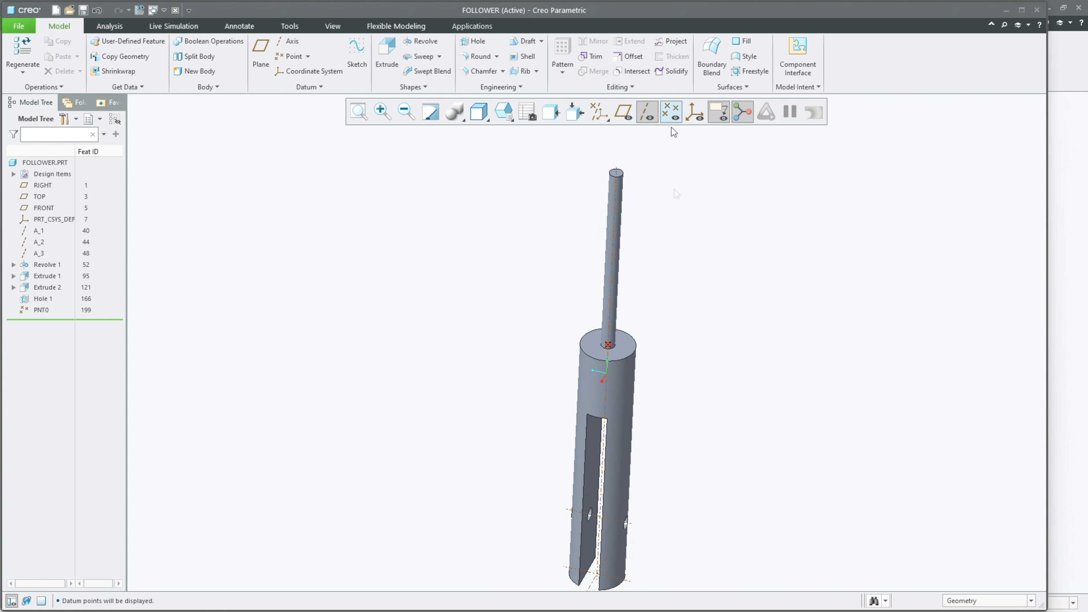
Step: Start an extrusion sketch on the FRONT datum plane, with datum planes displayed and the sketch viewed face-on
{"action": "middle_click_drag", "start_coordinate": [672, 346], "coordinate": [529, 244]}
{"action": "left_click", "coordinate": [387, 53]}
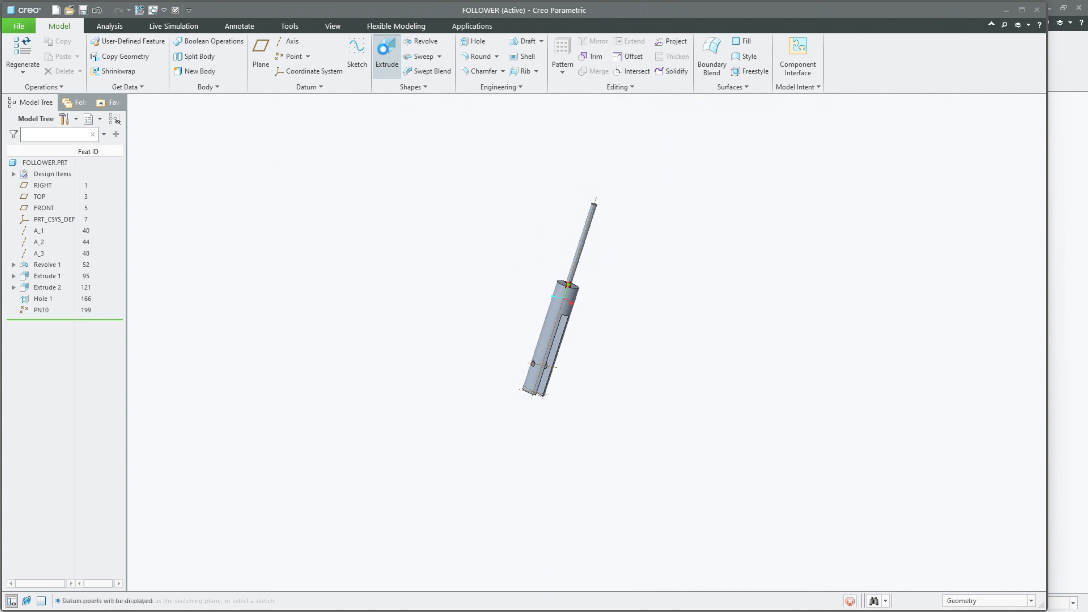
{"action": "mouse_move", "coordinate": [477, 353]}
{"action": "middle_mouse_down"}
{"action": "mouse_move", "coordinate": [474, 368]}
{"action": "mouse_move", "coordinate": [467, 360]}
{"action": "middle_mouse_up"}
{"action": "left_click", "coordinate": [624, 112]}
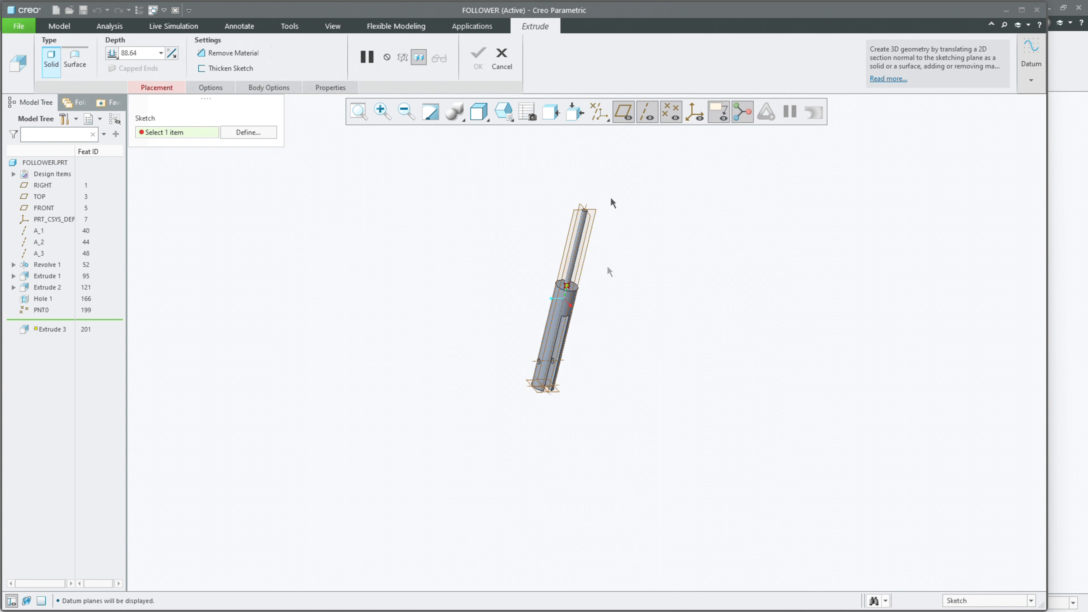
{"action": "left_click", "coordinate": [548, 387]}
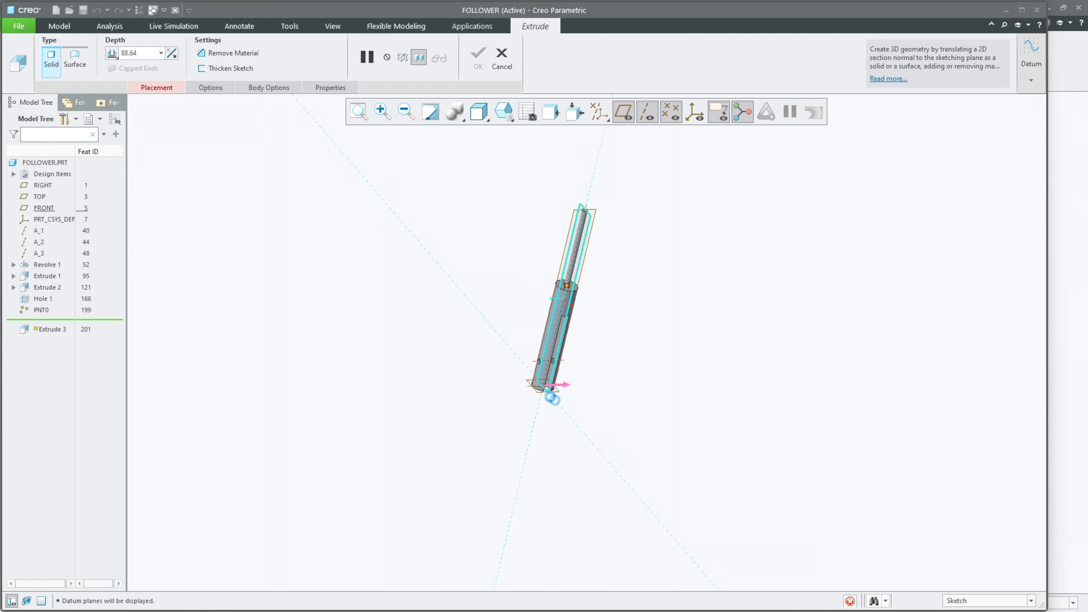
{"action": "left_click", "coordinate": [705, 112]}
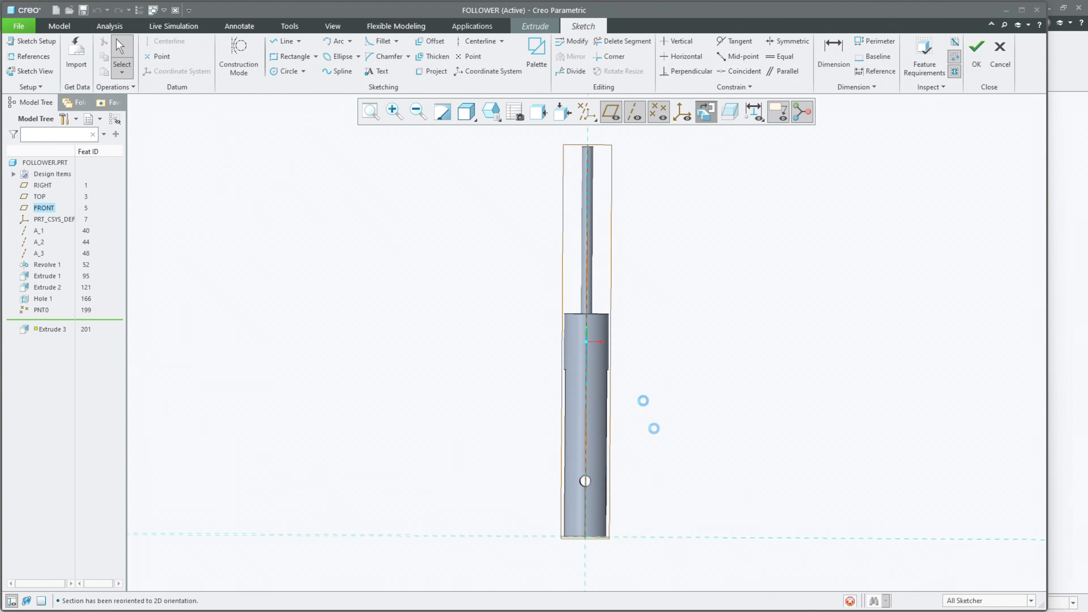
Step: Add the cross hole's cylindrical surface as a sketch reference and return to the face-on sketch view
{"action": "left_click", "coordinate": [38, 59]}
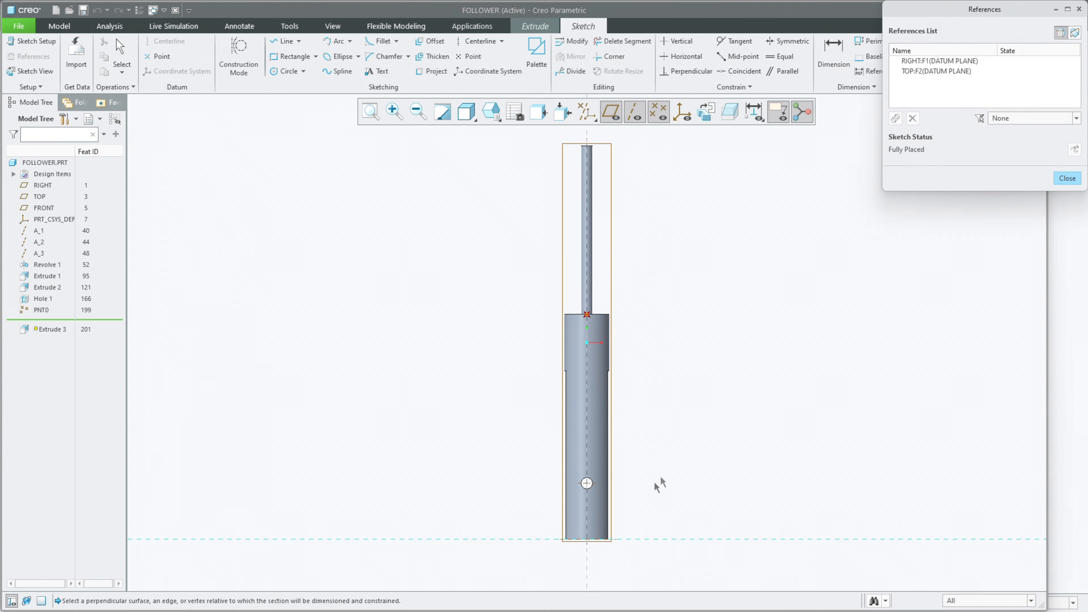
{"action": "middle_click_drag", "start_coordinate": [658, 483], "coordinate": [602, 510]}
{"action": "scroll", "coordinate": [600, 509], "scroll_direction": "down", "scroll_amount": 7}
{"action": "left_click", "coordinate": [536, 399]}
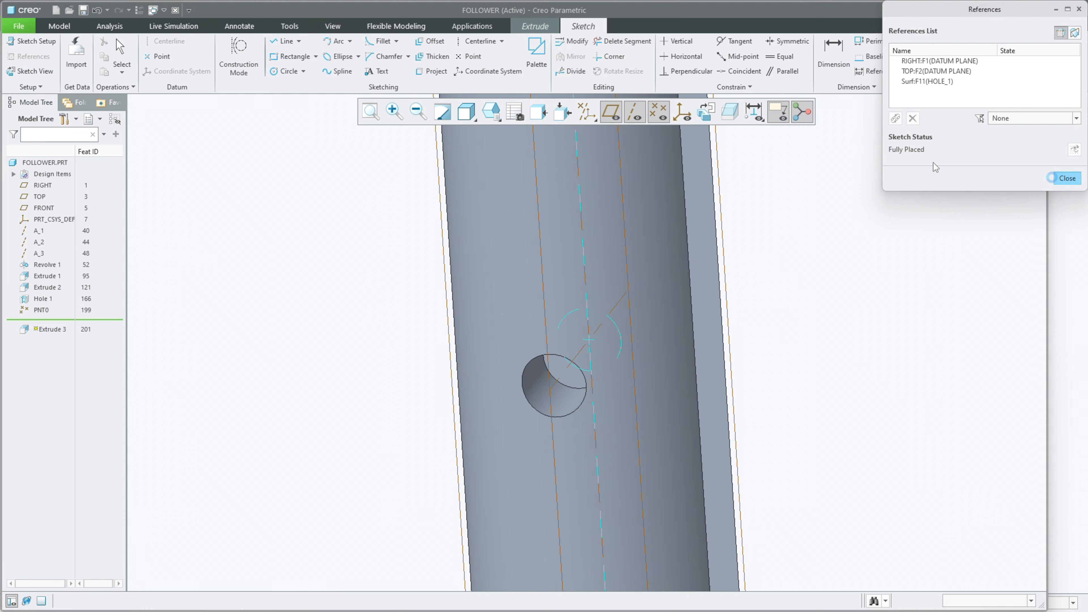
{"action": "left_click", "coordinate": [1067, 178]}
{"action": "left_click", "coordinate": [705, 112]}
Step: Sketch a circle centred on the cross hole and set its diameter to 150 mm
{"action": "left_click", "coordinate": [284, 70]}
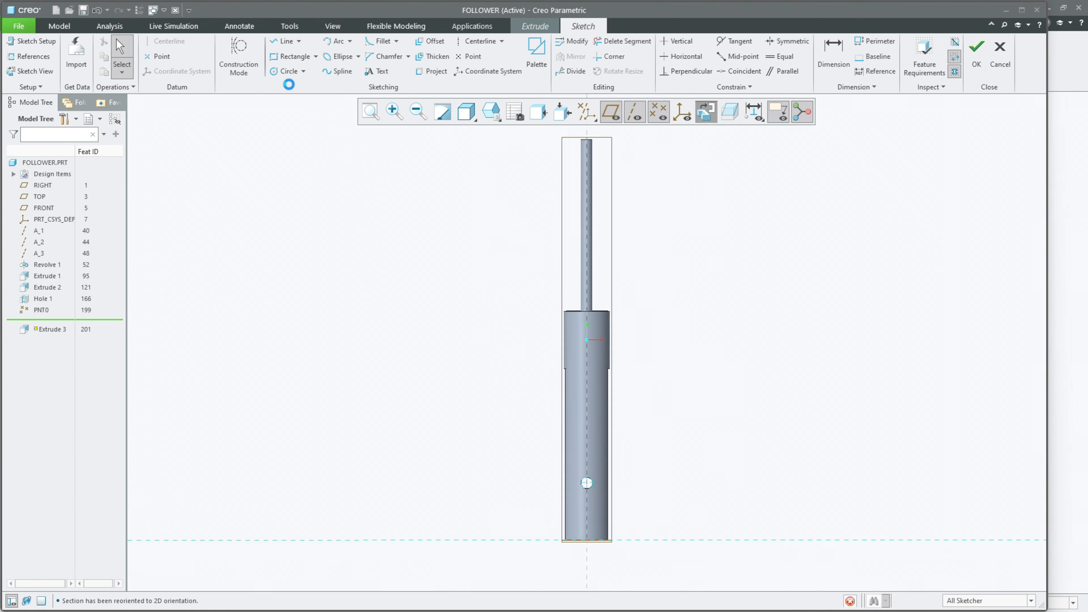
{"action": "left_click", "coordinate": [587, 483]}
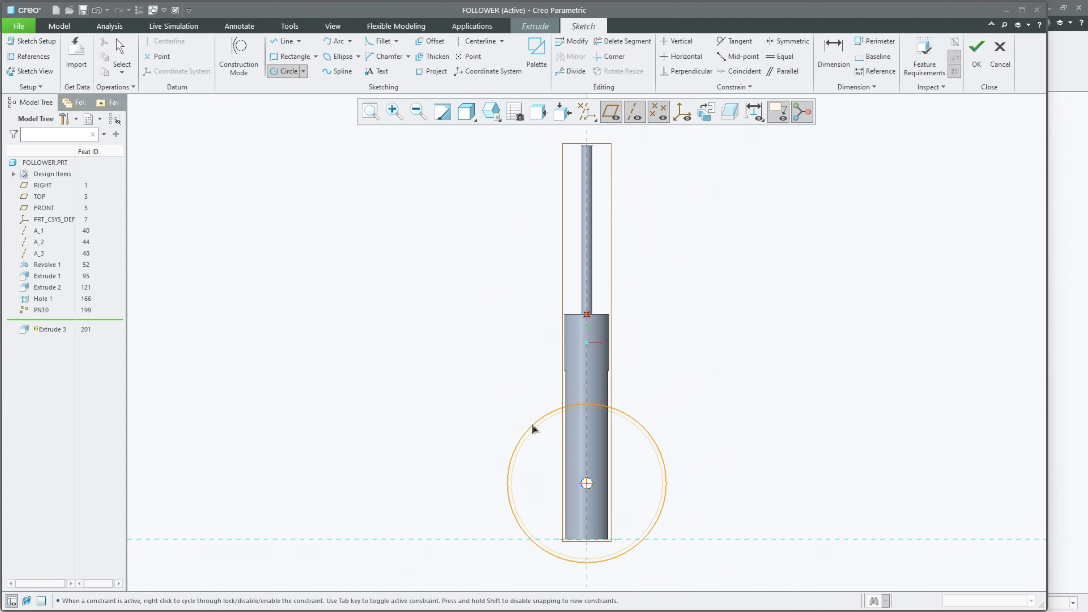
{"action": "left_click", "coordinate": [520, 417]}
{"action": "middle_click", "coordinate": [472, 368]}
{"action": "double_click", "coordinate": [461, 391]}
{"action": "type", "text": "150"}
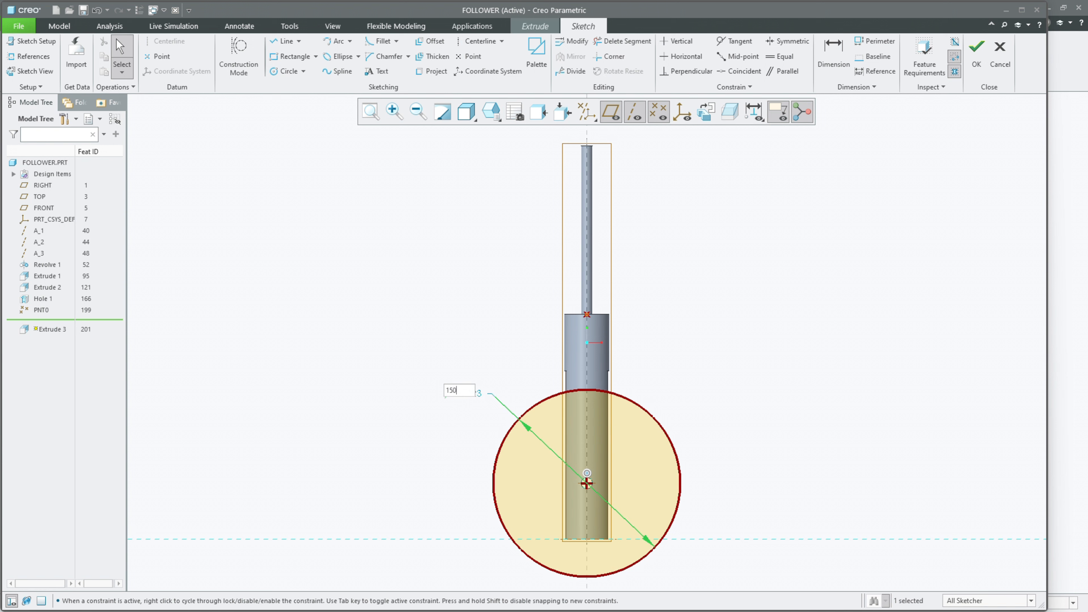
{"action": "key", "text": "Return"}
{"action": "left_click", "coordinate": [515, 374]}
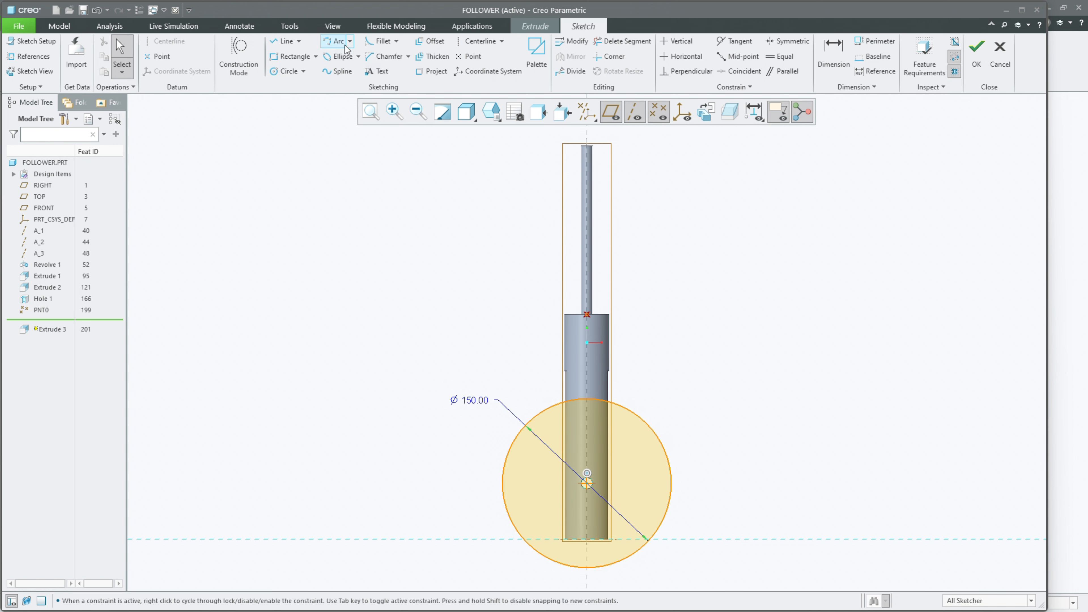
Step: Sketch a concentric inner circle that coincides with the cross hole's edge
{"action": "left_click", "coordinate": [290, 72]}
{"action": "scroll", "coordinate": [607, 527], "scroll_direction": "up", "scroll_amount": 5}
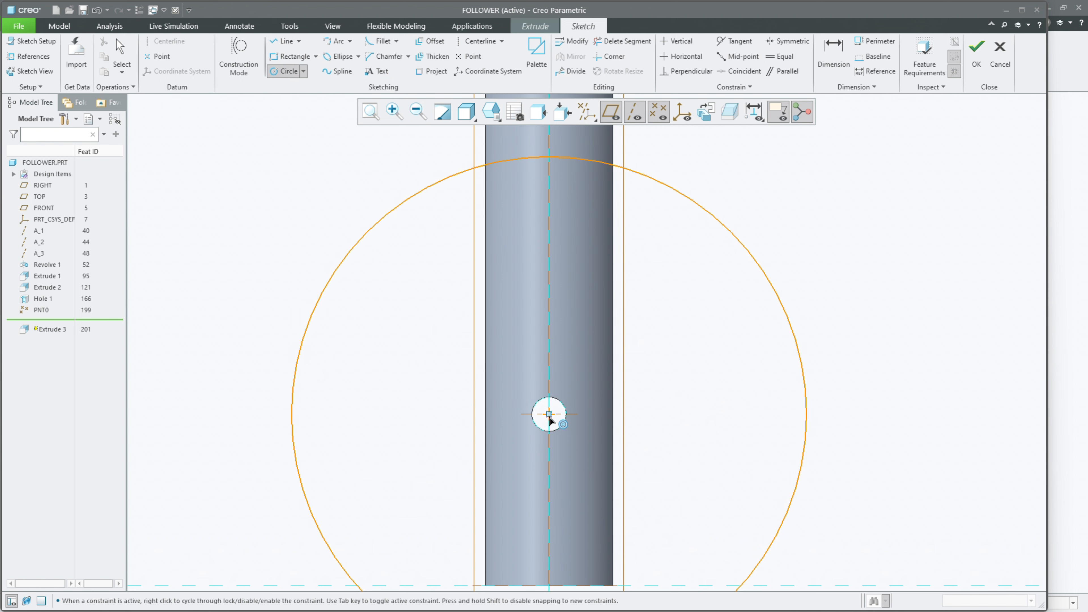
{"action": "left_click", "coordinate": [540, 405]}
{"action": "middle_click", "coordinate": [556, 385]}
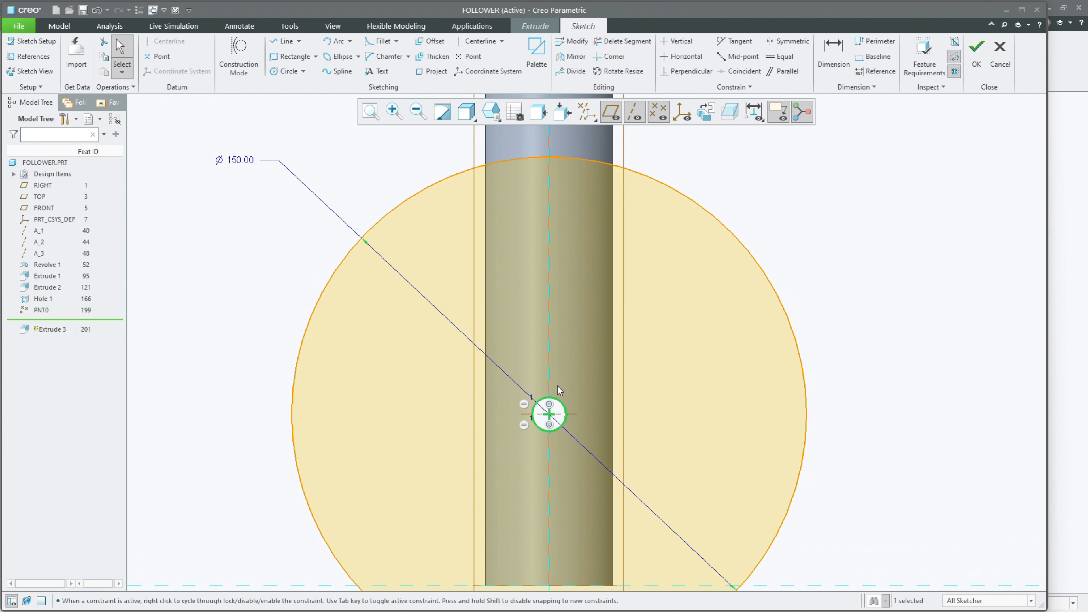
{"action": "scroll", "coordinate": [557, 385], "scroll_direction": "down", "scroll_amount": 5}
{"action": "mouse_move", "coordinate": [557, 385]}
{"action": "middle_mouse_down"}
{"action": "mouse_move", "coordinate": [614, 382]}
{"action": "mouse_move", "coordinate": [594, 402]}
{"action": "middle_mouse_up"}
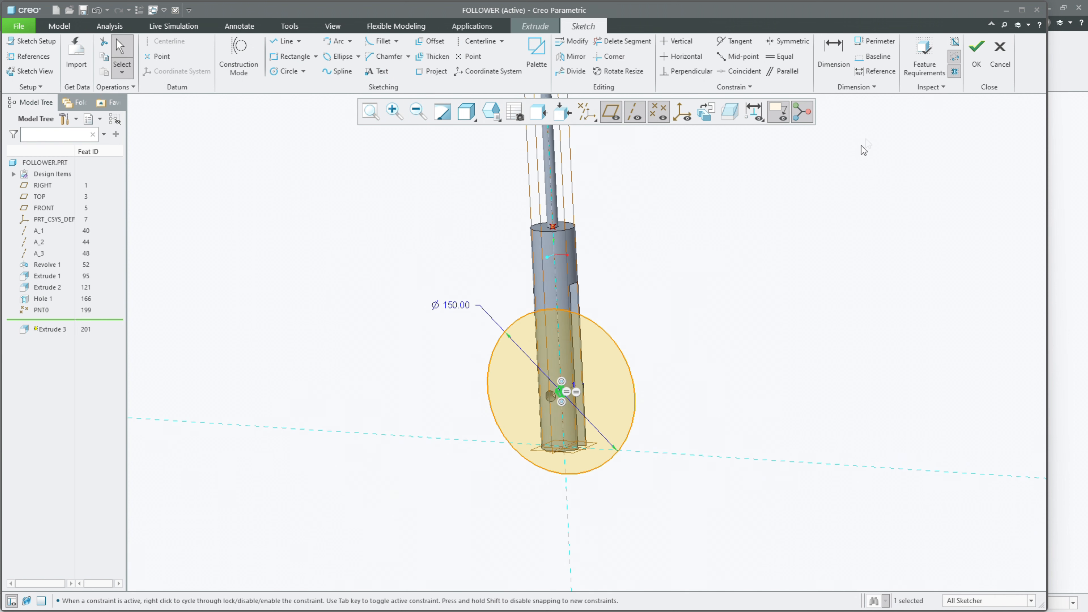
Step: Finish the disc sketch and extrude it symmetrically about the sketch plane to a total depth of 5 mm
{"action": "left_click", "coordinate": [977, 54]}
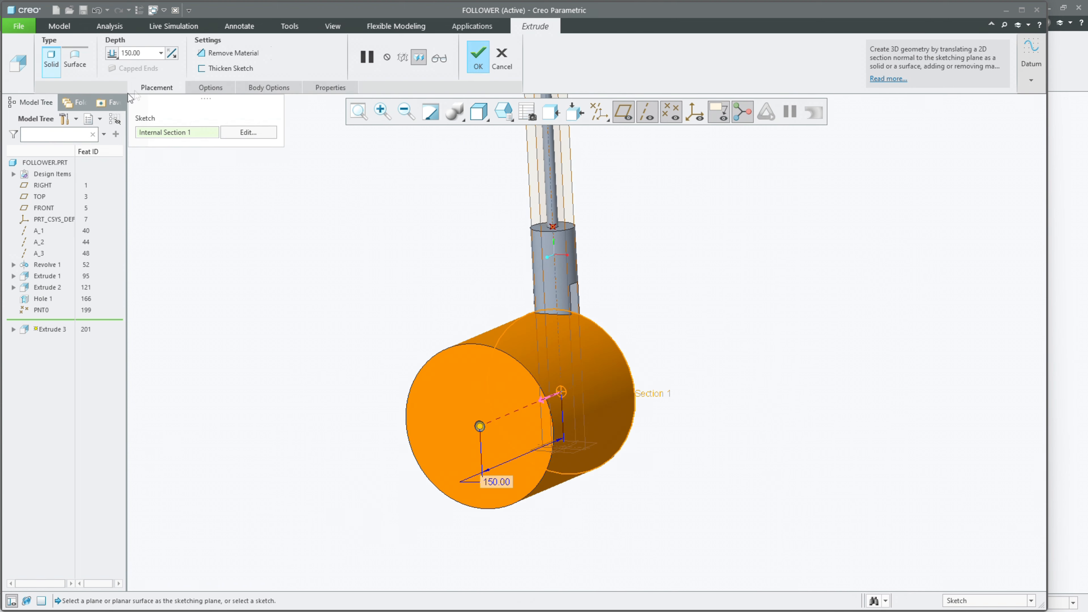
{"action": "type", "text": "5"}
{"action": "key", "text": "Return"}
{"action": "left_click", "coordinate": [112, 53]}
{"action": "left_click", "coordinate": [120, 79]}
{"action": "middle_click_drag", "start_coordinate": [301, 196], "coordinate": [349, 295]}
{"action": "scroll", "coordinate": [573, 345], "scroll_direction": "down", "scroll_amount": 3}
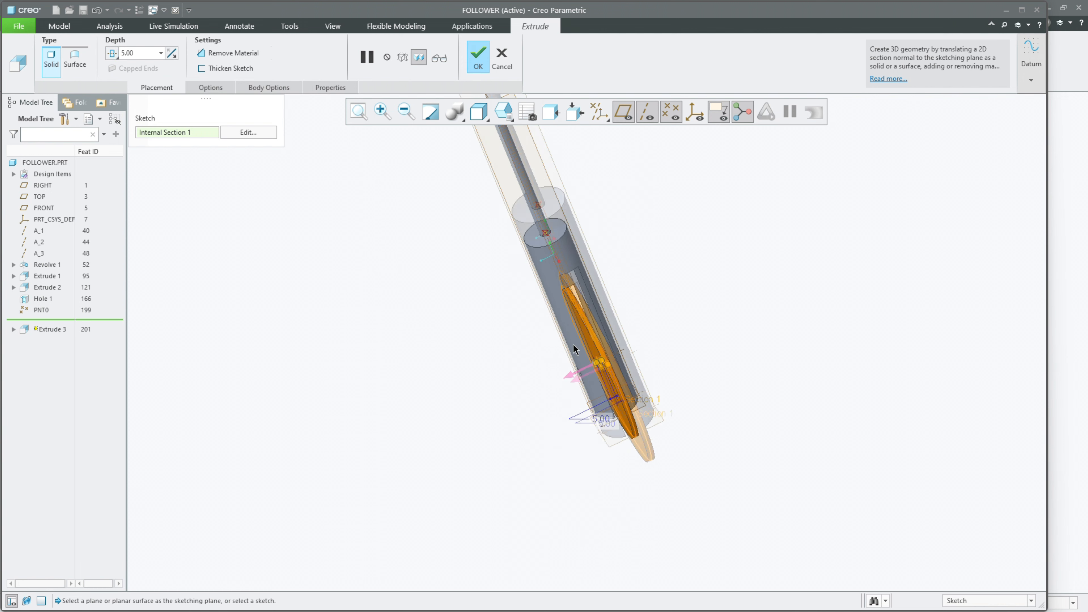
{"action": "scroll", "coordinate": [573, 345], "scroll_direction": "up", "scroll_amount": 5}
{"action": "middle_click", "coordinate": [509, 366]}
Step: Edit the cross hole's dimensions and set its height above the follower's base to 40 mm
{"action": "middle_click_drag", "start_coordinate": [501, 362], "coordinate": [621, 318]}
{"action": "scroll", "coordinate": [590, 401], "scroll_direction": "down", "scroll_amount": 3}
{"action": "left_click", "coordinate": [590, 393]}
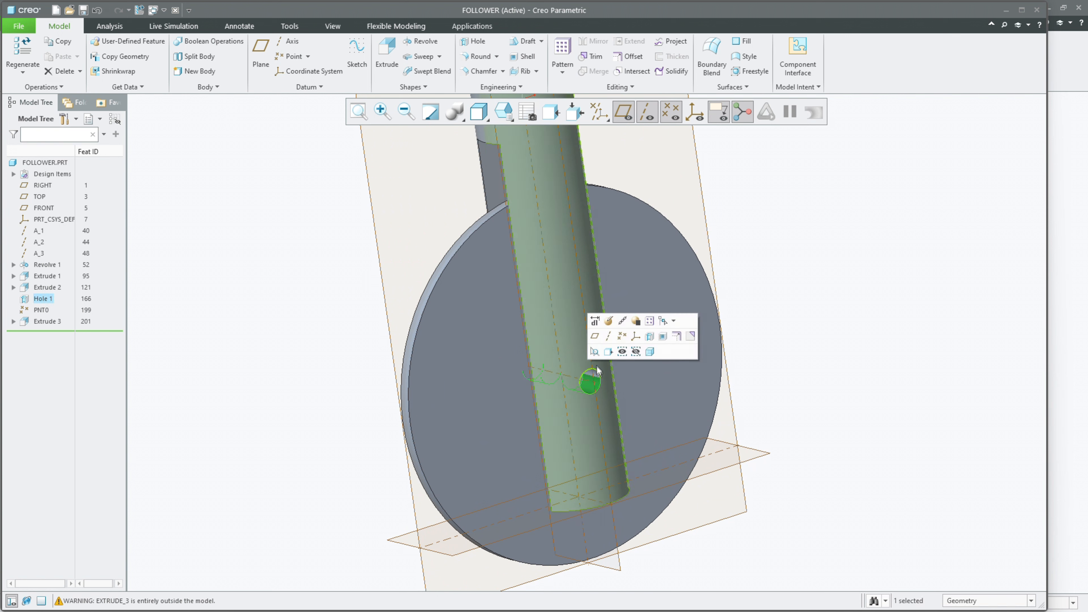
{"action": "left_click", "coordinate": [596, 324]}
{"action": "double_click", "coordinate": [590, 393]}
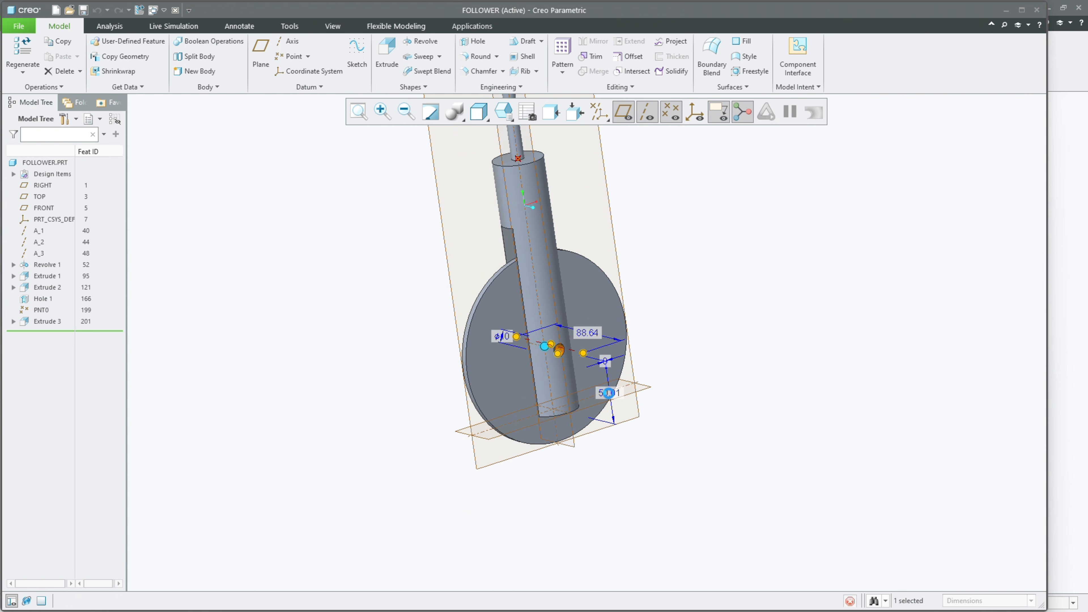
{"action": "type", "text": "4"}
{"action": "key", "text": "Return"}
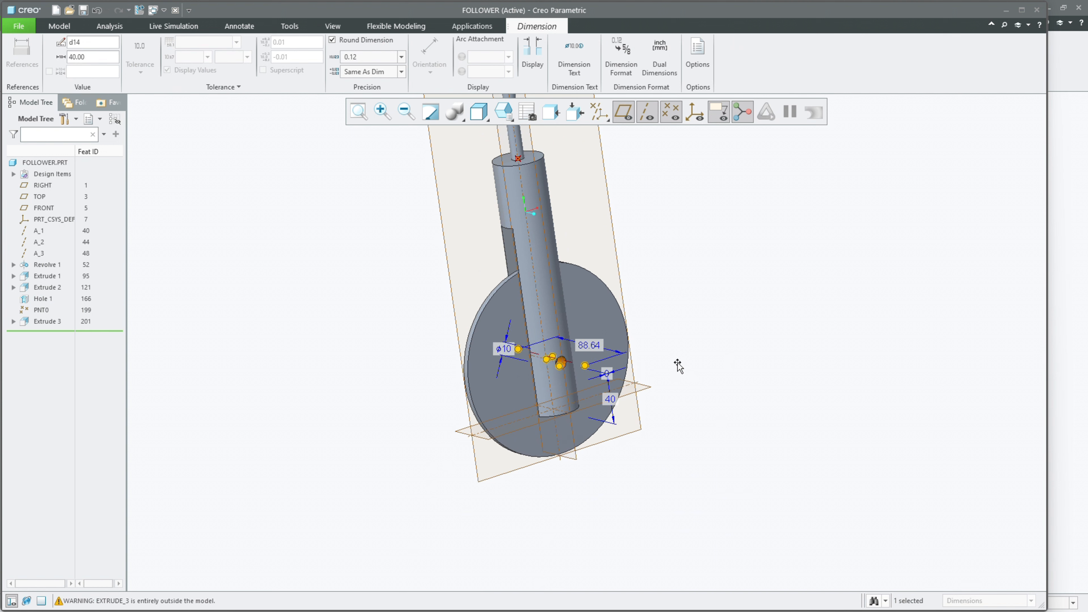
{"action": "left_click", "coordinate": [677, 363]}
{"action": "left_click", "coordinate": [678, 363]}
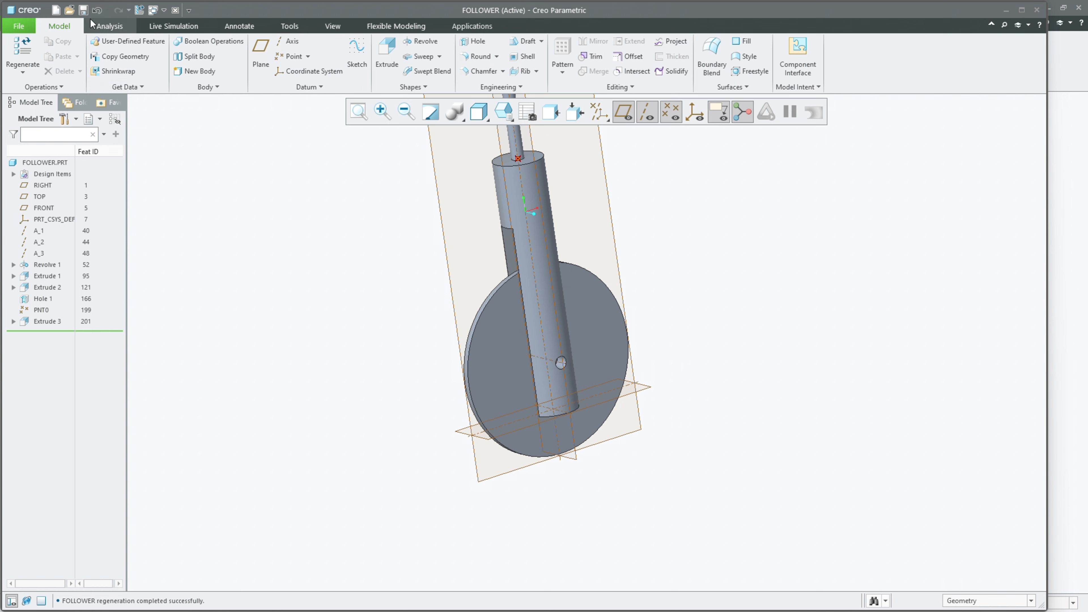
Step: Start a new extrusion sketch on the FRONT datum plane
{"action": "middle_click_drag", "start_coordinate": [288, 319], "coordinate": [322, 370]}
{"action": "left_click", "coordinate": [387, 52]}
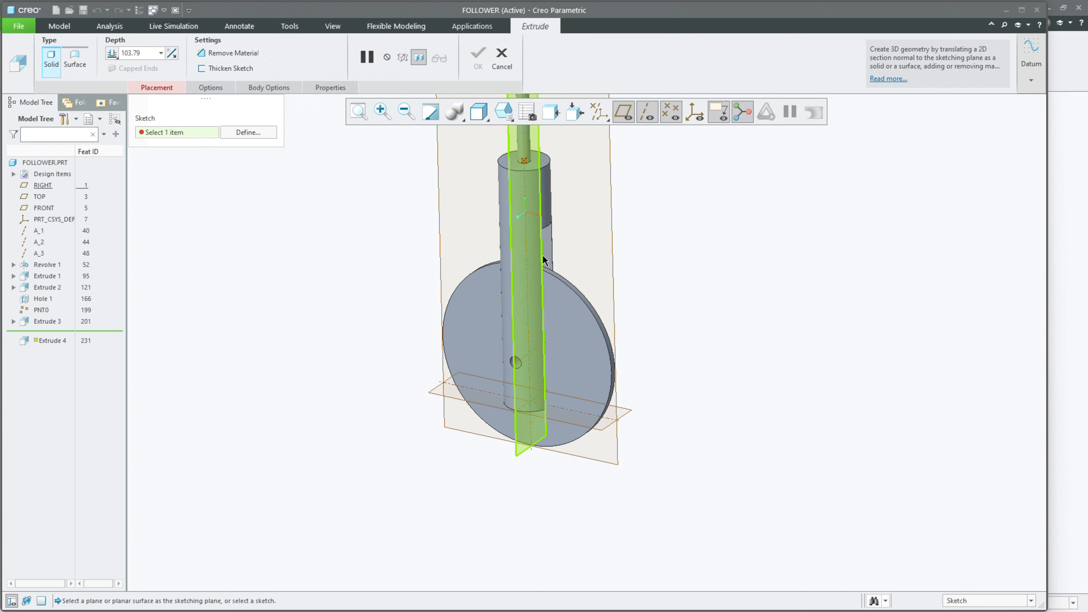
{"action": "middle_click_drag", "start_coordinate": [538, 258], "coordinate": [549, 250]}
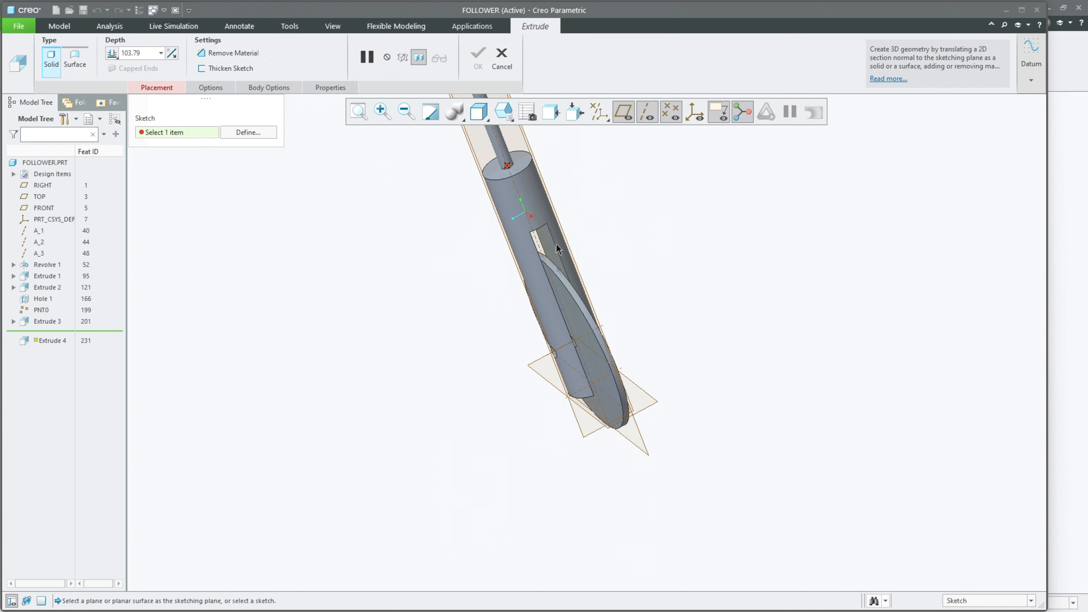
{"action": "scroll", "coordinate": [536, 279], "scroll_direction": "down", "scroll_amount": 3}
{"action": "left_click", "coordinate": [499, 189]}
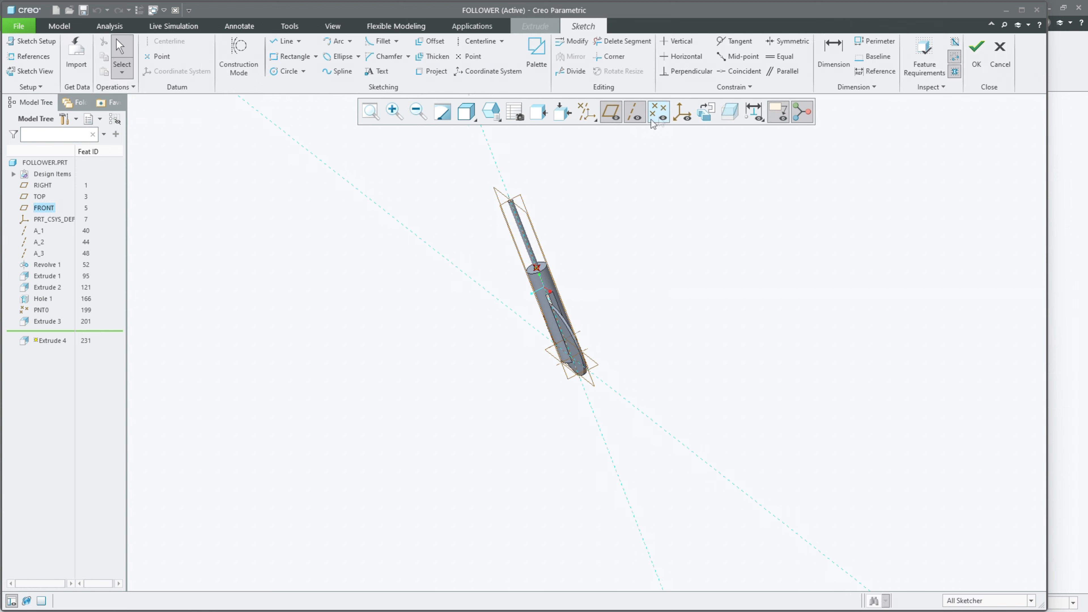
Step: Sketch a circle centred on the cross hole and coincident with its edge, and finish the sketch
{"action": "left_click", "coordinate": [287, 72]}
{"action": "scroll", "coordinate": [570, 424], "scroll_direction": "up", "scroll_amount": 5}
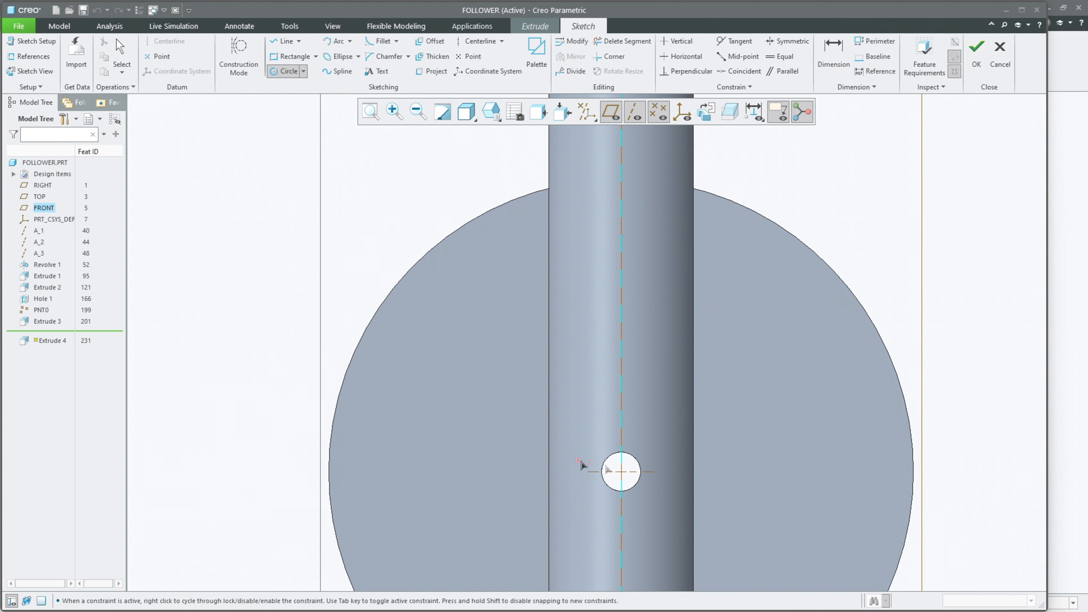
{"action": "middle_click", "coordinate": [623, 473]}
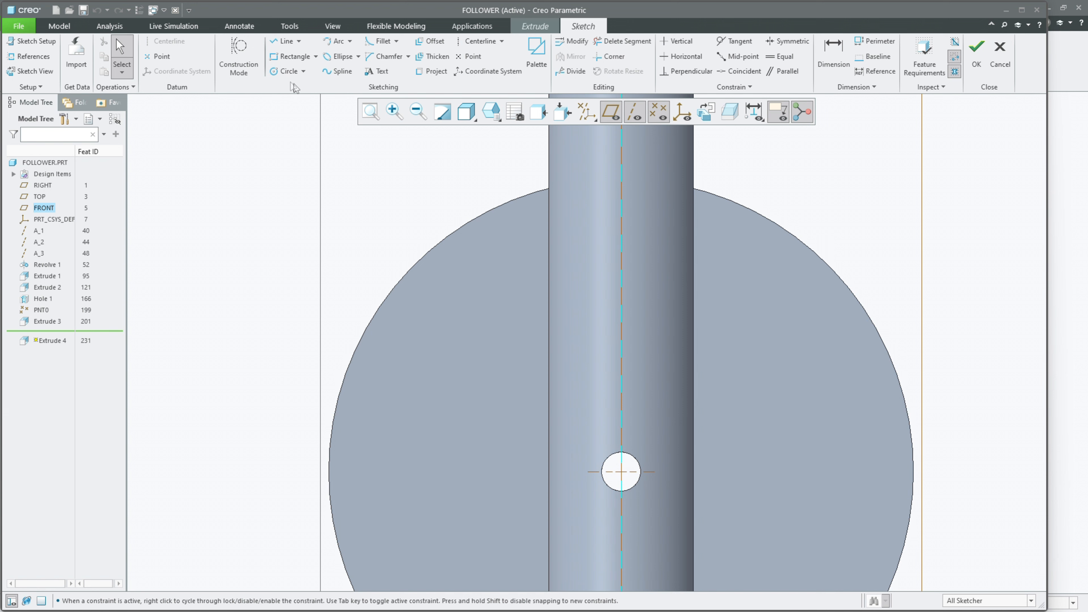
{"action": "left_click", "coordinate": [286, 71]}
{"action": "left_click", "coordinate": [622, 471]}
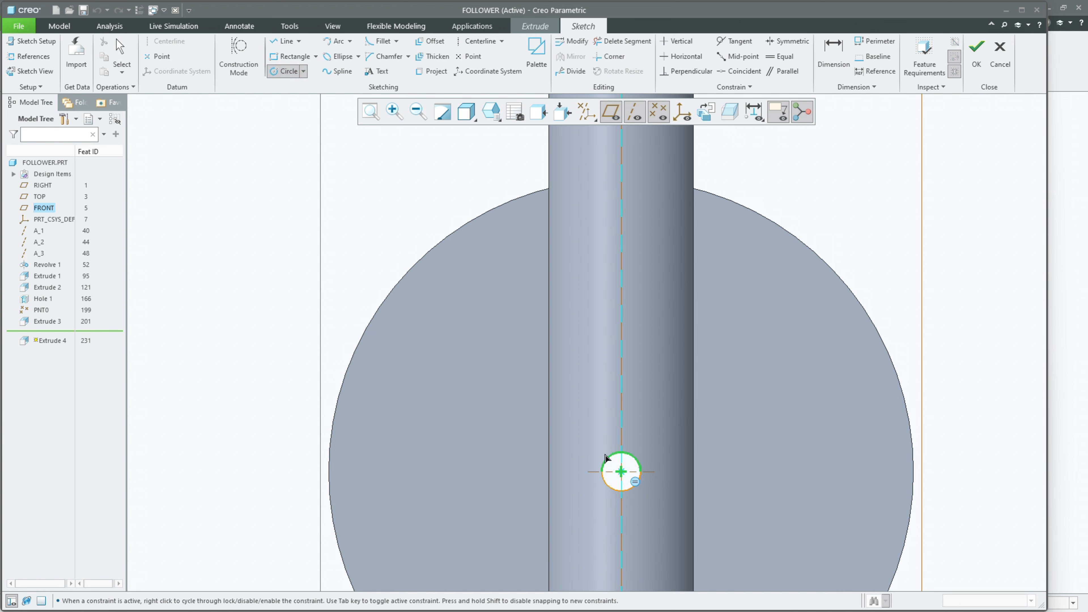
{"action": "middle_click", "coordinate": [598, 435]}
{"action": "scroll", "coordinate": [584, 409], "scroll_direction": "down", "scroll_amount": 3}
{"action": "middle_click_drag", "start_coordinate": [662, 396], "coordinate": [620, 422]}
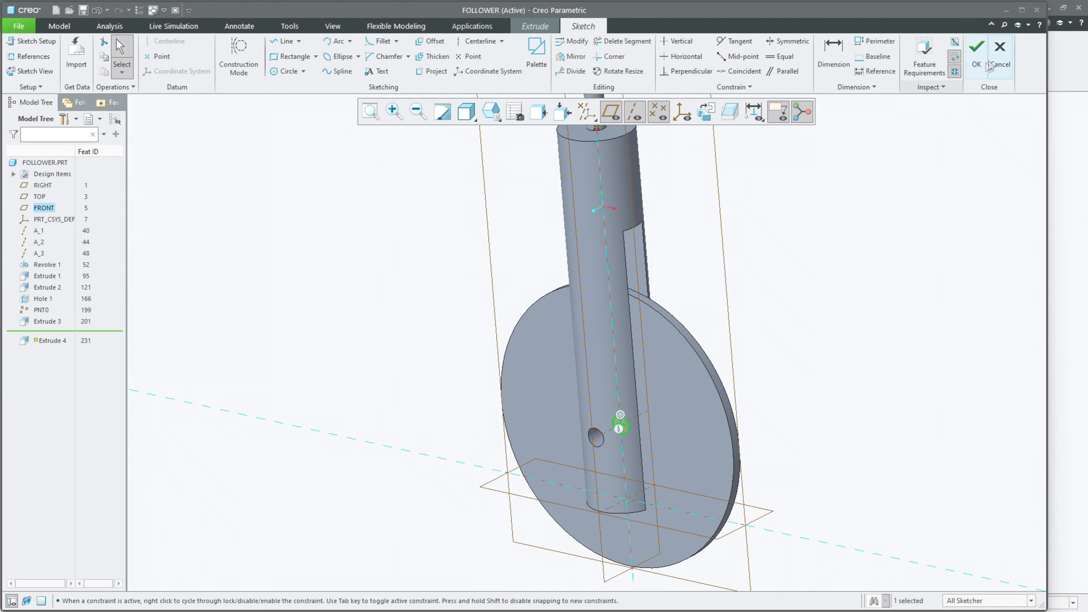
{"action": "left_click", "coordinate": [1000, 56]}
{"action": "left_click", "coordinate": [622, 332]}
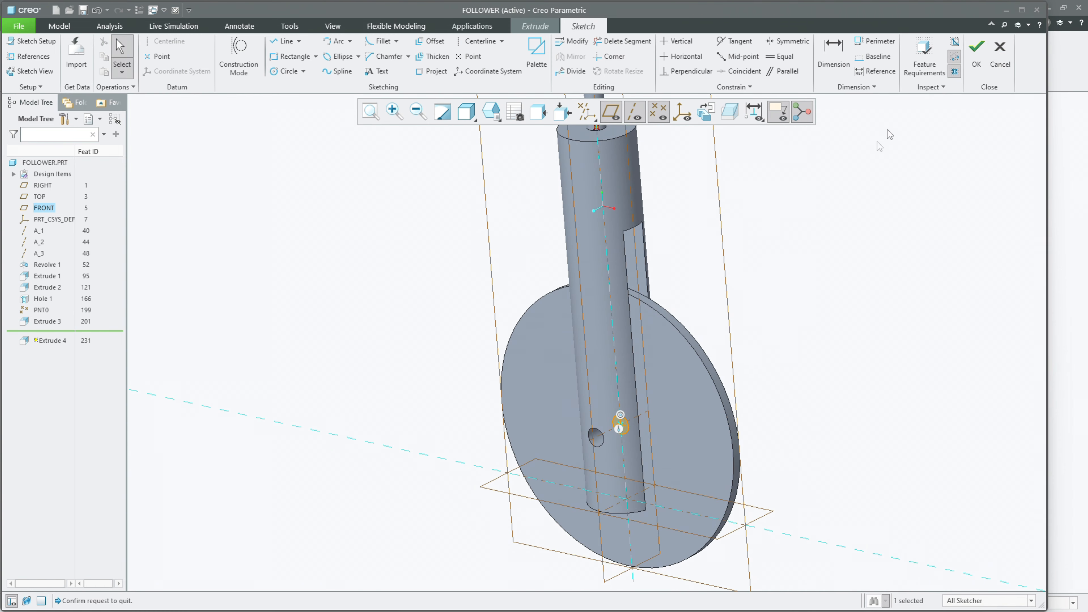
{"action": "mouse_move", "coordinate": [626, 335]}
{"action": "middle_mouse_down"}
{"action": "mouse_move", "coordinate": [641, 316]}
{"action": "mouse_move", "coordinate": [651, 332]}
{"action": "middle_mouse_up"}
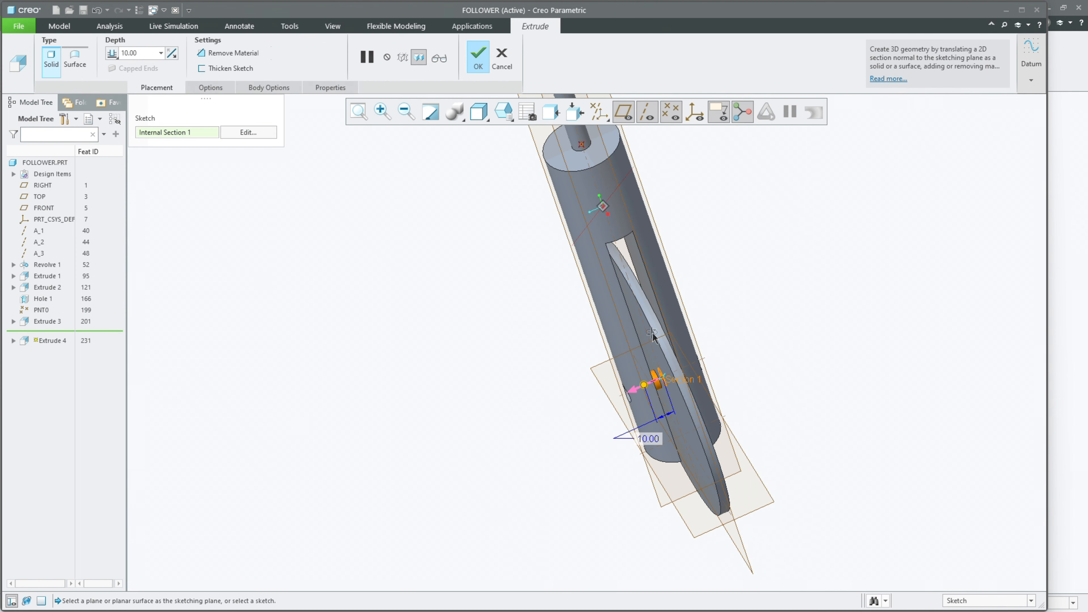
Step: Make the pin extrusion symmetric about the sketch plane and set its total depth to 60 mm
{"action": "left_click_drag", "start_coordinate": [643, 392], "coordinate": [605, 402]}
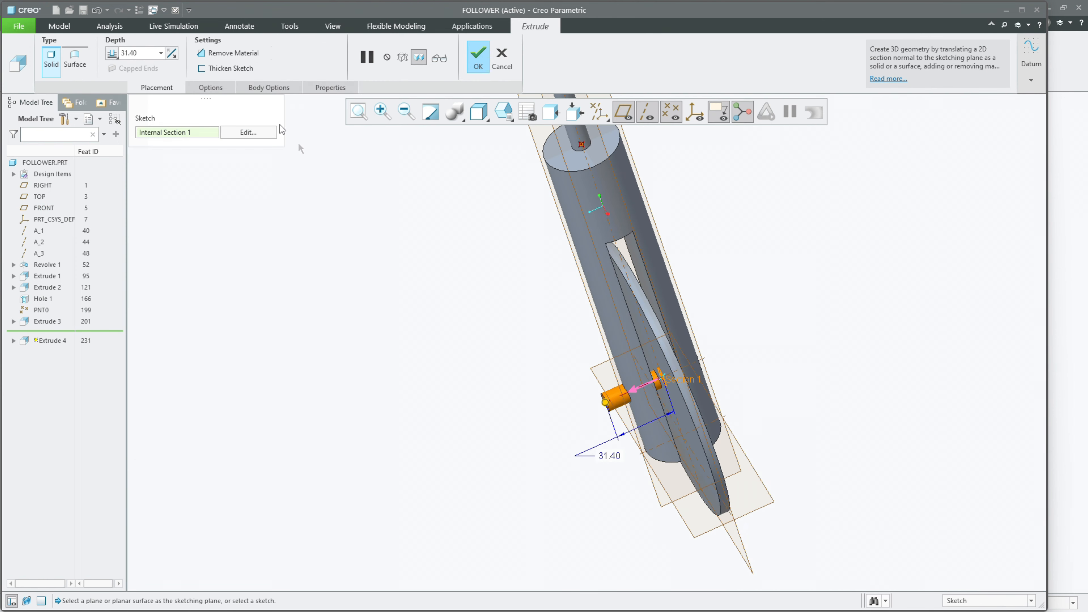
{"action": "left_click", "coordinate": [110, 54]}
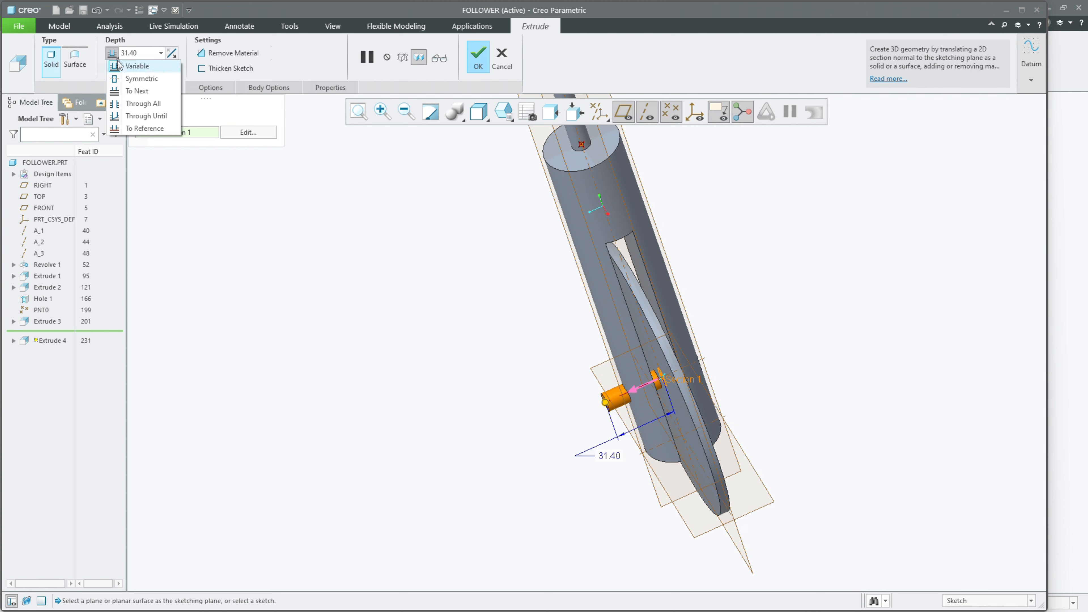
{"action": "left_click", "coordinate": [137, 78]}
{"action": "left_click_drag", "start_coordinate": [634, 391], "coordinate": [601, 400]}
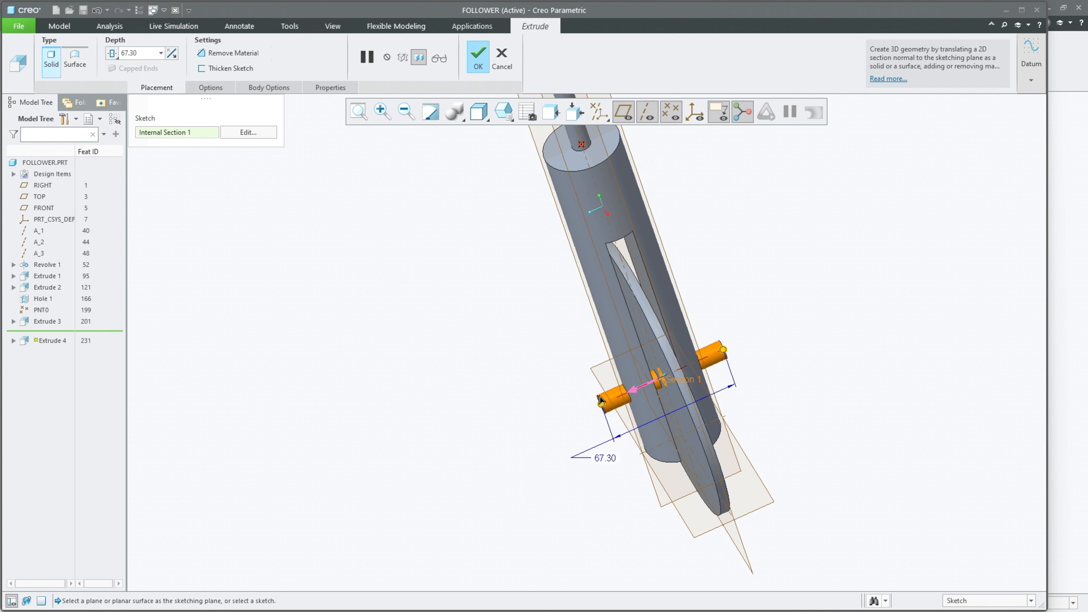
{"action": "double_click", "coordinate": [603, 458]}
{"action": "type", "text": "60"}
{"action": "key", "text": "Return"}
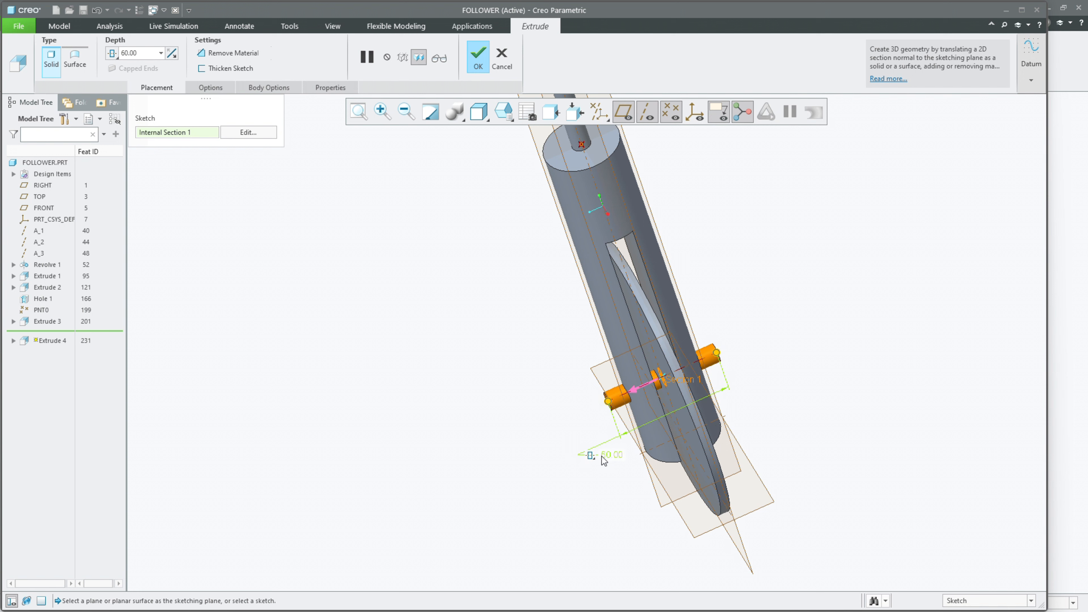
Step: Shorten the pin to 55 mm and finally 50 mm total depth, and complete the extrusion
{"action": "double_click", "coordinate": [607, 460]}
{"action": "type", "text": "55"}
{"action": "key", "text": "Return"}
{"action": "double_click", "coordinate": [608, 455]}
{"action": "type", "text": "50"}
{"action": "key", "text": "Return"}
{"action": "middle_click", "coordinate": [602, 449]}
Step: Examine the finished follower with its disc and cross pin from several angles, and fit the whole model in view
{"action": "mouse_move", "coordinate": [570, 448]}
{"action": "middle_mouse_down"}
{"action": "mouse_move", "coordinate": [578, 421]}
{"action": "mouse_move", "coordinate": [556, 413]}
{"action": "mouse_move", "coordinate": [614, 360]}
{"action": "mouse_move", "coordinate": [596, 358]}
{"action": "middle_mouse_up"}
{"action": "scroll", "coordinate": [596, 358], "scroll_direction": "down", "scroll_amount": 5}
{"action": "scroll", "coordinate": [595, 358], "scroll_direction": "up", "scroll_amount": 4}
{"action": "scroll", "coordinate": [597, 448], "scroll_direction": "up", "scroll_amount": 1}
{"action": "middle_click_drag", "start_coordinate": [597, 448], "coordinate": [662, 349]}
{"action": "scroll", "coordinate": [588, 461], "scroll_direction": "down", "scroll_amount": 4}
{"action": "scroll", "coordinate": [582, 464], "scroll_direction": "up", "scroll_amount": 4}
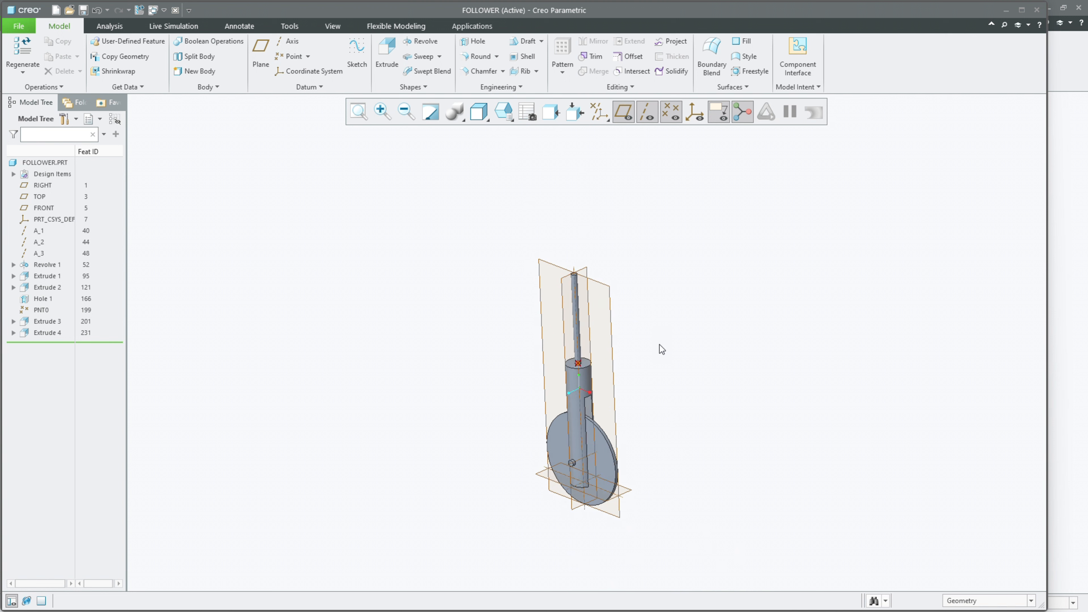
{"action": "middle_click_drag", "start_coordinate": [662, 350], "coordinate": [646, 397]}
{"action": "left_click", "coordinate": [359, 111]}
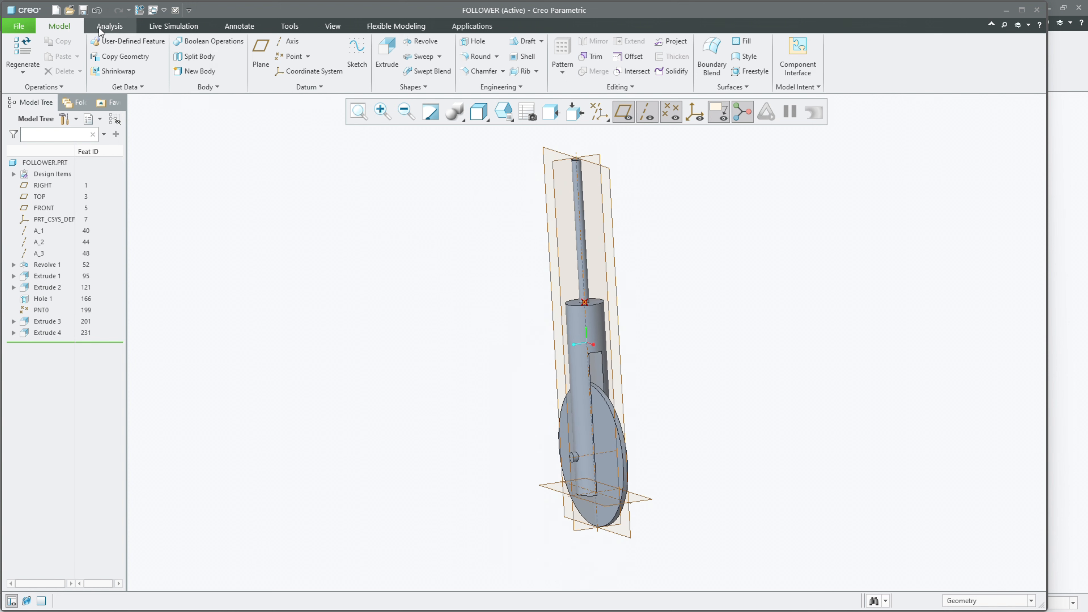
Step: Create a new solid part named STOPPER using the mmns_part_solid_abs template
{"action": "left_click", "coordinate": [57, 13]}
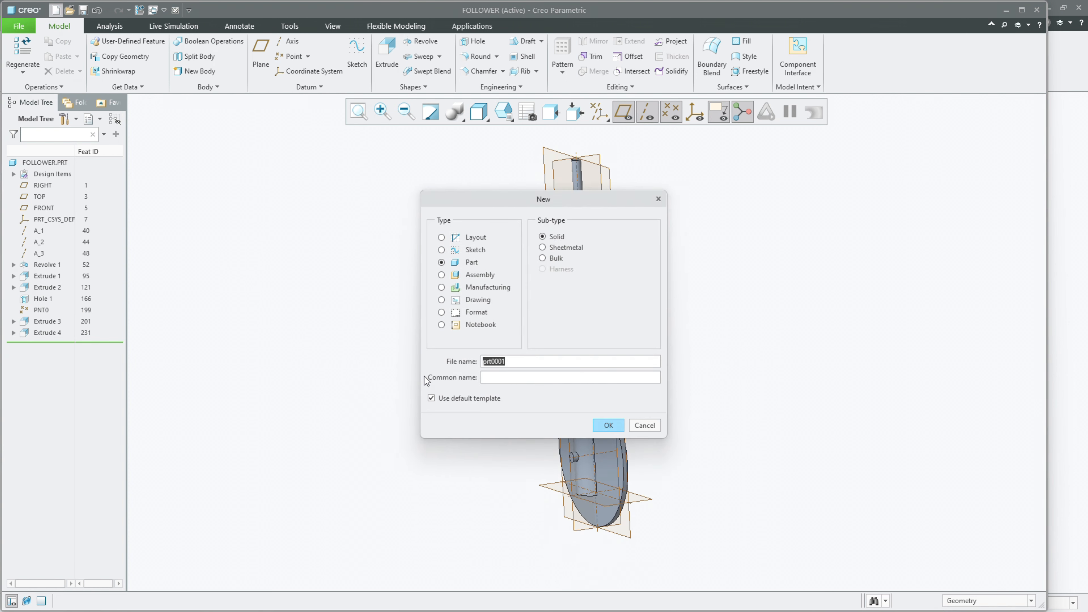
{"action": "type", "text": "STOPPER"}
{"action": "left_click", "coordinate": [612, 424]}
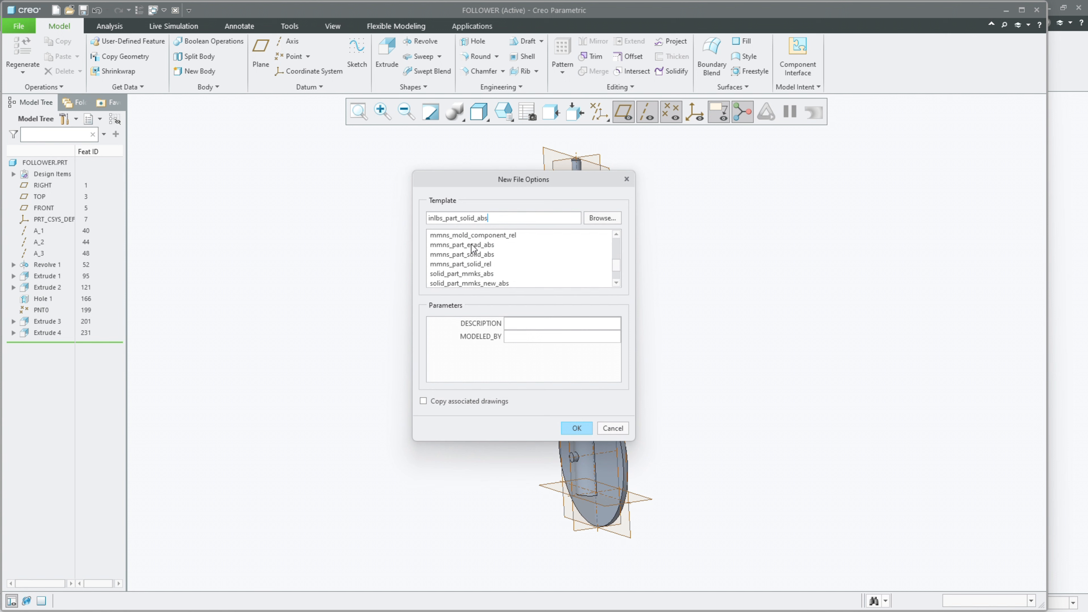
{"action": "left_click", "coordinate": [471, 256]}
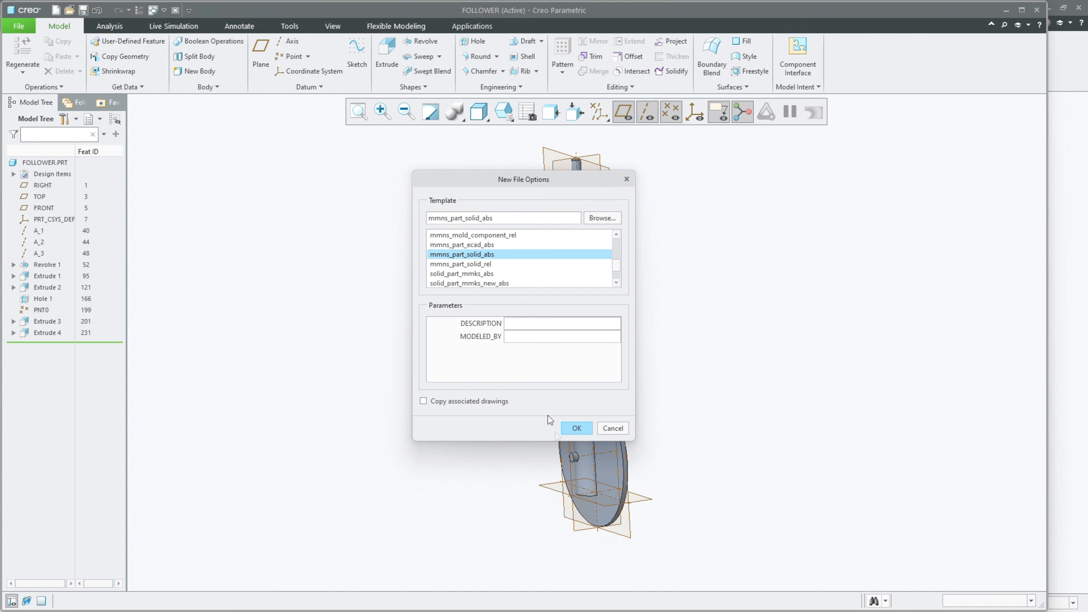
{"action": "left_click", "coordinate": [574, 431]}
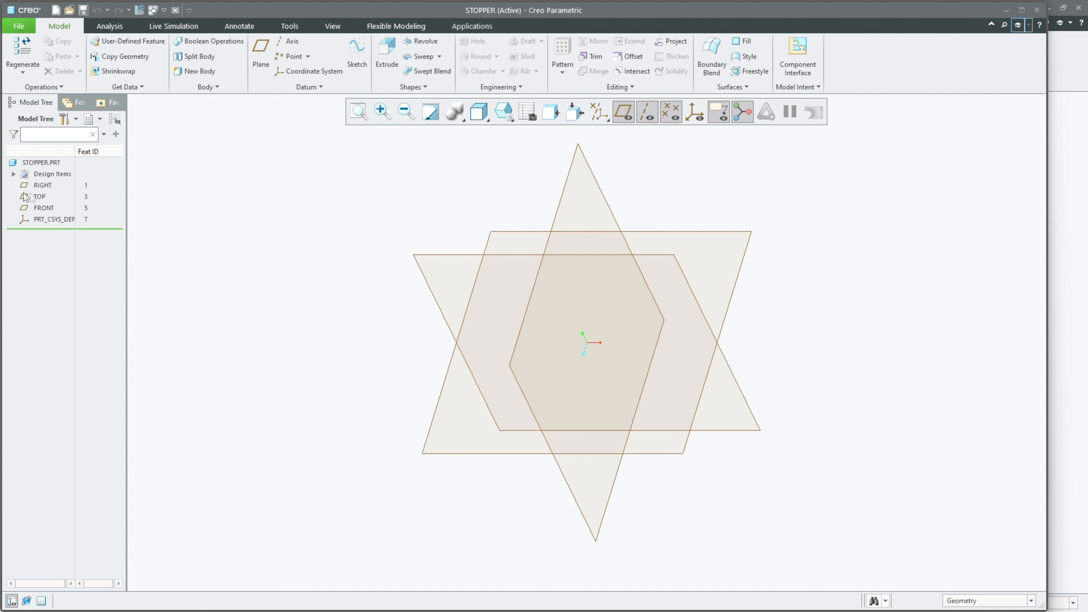
Step: Create datum axes at the intersections of RIGHT and FRONT, RIGHT and TOP, and TOP and FRONT
{"action": "left_click", "coordinate": [42, 185]}
{"action": "left_click", "coordinate": [43, 207], "text": "ctrl"}
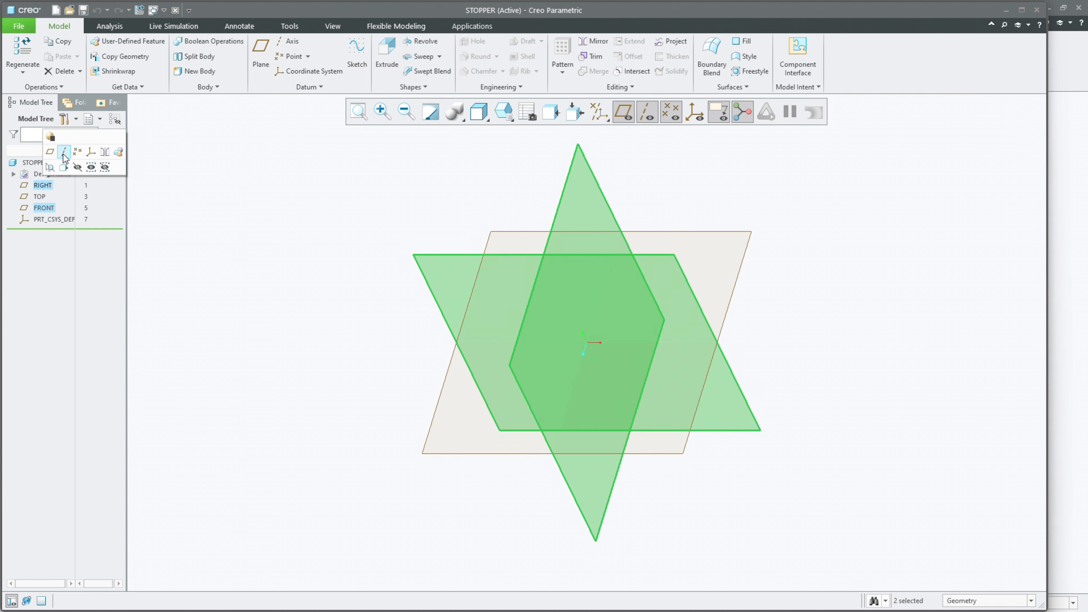
{"action": "left_click", "coordinate": [42, 185]}
{"action": "left_click", "coordinate": [40, 196], "text": "ctrl"}
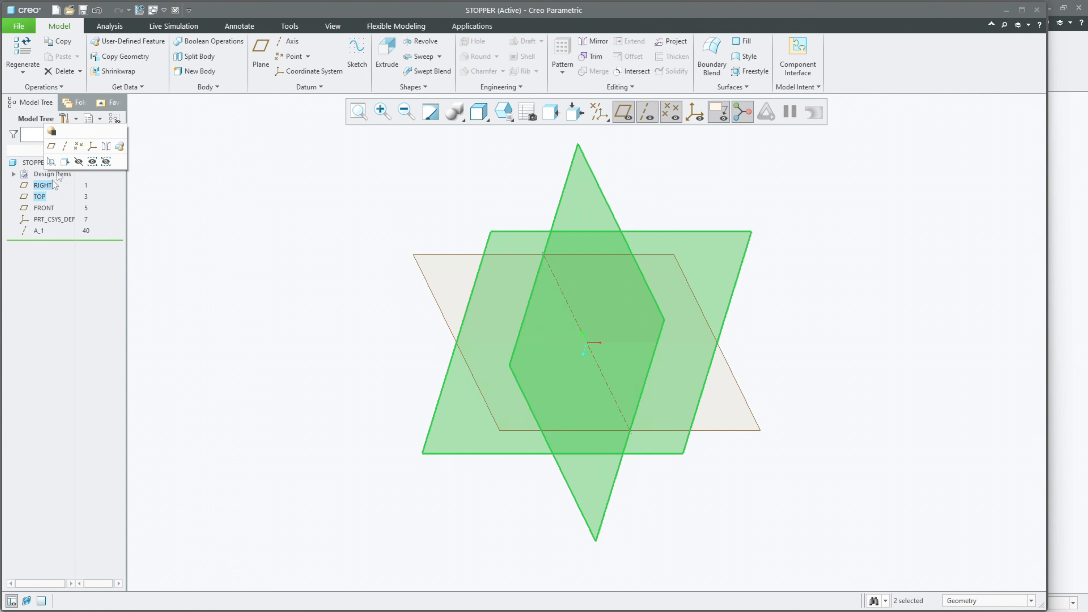
{"action": "left_click", "coordinate": [64, 148]}
{"action": "left_click", "coordinate": [40, 197]}
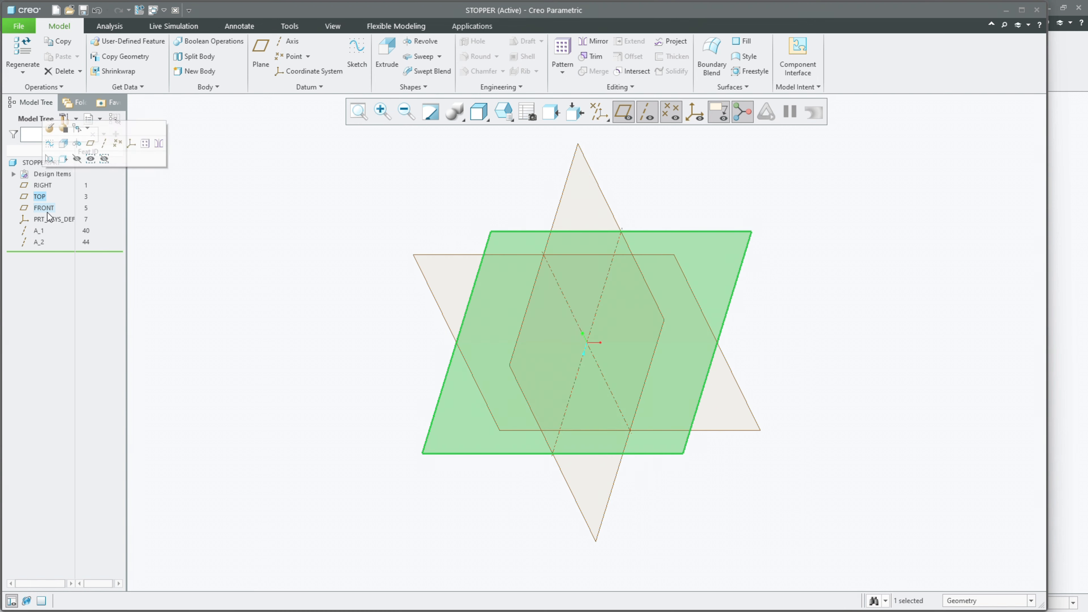
{"action": "left_click", "coordinate": [43, 208], "text": "ctrl"}
{"action": "left_click", "coordinate": [69, 162]}
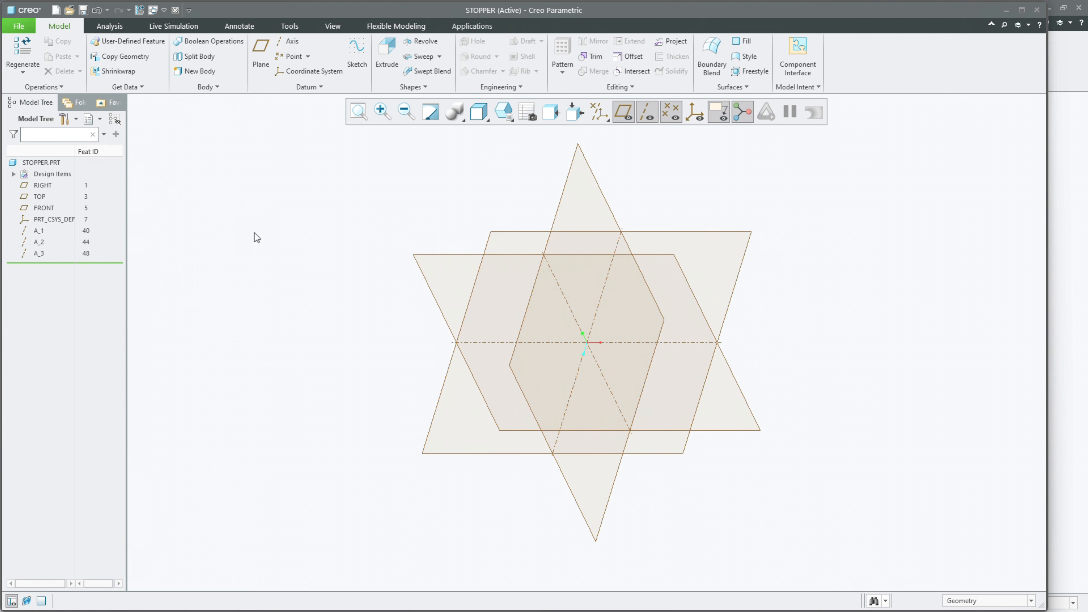
Step: Start an extrusion sketch on the TOP datum plane and draw a centre rectangle about the origin
{"action": "left_click", "coordinate": [387, 53]}
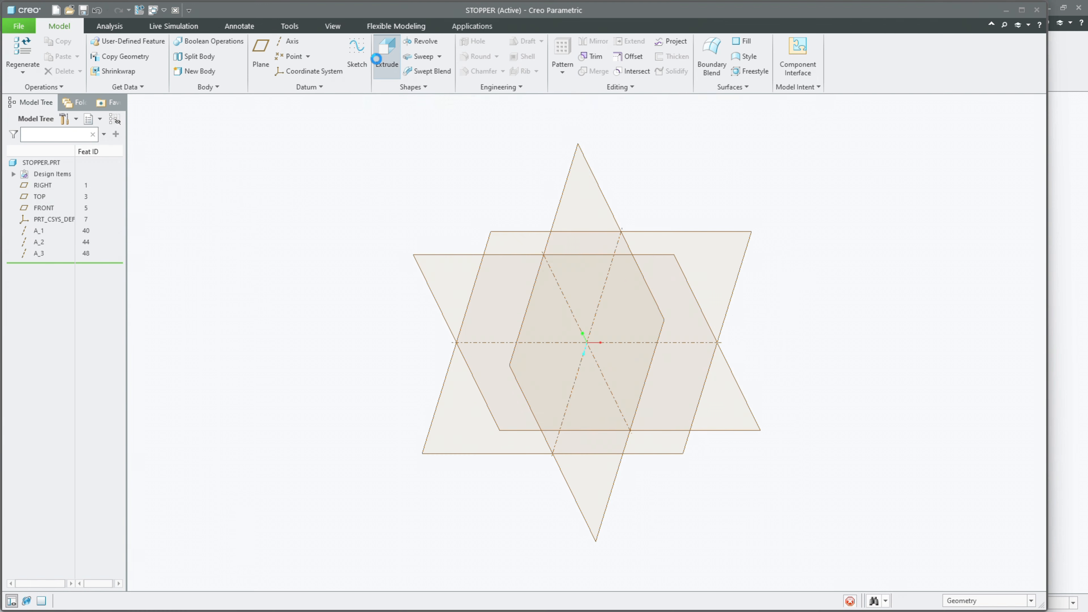
{"action": "left_click", "coordinate": [491, 234]}
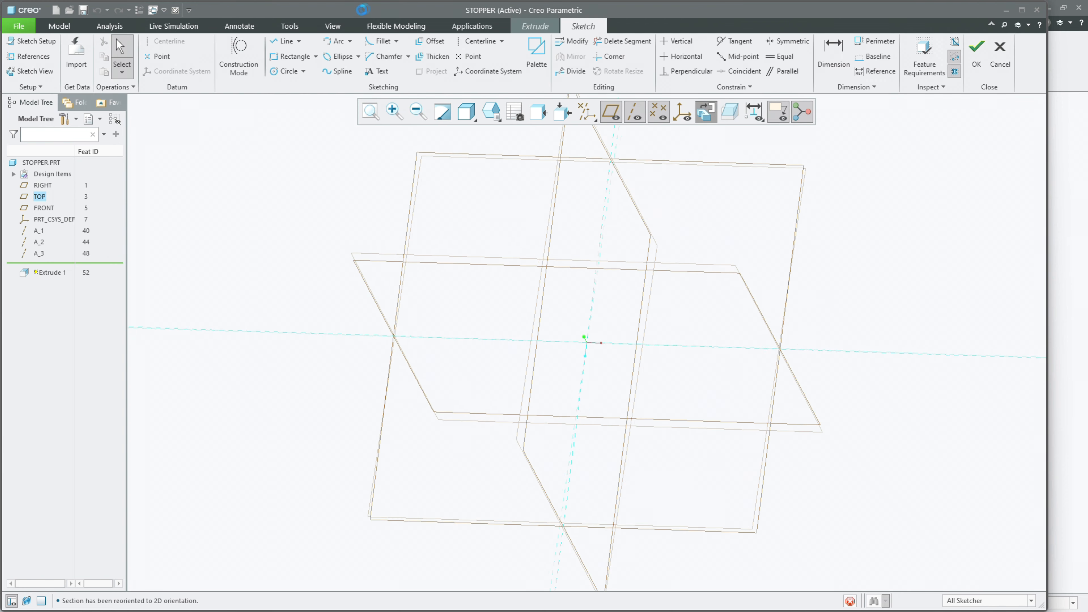
{"action": "left_click", "coordinate": [316, 56]}
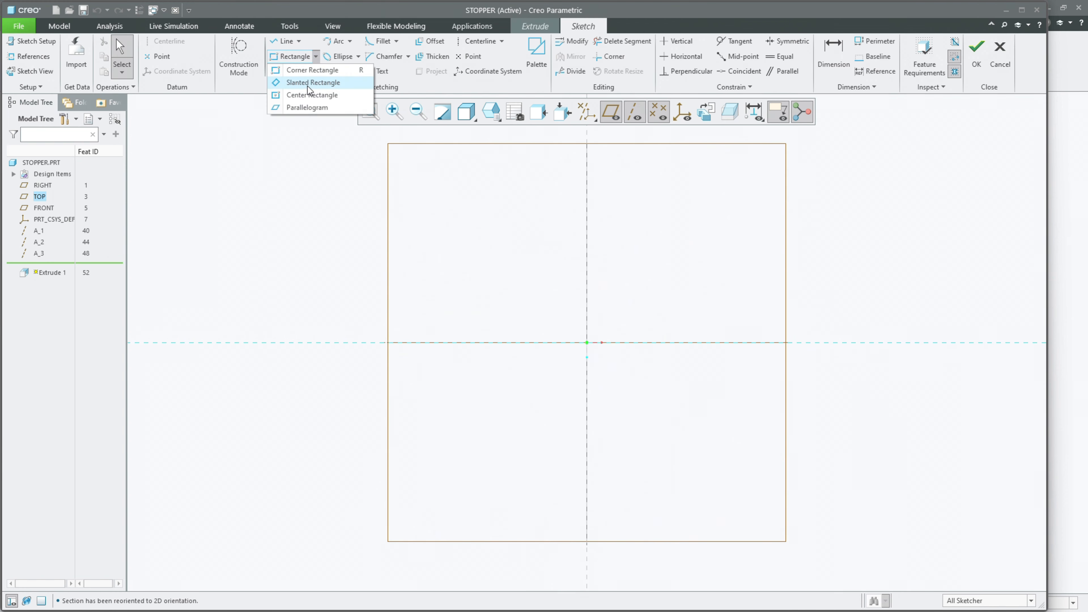
{"action": "left_click", "coordinate": [312, 94]}
{"action": "left_click", "coordinate": [587, 342]}
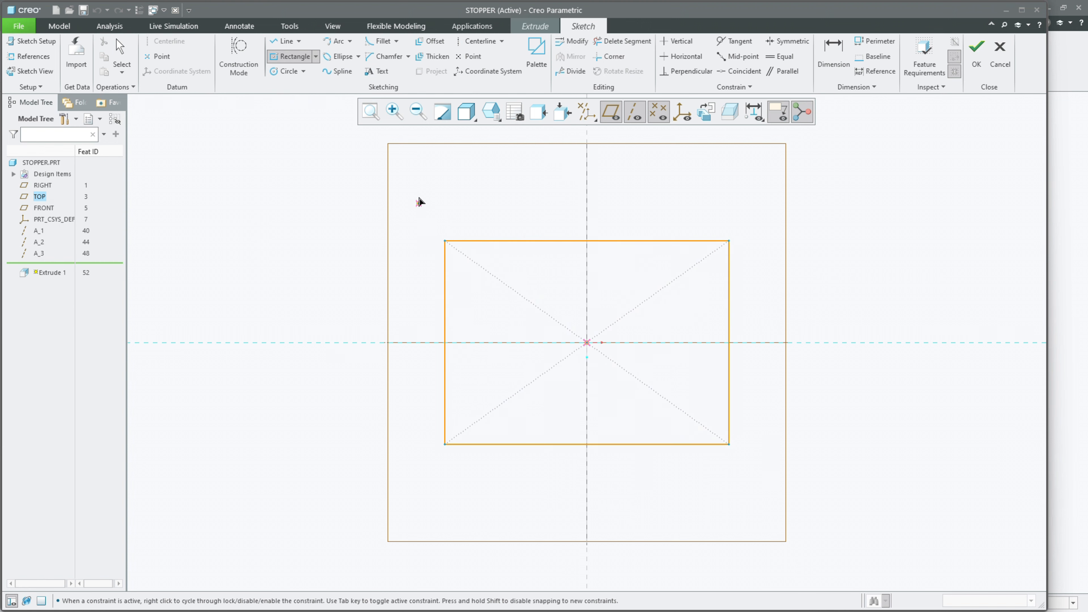
{"action": "middle_click", "coordinate": [420, 199]}
Step: Set both the width and the height of the rectangle to 100 mm
{"action": "double_click", "coordinate": [642, 270]}
{"action": "type", "text": "100"}
{"action": "key", "text": "Return"}
{"action": "double_click", "coordinate": [567, 320]}
{"action": "type", "text": "100"}
{"action": "key", "text": "Return"}
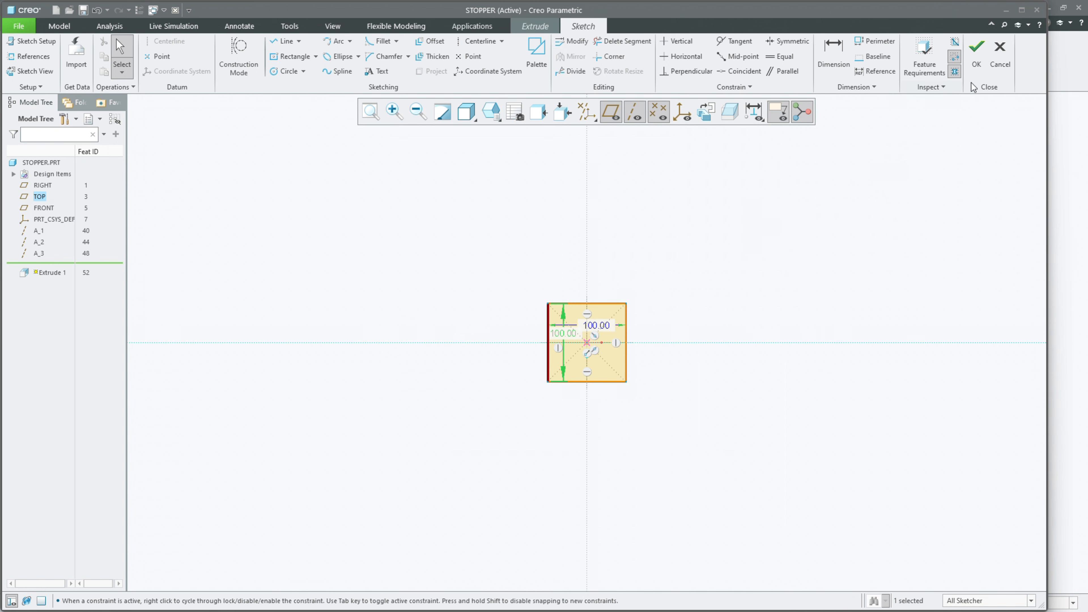
Step: Finish the square sketch and extrude it to a plate 5 mm thick
{"action": "left_click", "coordinate": [976, 54]}
{"action": "type", "text": "10"}
{"action": "key", "text": "Return"}
{"action": "key", "text": "ctrl+d"}
{"action": "double_click", "coordinate": [129, 53]}
{"action": "type", "text": "435"}
{"action": "key", "text": "Return"}
{"action": "middle_click", "coordinate": [249, 205]}
{"action": "middle_click_drag", "start_coordinate": [315, 223], "coordinate": [326, 247]}
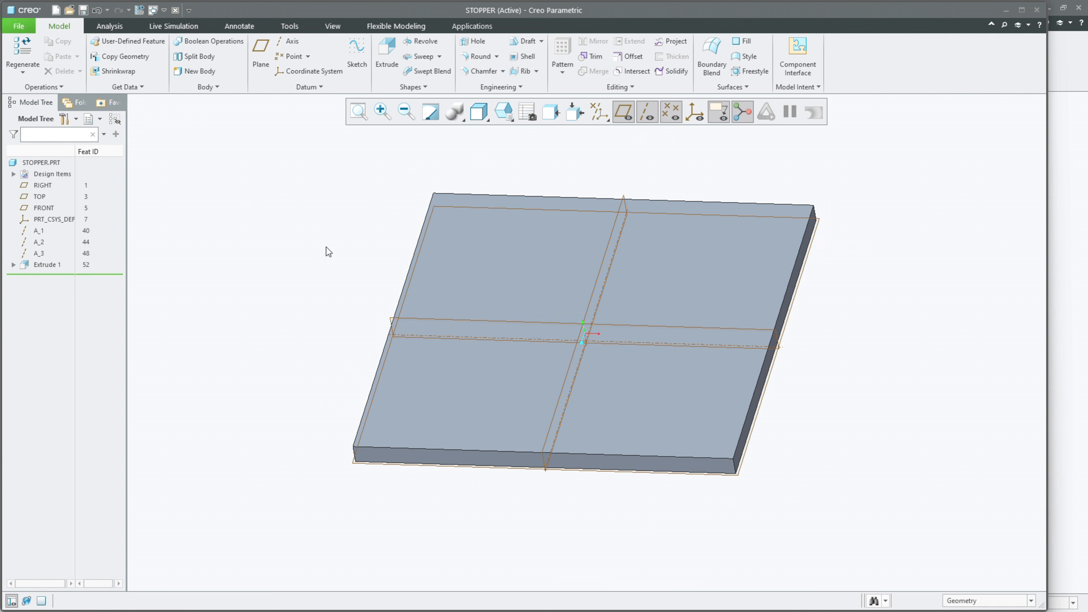
Step: Create a simple coaxial hole, 10 mm in diameter and 35.38 mm deep, on the plate's upper face along datum axis A_1
{"action": "left_click", "coordinate": [474, 43]}
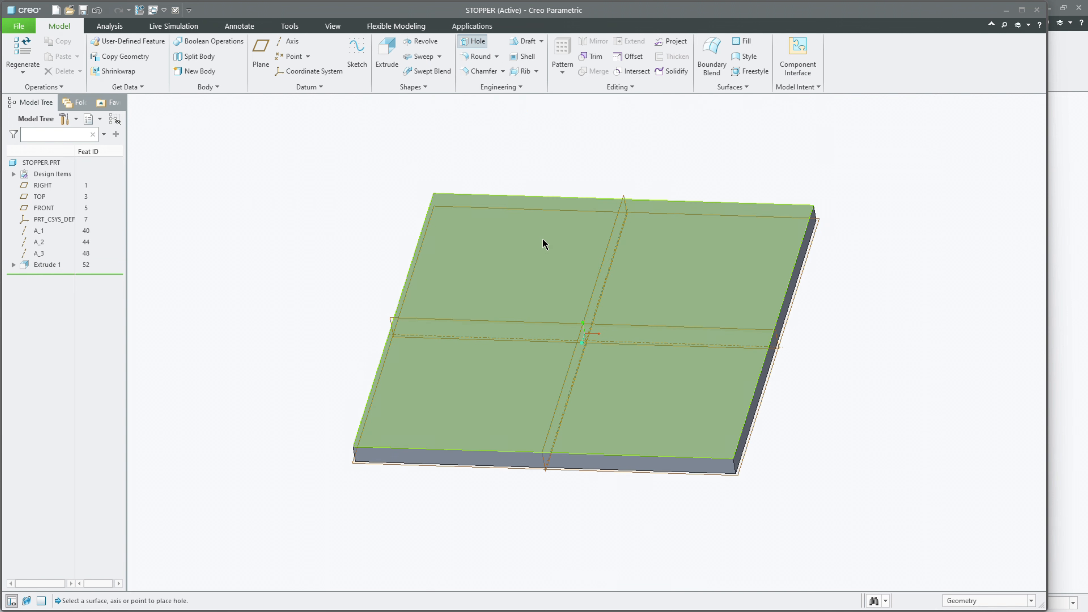
{"action": "left_click", "coordinate": [546, 239]}
{"action": "scroll", "coordinate": [589, 338], "scroll_direction": "up", "scroll_amount": 2}
{"action": "left_click", "coordinate": [578, 342], "text": "ctrl"}
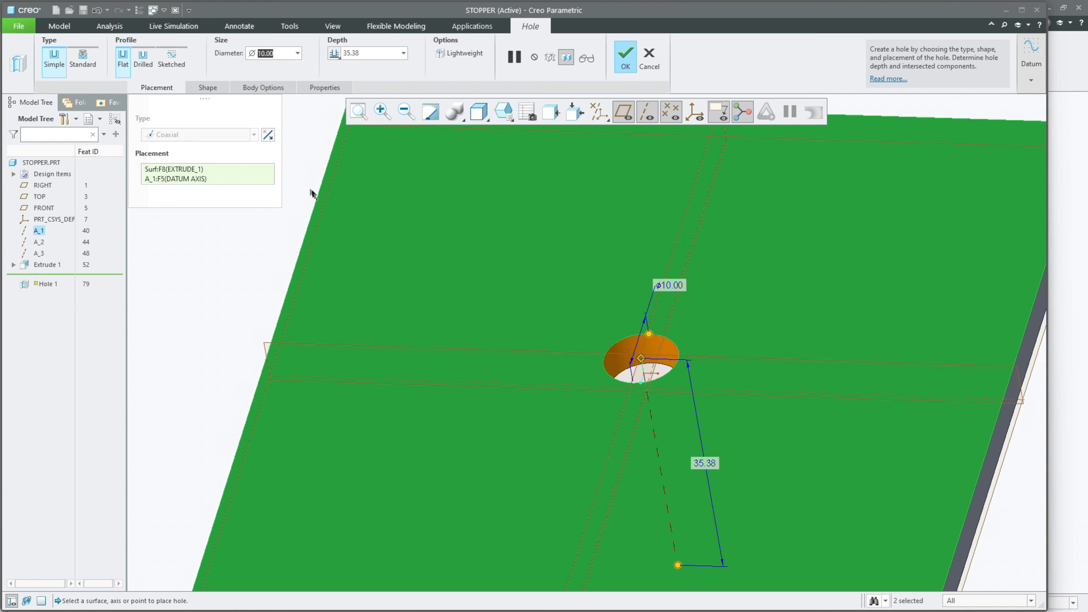
{"action": "middle_click", "coordinate": [322, 202]}
{"action": "scroll", "coordinate": [414, 274], "scroll_direction": "down", "scroll_amount": 3}
{"action": "middle_click_drag", "start_coordinate": [420, 321], "coordinate": [427, 236]}
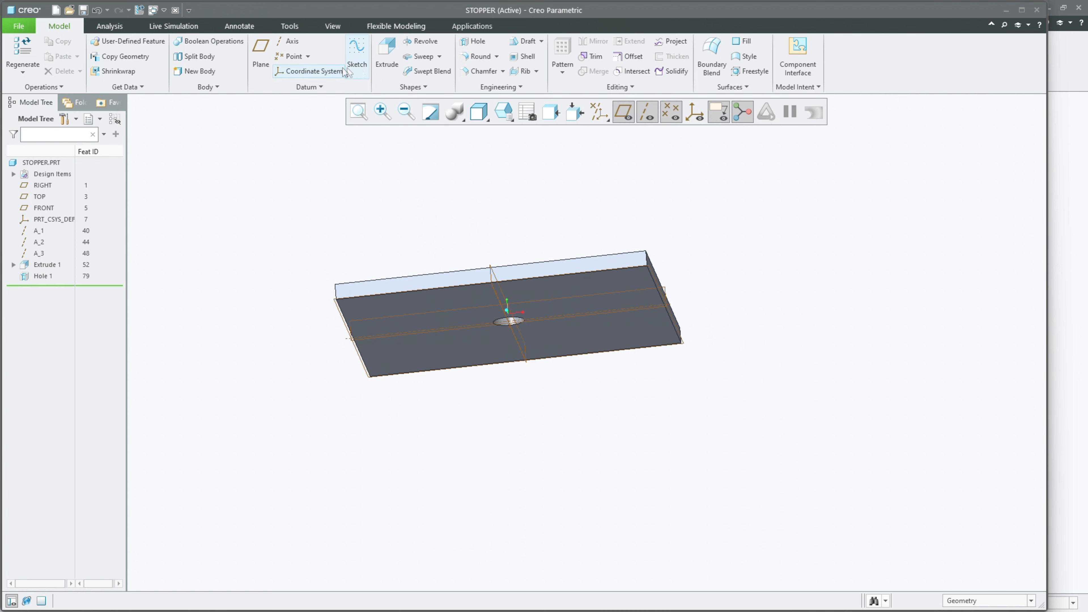
Step: Create a datum point at the centre of the hole on the plate's underside and return to the standard view orientation
{"action": "left_click", "coordinate": [291, 56]}
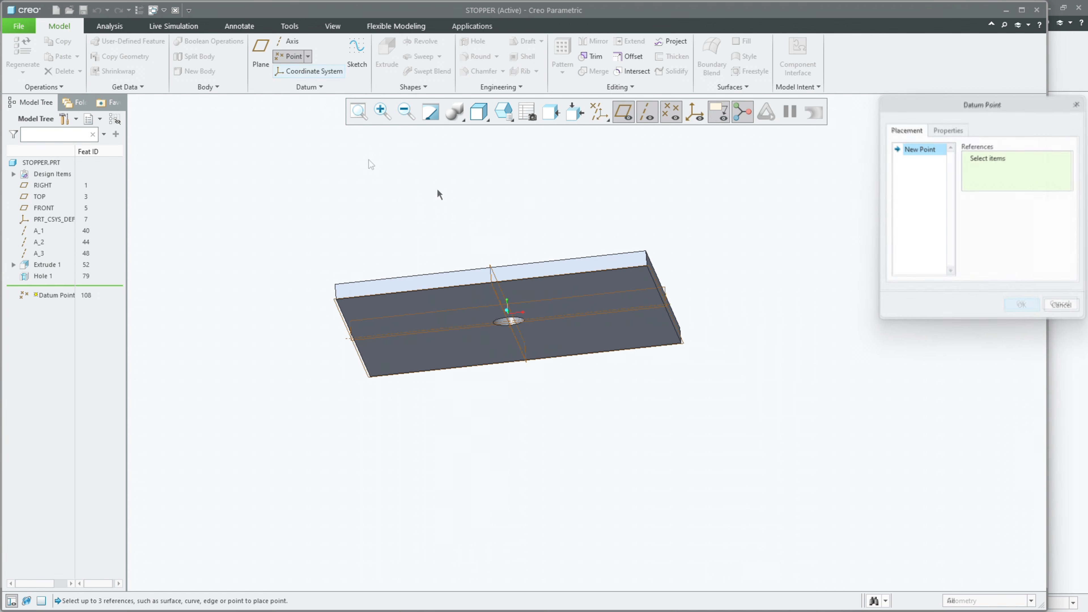
{"action": "left_click", "coordinate": [539, 312]}
{"action": "scroll", "coordinate": [536, 321], "scroll_direction": "up", "scroll_amount": 5}
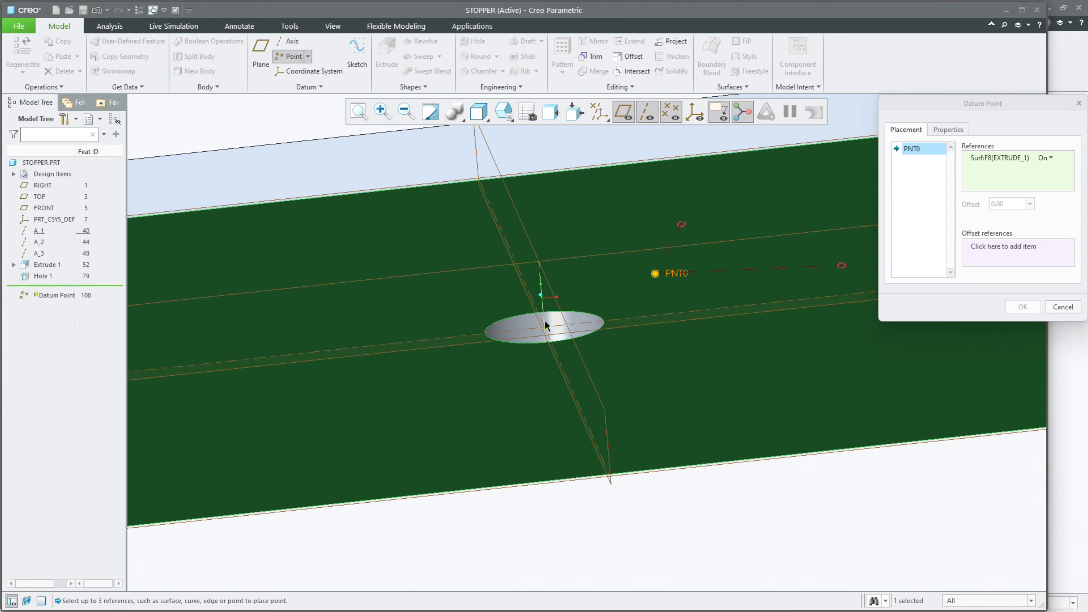
{"action": "left_click", "coordinate": [550, 328]}
{"action": "scroll", "coordinate": [584, 323], "scroll_direction": "down", "scroll_amount": 4}
{"action": "key", "text": "Escape"}
{"action": "middle_click_drag", "start_coordinate": [610, 309], "coordinate": [605, 381]}
{"action": "scroll", "coordinate": [590, 409], "scroll_direction": "down", "scroll_amount": 1}
{"action": "scroll", "coordinate": [590, 409], "scroll_direction": "down", "scroll_amount": 3}
{"action": "key", "text": "Escape"}
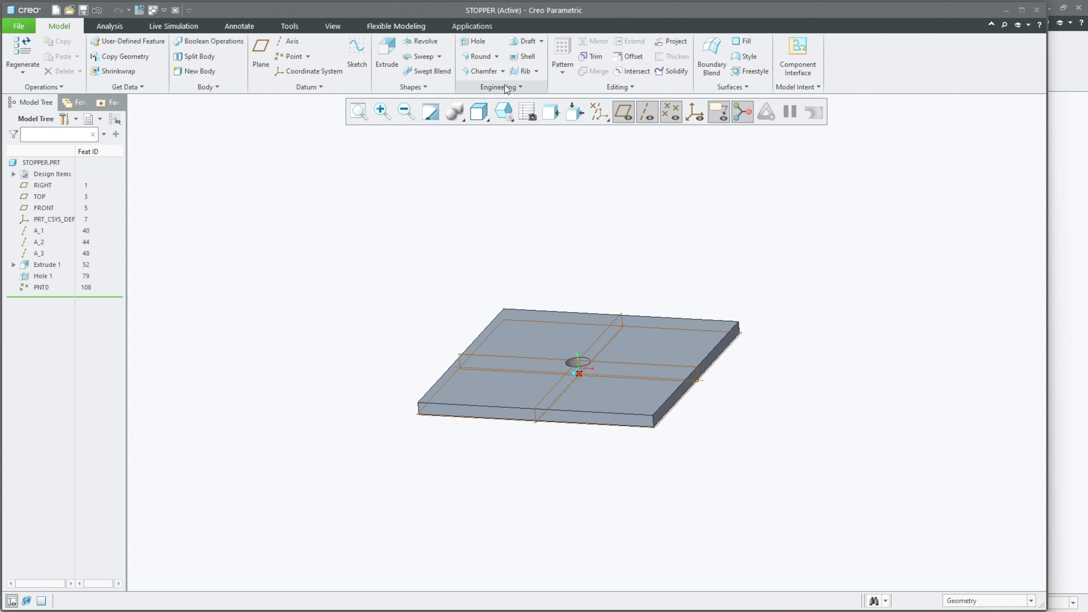
{"action": "left_click", "coordinate": [504, 112]}
{"action": "left_click", "coordinate": [513, 140]}
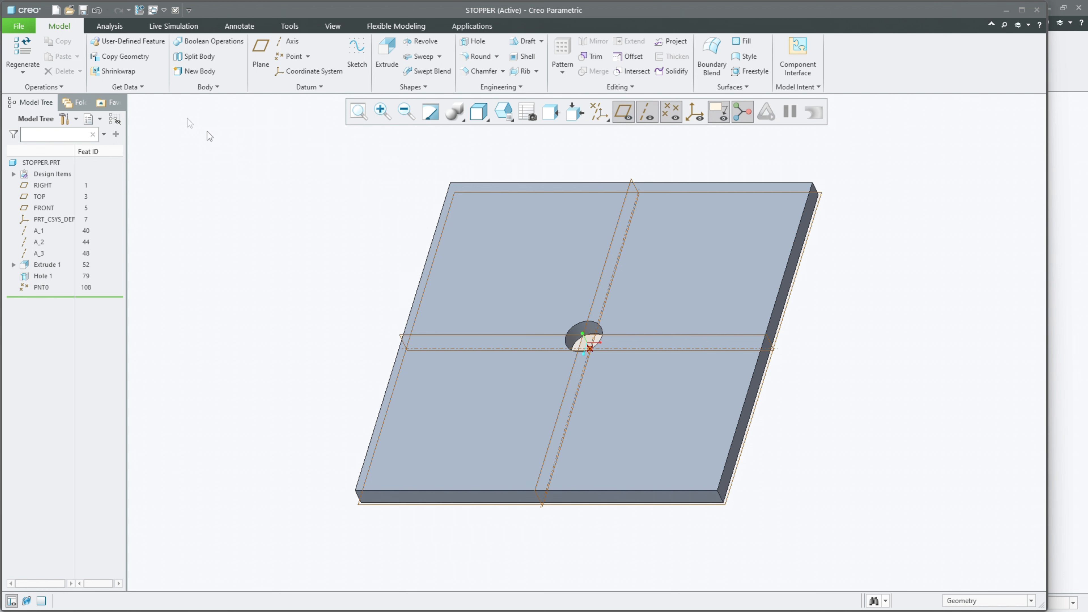
Step: Create a new design assembly named CAM_AND_FOLLOWER from the mmns_asm_design_abs template
{"action": "left_click", "coordinate": [59, 10]}
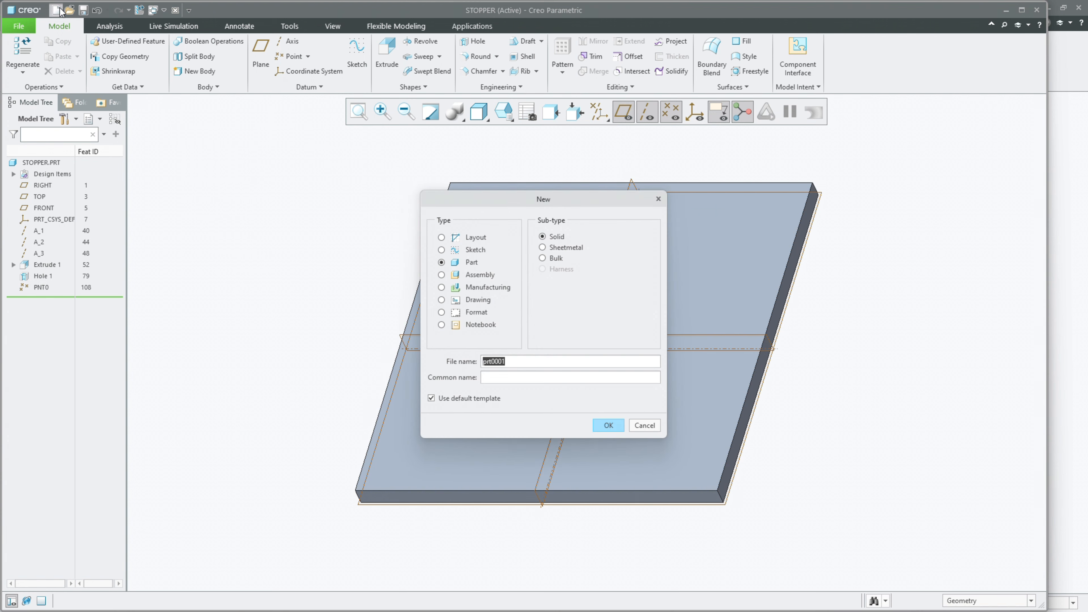
{"action": "left_click", "coordinate": [442, 277]}
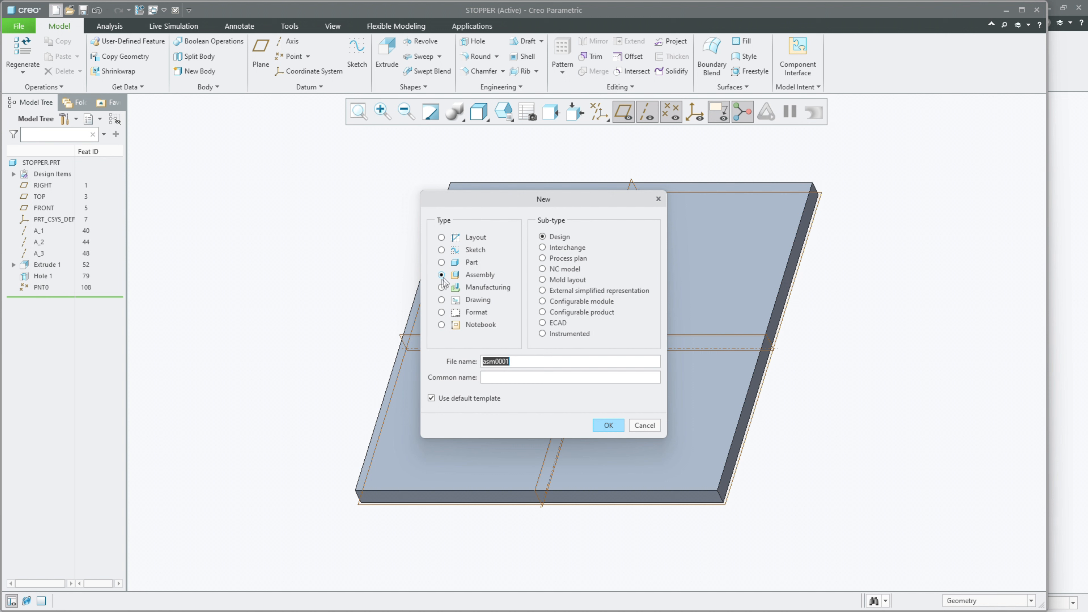
{"action": "type", "text": "CAM_AND_FOLLOWER"}
{"action": "left_click", "coordinate": [608, 425]}
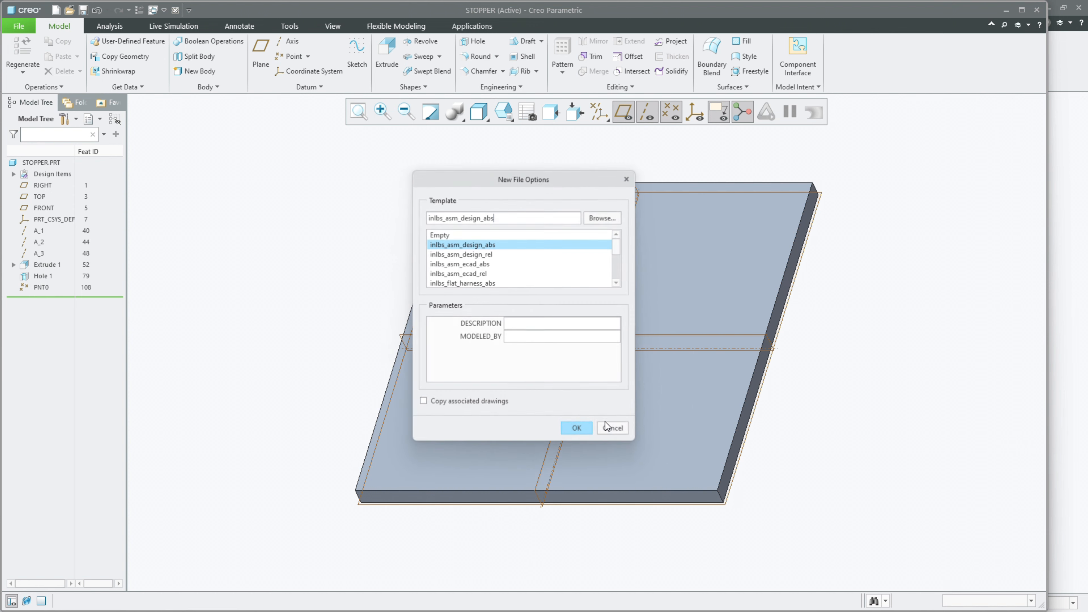
{"action": "scroll", "coordinate": [458, 249], "scroll_direction": "down", "scroll_amount": 6}
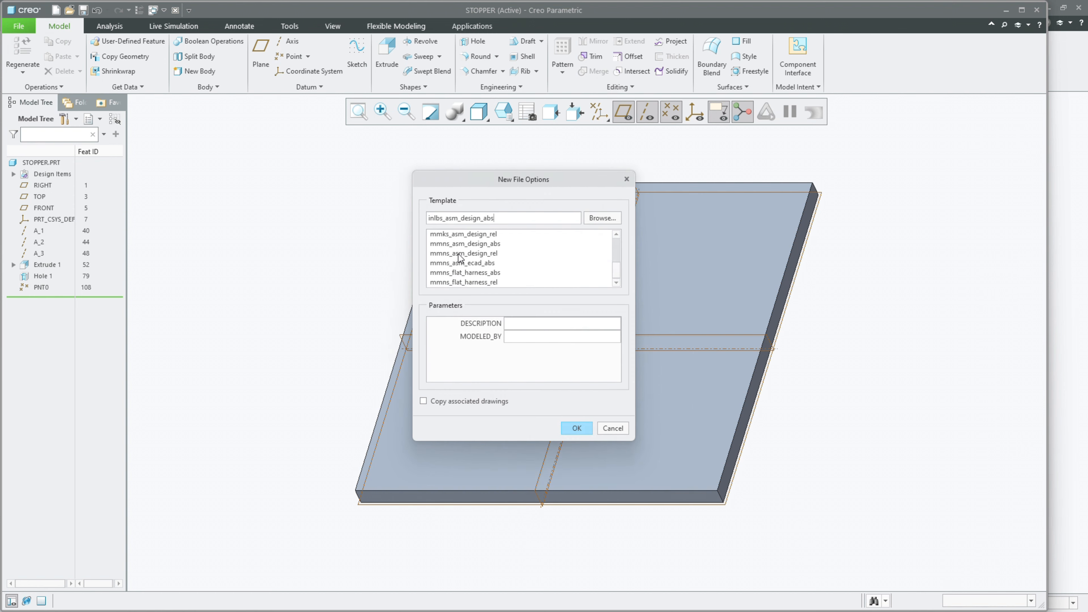
{"action": "left_click", "coordinate": [459, 254]}
{"action": "key", "text": "Up"}
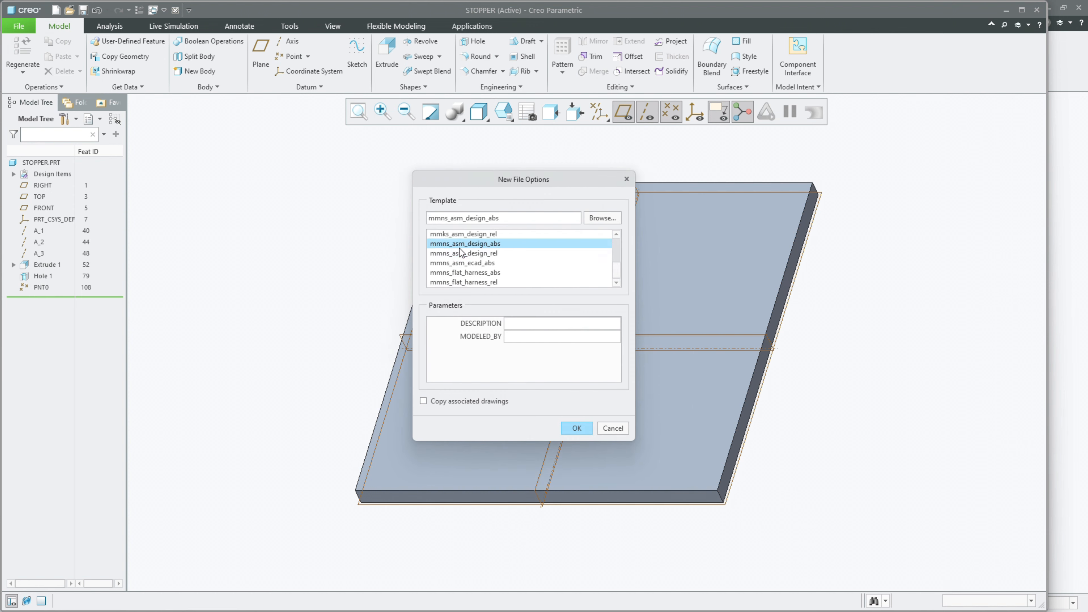
{"action": "left_click", "coordinate": [584, 428]}
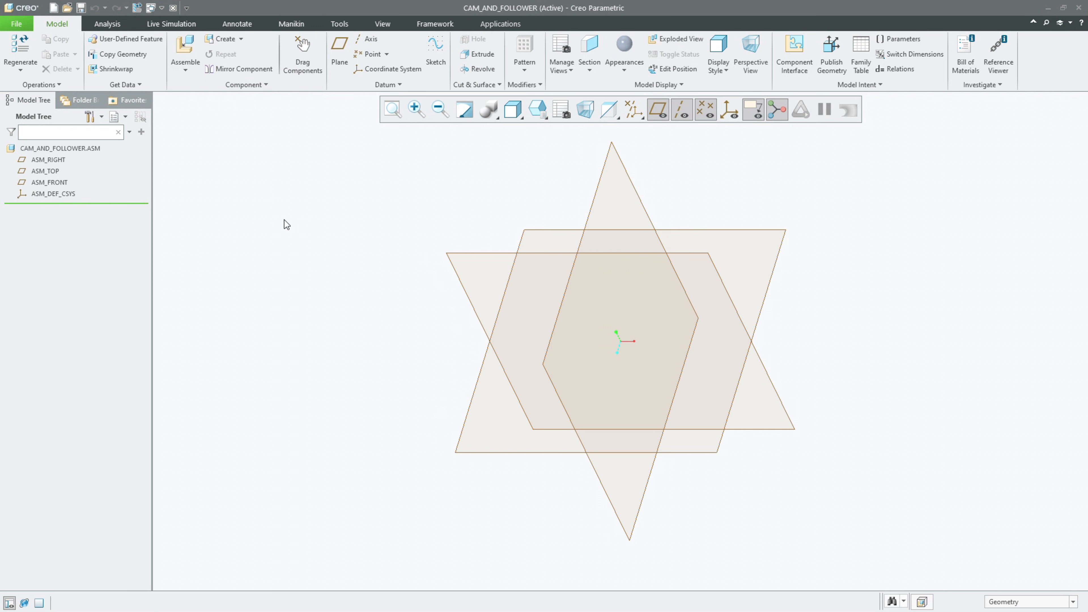
Step: Create assembly datum axes at the intersections of ASM_RIGHT and ASM_TOP, ASM_RIGHT and ASM_FRONT, and ASM_TOP and ASM_FRONT
{"action": "left_click", "coordinate": [48, 160]}
{"action": "left_click", "coordinate": [45, 171], "text": "ctrl"}
{"action": "left_click", "coordinate": [74, 122]}
{"action": "left_click", "coordinate": [48, 160]}
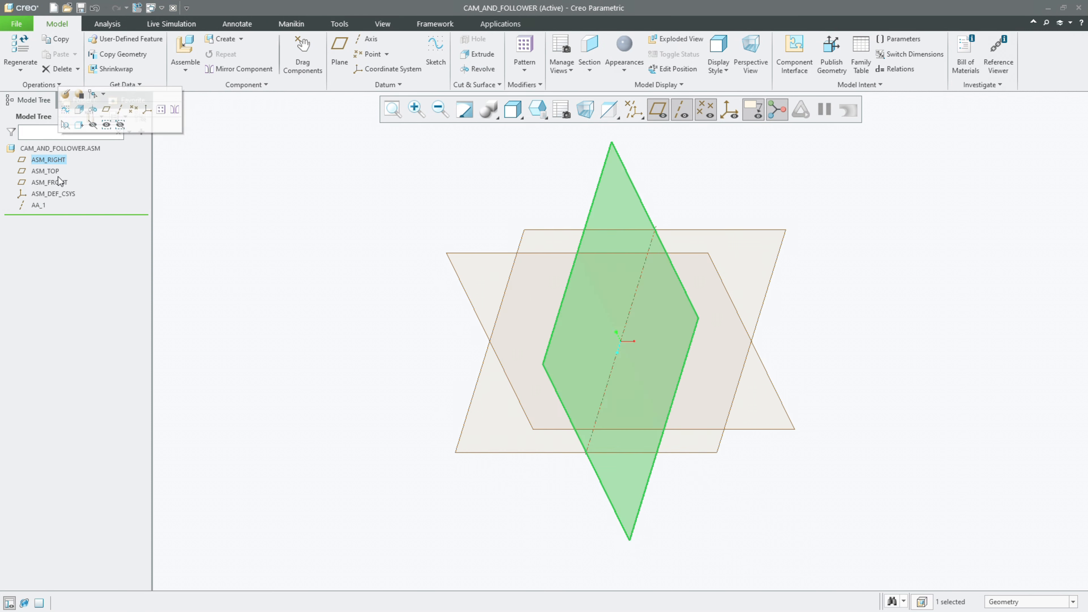
{"action": "left_click", "coordinate": [59, 176], "text": "ctrl"}
{"action": "left_click", "coordinate": [59, 162]}
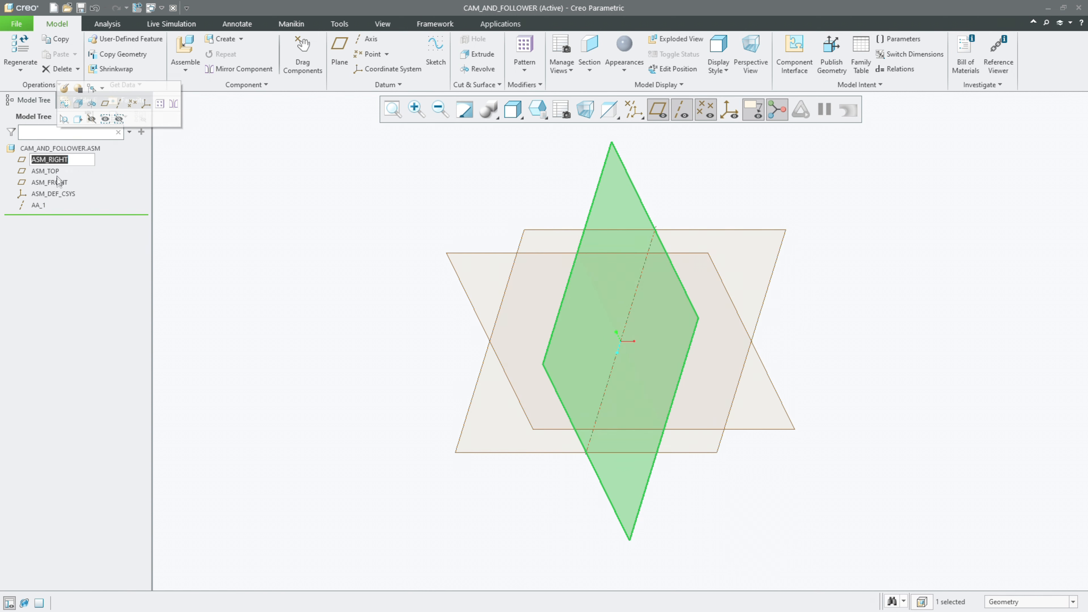
{"action": "left_click", "coordinate": [60, 182]}
{"action": "left_click", "coordinate": [60, 163], "text": "ctrl"}
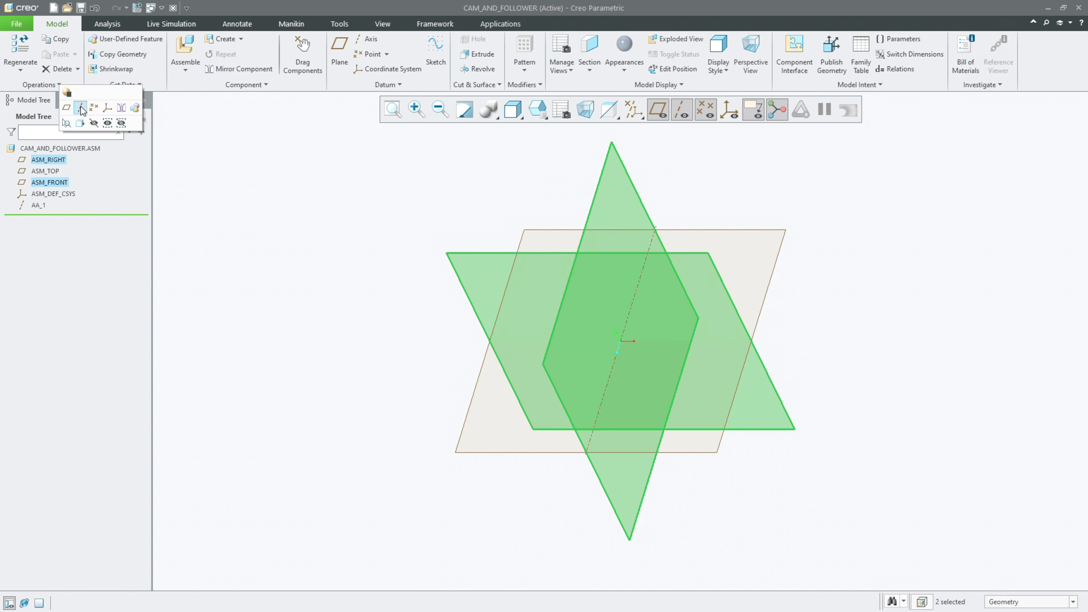
{"action": "left_click", "coordinate": [75, 122]}
{"action": "left_click", "coordinate": [55, 173]}
{"action": "left_click", "coordinate": [58, 183], "text": "ctrl"}
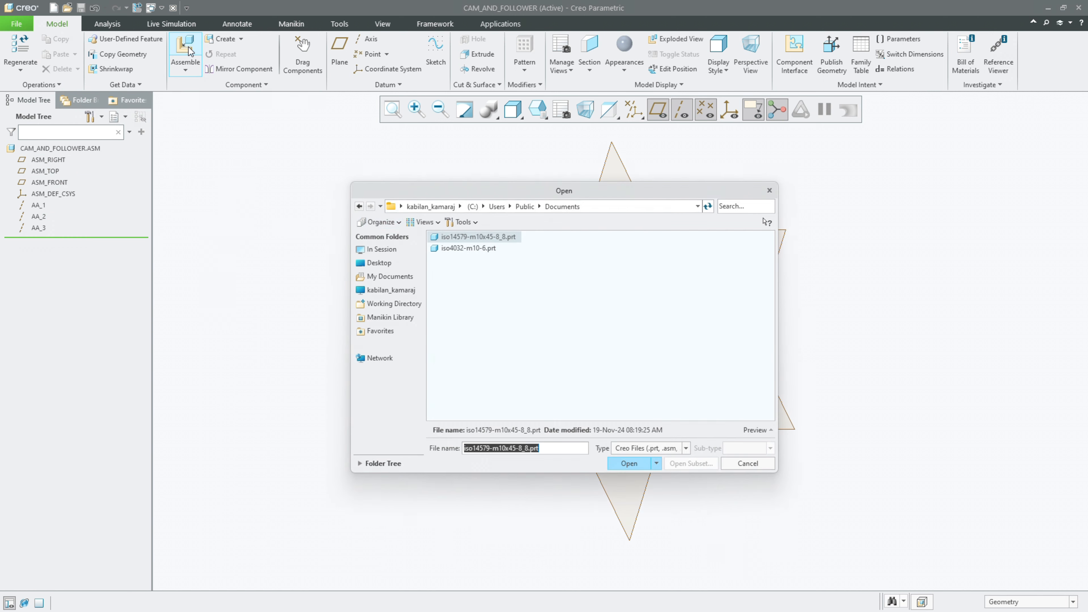
Step: Insert the in-session shaft.prt into the assembly and move it clear of the assembly datum planes
{"action": "left_click", "coordinate": [381, 250]}
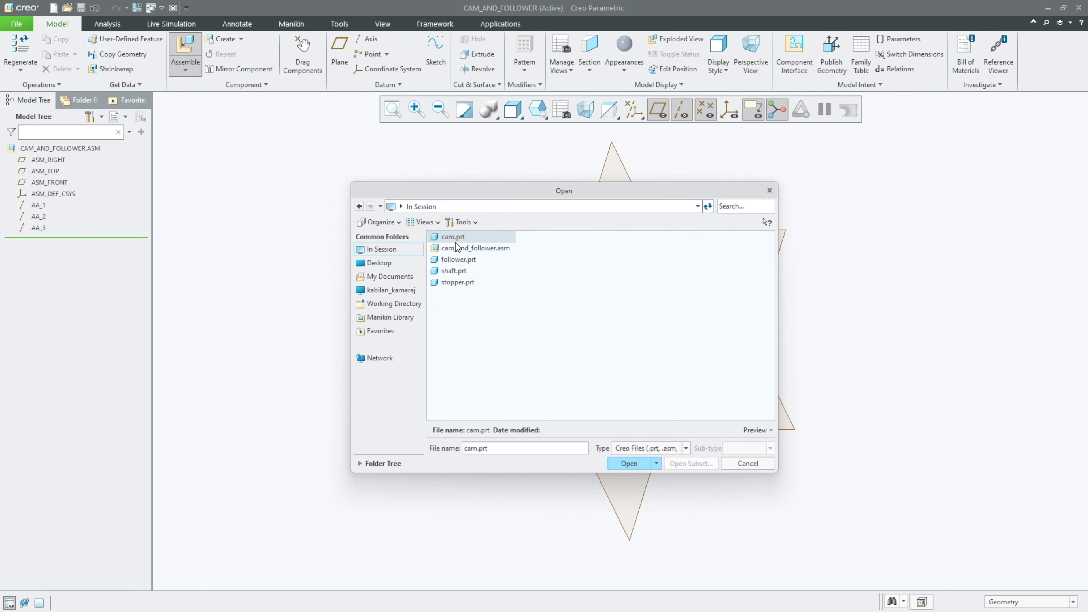
{"action": "double_click", "coordinate": [467, 271]}
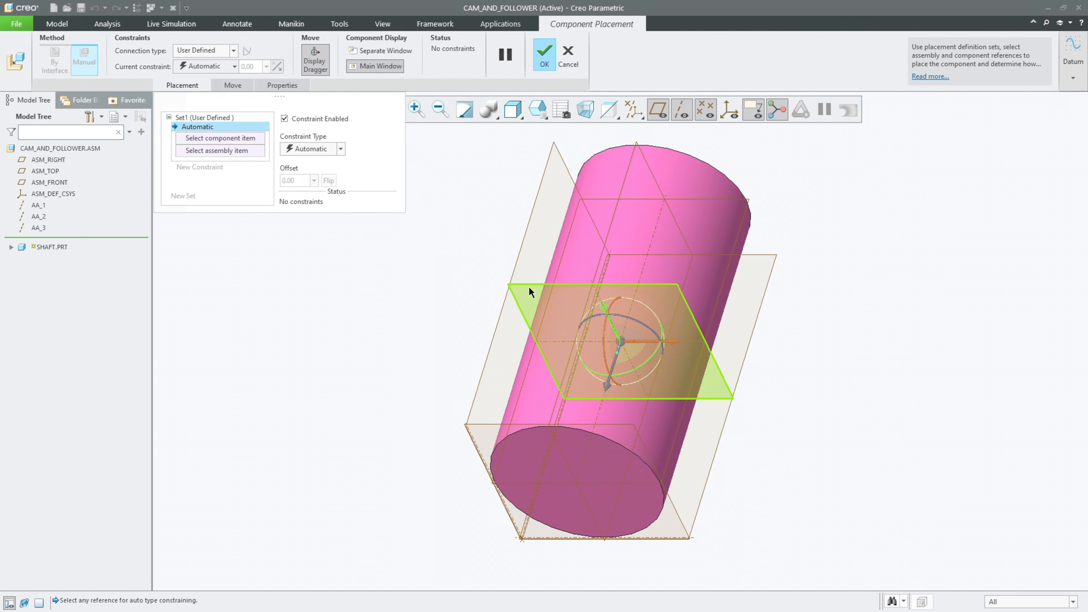
{"action": "left_click_drag", "start_coordinate": [573, 315], "coordinate": [770, 269]}
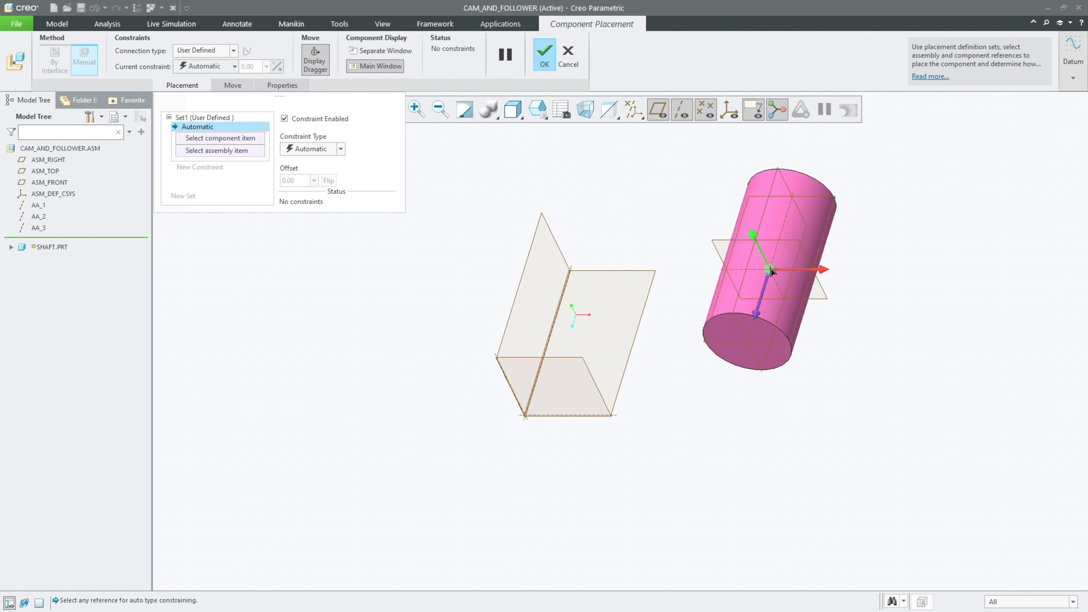
Step: Place the shaft with a Pin connection, aligning its axis A_1 with AA_1 and its mid-length datum plane with ASM_FRONT
{"action": "left_click", "coordinate": [188, 52]}
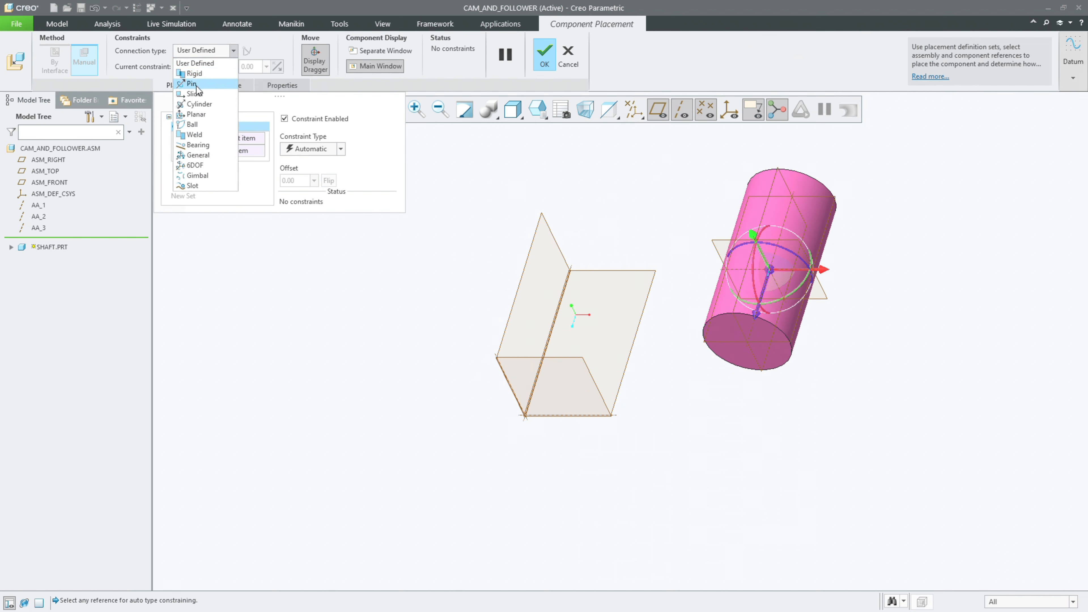
{"action": "left_click", "coordinate": [196, 86]}
{"action": "scroll", "coordinate": [756, 342], "scroll_direction": "up", "scroll_amount": 4}
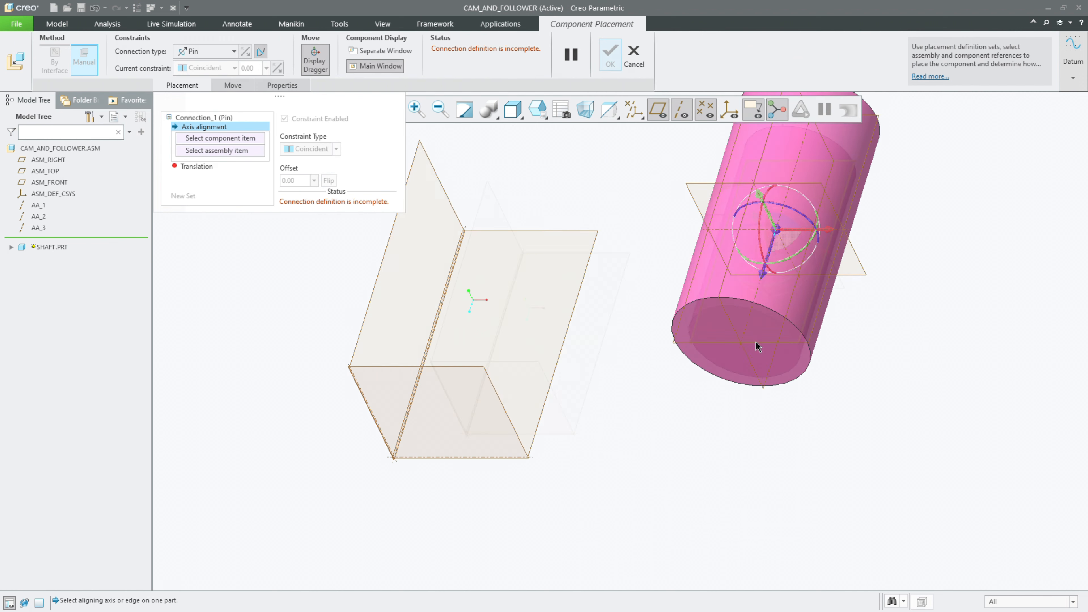
{"action": "left_click", "coordinate": [744, 341]}
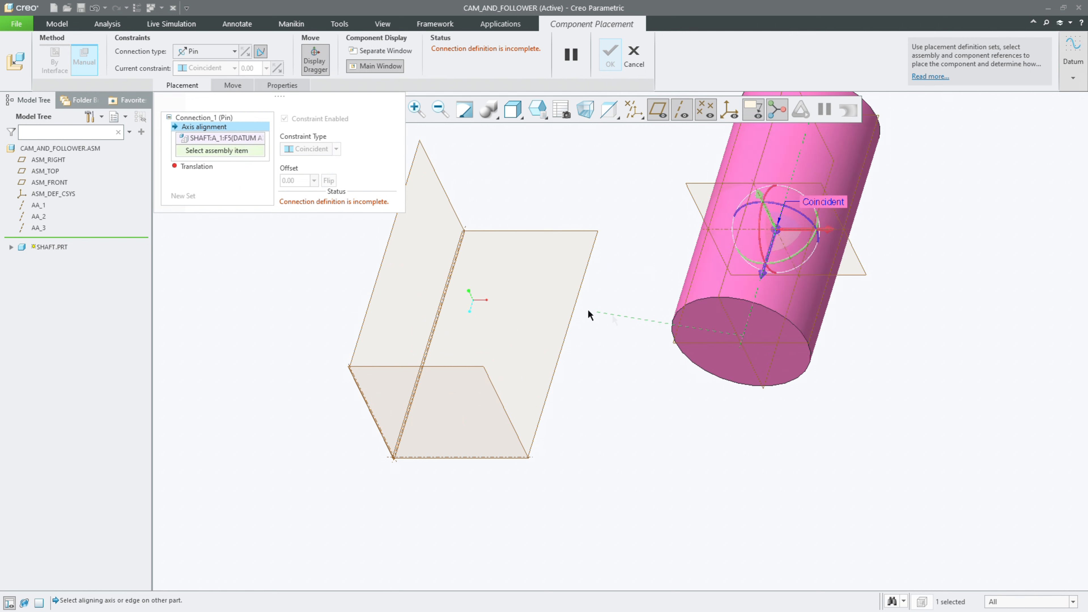
{"action": "left_click", "coordinate": [436, 331]}
{"action": "scroll", "coordinate": [446, 330], "scroll_direction": "down", "scroll_amount": 3}
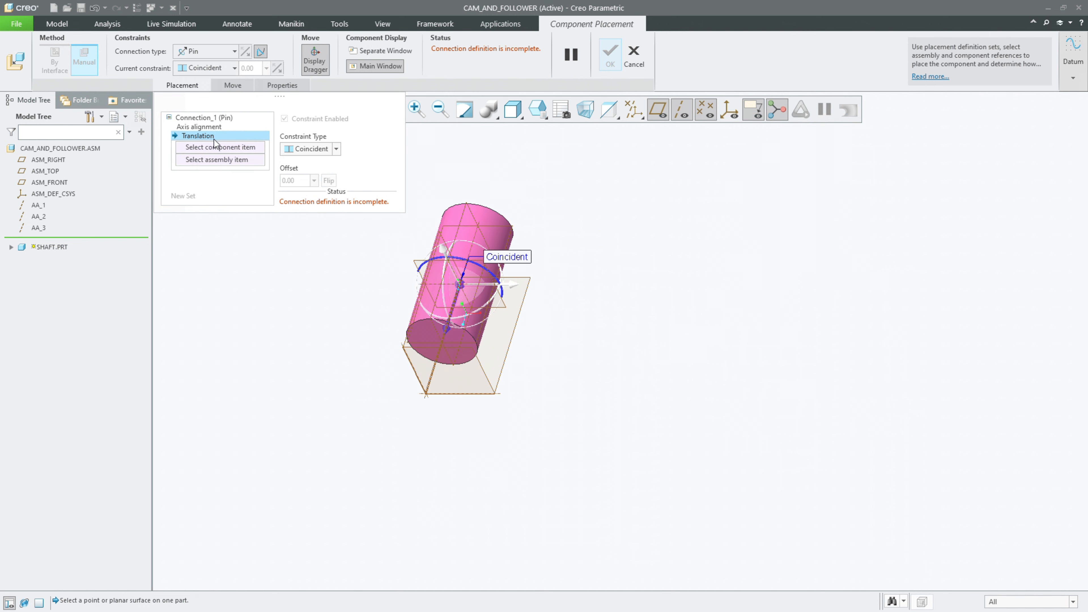
{"action": "left_click", "coordinate": [410, 262]}
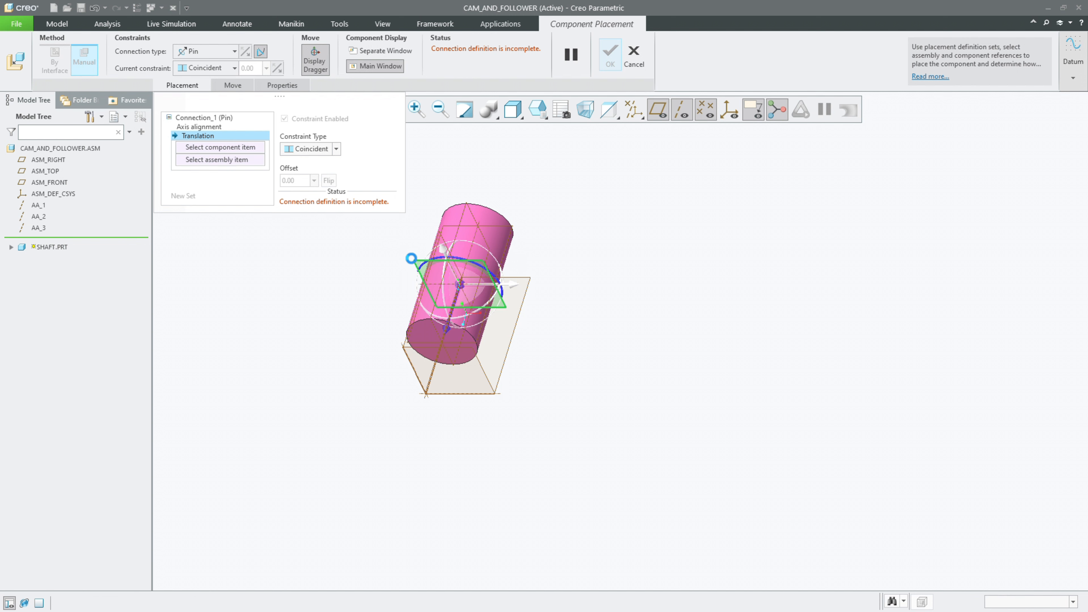
{"action": "left_click", "coordinate": [409, 344]}
{"action": "middle_click", "coordinate": [291, 269]}
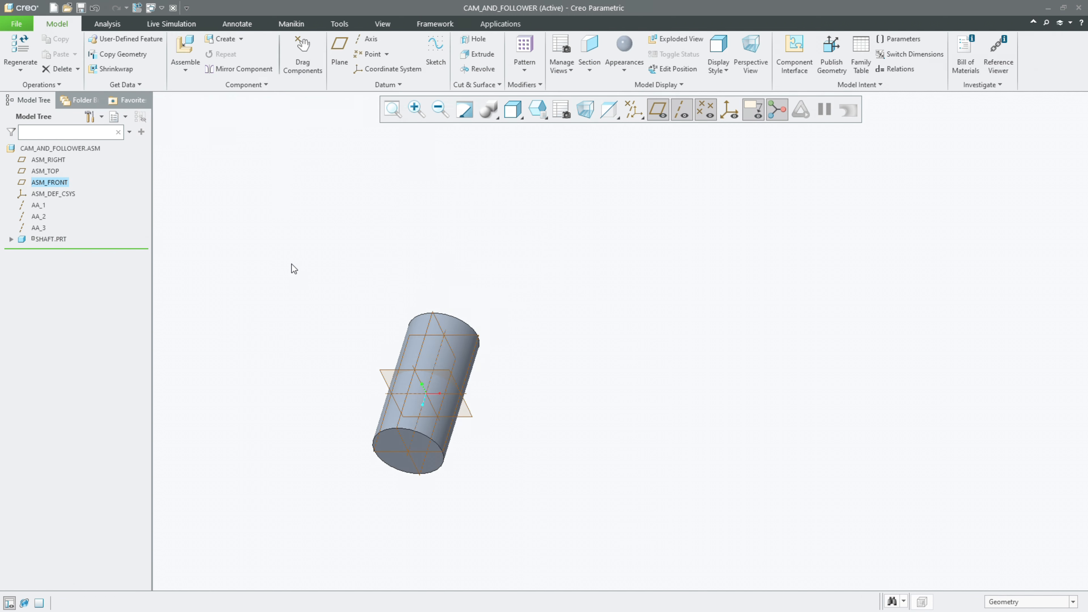
Step: Insert the in-session cam.prt into the assembly and move it away from the shaft
{"action": "left_click", "coordinate": [185, 47]}
{"action": "left_click", "coordinate": [387, 249]}
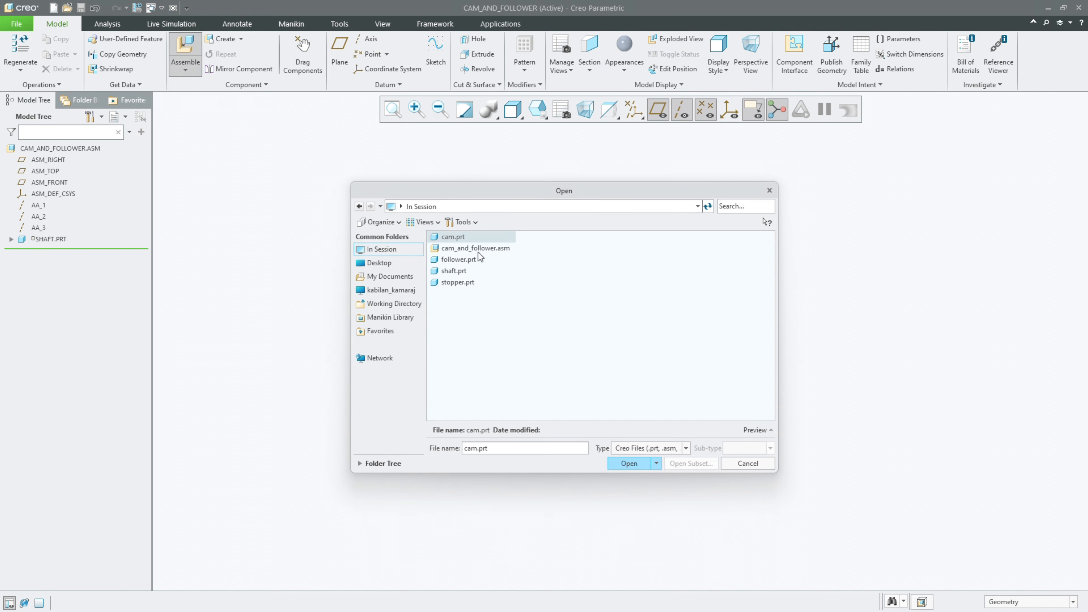
{"action": "double_click", "coordinate": [451, 239]}
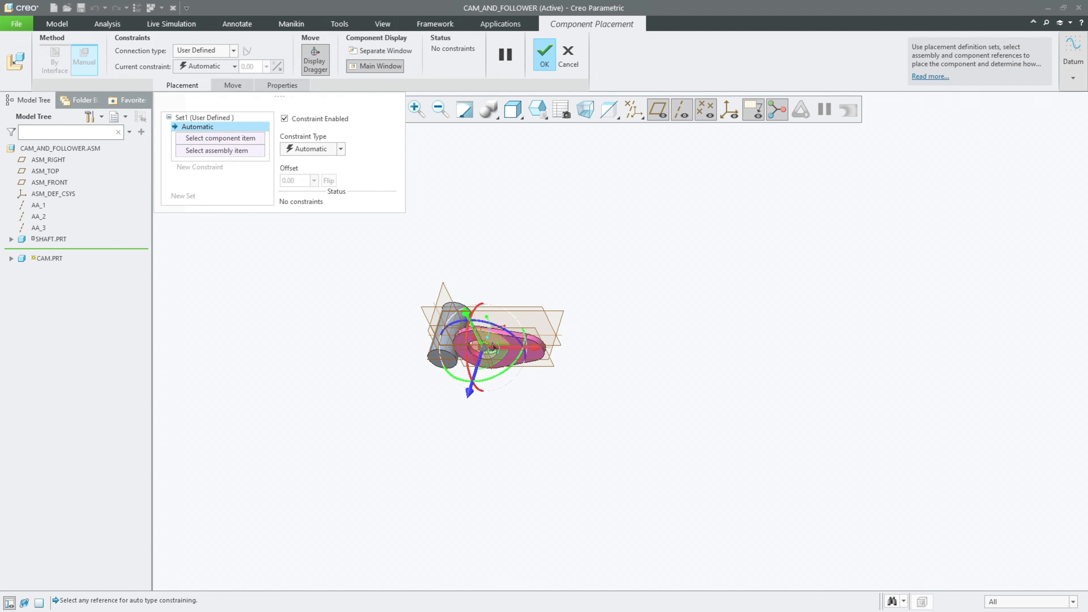
{"action": "left_click_drag", "start_coordinate": [491, 333], "coordinate": [658, 232]}
{"action": "scroll", "coordinate": [706, 214], "scroll_direction": "up", "scroll_amount": 3}
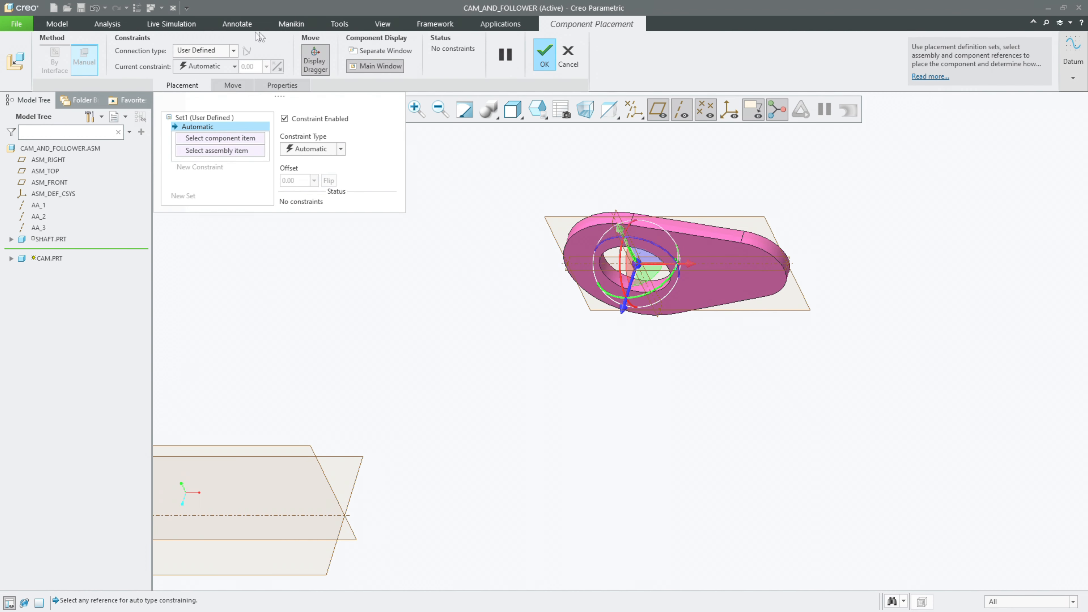
Step: Give the cam a Pin connection and align its datum axis A_1 with assembly axis AA_1
{"action": "left_click", "coordinate": [216, 49]}
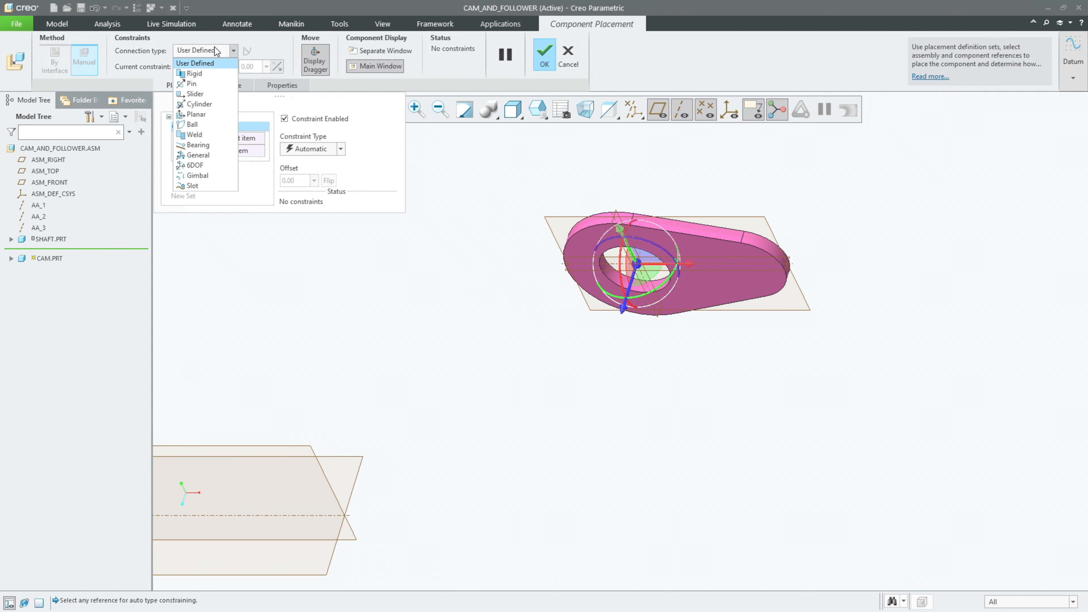
{"action": "left_click", "coordinate": [210, 84]}
{"action": "scroll", "coordinate": [426, 179], "scroll_direction": "up", "scroll_amount": 2}
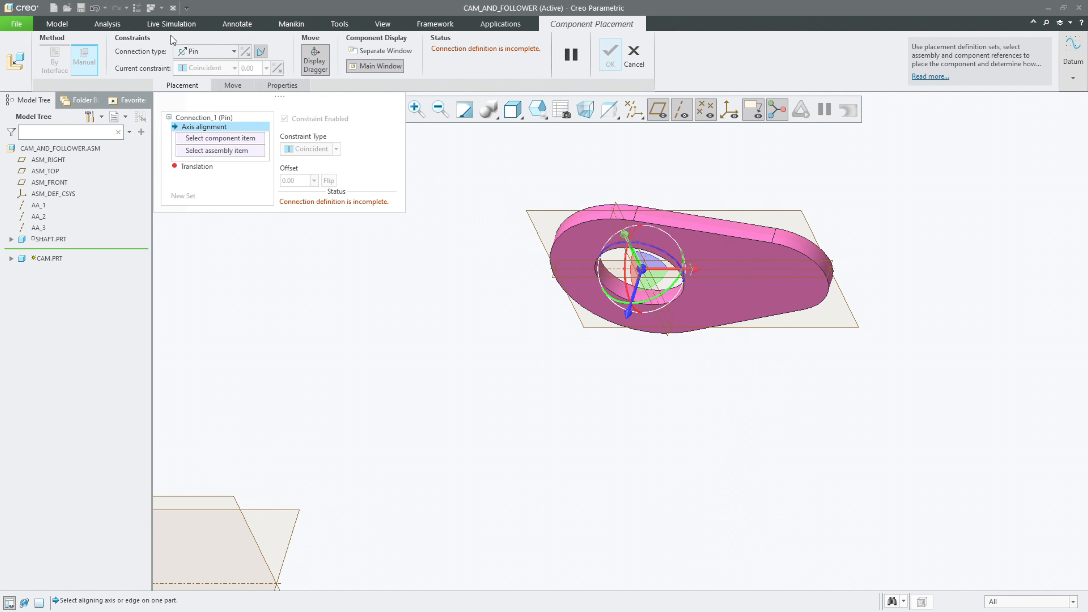
{"action": "scroll", "coordinate": [664, 288], "scroll_direction": "up", "scroll_amount": 4}
{"action": "left_click", "coordinate": [626, 221]}
{"action": "scroll", "coordinate": [557, 240], "scroll_direction": "down", "scroll_amount": 6}
{"action": "scroll", "coordinate": [383, 285], "scroll_direction": "up", "scroll_amount": 2}
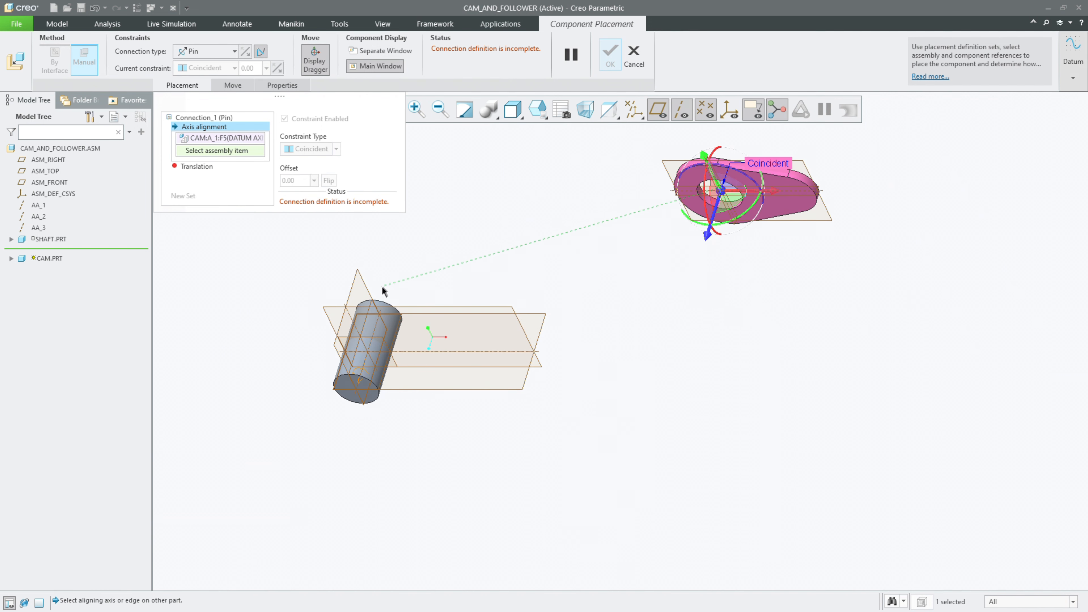
{"action": "left_click", "coordinate": [382, 319]}
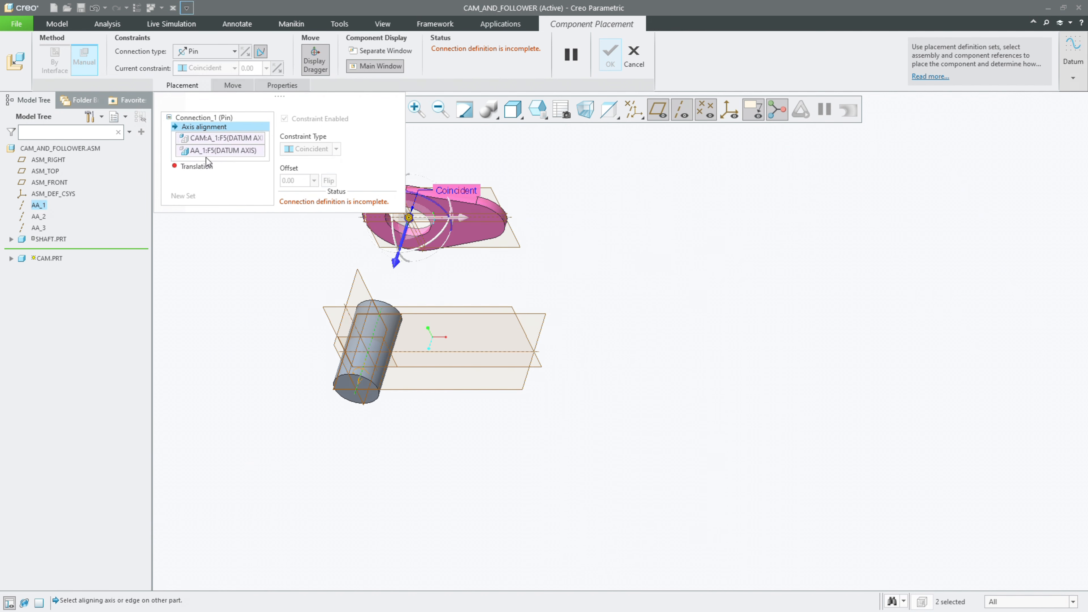
Step: Remove the assembly reference of the cam's axis alignment, pick axis AA_1 for it again, and hide that axis
{"action": "right_click", "coordinate": [205, 154]}
{"action": "left_click", "coordinate": [216, 162]}
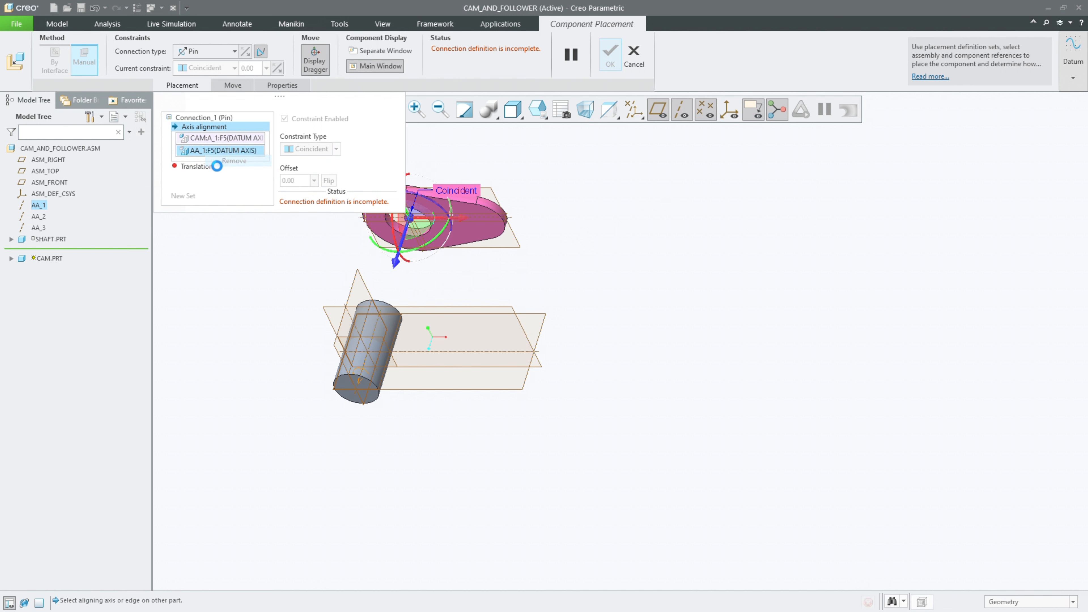
{"action": "left_click", "coordinate": [42, 206]}
{"action": "right_click", "coordinate": [46, 208]}
{"action": "left_click", "coordinate": [59, 212]}
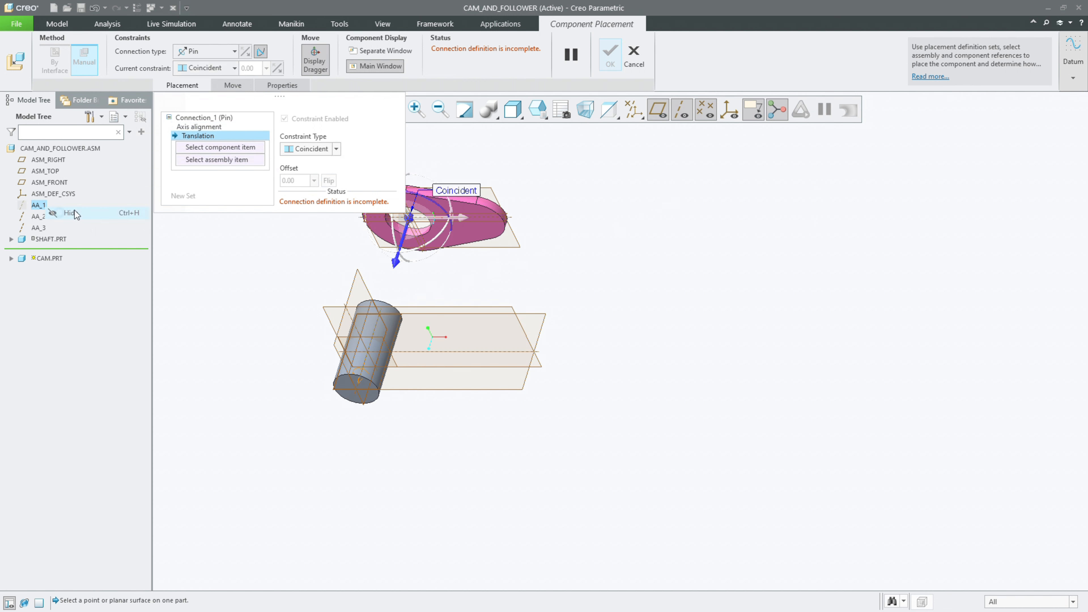
Step: Remove AA_1 from the cam's axis alignment and align the cam's axis with the shaft's axis A_1 instead
{"action": "left_click", "coordinate": [193, 127]}
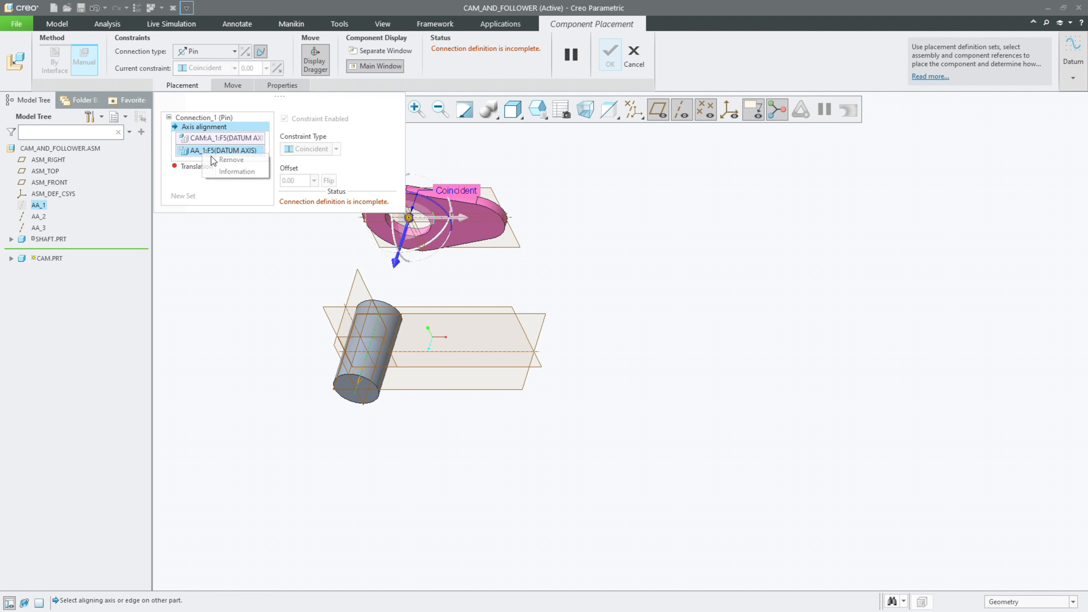
{"action": "left_click", "coordinate": [369, 310]}
{"action": "left_click", "coordinate": [374, 325]}
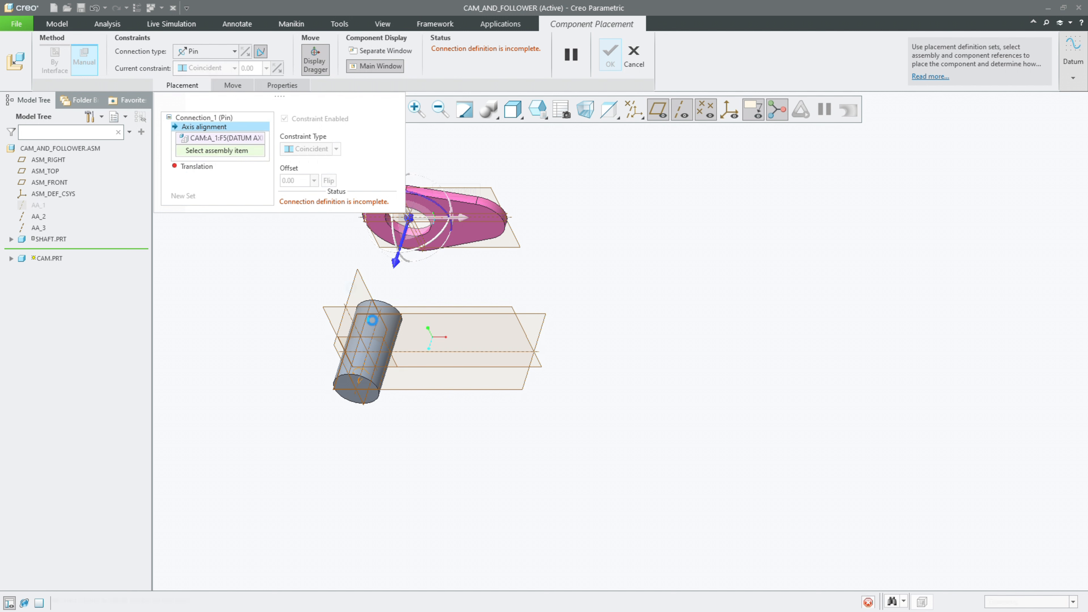
{"action": "left_click", "coordinate": [203, 127]}
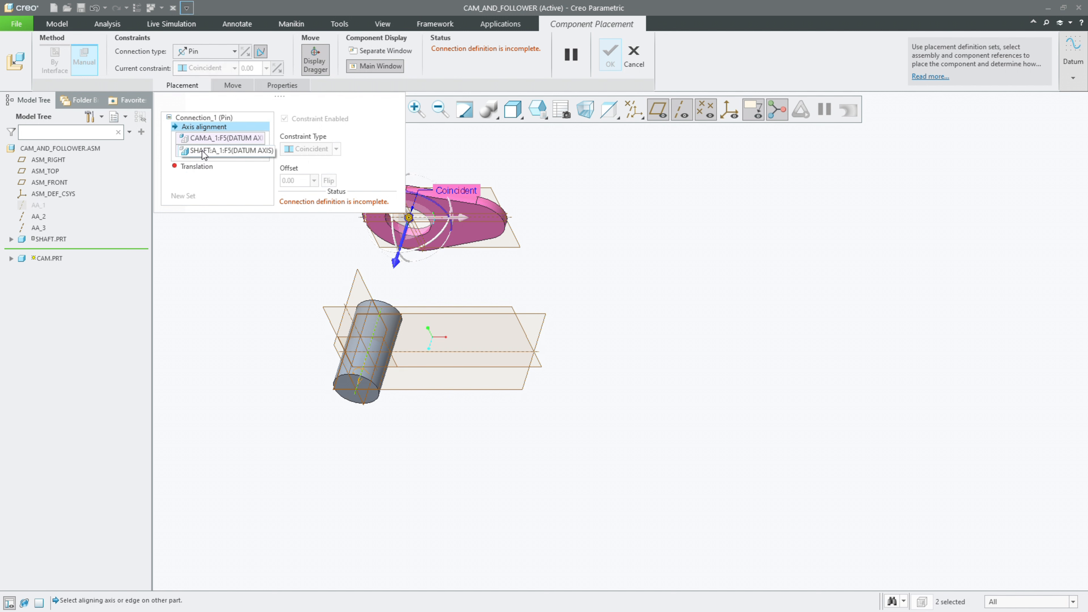
{"action": "scroll", "coordinate": [743, 385], "scroll_direction": "up", "scroll_amount": 1}
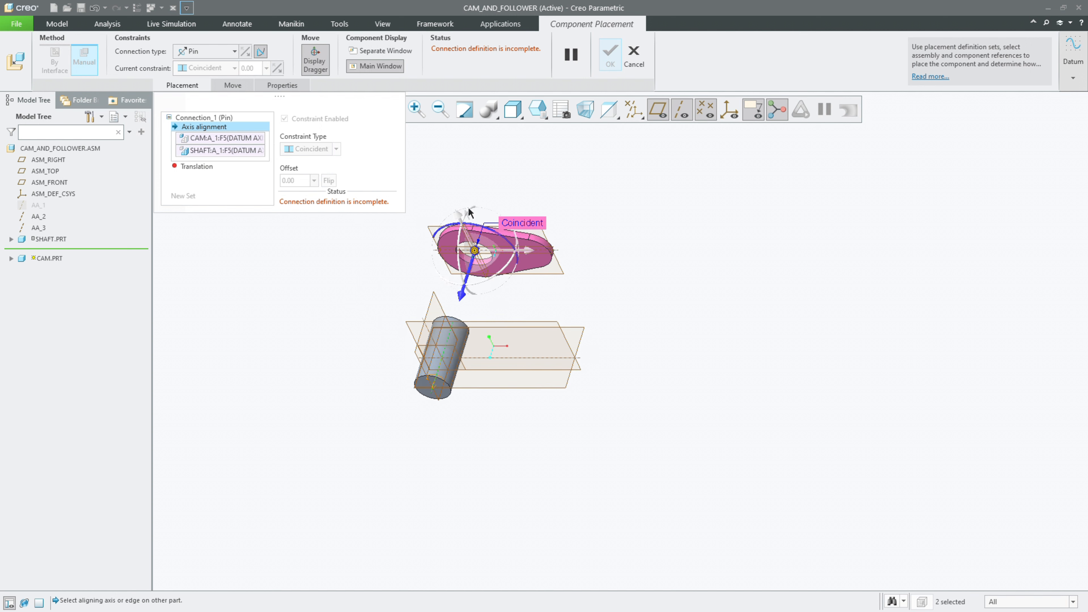
Step: Make the cam's FRONT plane coincident with the shaft's mid-length datum plane as the Pin translation reference, and accept the placement
{"action": "left_click", "coordinate": [197, 168]}
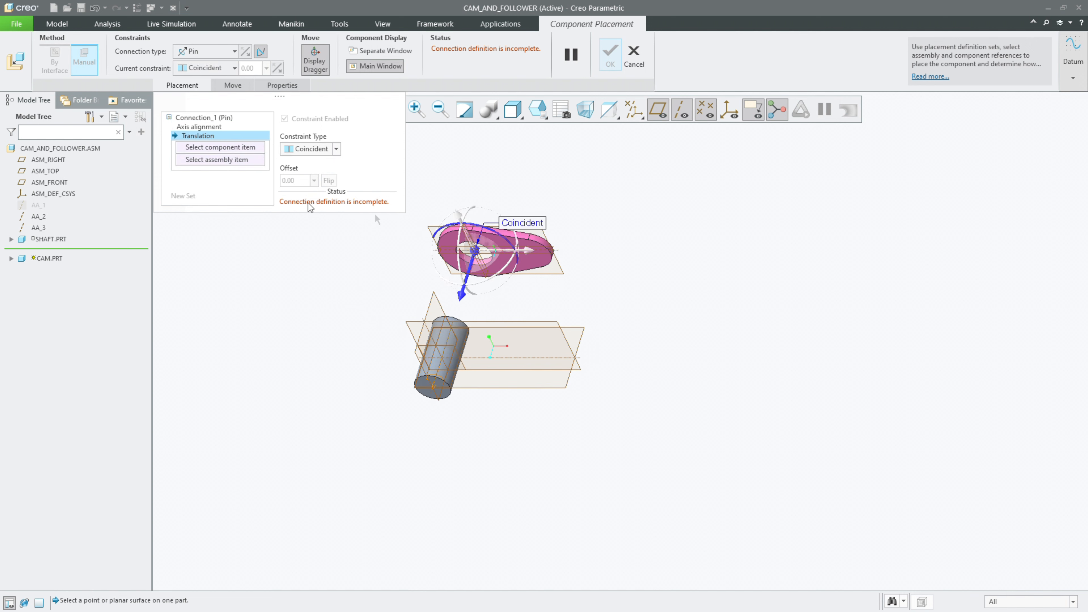
{"action": "left_click", "coordinate": [428, 230]}
{"action": "left_click", "coordinate": [428, 230]}
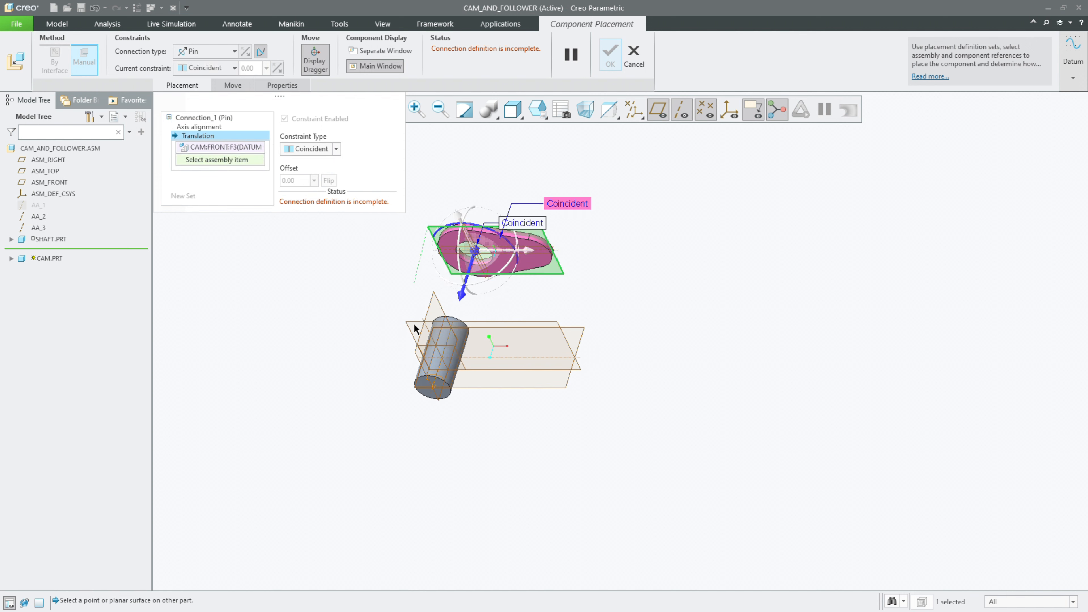
{"action": "left_click", "coordinate": [417, 343]}
{"action": "middle_click", "coordinate": [468, 253]}
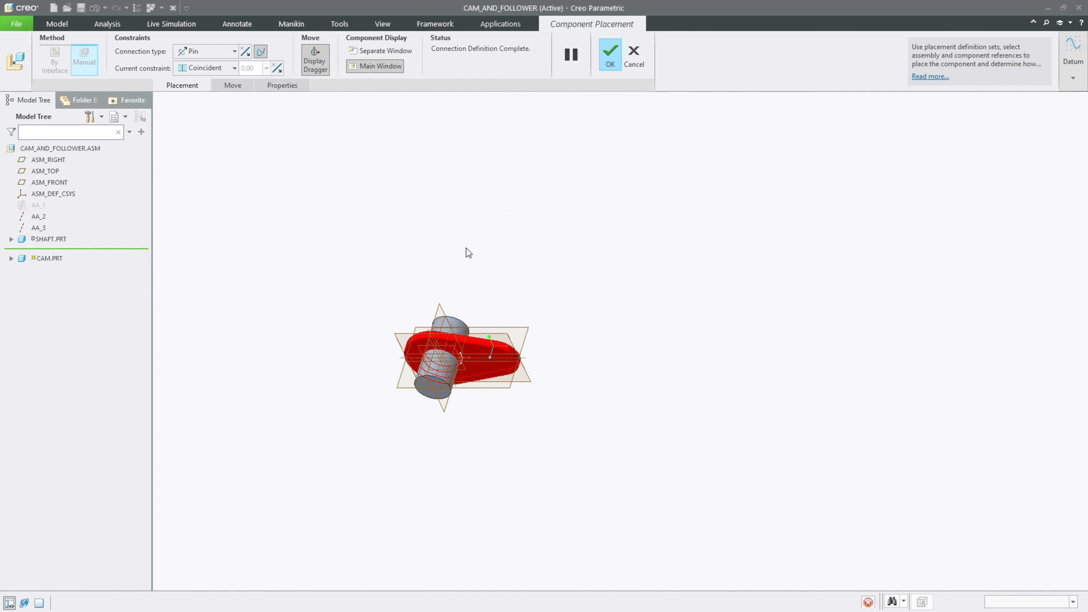
Step: Show the hidden assembly axis AA_1 again and clear the selection
{"action": "right_click", "coordinate": [49, 208]}
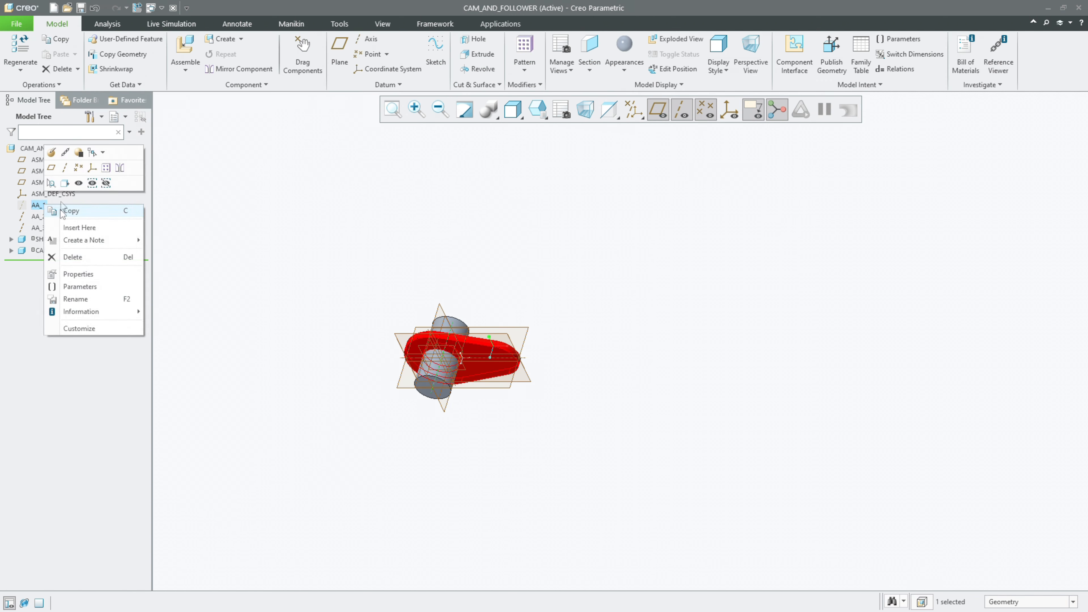
{"action": "left_click", "coordinate": [73, 184]}
{"action": "left_click", "coordinate": [372, 218]}
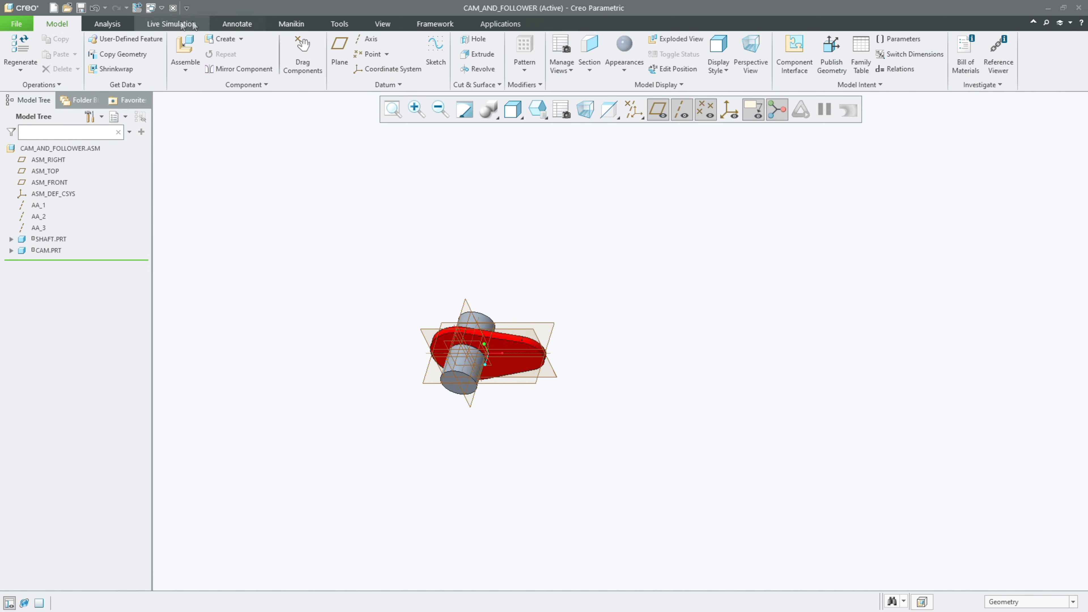
Step: Insert the in-session follower.prt into the assembly and move it away from the cam and shaft
{"action": "left_click", "coordinate": [185, 51]}
{"action": "left_click", "coordinate": [381, 250]}
{"action": "left_click", "coordinate": [457, 260]}
{"action": "double_click", "coordinate": [457, 259]}
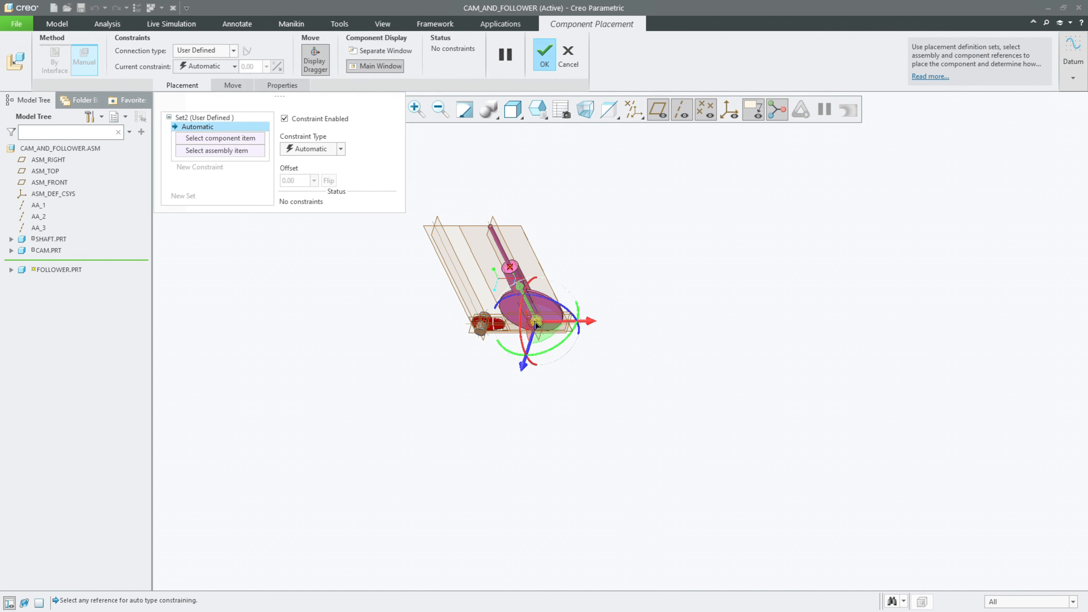
{"action": "left_click_drag", "start_coordinate": [535, 320], "coordinate": [628, 265]}
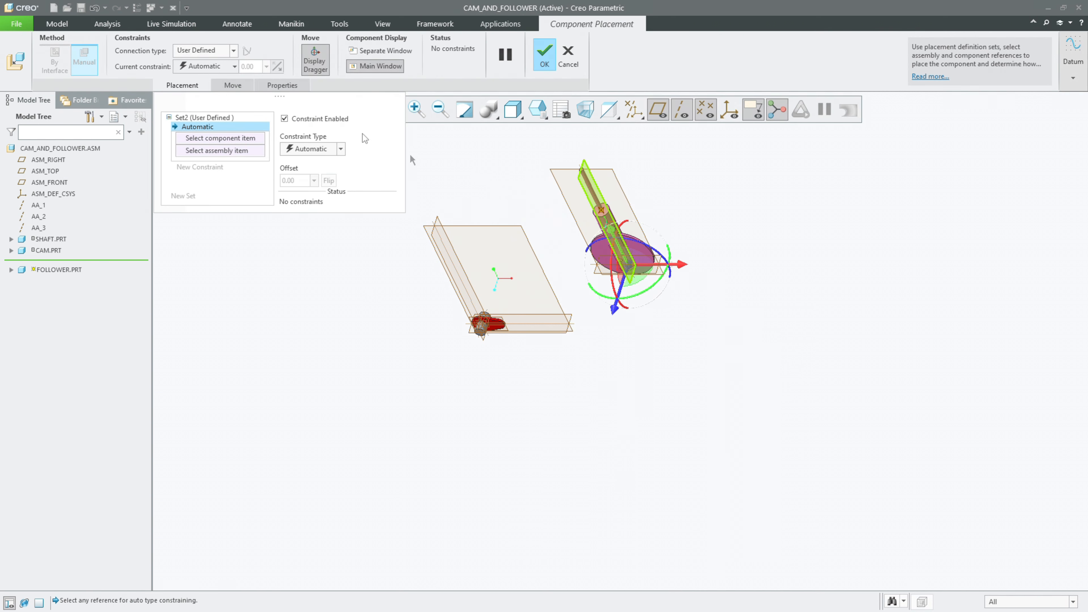
Step: Give the follower a Slider connection and align its datum axis A_2 with assembly axis AA_2
{"action": "left_click", "coordinate": [186, 50]}
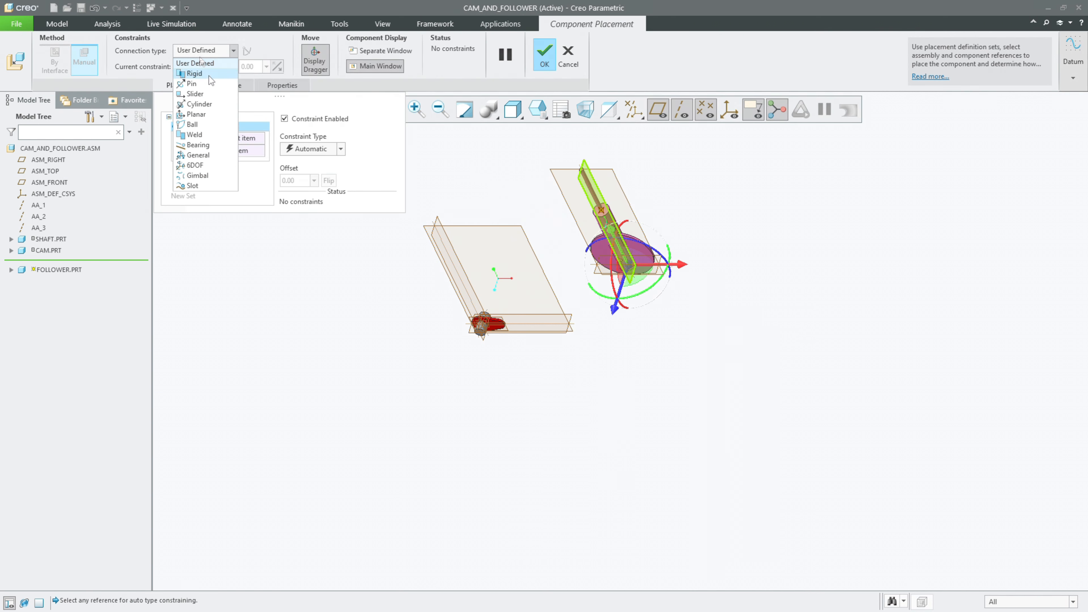
{"action": "left_click", "coordinate": [207, 93]}
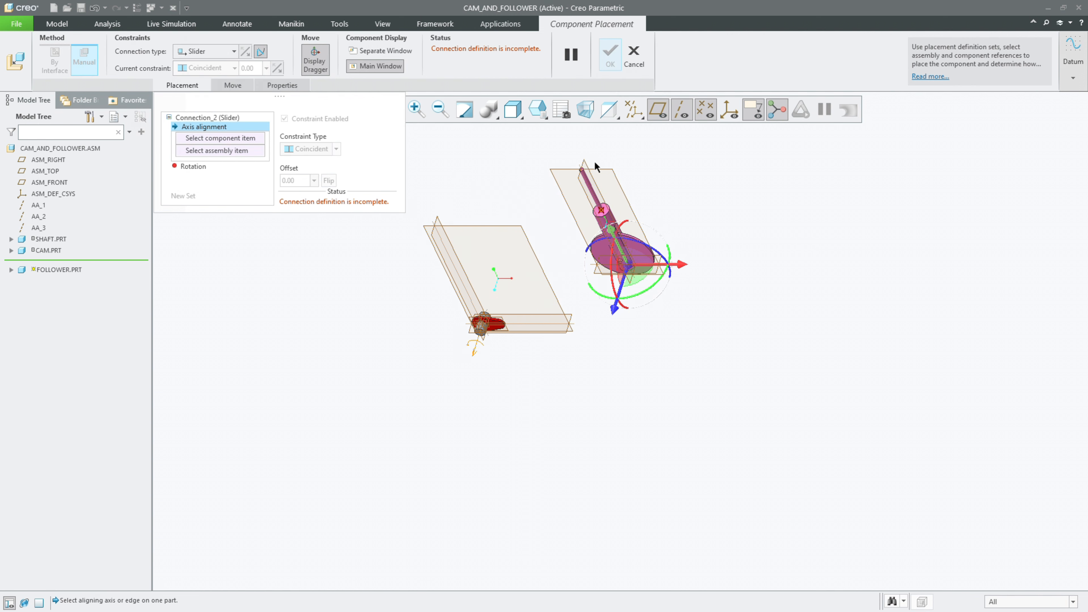
{"action": "scroll", "coordinate": [594, 160], "scroll_direction": "up", "scroll_amount": 5}
{"action": "left_click", "coordinate": [599, 206]}
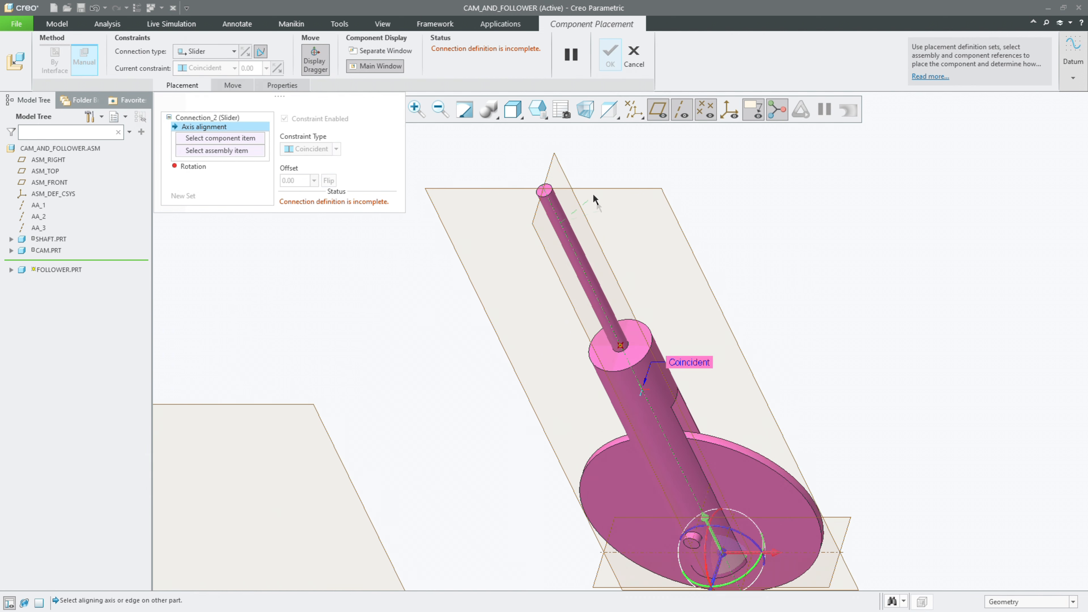
{"action": "scroll", "coordinate": [596, 202], "scroll_direction": "down", "scroll_amount": 5}
{"action": "left_click", "coordinate": [402, 277]}
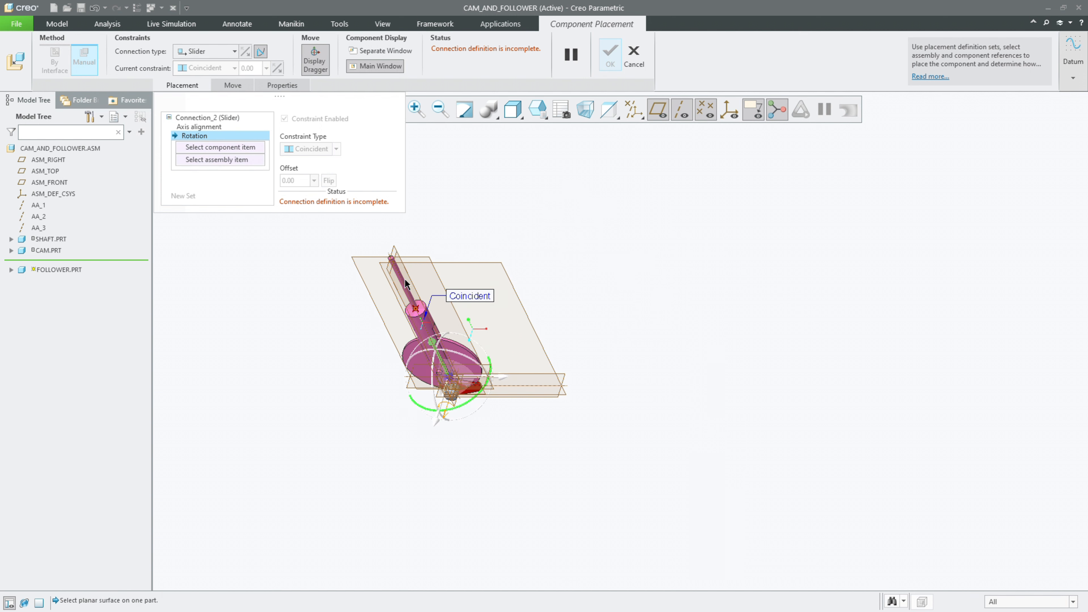
{"action": "left_click", "coordinate": [207, 126]}
{"action": "left_click", "coordinate": [212, 151]}
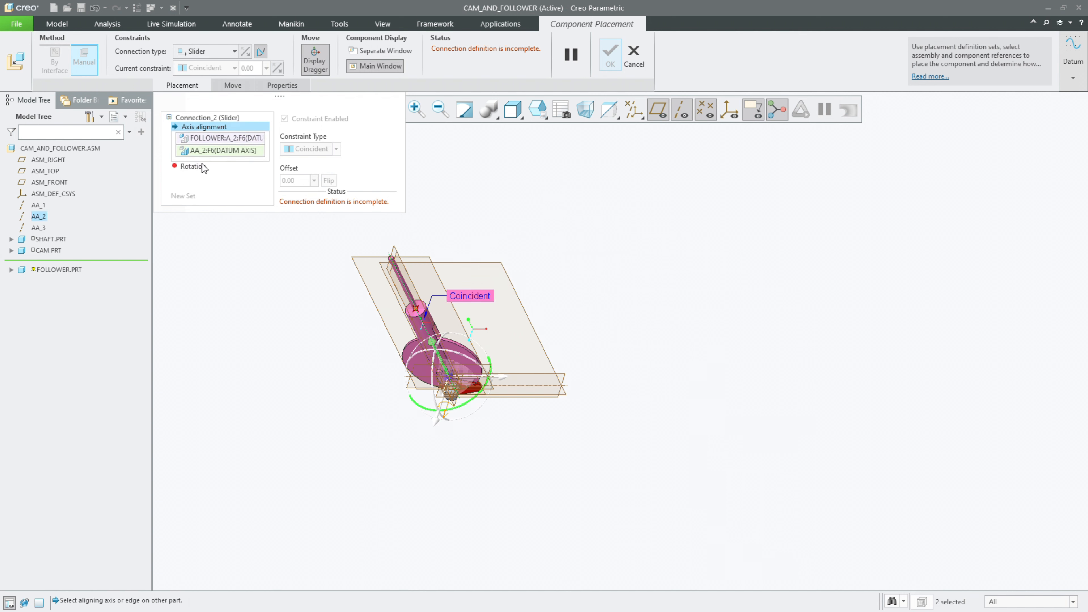
Step: Set the Slider's rotation references to the follower's FRONT plane and ASM_FRONT, and accept the follower's placement
{"action": "left_click", "coordinate": [192, 167]}
{"action": "left_click", "coordinate": [205, 148]}
{"action": "scroll", "coordinate": [522, 222], "scroll_direction": "up", "scroll_amount": 2}
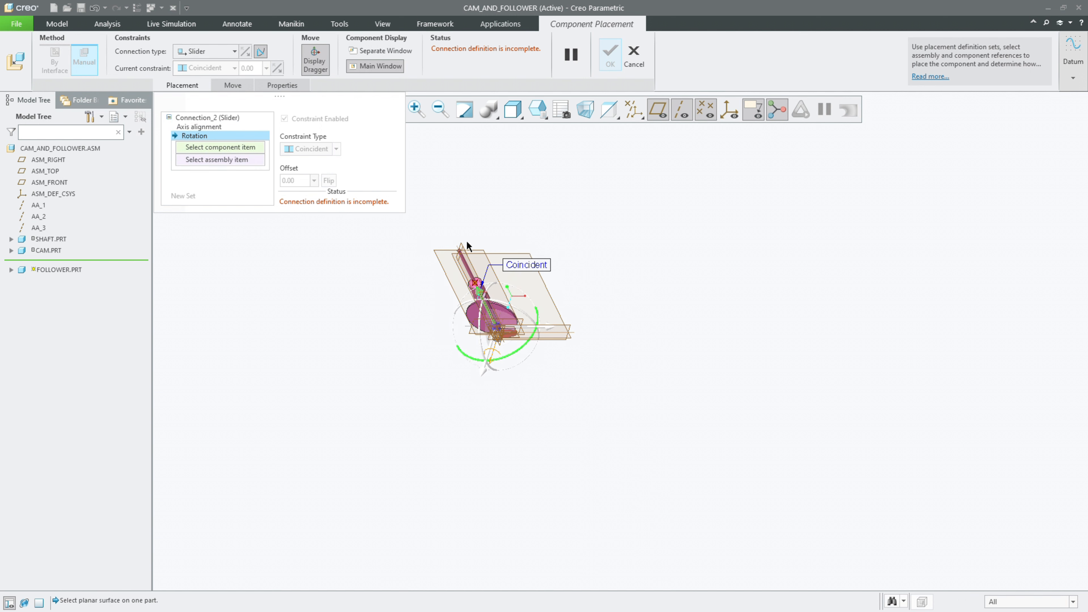
{"action": "scroll", "coordinate": [464, 241], "scroll_direction": "down", "scroll_amount": 4}
{"action": "left_click", "coordinate": [428, 261]}
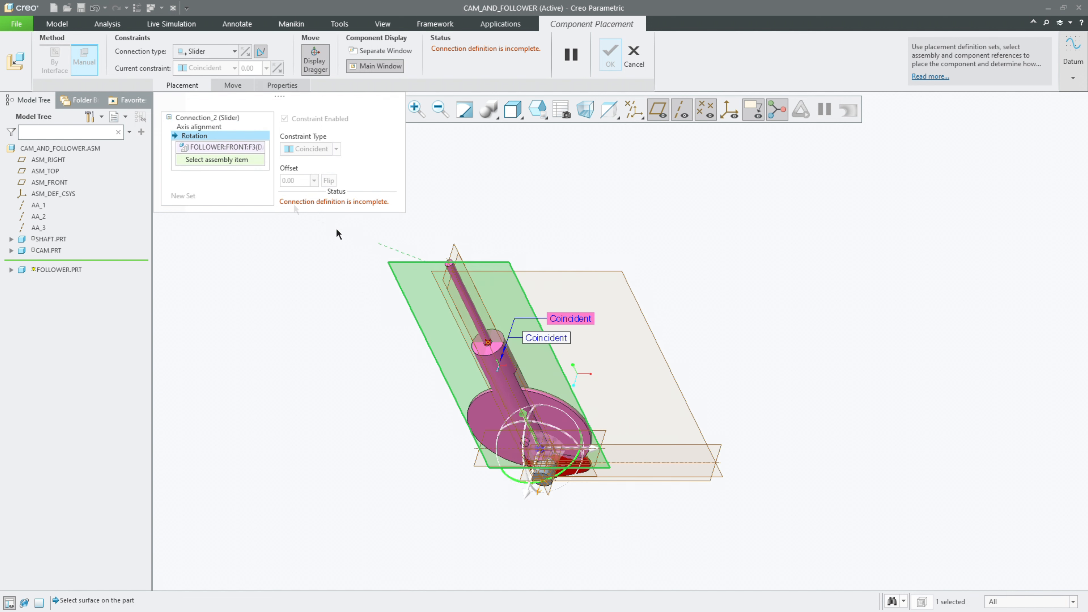
{"action": "left_click", "coordinate": [540, 278]}
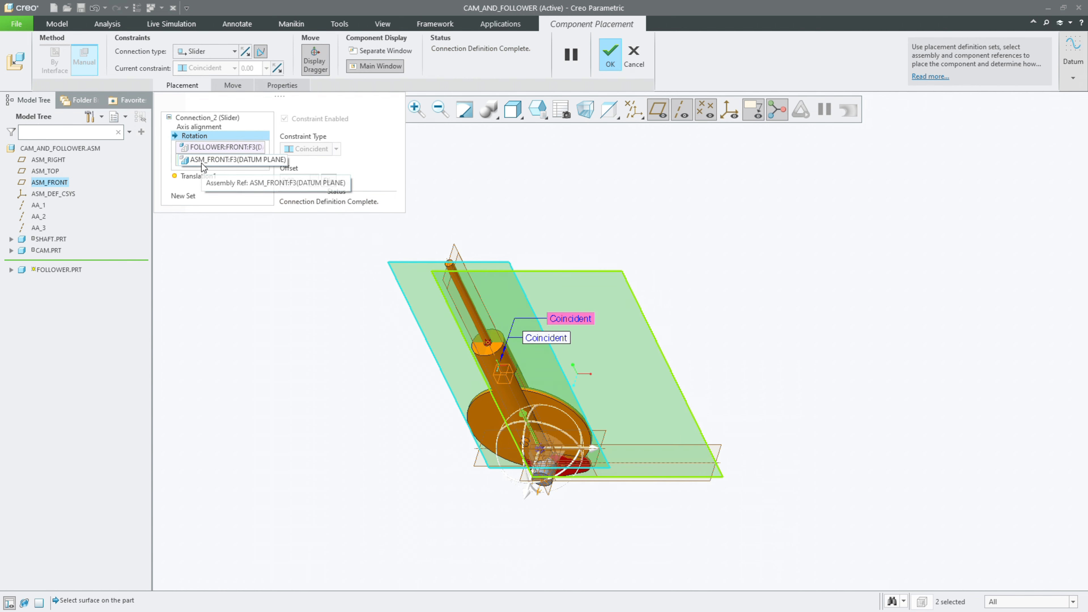
{"action": "left_click", "coordinate": [200, 127]}
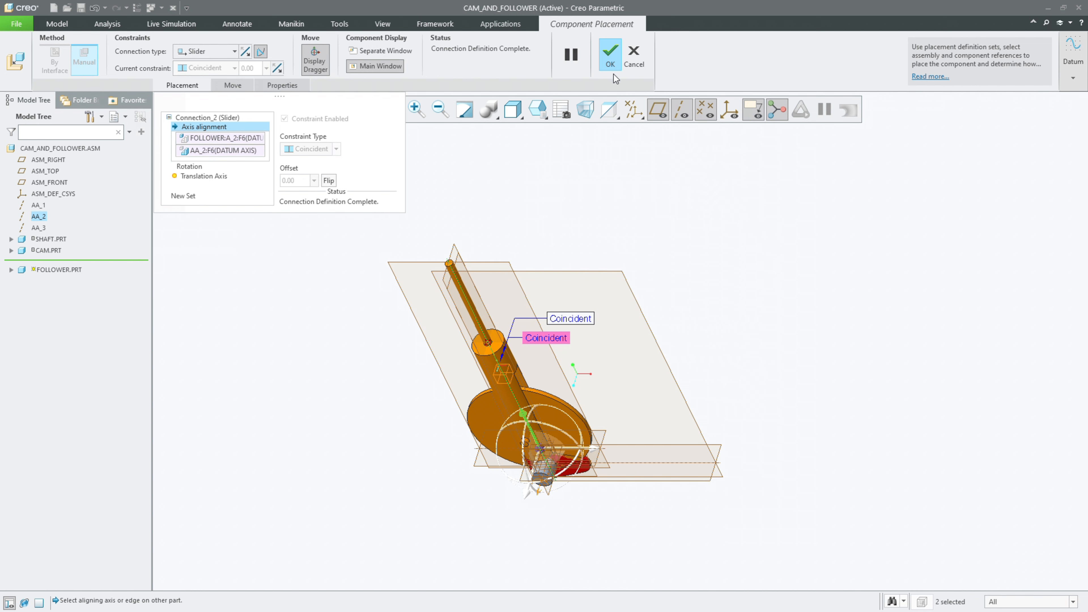
{"action": "left_click", "coordinate": [610, 55]}
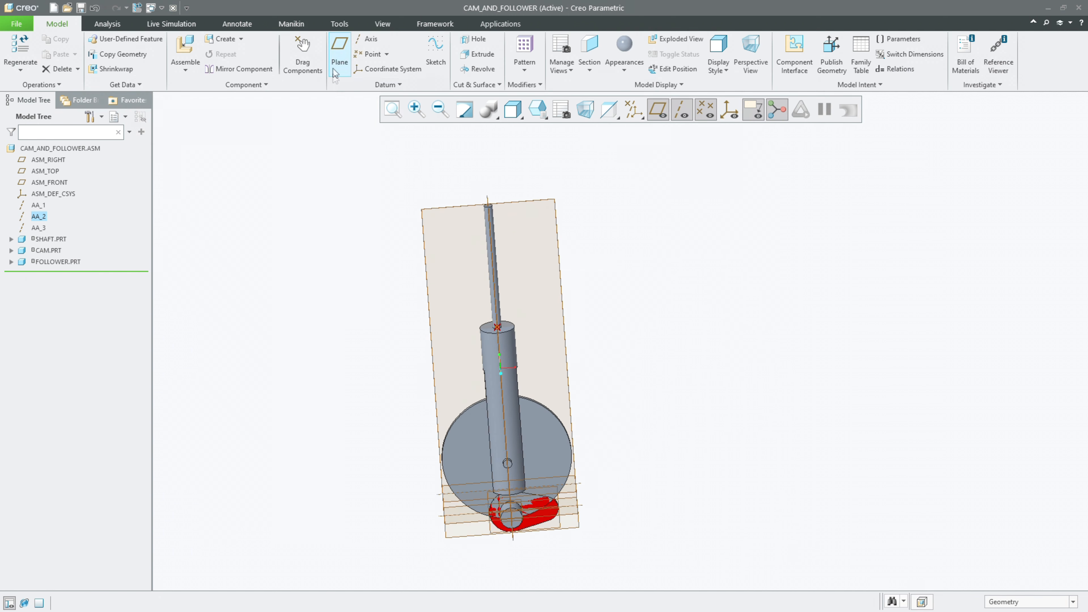
Step: Use Drag Components to slide the follower up along its axis until its disc sits above the cam
{"action": "left_click", "coordinate": [316, 57]}
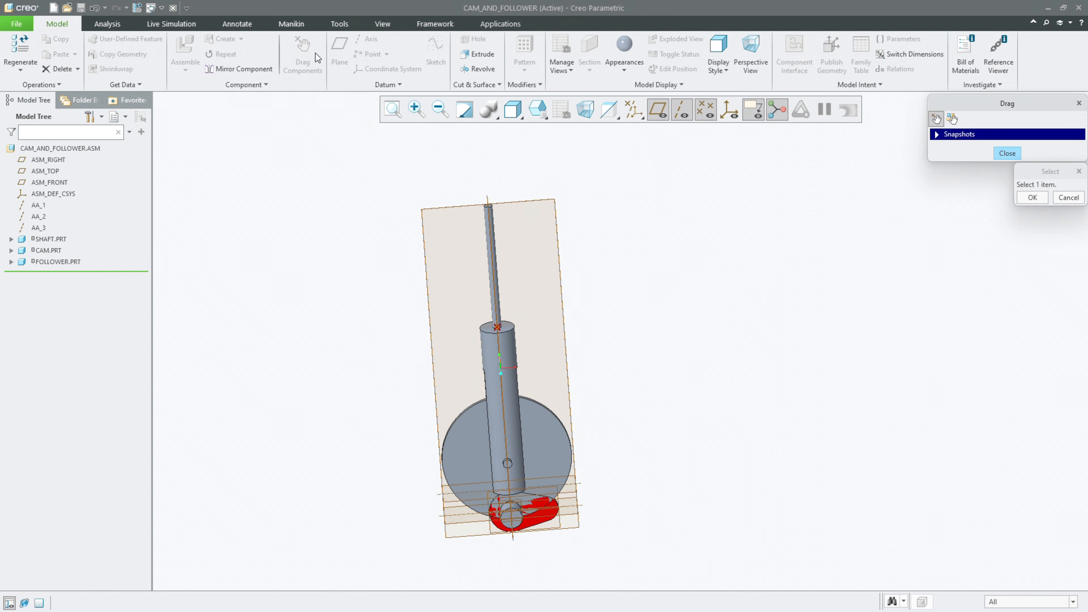
{"action": "left_click", "coordinate": [507, 350]}
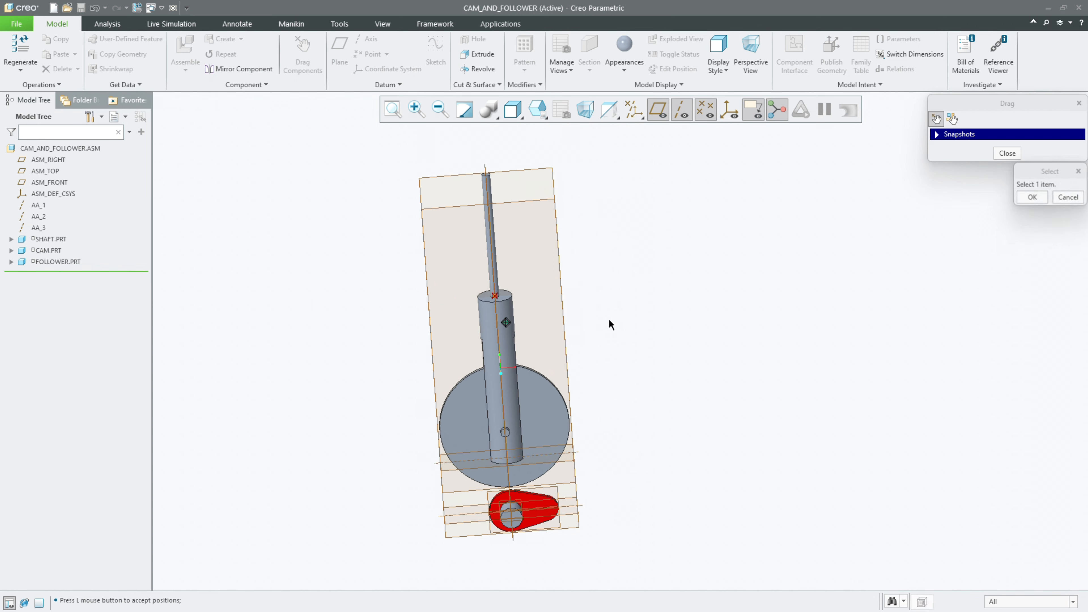
{"action": "mouse_move", "coordinate": [741, 254]}
{"action": "middle_mouse_down"}
{"action": "mouse_move", "coordinate": [699, 259]}
{"action": "mouse_move", "coordinate": [743, 273]}
{"action": "middle_mouse_up"}
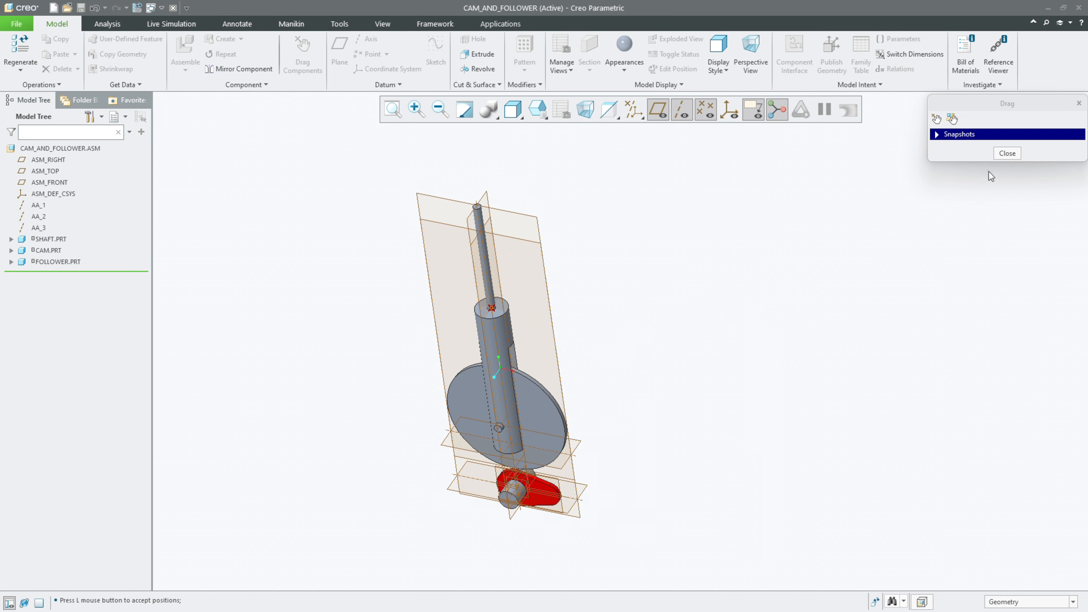
{"action": "left_click", "coordinate": [1007, 153]}
Step: Insert the in-session stopper.prt into the assembly and move it up, clear of the other parts
{"action": "left_click", "coordinate": [536, 114]}
{"action": "left_click", "coordinate": [564, 146]}
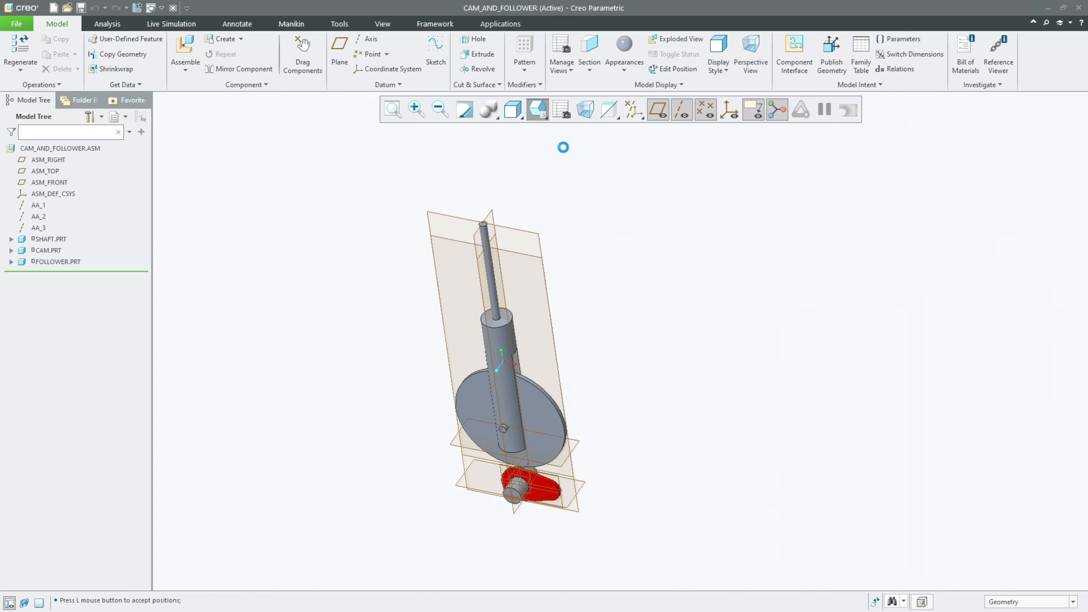
{"action": "left_click", "coordinate": [537, 117]}
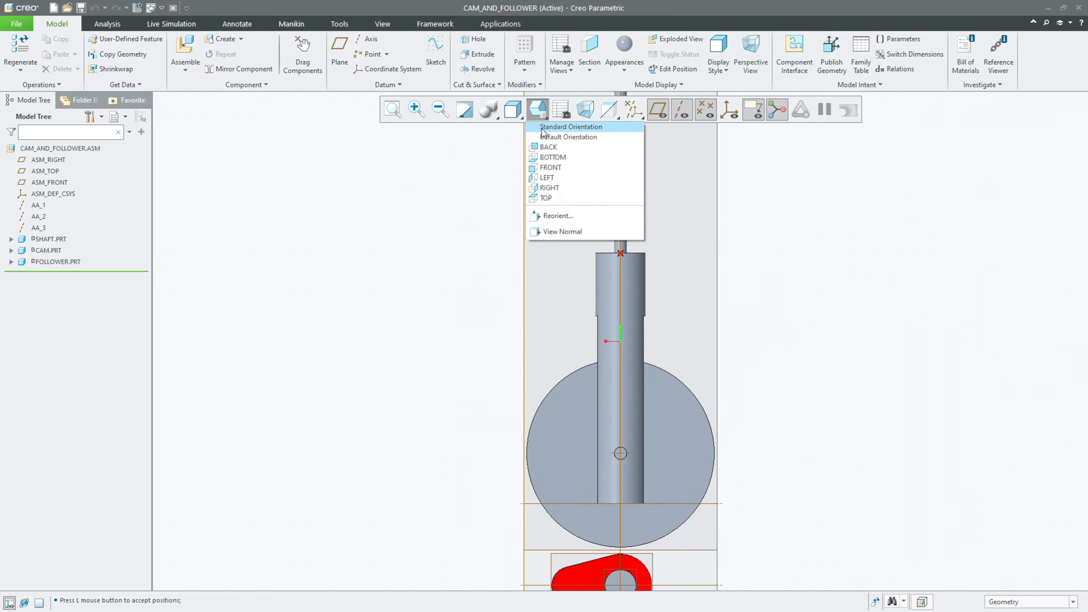
{"action": "left_click", "coordinate": [559, 130]}
{"action": "scroll", "coordinate": [498, 267], "scroll_direction": "down", "scroll_amount": 2}
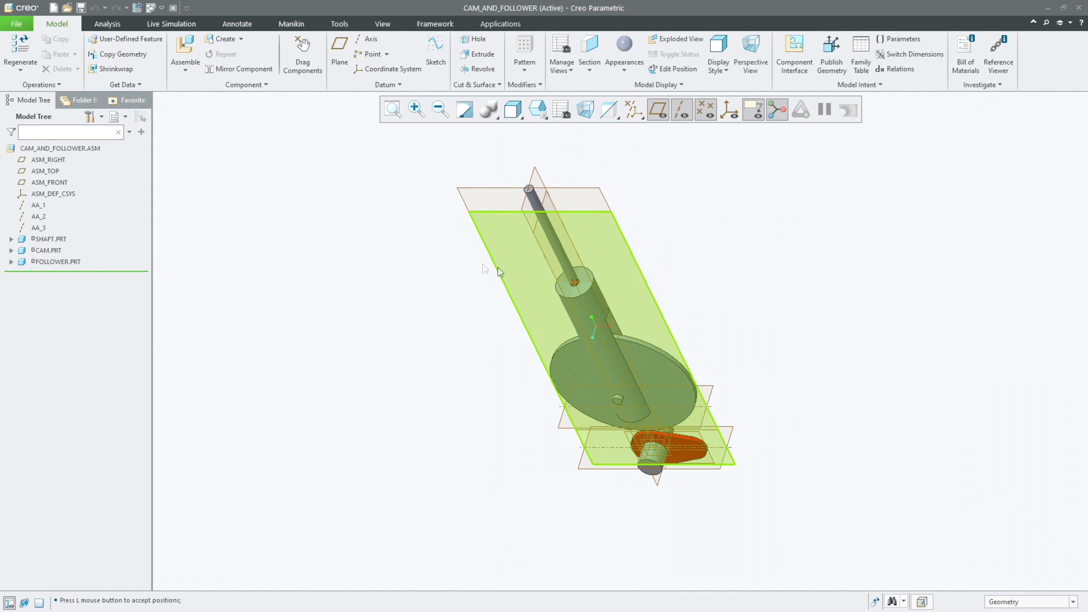
{"action": "left_click", "coordinate": [185, 51]}
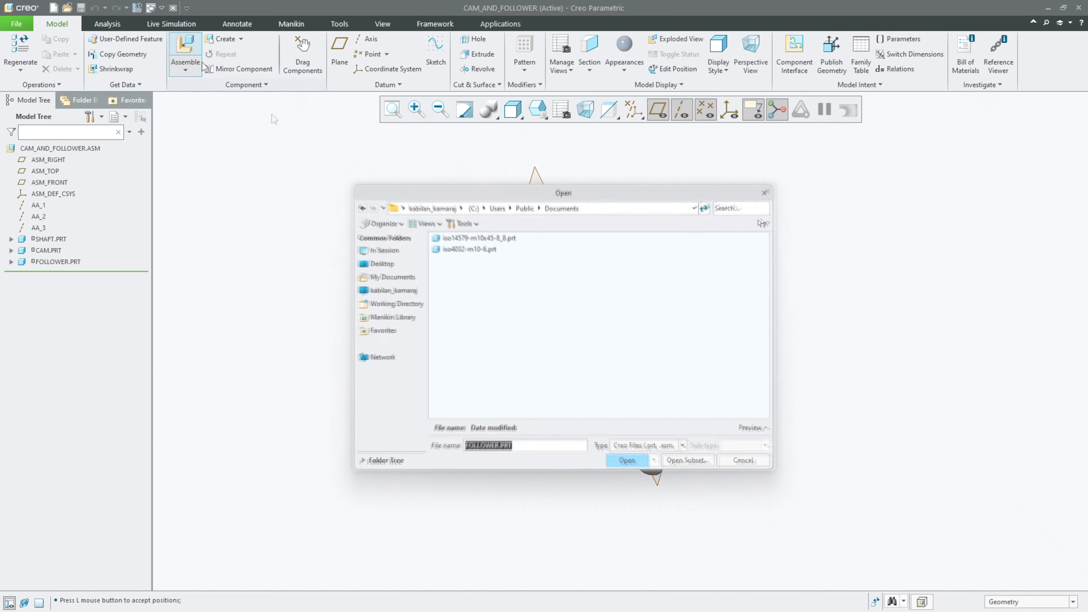
{"action": "left_click", "coordinate": [377, 249]}
{"action": "double_click", "coordinate": [459, 282]}
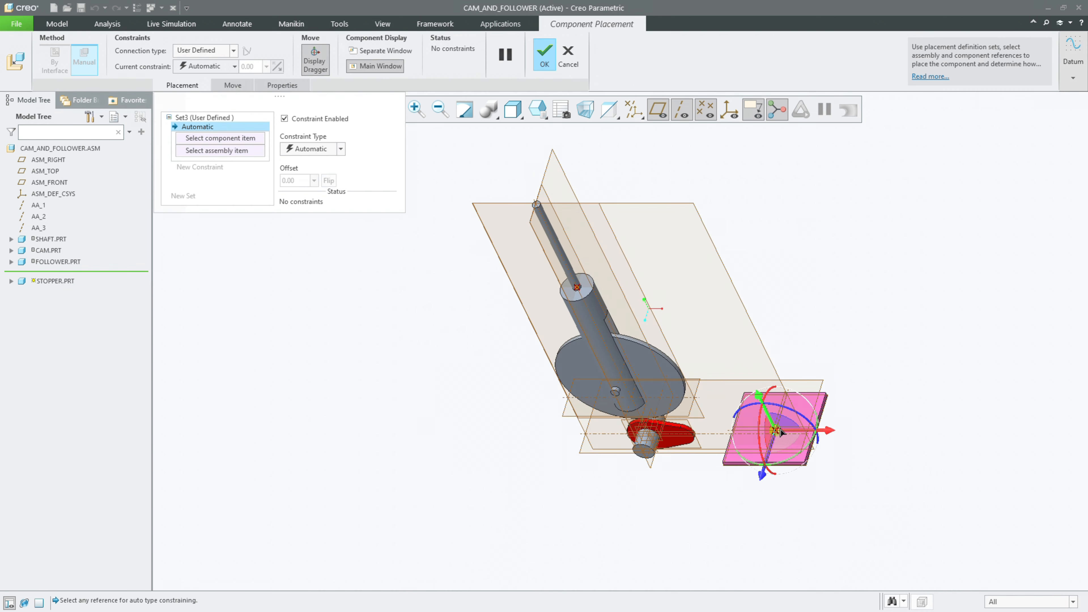
{"action": "left_click_drag", "start_coordinate": [787, 435], "coordinate": [810, 213]}
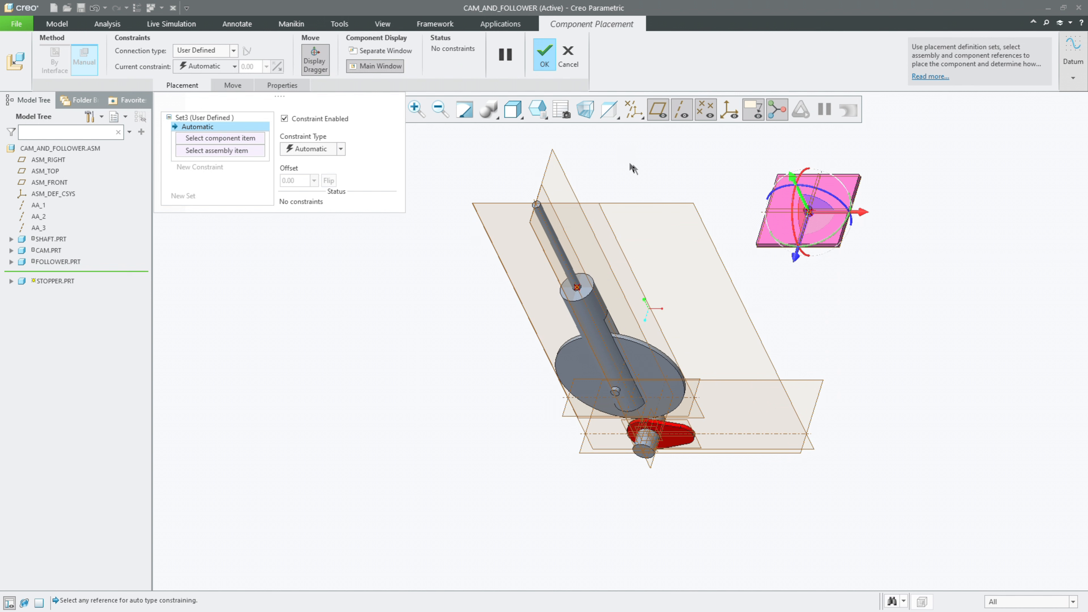
Step: Hide the datum axes and points, and constrain the stopper's TOP plane to ASM_TOP with a Distance offset of 250 mm
{"action": "left_click", "coordinate": [682, 110]}
{"action": "left_click", "coordinate": [705, 110]}
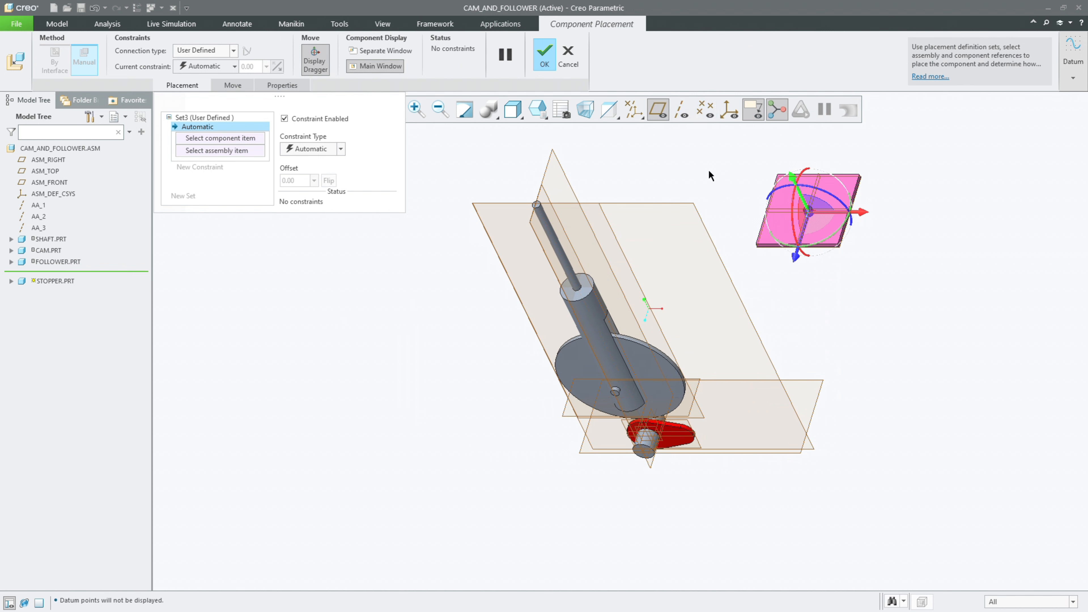
{"action": "left_click", "coordinate": [258, 140]}
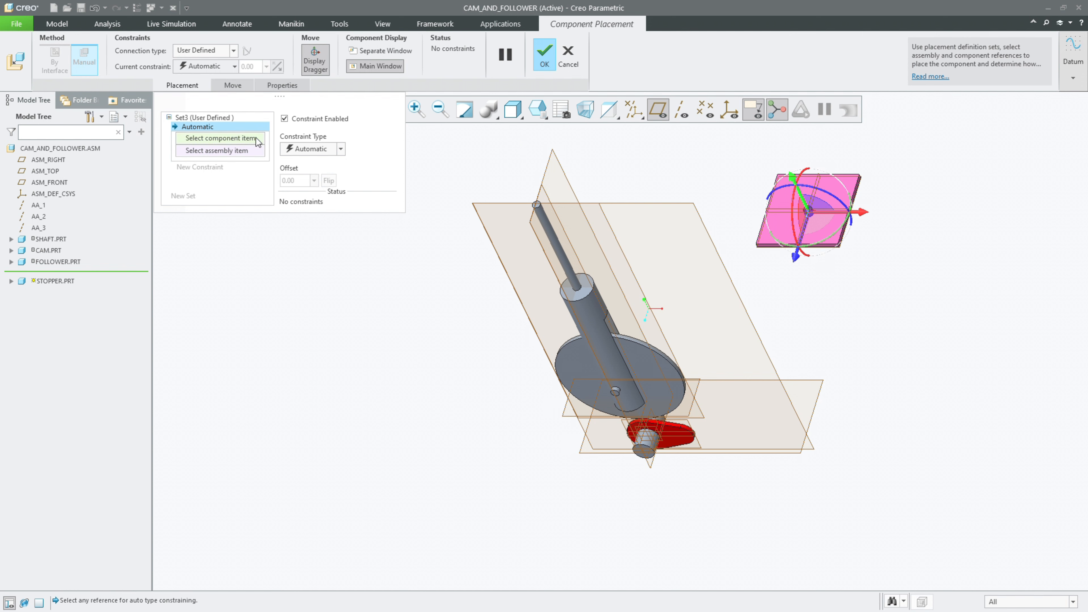
{"action": "left_click", "coordinate": [755, 247]}
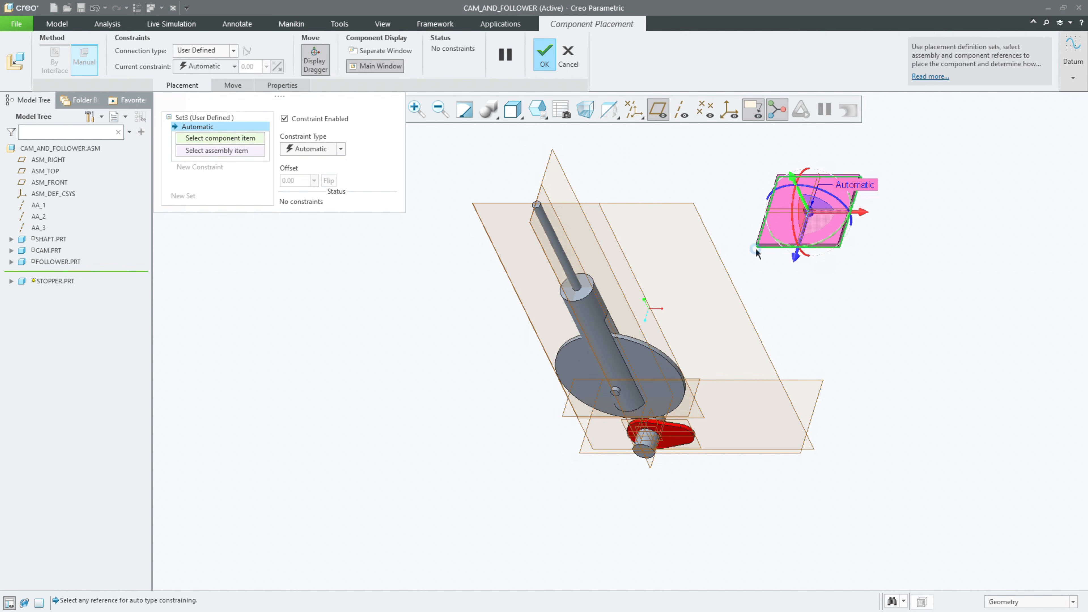
{"action": "left_click", "coordinate": [793, 378]}
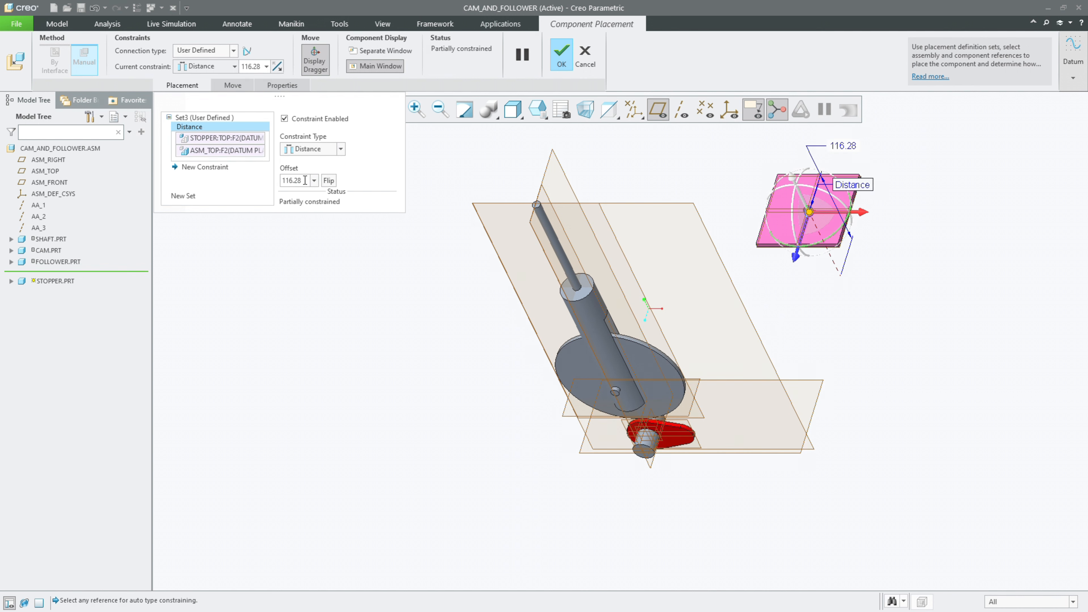
{"action": "type", "text": "25"}
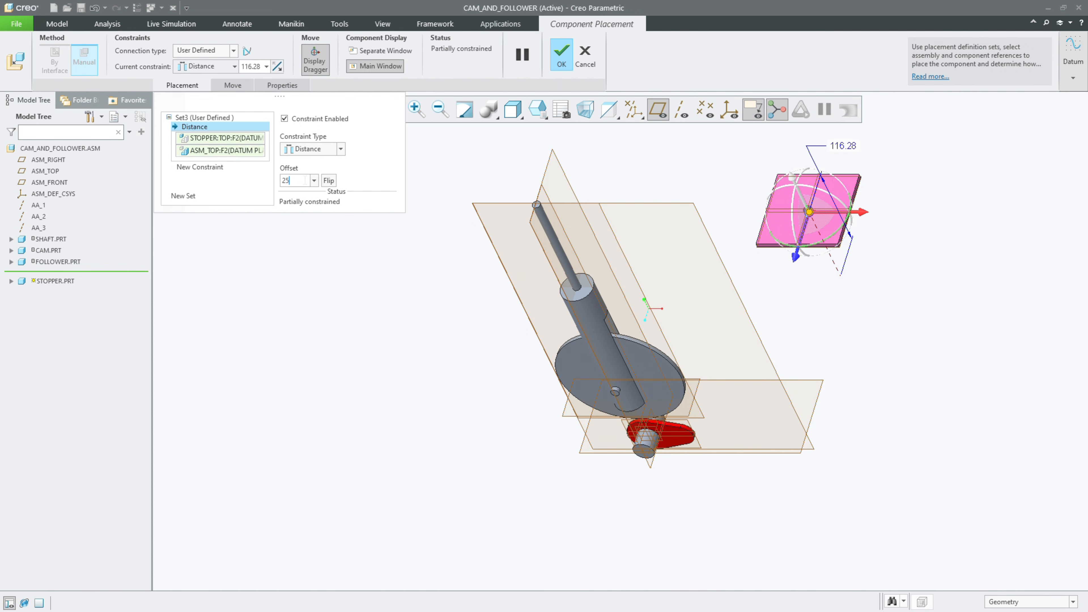
{"action": "type", "text": "0"}
{"action": "key", "text": "Return"}
Step: From the front view, try stopper offsets of 325 mm and 350 mm above ASM_TOP
{"action": "left_click", "coordinate": [538, 107]}
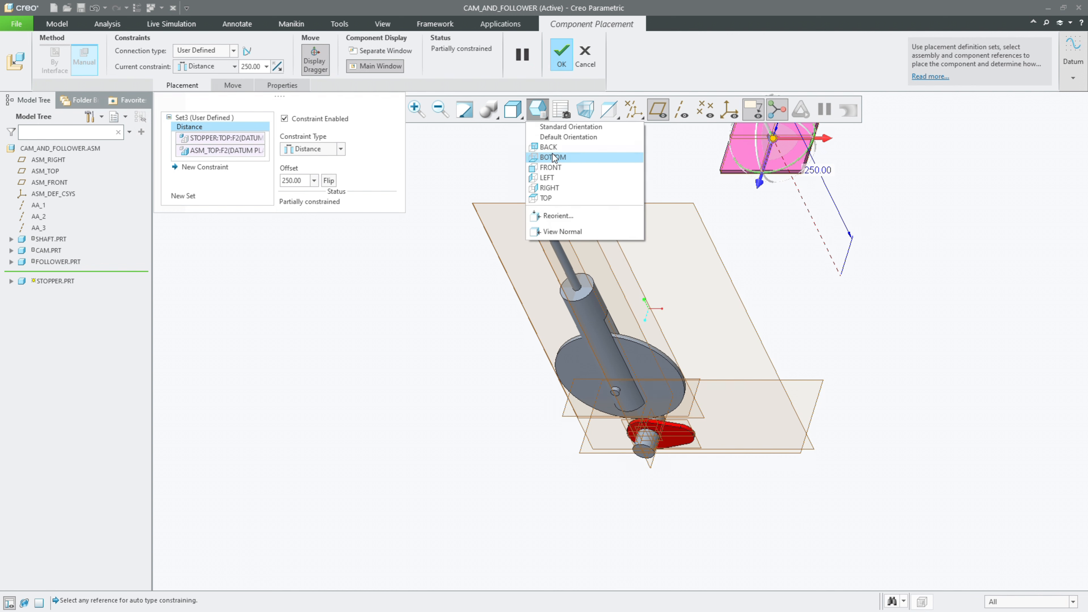
{"action": "left_click", "coordinate": [550, 166]}
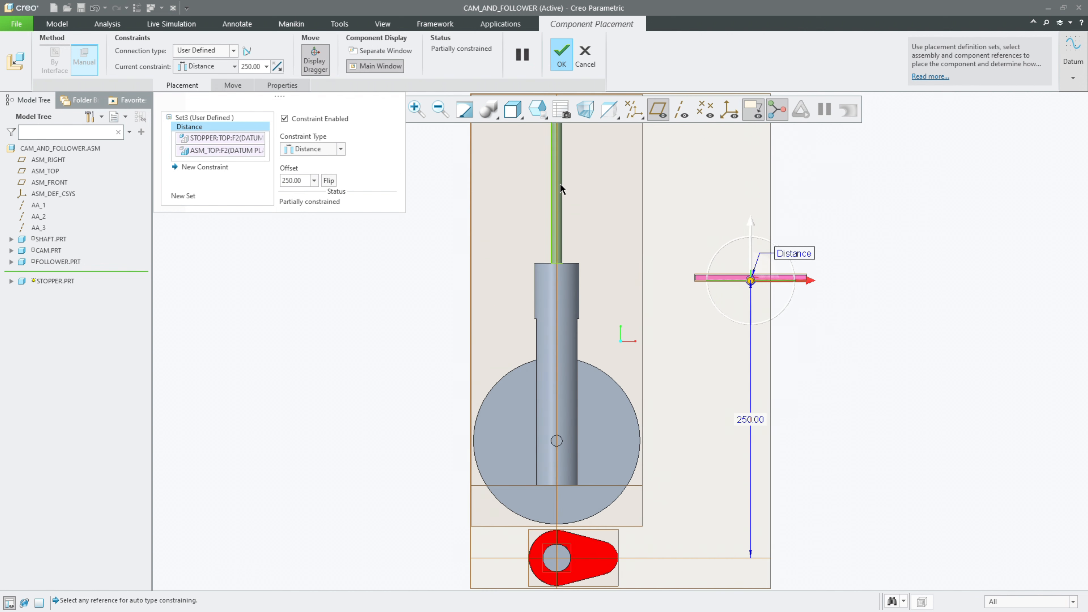
{"action": "double_click", "coordinate": [714, 373]}
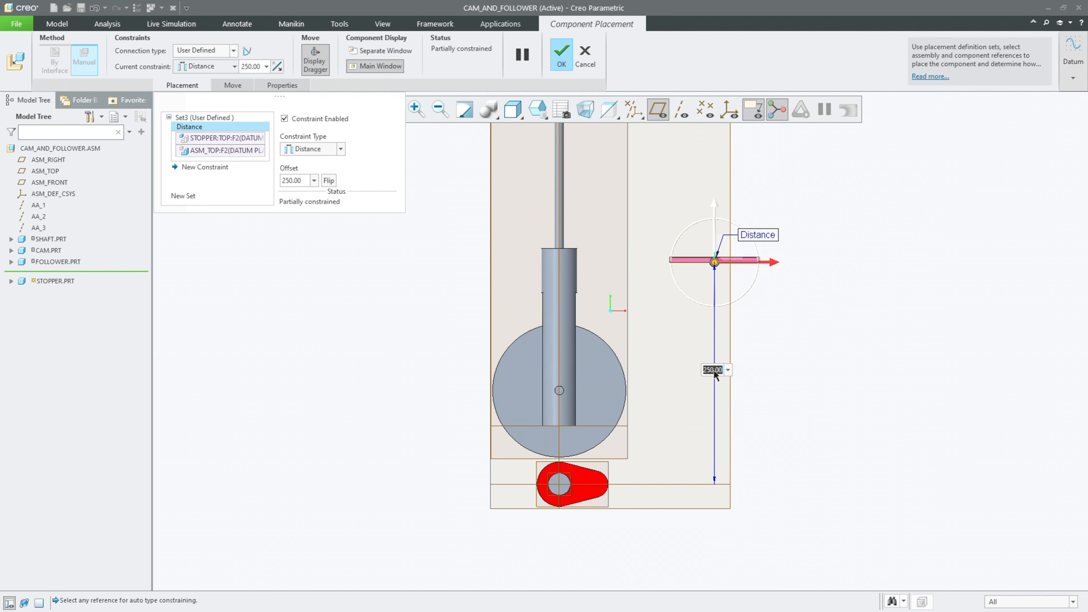
{"action": "type", "text": "325"}
{"action": "key", "text": "Return"}
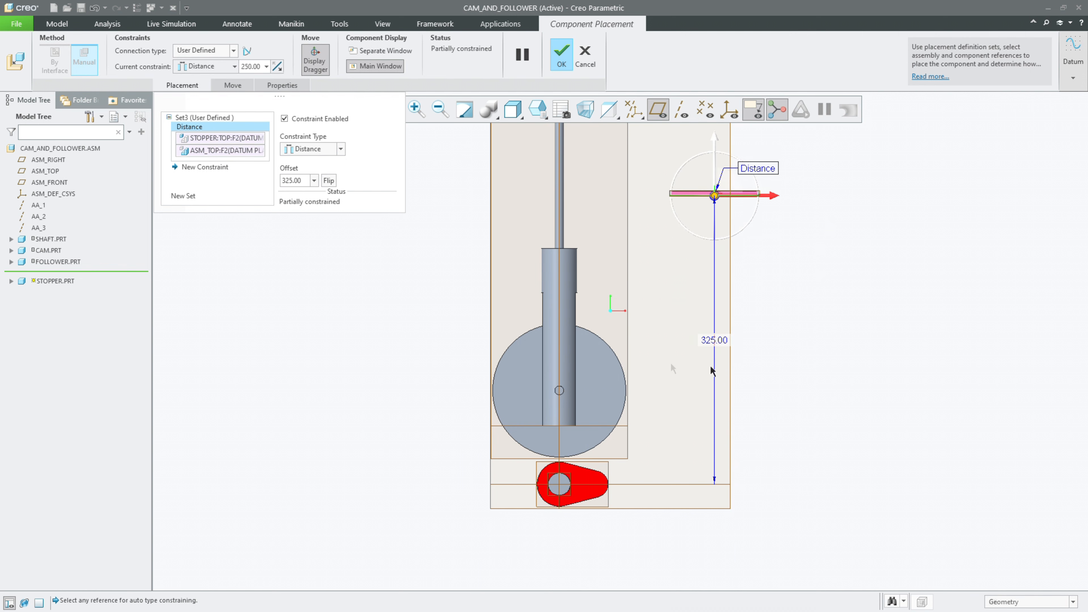
{"action": "scroll", "coordinate": [663, 365], "scroll_direction": "down", "scroll_amount": 3}
{"action": "type", "text": "35"}
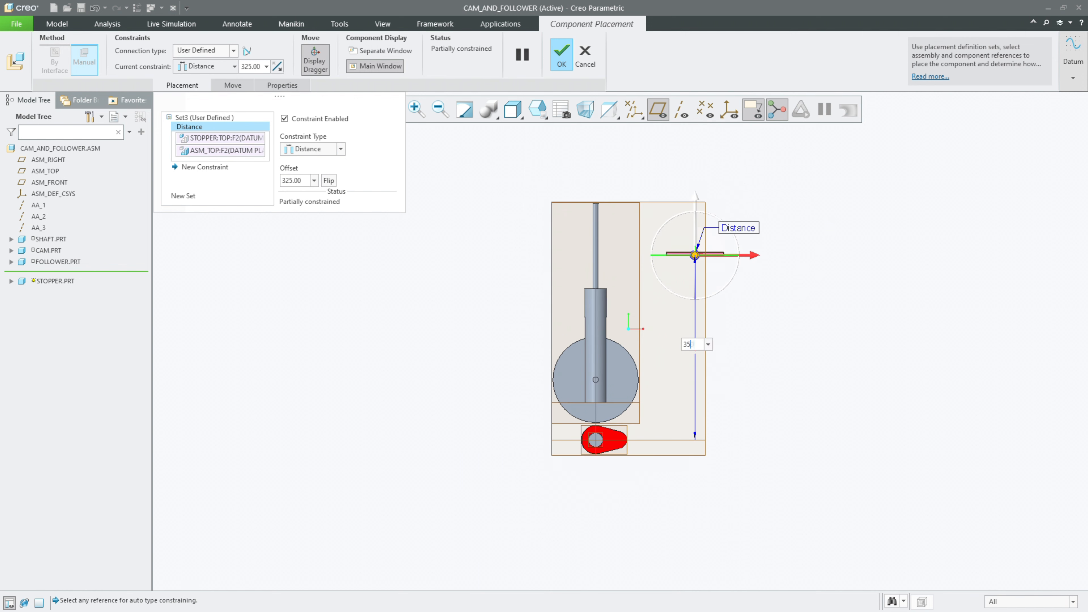
{"action": "type", "text": "0"}
{"action": "key", "text": "Return"}
Step: Set the stopper's distance from ASM_TOP to 400 mm
{"action": "double_click", "coordinate": [690, 344]}
{"action": "type", "text": "40"}
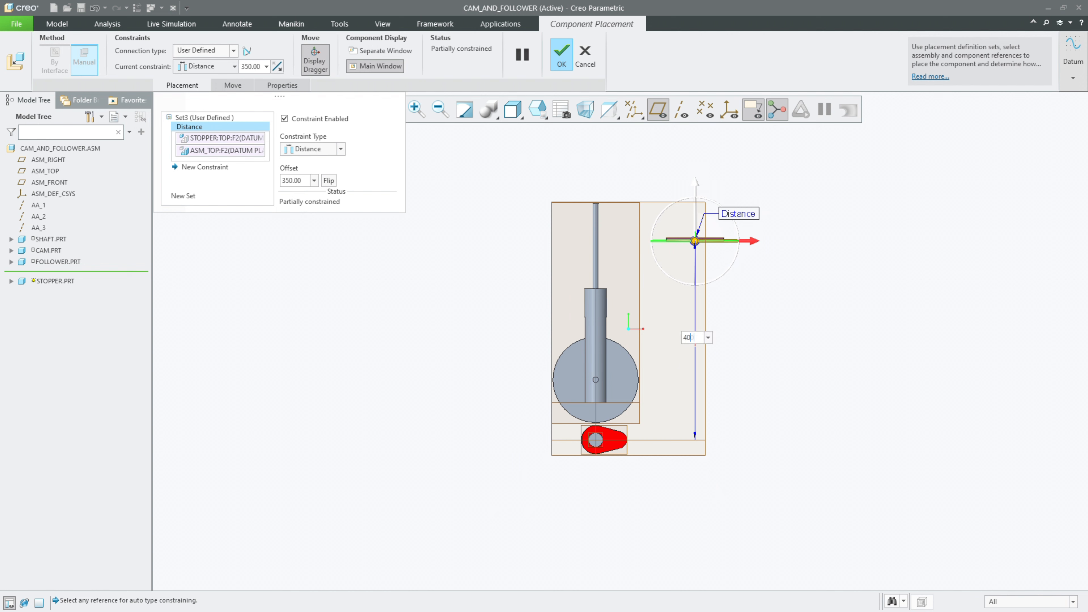
{"action": "type", "text": "0"}
{"action": "key", "text": "Return"}
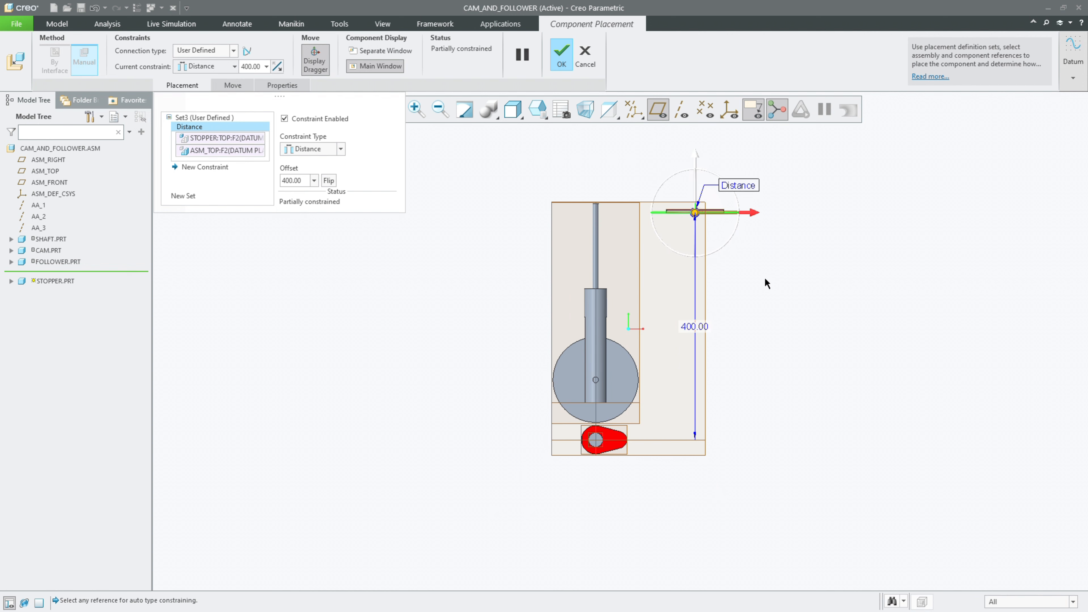
Step: Add a new constraint making the stopper's RIGHT plane Coincident with ASM_RIGHT
{"action": "key", "text": "ctrl+d"}
{"action": "left_click", "coordinate": [186, 167]}
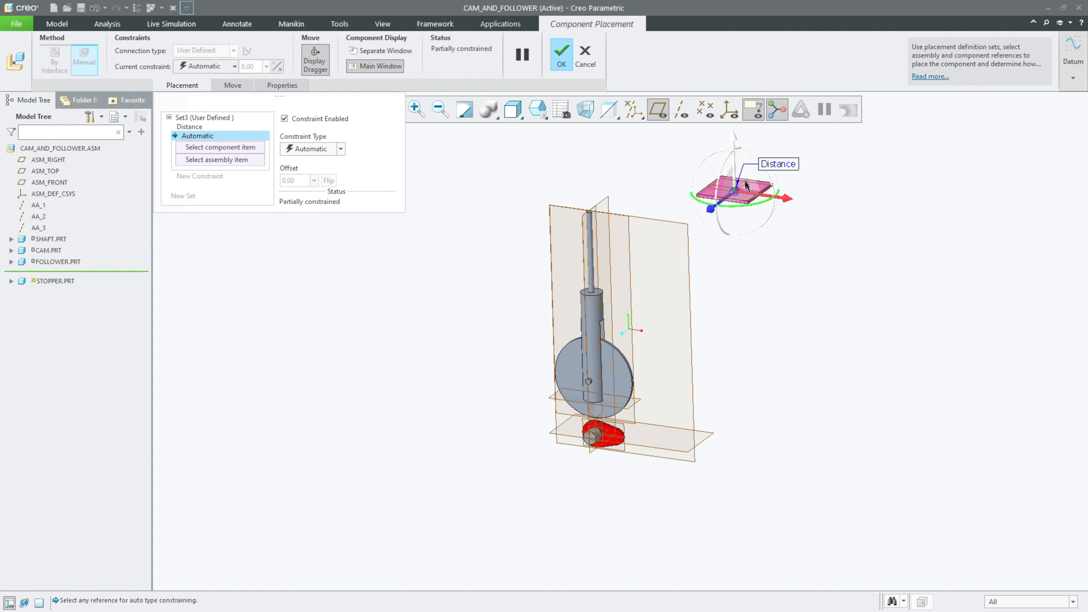
{"action": "scroll", "coordinate": [746, 185], "scroll_direction": "up", "scroll_amount": 3}
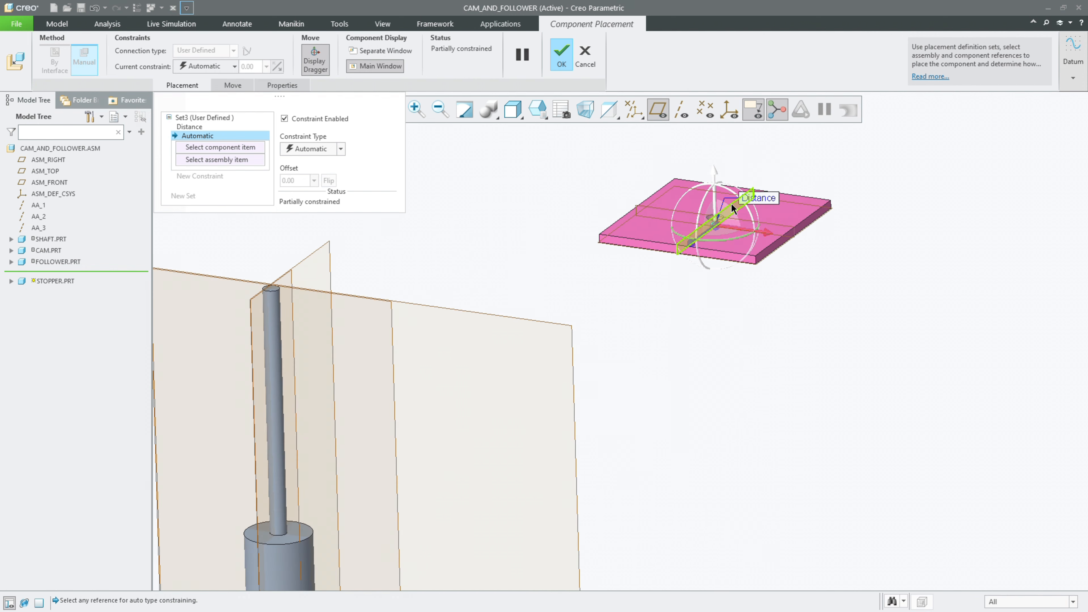
{"action": "left_click", "coordinate": [733, 209]}
{"action": "scroll", "coordinate": [728, 203], "scroll_direction": "down", "scroll_amount": 4}
{"action": "left_click", "coordinate": [563, 207]}
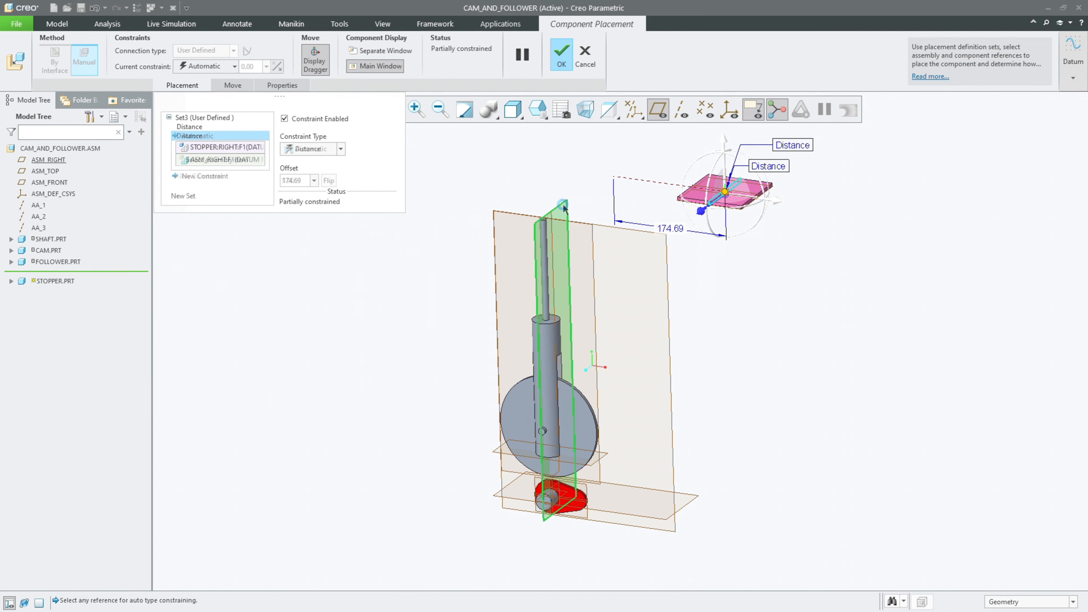
{"action": "left_click", "coordinate": [339, 149]}
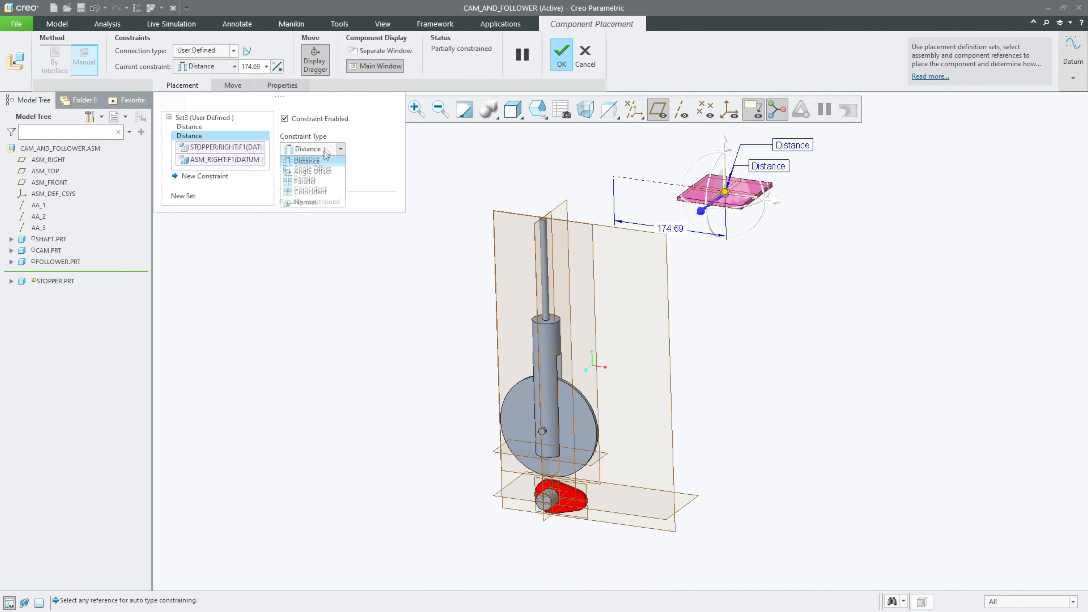
{"action": "left_click", "coordinate": [322, 193]}
Step: Make the stopper's FRONT plane Coincident with ASM_FRONT and accept the stopper's placement
{"action": "left_click", "coordinate": [613, 176]}
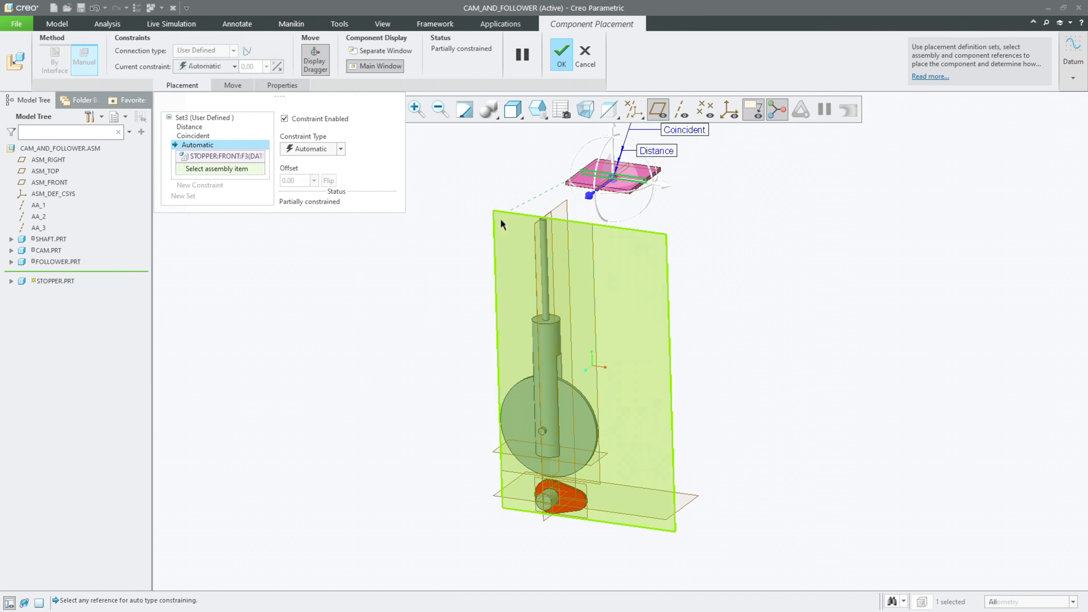
{"action": "left_click", "coordinate": [503, 223]}
{"action": "left_click", "coordinate": [322, 149]}
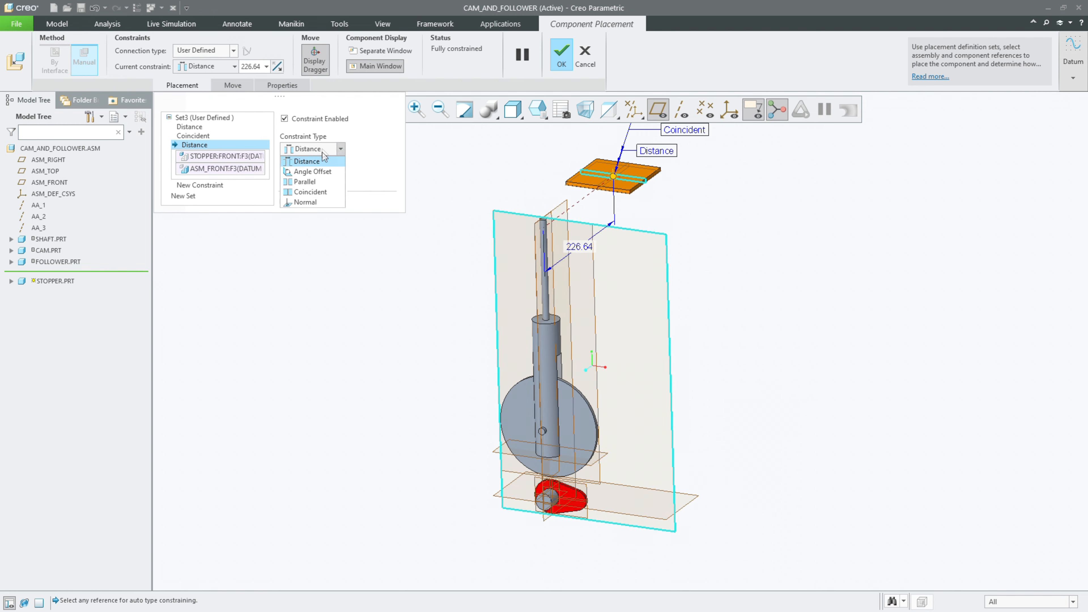
{"action": "left_click", "coordinate": [311, 192]}
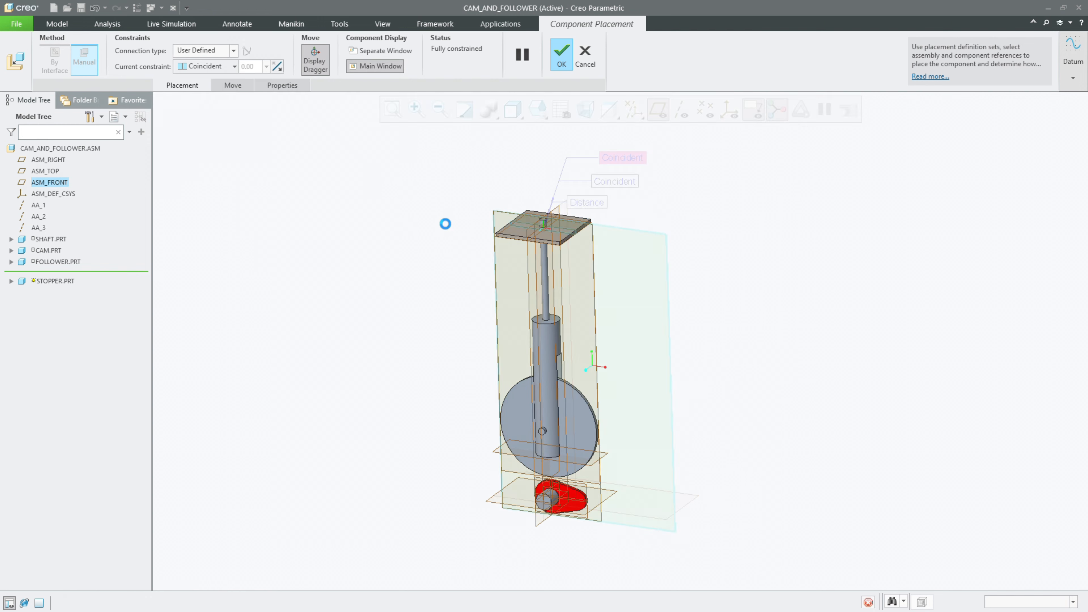
Step: Hide the datum planes and view the assembled mechanism from the front and at an angle
{"action": "left_click", "coordinate": [653, 114]}
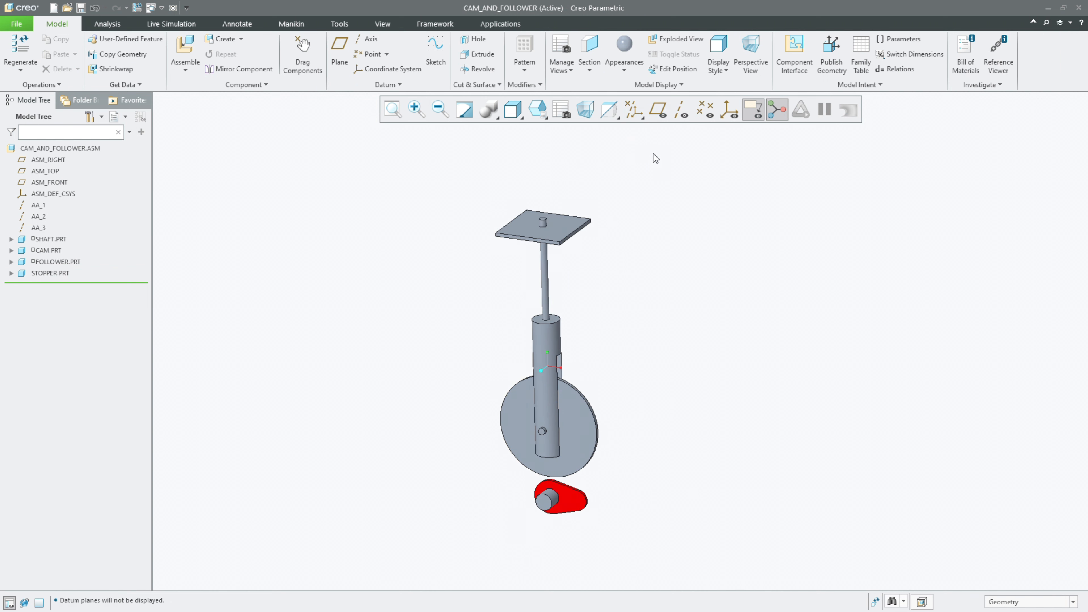
{"action": "left_click", "coordinate": [537, 110]}
{"action": "left_click", "coordinate": [552, 167]}
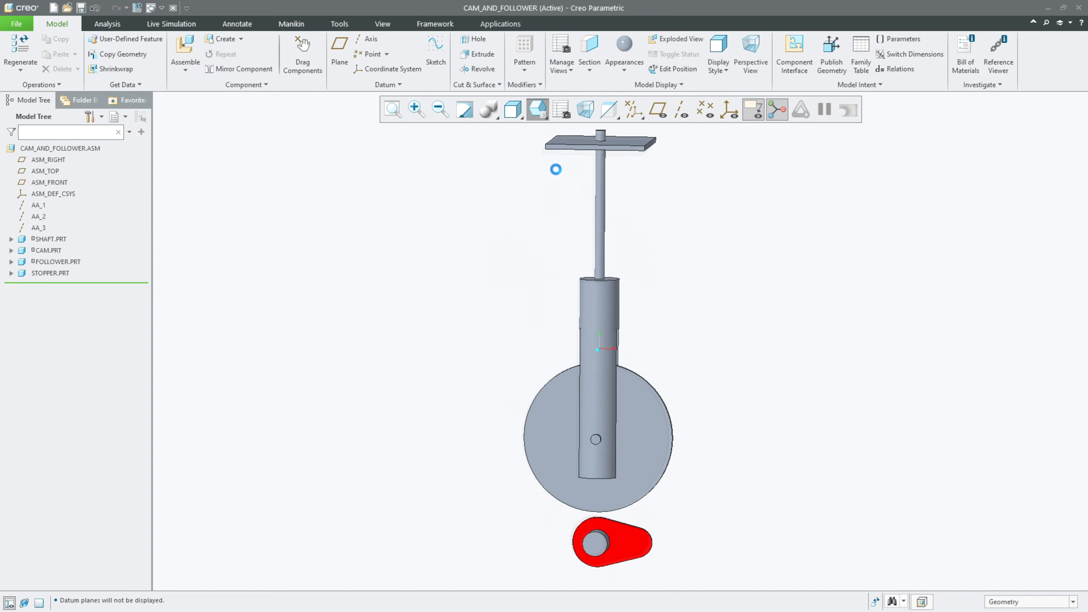
{"action": "mouse_move", "coordinate": [617, 239]}
{"action": "middle_mouse_down"}
{"action": "mouse_move", "coordinate": [661, 247]}
{"action": "mouse_move", "coordinate": [620, 272]}
{"action": "middle_mouse_up"}
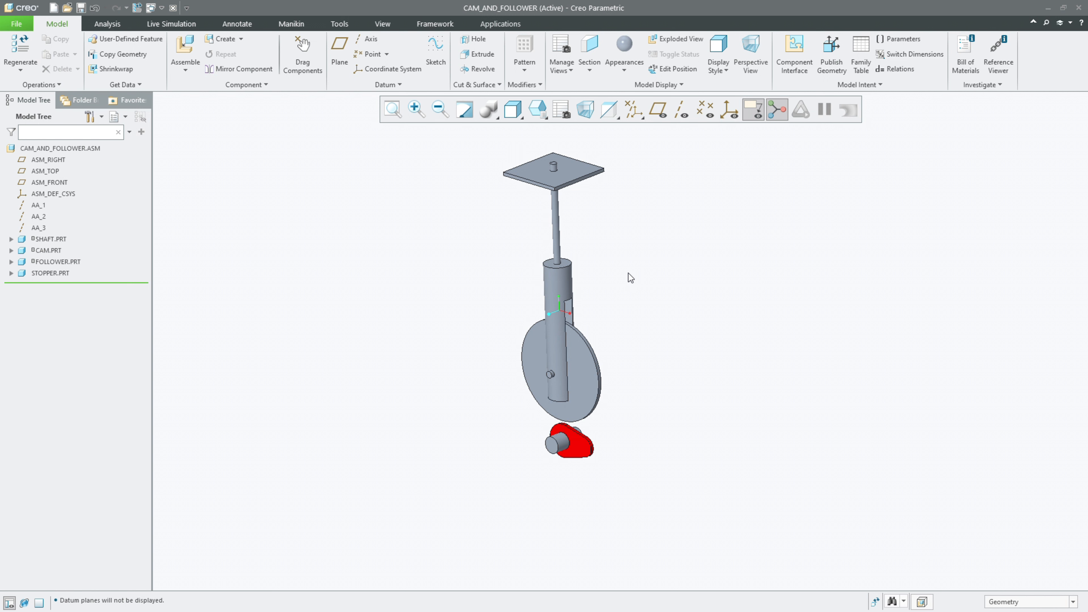
{"action": "scroll", "coordinate": [464, 39], "scroll_direction": "down", "scroll_amount": 1}
{"action": "scroll", "coordinate": [459, 32], "scroll_direction": "down", "scroll_amount": 2}
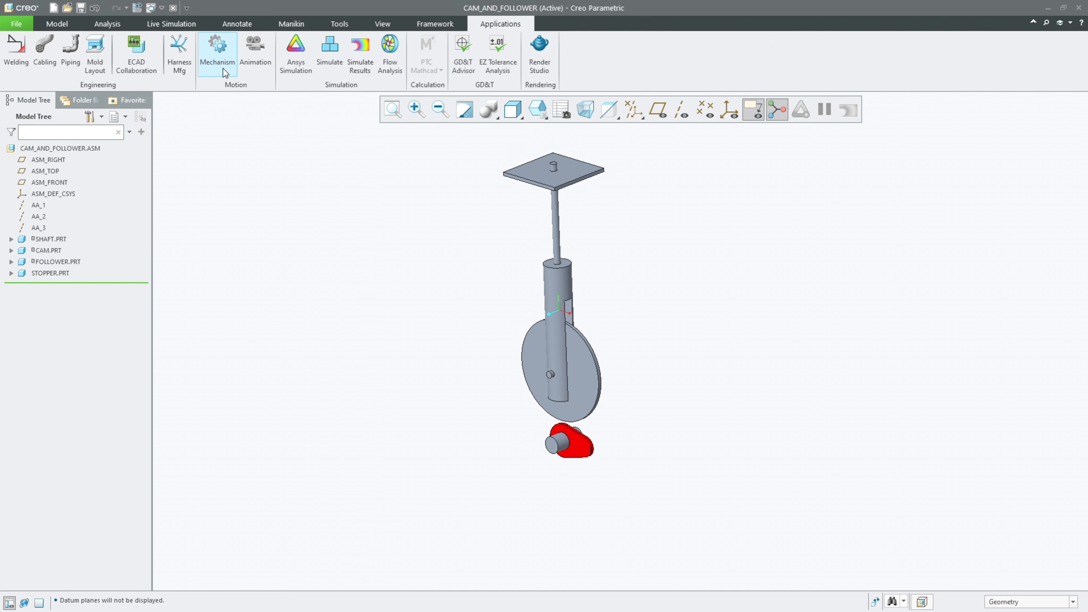
Step: In the Mechanism application, start a cam-follower connection and assign the cam's outer edge surfaces as Cam 1
{"action": "left_click", "coordinate": [223, 68]}
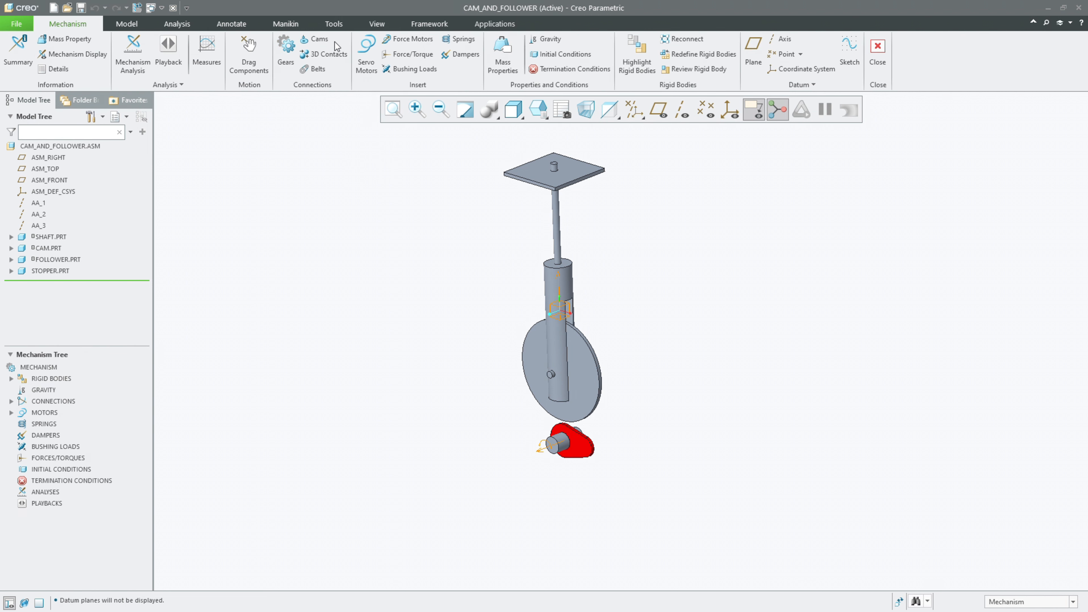
{"action": "left_click", "coordinate": [318, 39]}
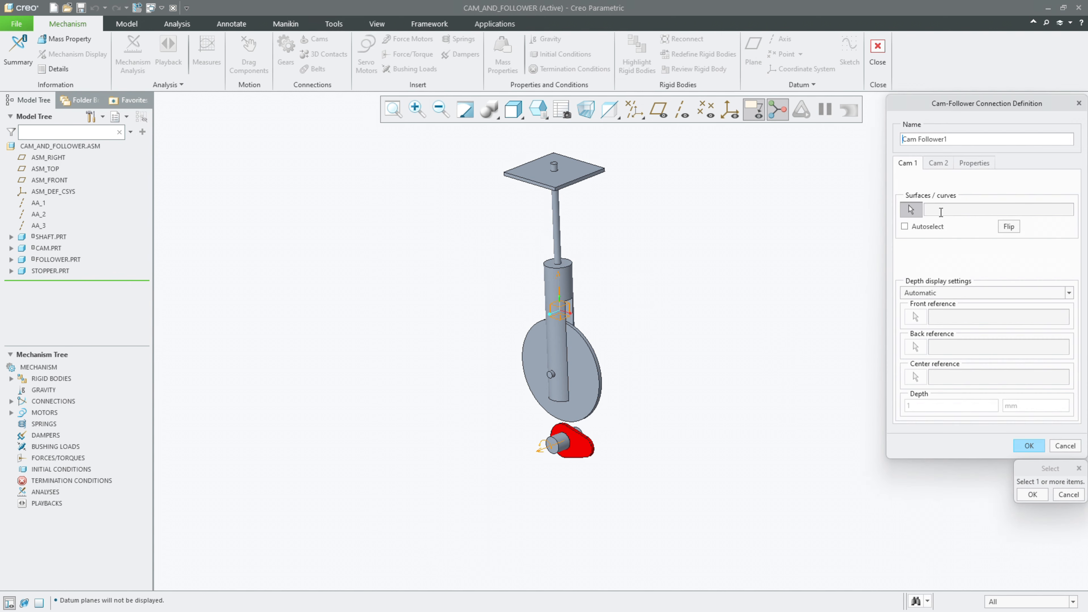
{"action": "scroll", "coordinate": [595, 369], "scroll_direction": "down", "scroll_amount": 5}
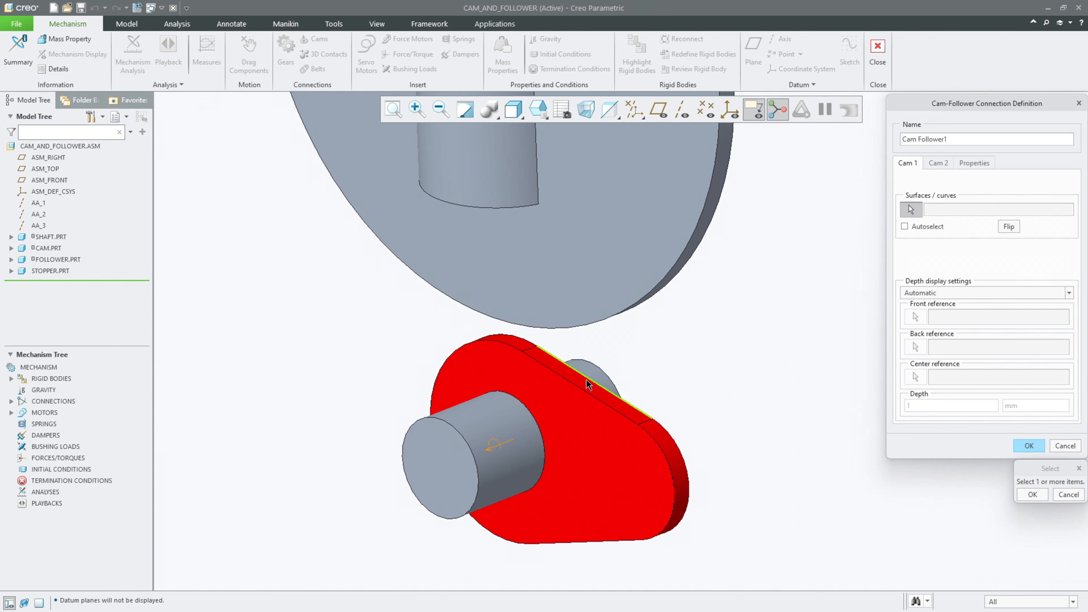
{"action": "left_click", "coordinate": [586, 386]}
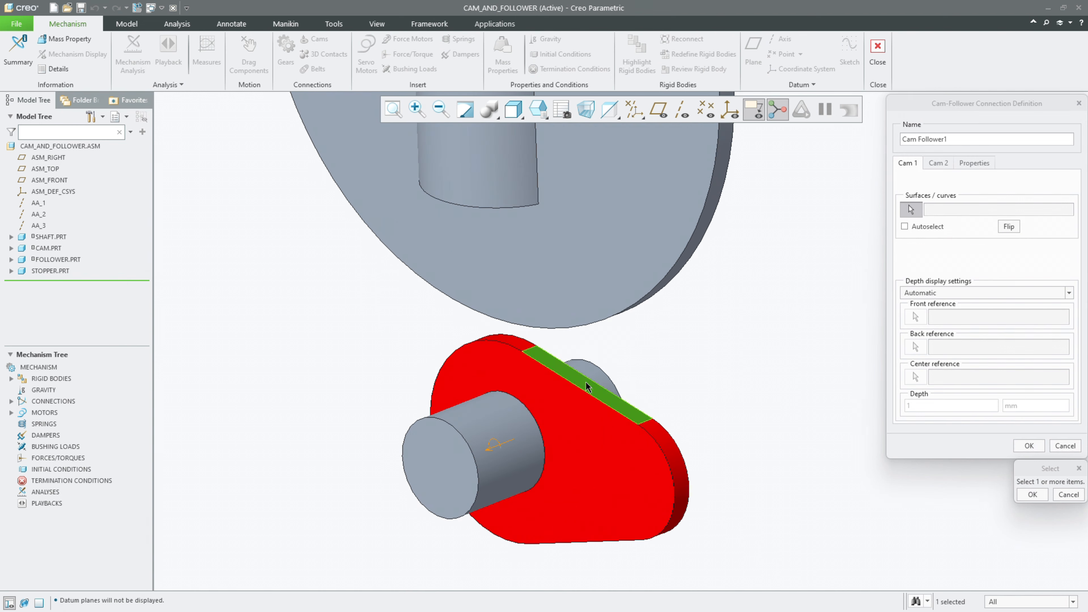
{"action": "left_click", "coordinate": [667, 445], "text": "ctrl"}
{"action": "left_click", "coordinate": [441, 382], "text": "ctrl"}
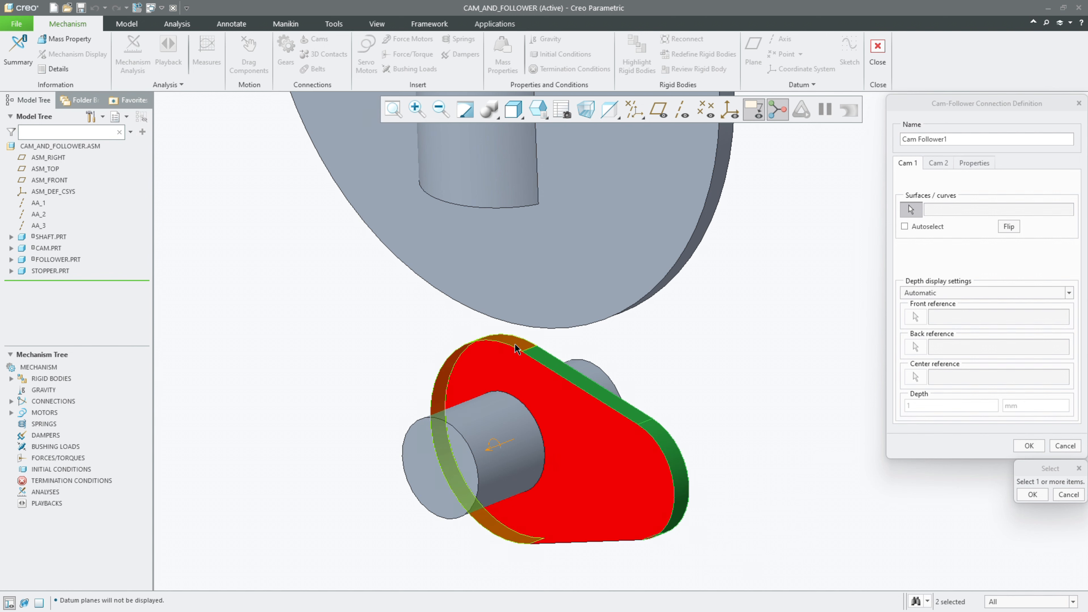
{"action": "middle_click_drag", "start_coordinate": [556, 422], "coordinate": [552, 360]}
{"action": "left_click", "coordinate": [551, 368], "text": "ctrl"}
{"action": "middle_click", "coordinate": [685, 410]}
{"action": "mouse_move", "coordinate": [697, 401]}
{"action": "middle_mouse_down"}
{"action": "mouse_move", "coordinate": [697, 294]}
{"action": "mouse_move", "coordinate": [690, 418]}
{"action": "middle_mouse_up"}
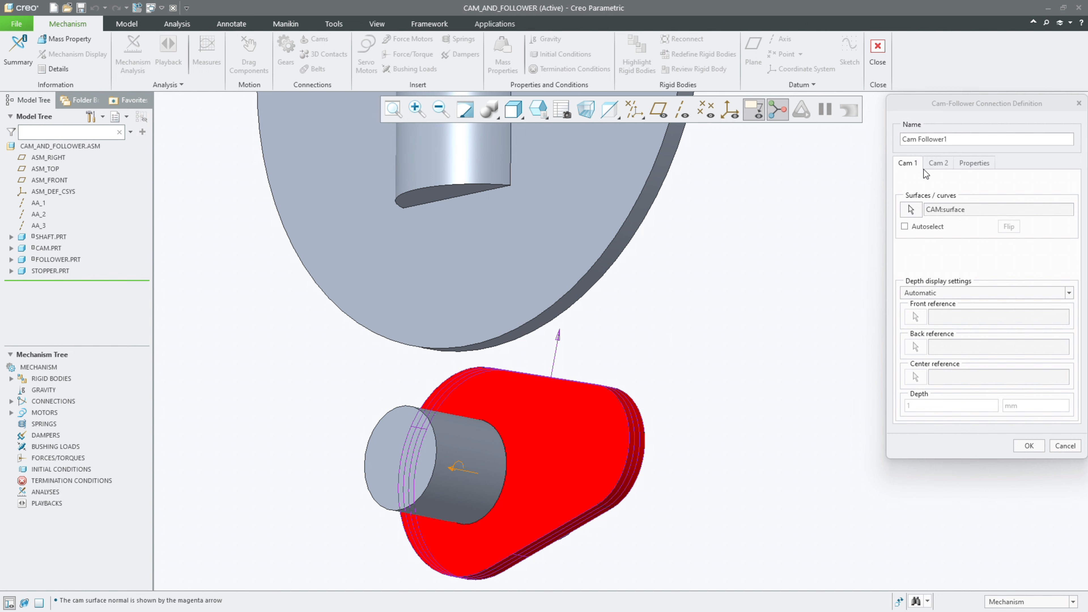
Step: Assign the rim surfaces on both halves of the follower's disc as Cam 2 of the connection
{"action": "left_click", "coordinate": [937, 165]}
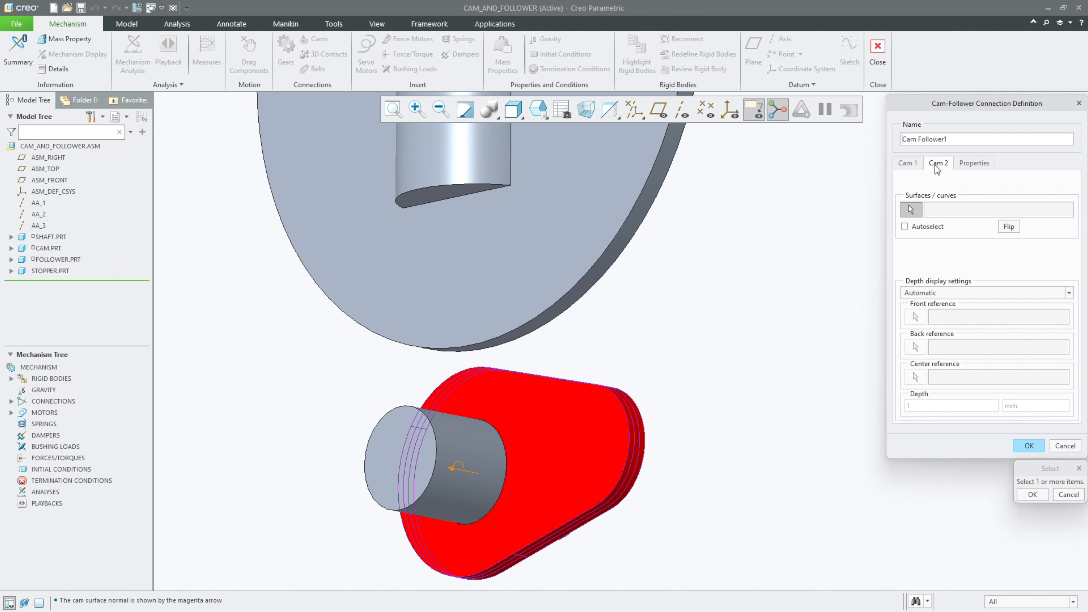
{"action": "scroll", "coordinate": [566, 300], "scroll_direction": "up", "scroll_amount": 3}
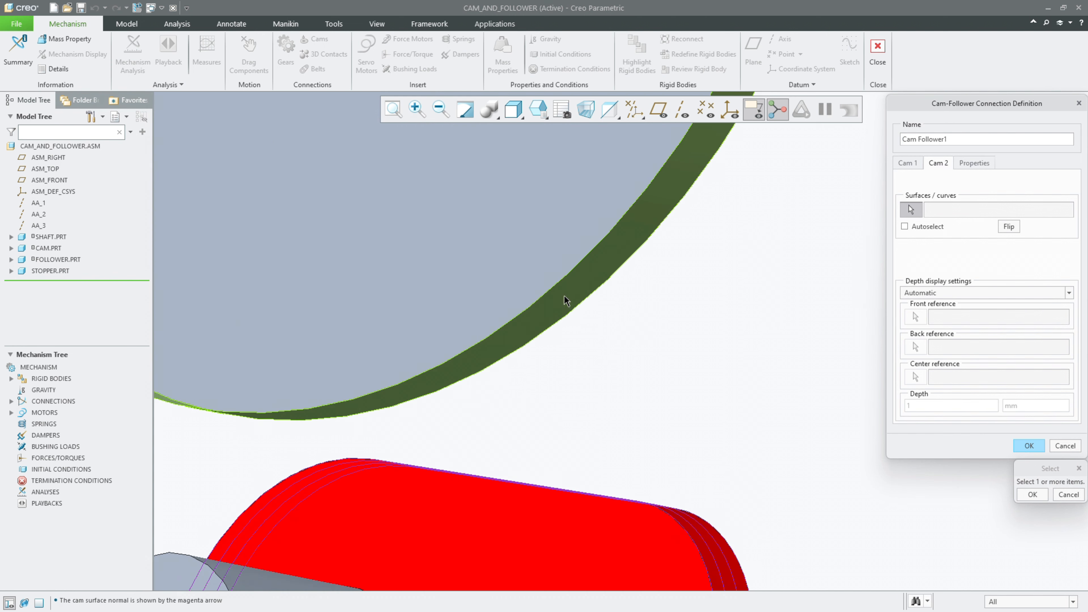
{"action": "scroll", "coordinate": [568, 318], "scroll_direction": "down", "scroll_amount": 5}
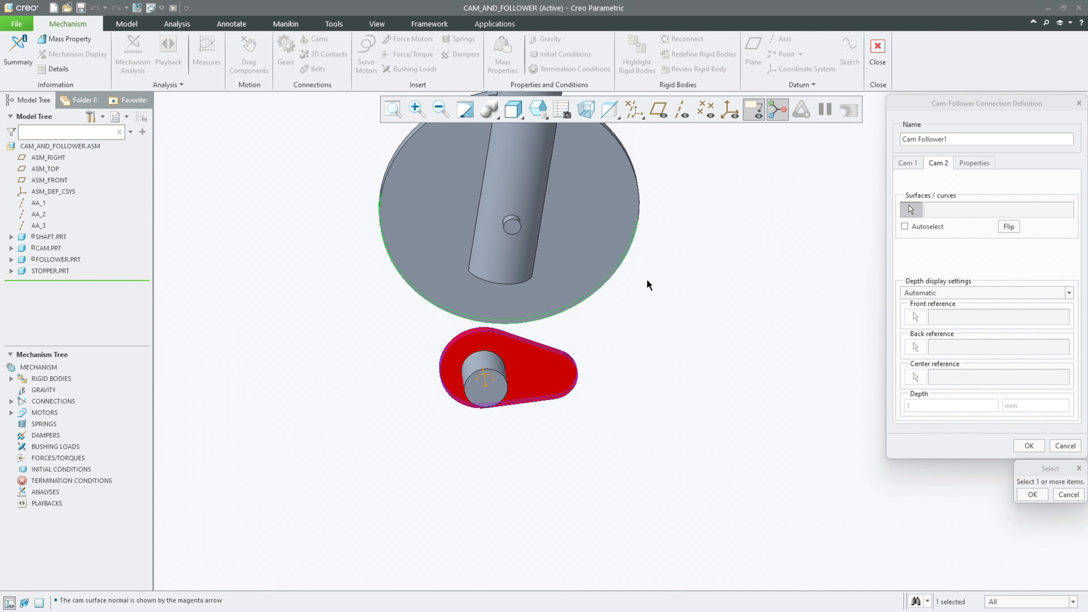
{"action": "scroll", "coordinate": [353, 141], "scroll_direction": "up", "scroll_amount": 5}
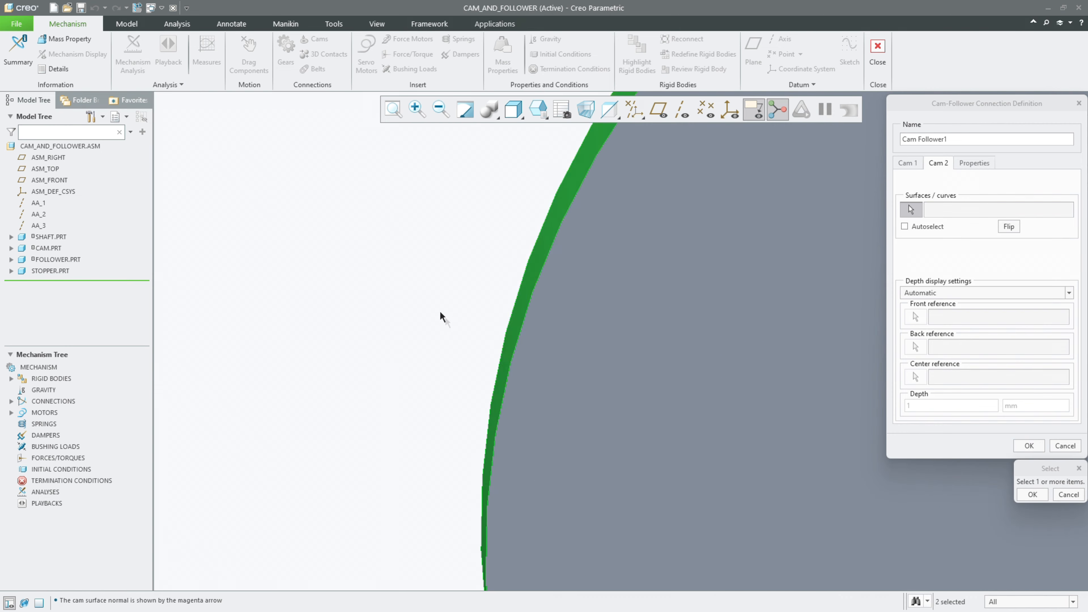
{"action": "scroll", "coordinate": [444, 318], "scroll_direction": "down", "scroll_amount": 6}
{"action": "middle_click", "coordinate": [874, 321]}
{"action": "middle_click_drag", "start_coordinate": [796, 324], "coordinate": [756, 297]}
{"action": "scroll", "coordinate": [619, 431], "scroll_direction": "up", "scroll_amount": 6}
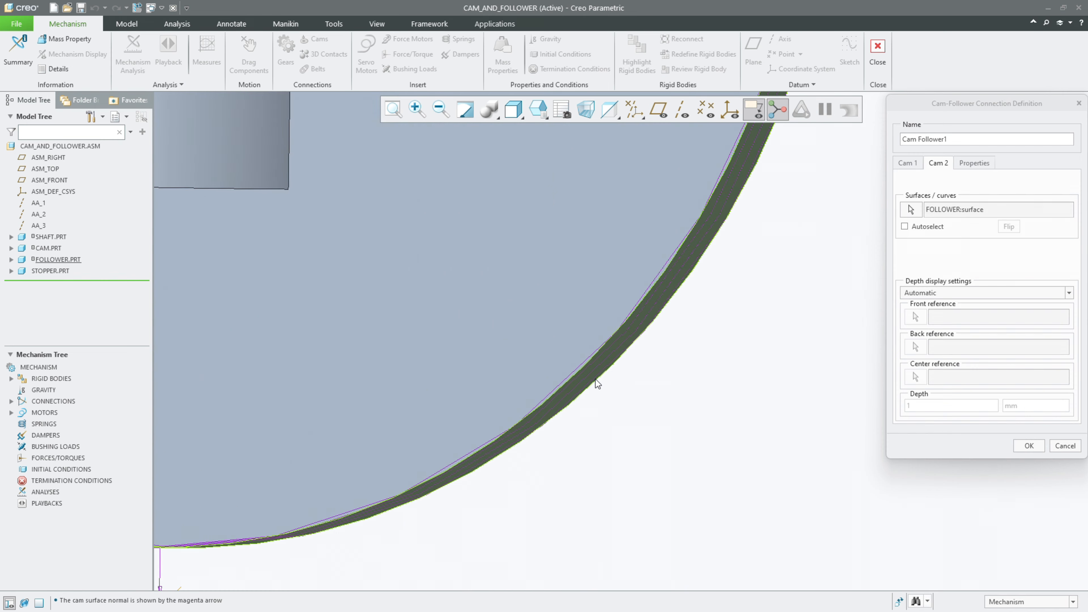
{"action": "scroll", "coordinate": [591, 407], "scroll_direction": "down", "scroll_amount": 6}
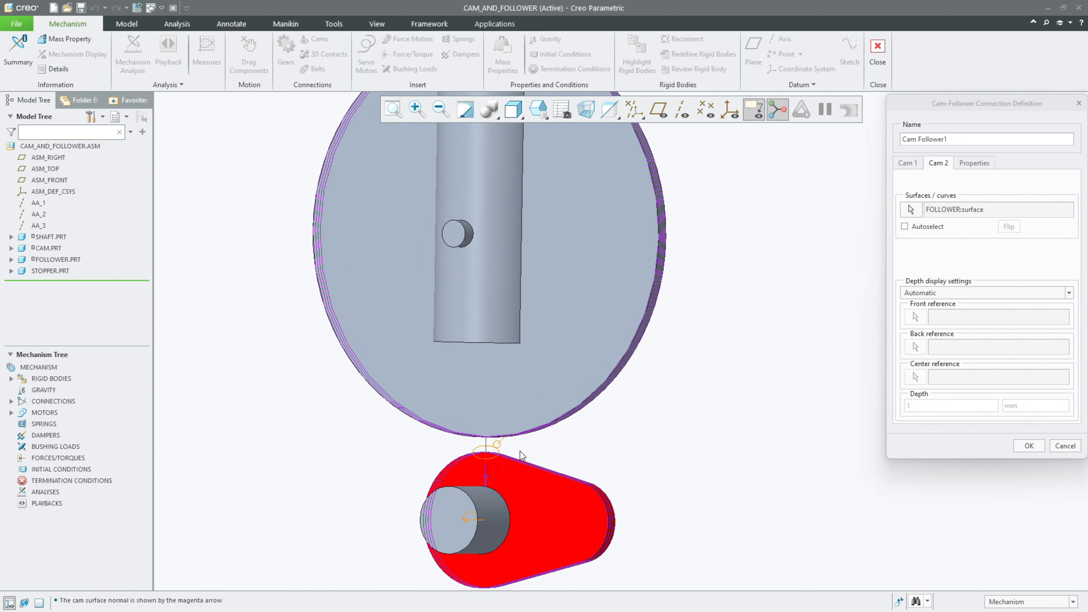
Step: Accept the cam-follower connection between the cam's edge and the follower's disc, and view the whole mechanism at an angle
{"action": "scroll", "coordinate": [533, 446], "scroll_direction": "up", "scroll_amount": 3}
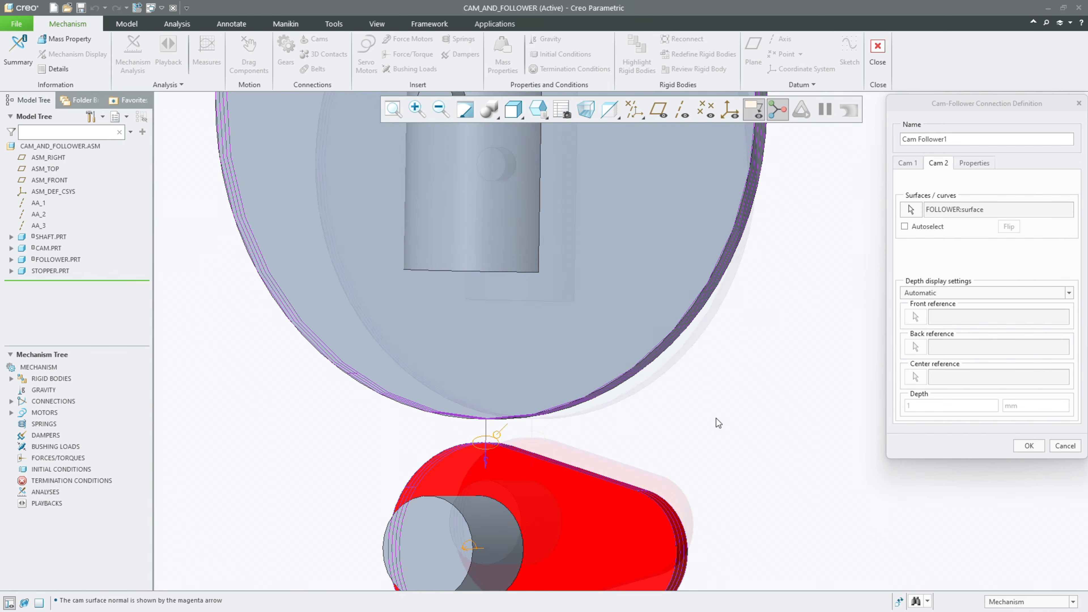
{"action": "scroll", "coordinate": [718, 423], "scroll_direction": "down", "scroll_amount": 3}
{"action": "left_click", "coordinate": [1029, 446]}
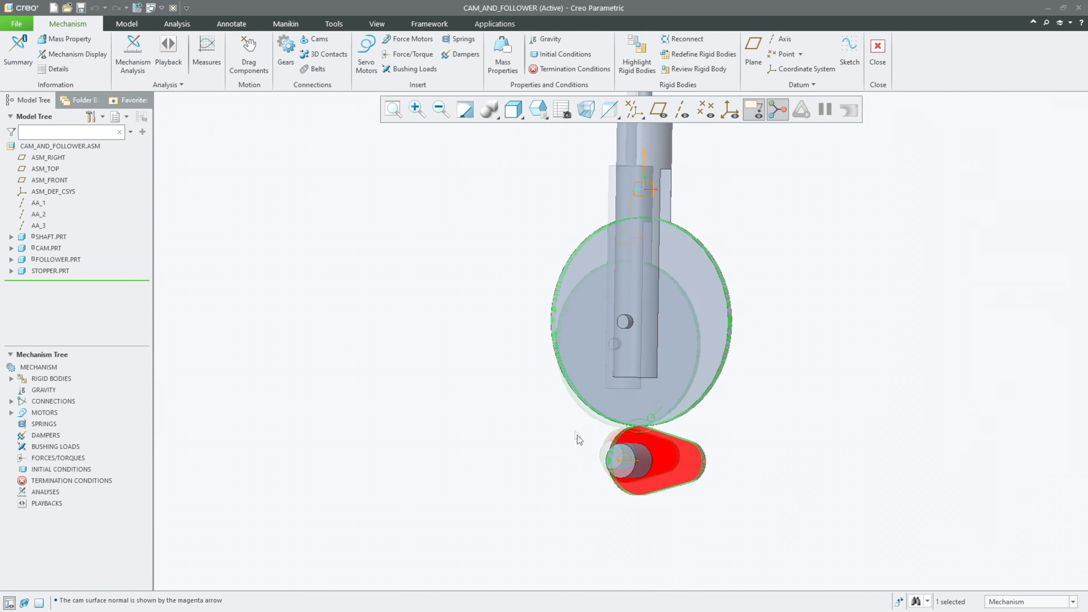
{"action": "scroll", "coordinate": [579, 439], "scroll_direction": "down", "scroll_amount": 3}
{"action": "mouse_move", "coordinate": [731, 369]}
{"action": "middle_mouse_down"}
{"action": "mouse_move", "coordinate": [732, 392]}
{"action": "mouse_move", "coordinate": [694, 410]}
{"action": "middle_mouse_up"}
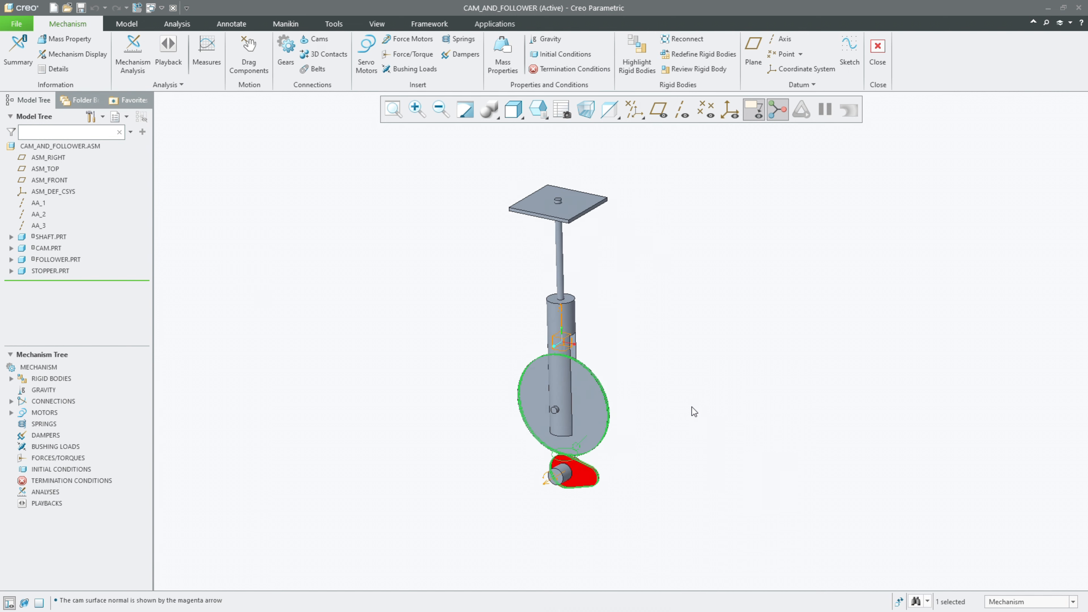
{"action": "middle_click", "coordinate": [692, 407]}
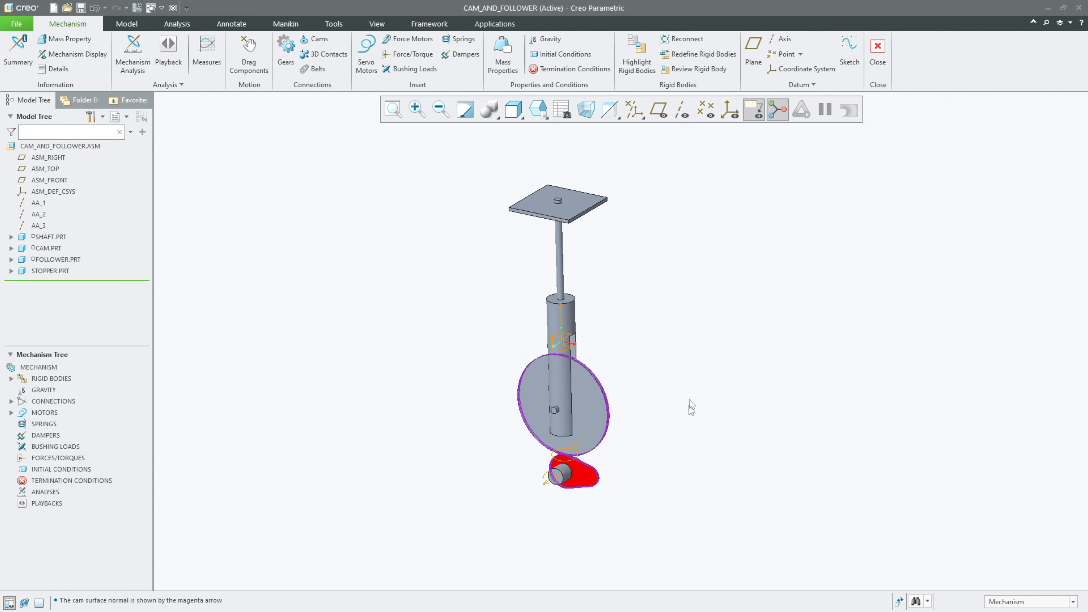
Step: Display the datum points and examine the ones on the follower's upper end and on the stopper plate
{"action": "left_click", "coordinate": [709, 117]}
{"action": "middle_click_drag", "start_coordinate": [575, 270], "coordinate": [593, 240]}
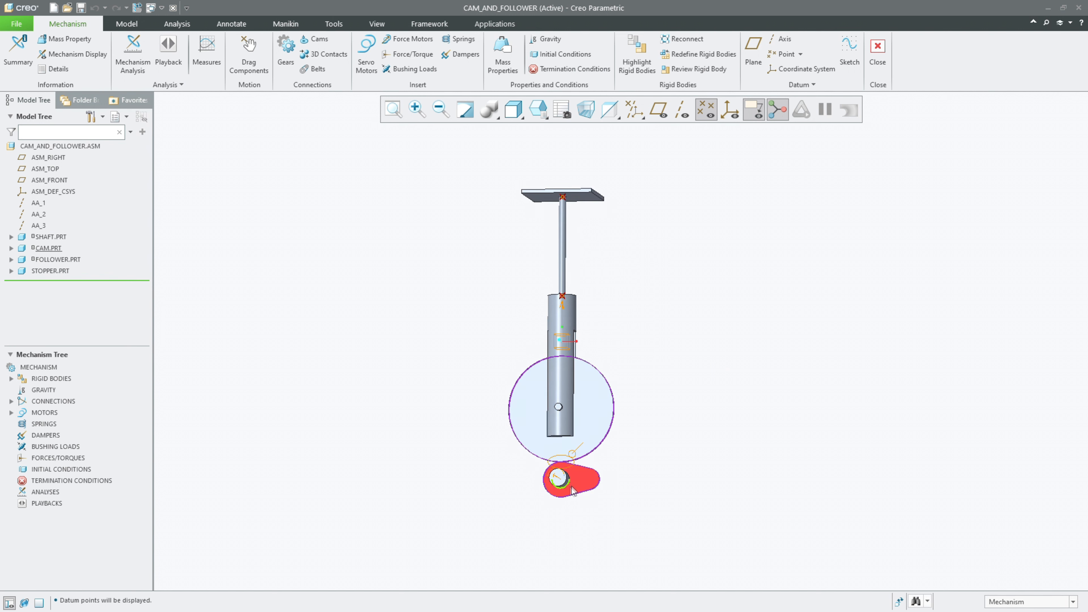
{"action": "left_click", "coordinate": [600, 479]}
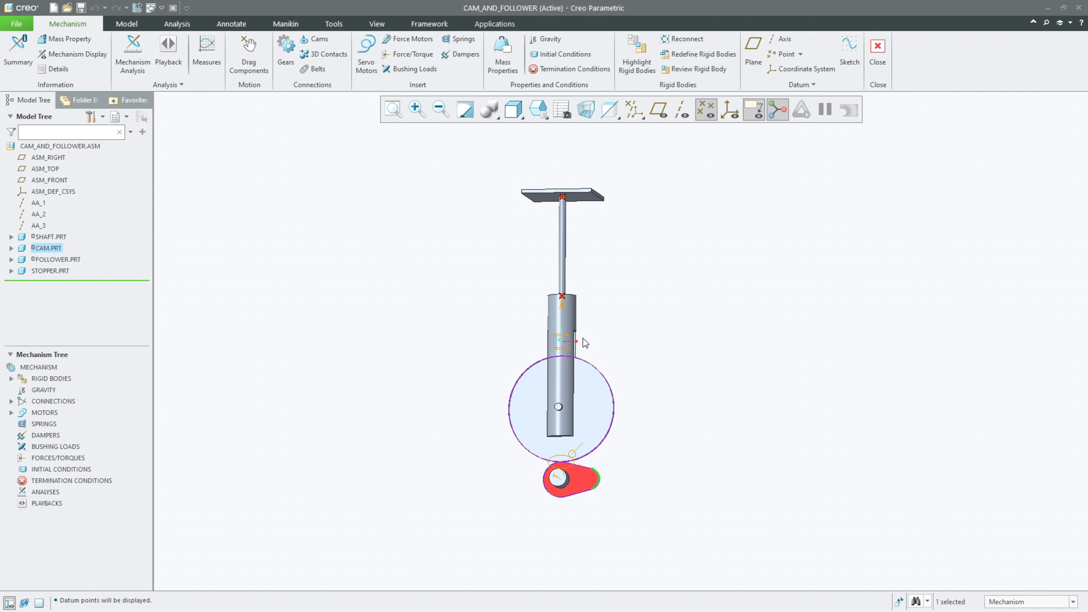
{"action": "middle_click_drag", "start_coordinate": [702, 276], "coordinate": [695, 287]}
{"action": "left_click", "coordinate": [692, 287]}
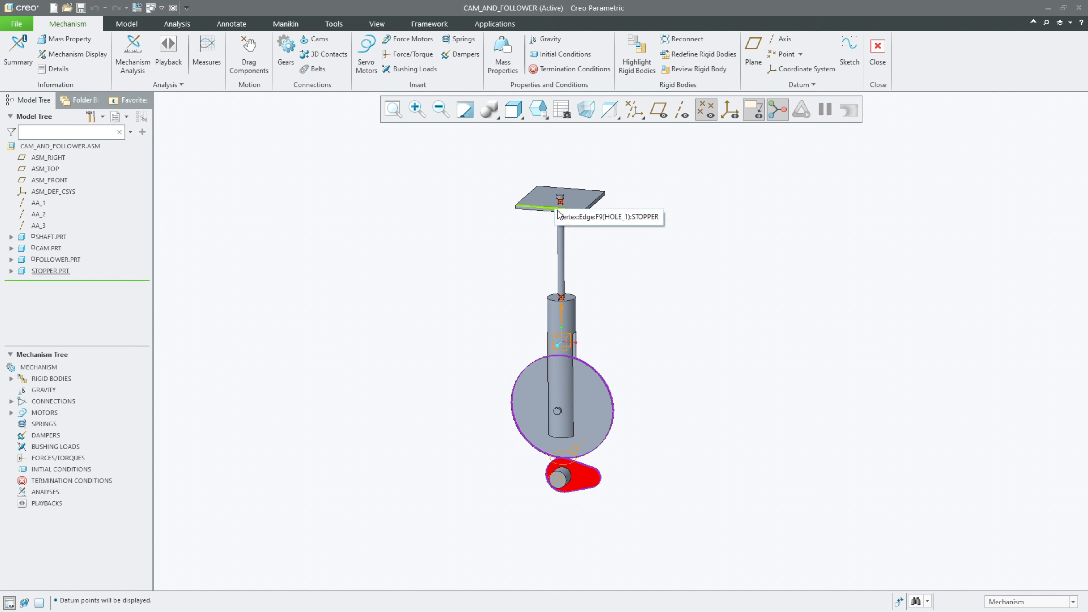
{"action": "middle_click_drag", "start_coordinate": [601, 271], "coordinate": [603, 252]}
{"action": "scroll", "coordinate": [590, 275], "scroll_direction": "down", "scroll_amount": 3}
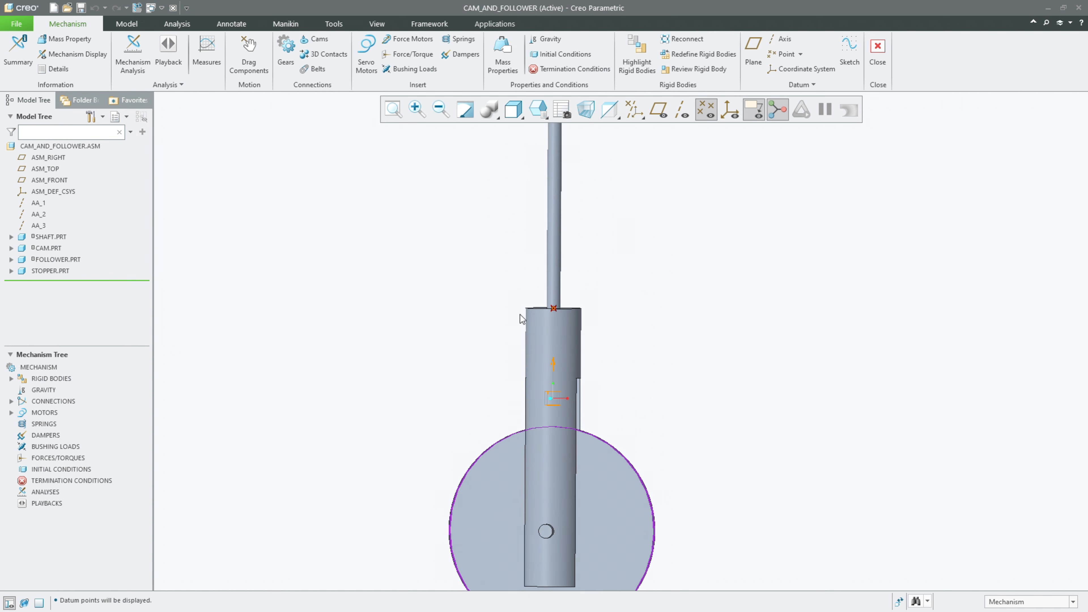
{"action": "scroll", "coordinate": [576, 379], "scroll_direction": "up", "scroll_amount": 3}
{"action": "middle_click_drag", "start_coordinate": [584, 373], "coordinate": [636, 321]}
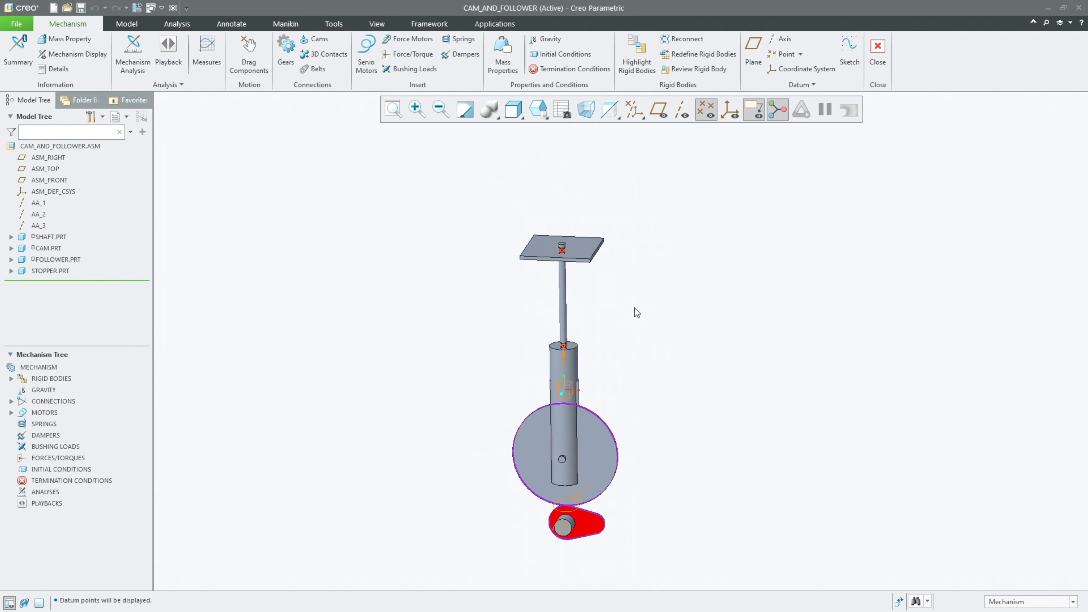
{"action": "middle_click_drag", "start_coordinate": [675, 308], "coordinate": [689, 284], "text": "shift"}
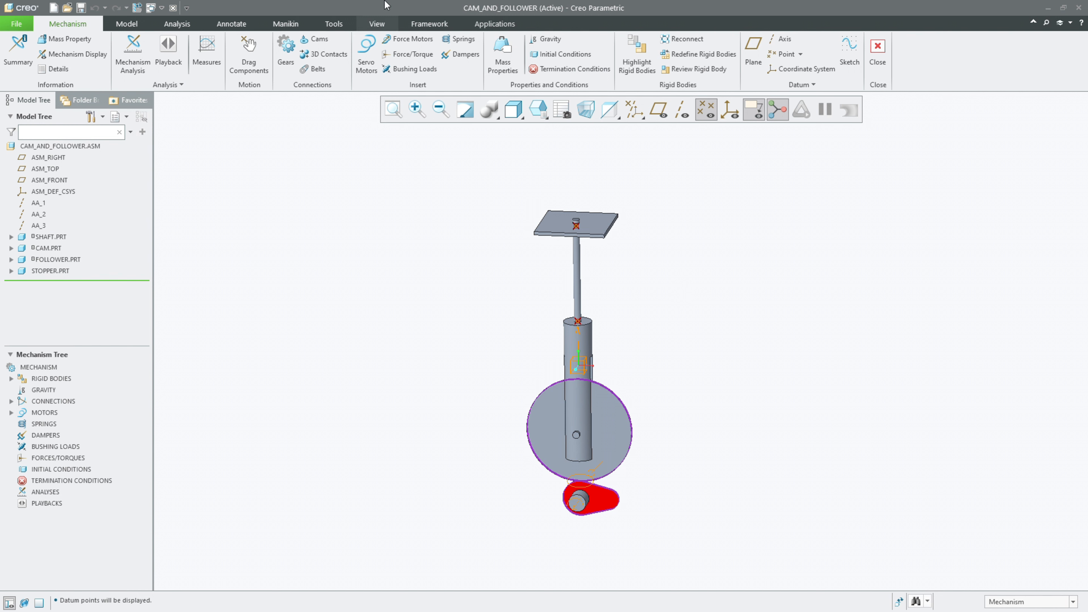
Step: Start an extension spring between the datum point on the follower's upper shoulder and the datum point on the stopper
{"action": "left_click", "coordinate": [459, 40]}
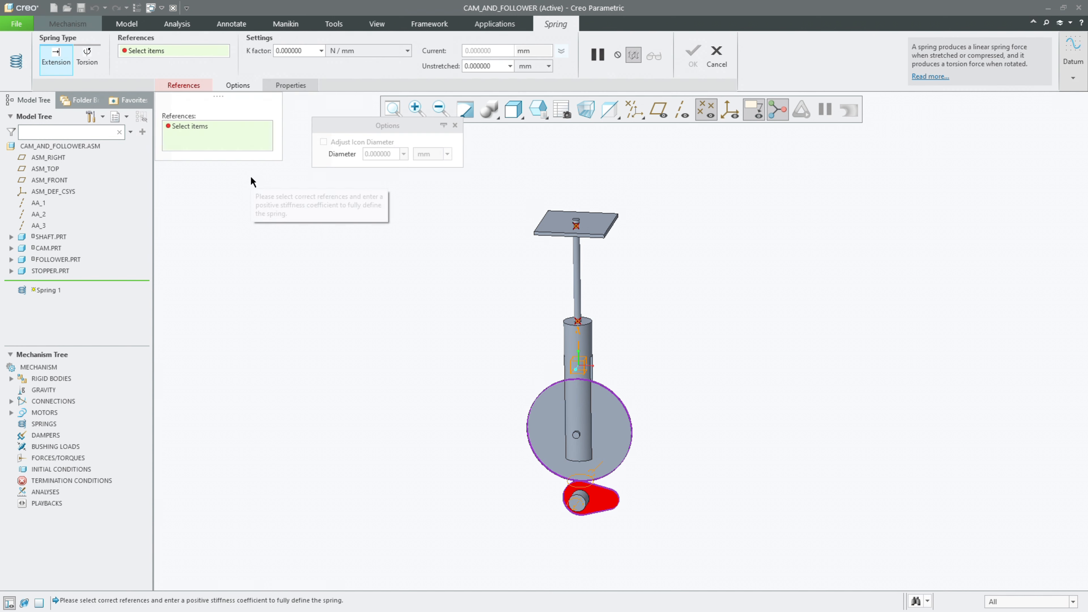
{"action": "scroll", "coordinate": [575, 308], "scroll_direction": "up", "scroll_amount": 2}
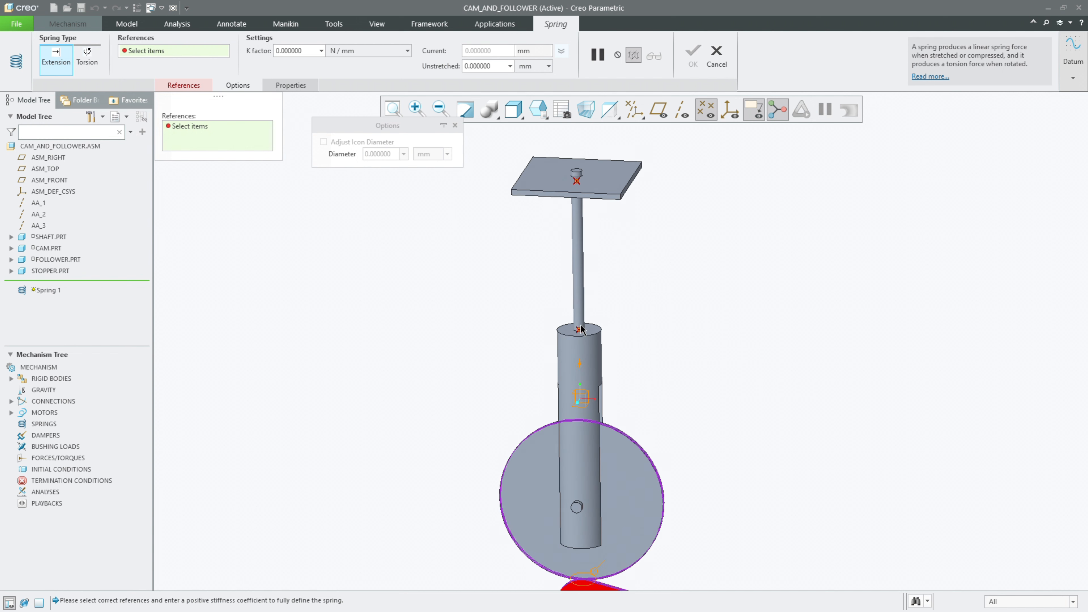
{"action": "left_click", "coordinate": [579, 331]}
{"action": "middle_click_drag", "start_coordinate": [685, 292], "coordinate": [589, 191]}
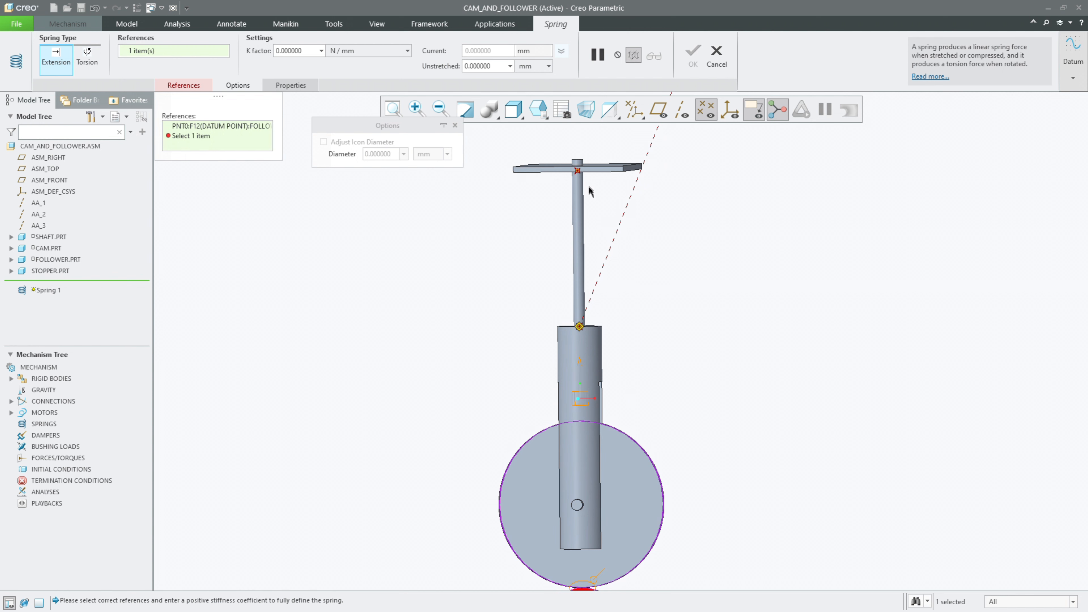
{"action": "left_click", "coordinate": [577, 172]}
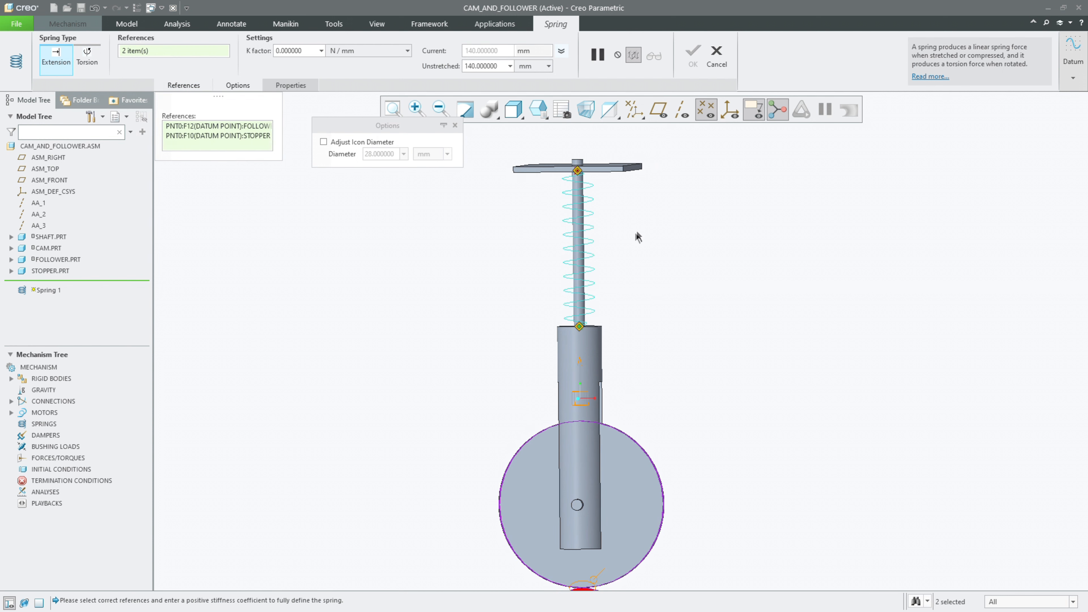
{"action": "middle_click_drag", "start_coordinate": [638, 237], "coordinate": [634, 257]}
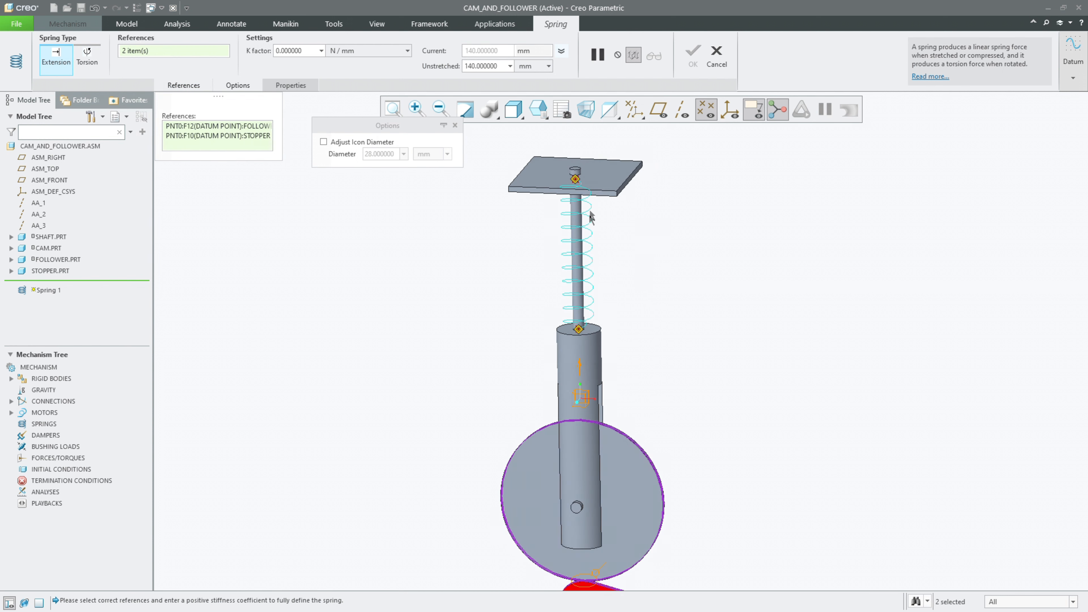
{"action": "middle_click_drag", "start_coordinate": [657, 226], "coordinate": [669, 218]}
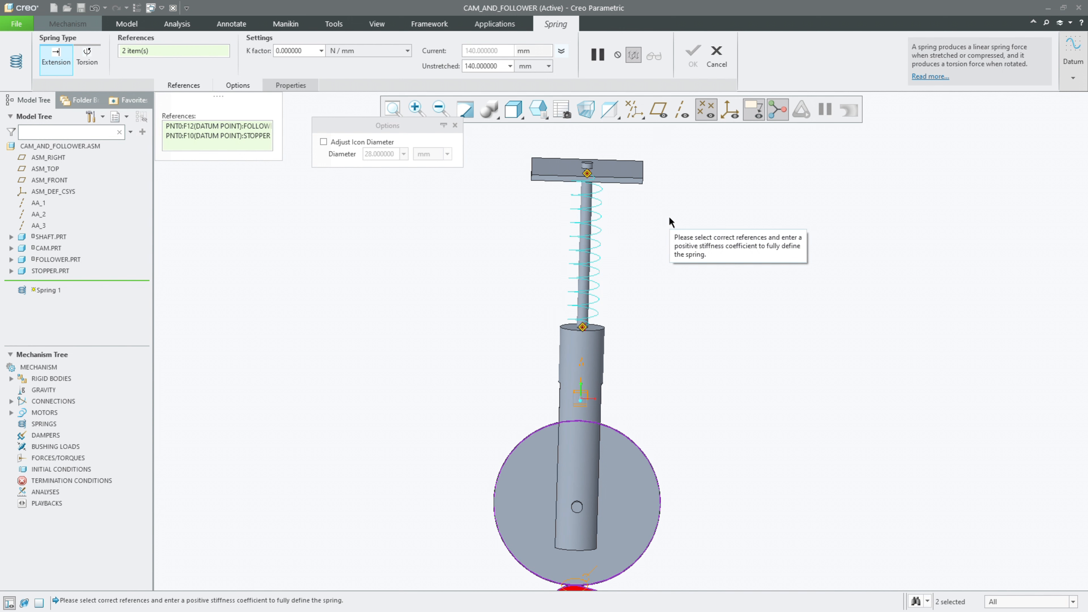
Step: Set the spring's K factor to 1.5 N/mm
{"action": "double_click", "coordinate": [288, 51]}
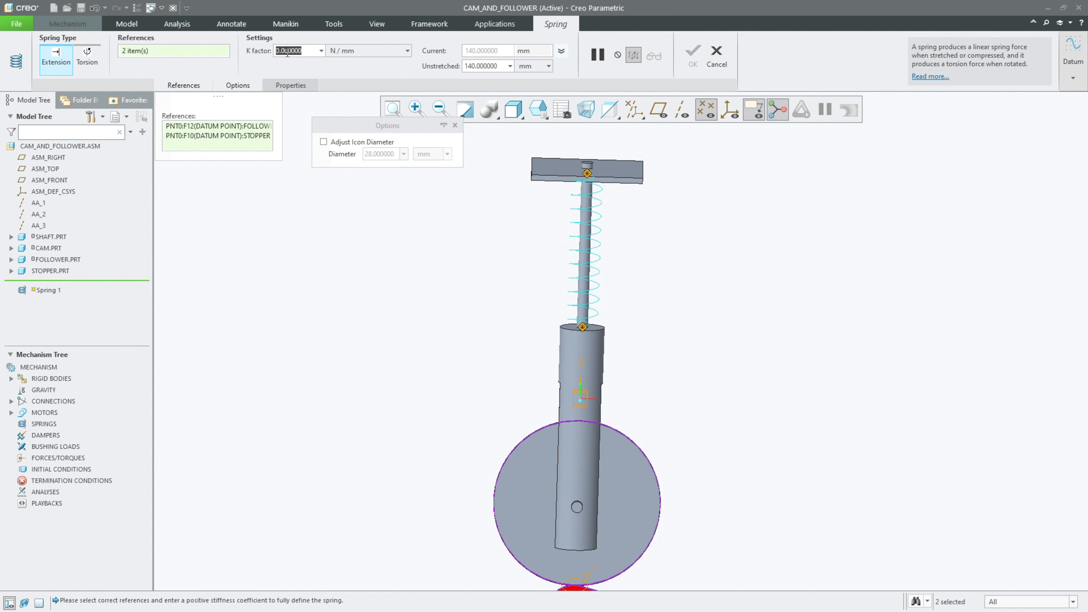
{"action": "type", "text": "1.5"}
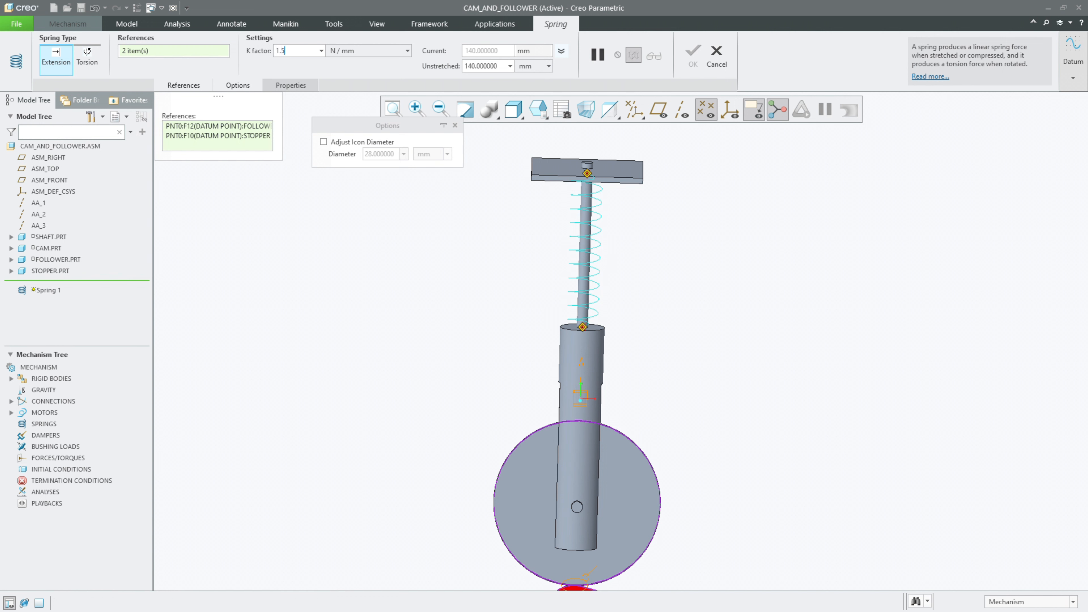
{"action": "key", "text": "Return"}
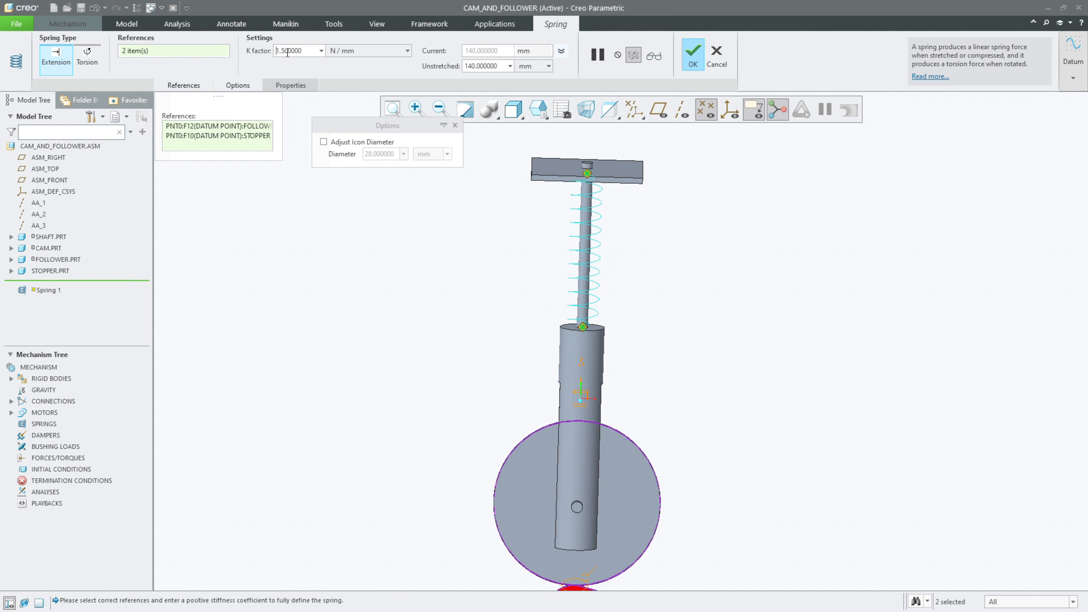
Step: Set the spring's unstretched length to 70 mm
{"action": "double_click", "coordinate": [491, 66]}
{"action": "type", "text": "70"}
{"action": "key", "text": "Return"}
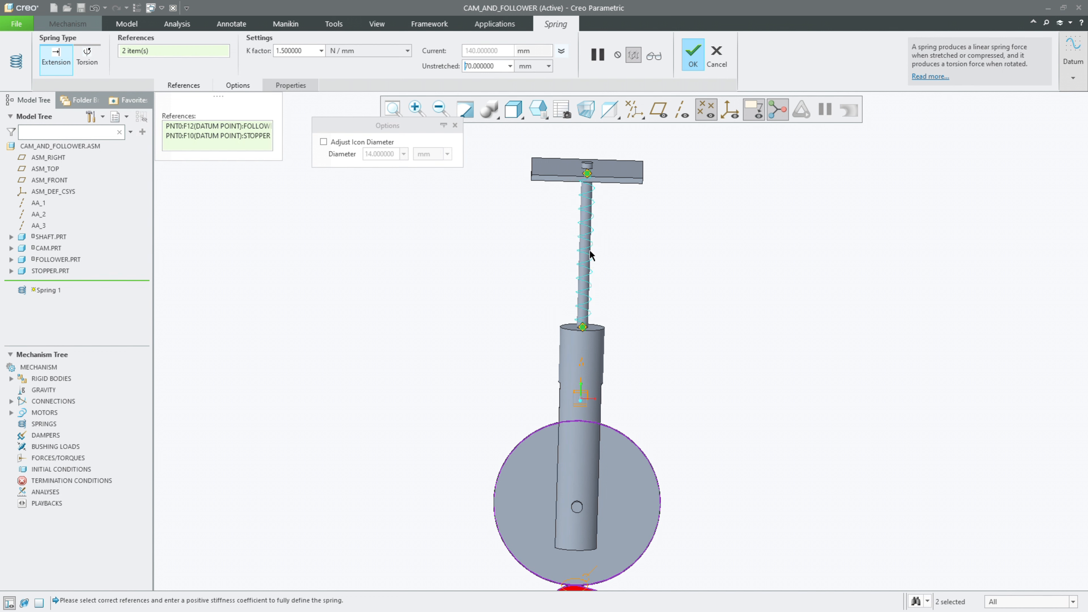
Step: Set the spring's unstretched length to 150 mm
{"action": "left_click", "coordinate": [491, 69]}
{"action": "double_click", "coordinate": [492, 71]}
{"action": "type", "text": "150"}
{"action": "key", "text": "Return"}
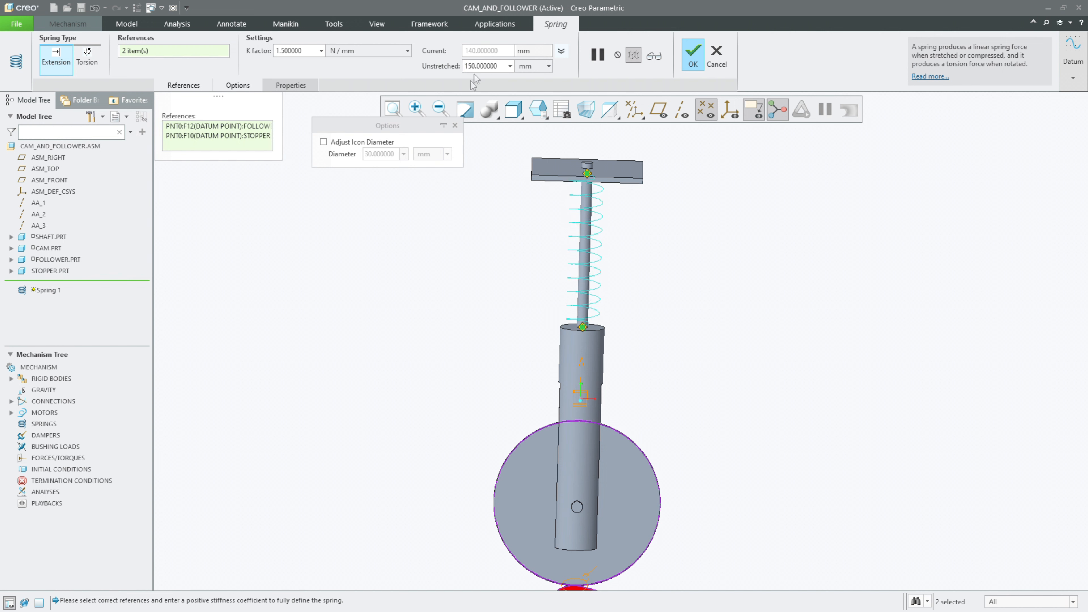
Step: Enable Adjust Icon Diameter for the spring
{"action": "left_click", "coordinate": [345, 142]}
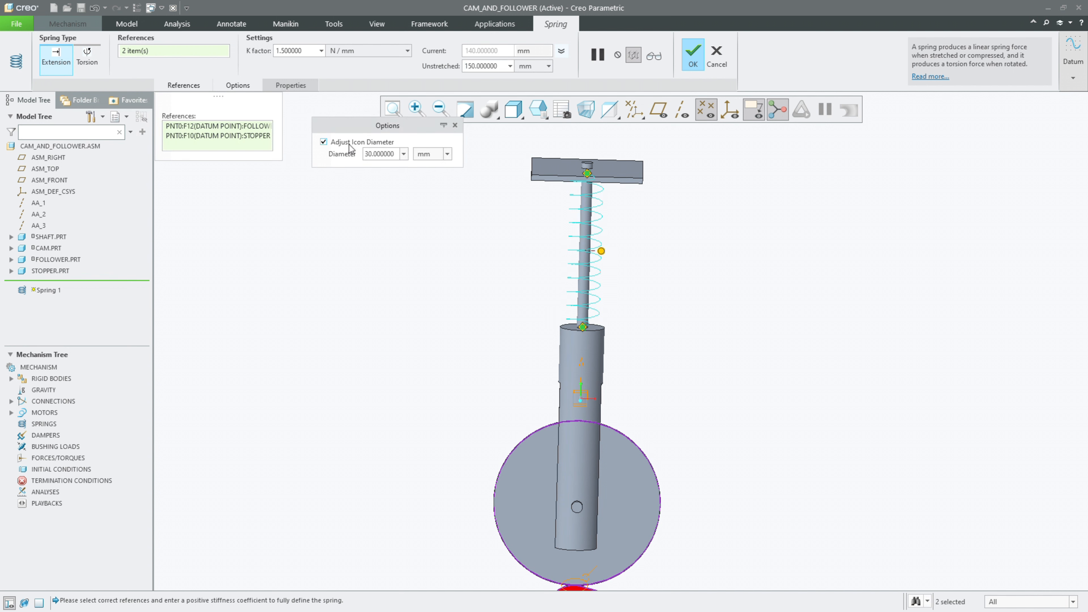
{"action": "double_click", "coordinate": [385, 155]}
{"action": "middle_click_drag", "start_coordinate": [477, 206], "coordinate": [478, 211]}
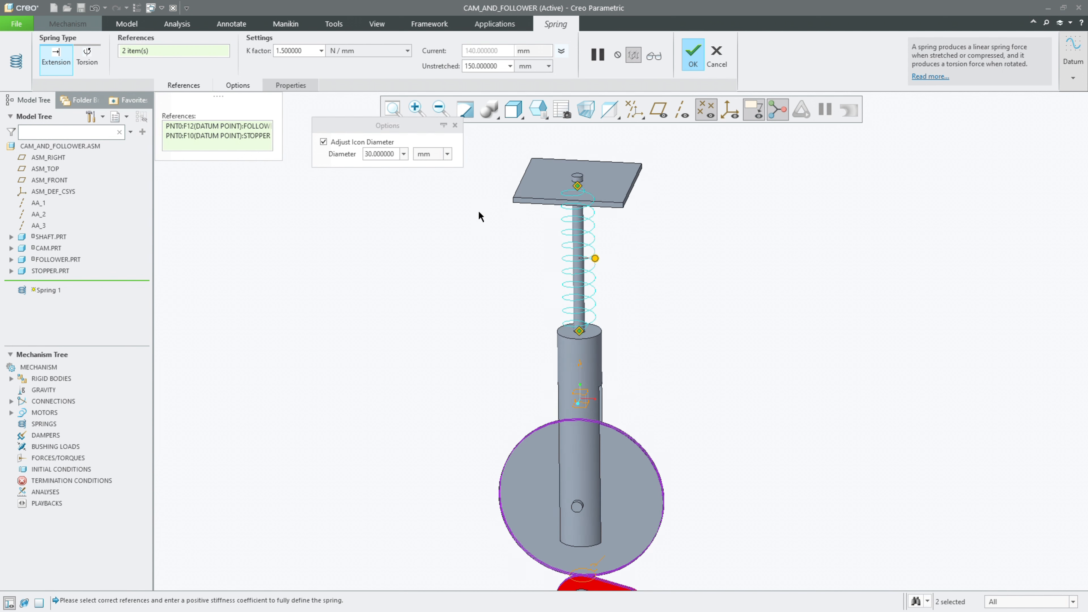
Step: Set the spring's icon diameter to 5 mm
{"action": "left_click", "coordinate": [381, 153]}
{"action": "double_click", "coordinate": [381, 154]}
{"action": "type", "text": "5"}
{"action": "key", "text": "Return"}
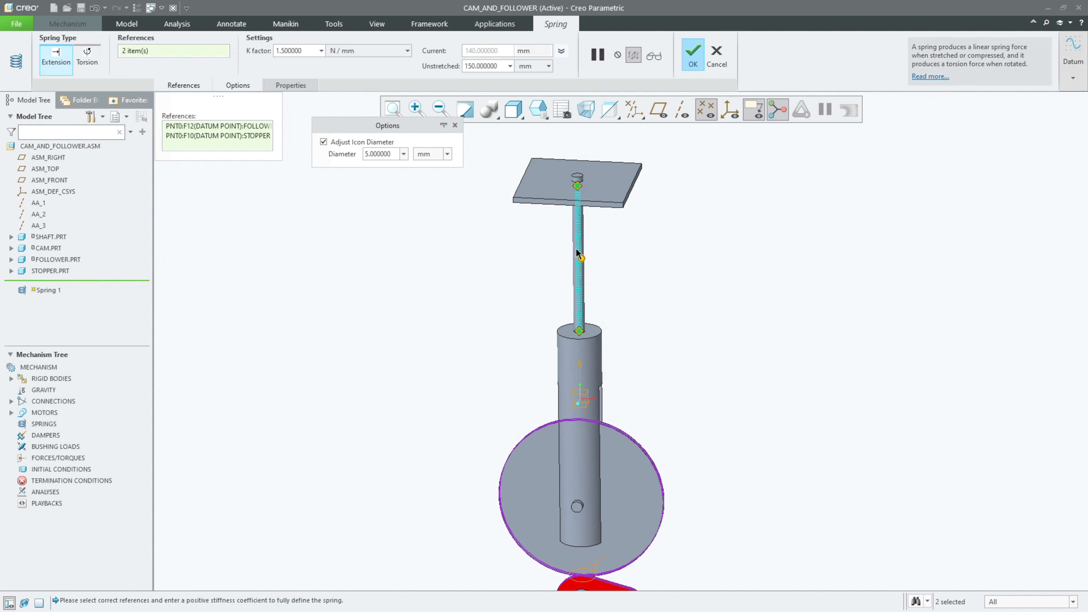
Step: Set the spring's icon diameter to 30 mm and accept the spring definition
{"action": "double_click", "coordinate": [397, 154]}
{"action": "type", "text": "30"}
{"action": "key", "text": "Return"}
{"action": "mouse_move", "coordinate": [498, 193]}
{"action": "middle_mouse_down"}
{"action": "mouse_move", "coordinate": [499, 218]}
{"action": "mouse_move", "coordinate": [501, 177]}
{"action": "middle_mouse_up"}
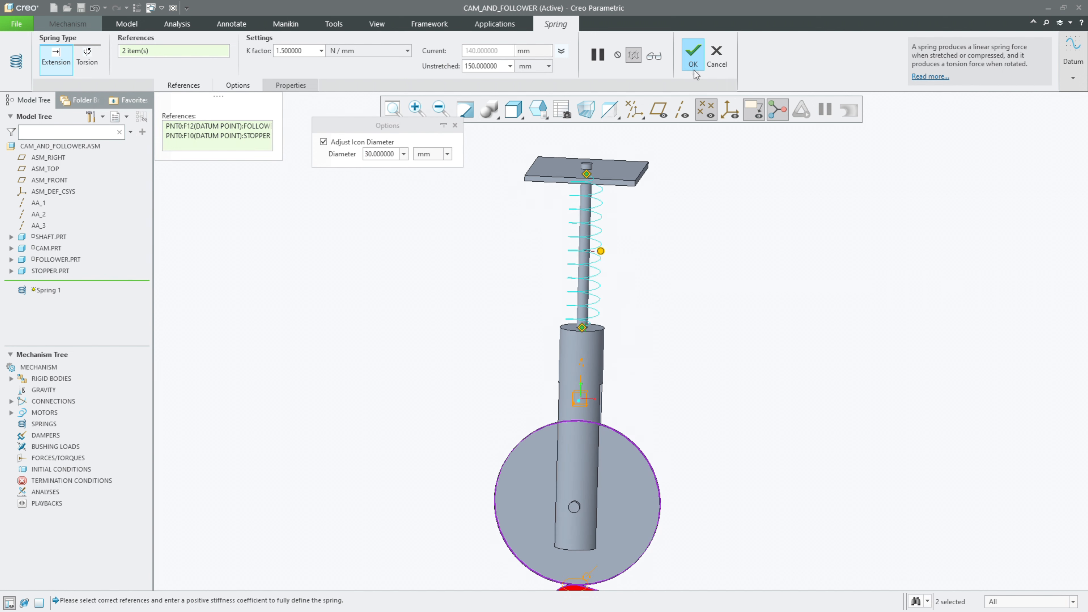
{"action": "left_click", "coordinate": [693, 60]}
Step: Start a servo motor and assign the cam's rotation axis on the shaft as its driven entity
{"action": "middle_click_drag", "start_coordinate": [632, 317], "coordinate": [644, 342]}
{"action": "left_click", "coordinate": [644, 343]}
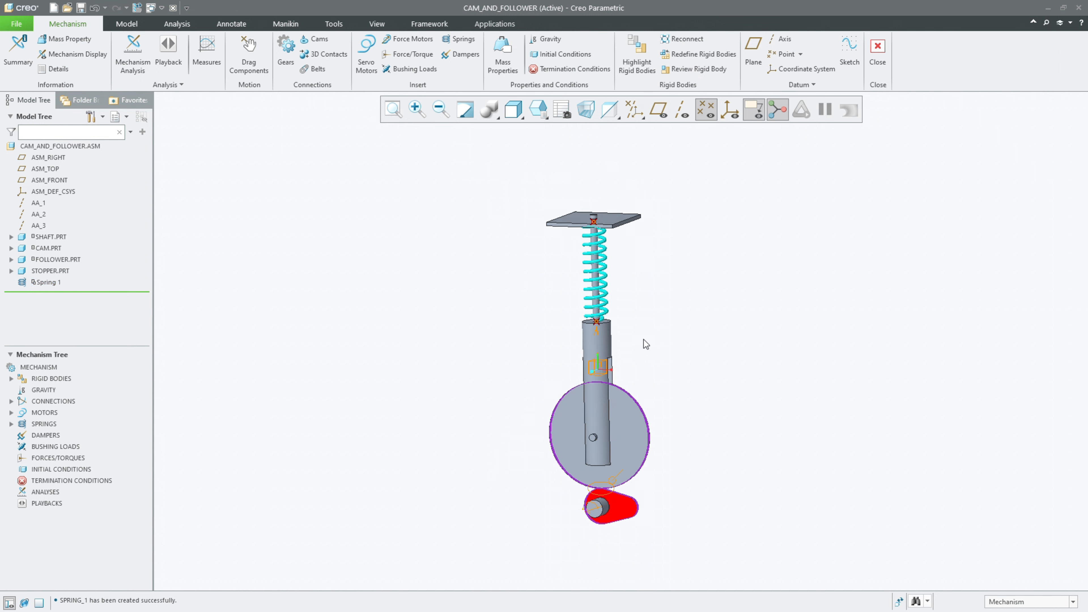
{"action": "middle_click_drag", "start_coordinate": [678, 355], "coordinate": [656, 316], "text": "shift"}
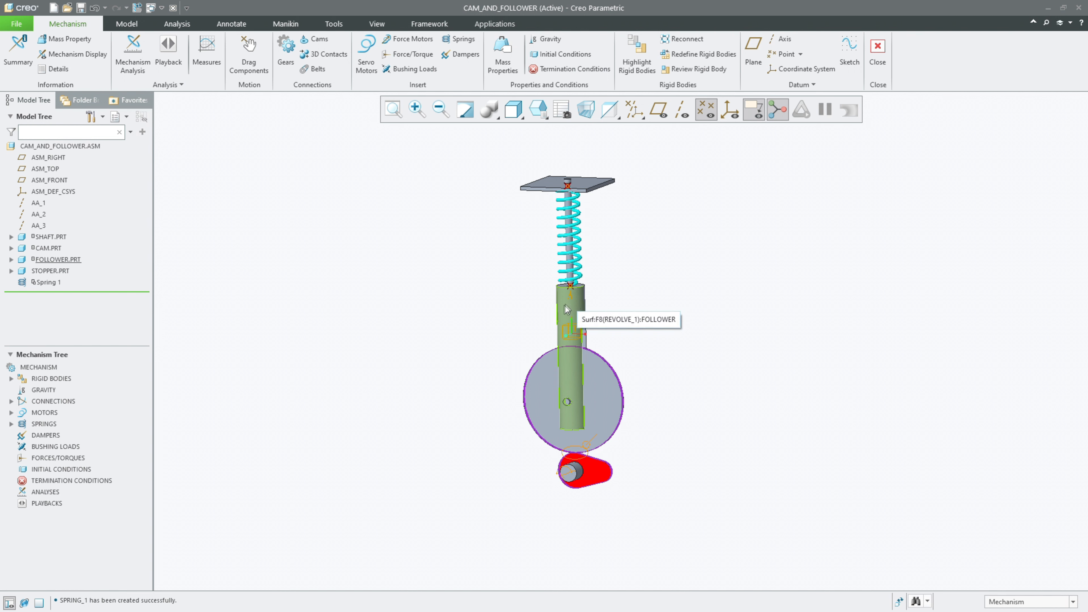
{"action": "middle_click_drag", "start_coordinate": [472, 297], "coordinate": [465, 275]}
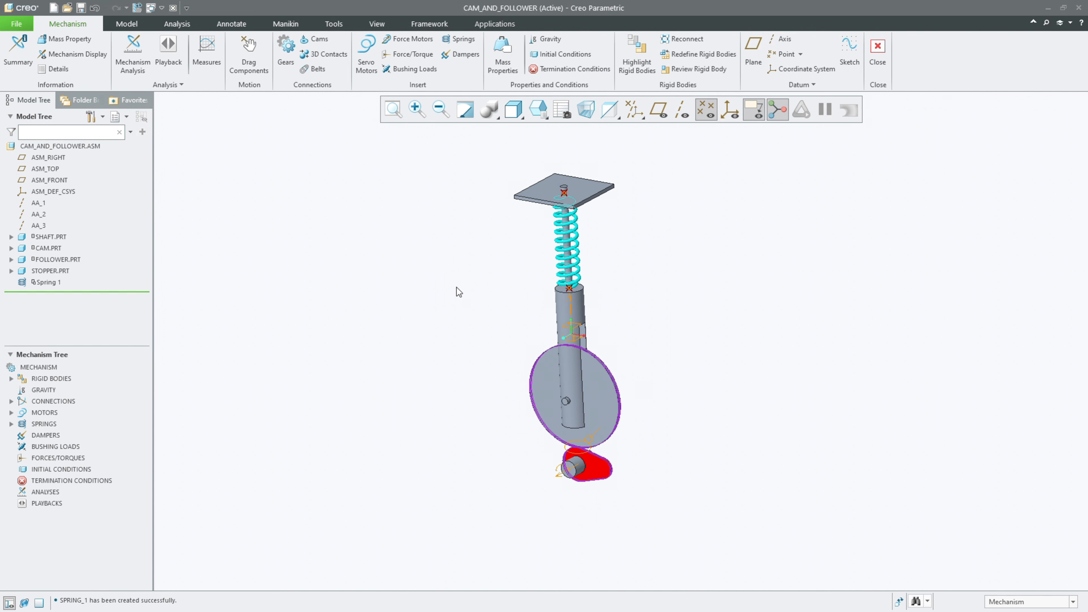
{"action": "left_click", "coordinate": [366, 52]}
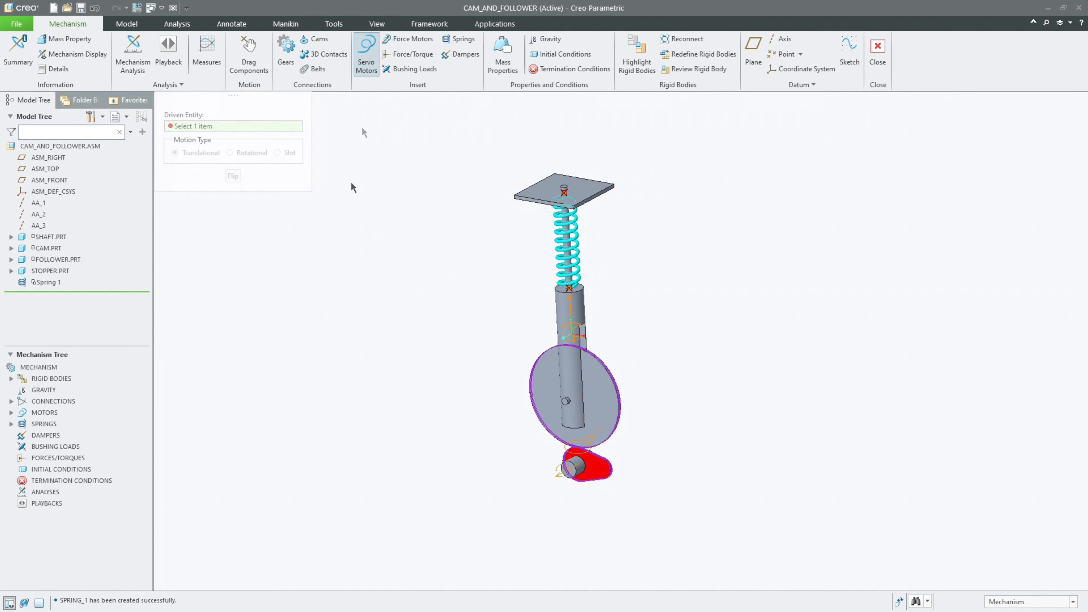
{"action": "left_click", "coordinate": [558, 475]}
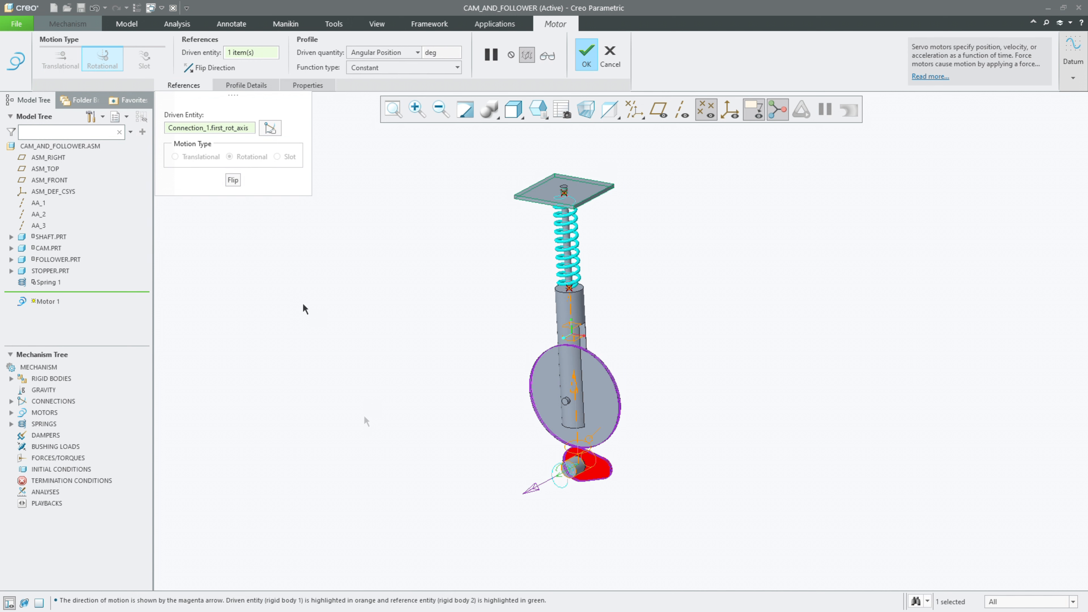
Step: Set the motor profile to a constant Angular Velocity of 15 deg/sec and accept the motor
{"action": "left_click", "coordinate": [246, 84]}
{"action": "left_click", "coordinate": [257, 128]}
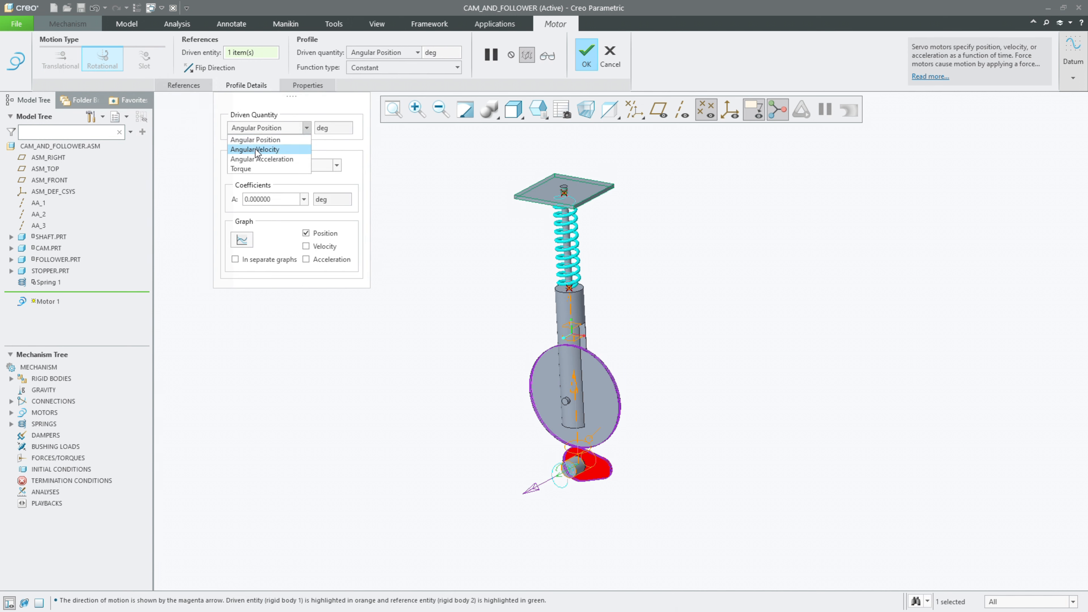
{"action": "left_click", "coordinate": [257, 150]}
{"action": "double_click", "coordinate": [287, 231]}
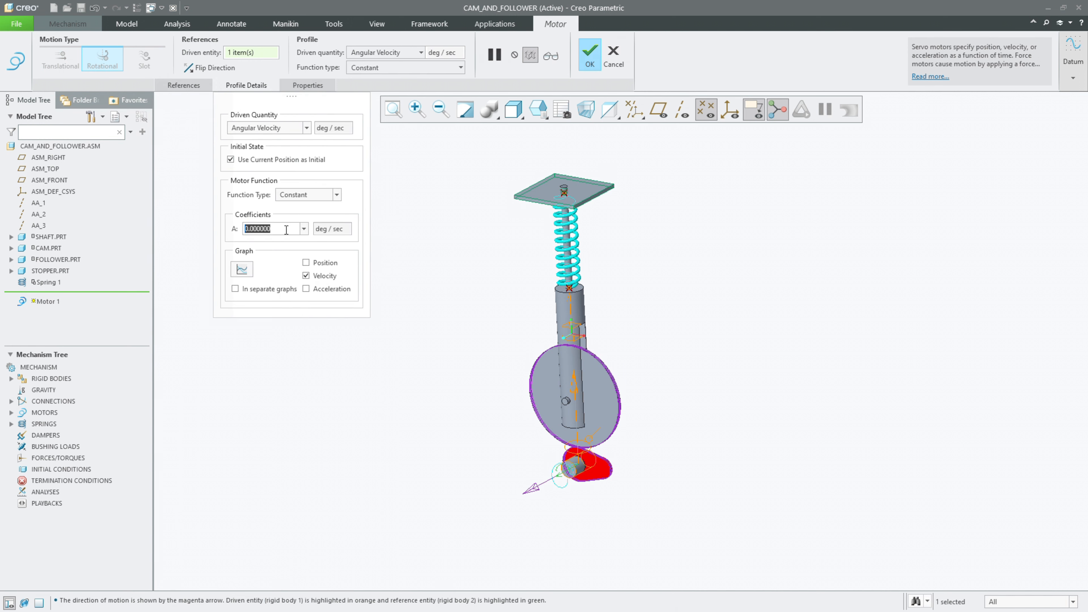
{"action": "type", "text": "15"}
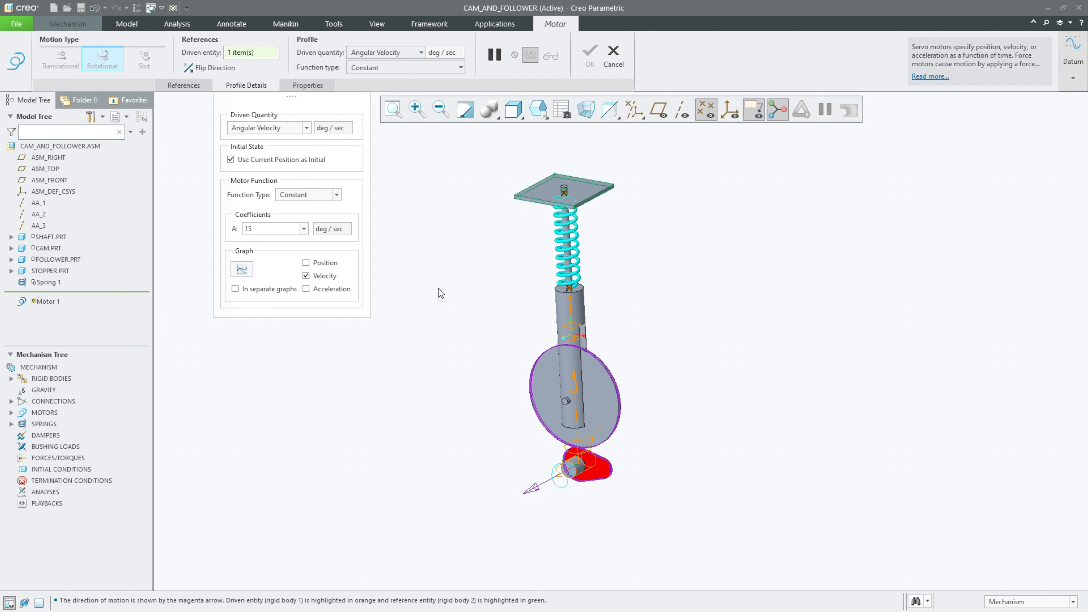
Step: Orient the mechanism to the saved front view
{"action": "left_click", "coordinate": [539, 109]}
{"action": "left_click", "coordinate": [571, 127]}
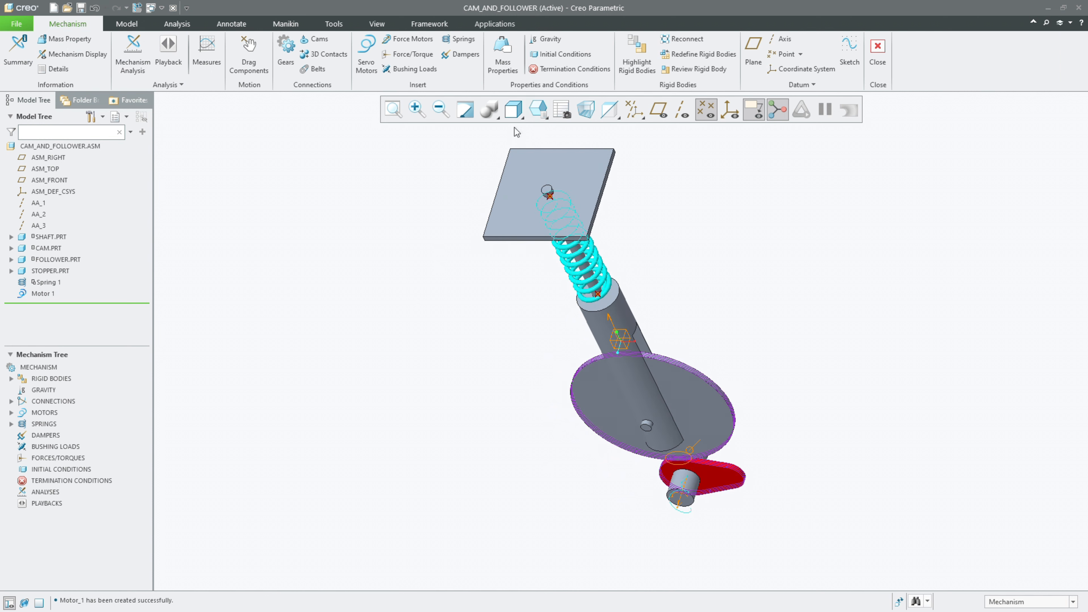
{"action": "left_click", "coordinate": [538, 110]}
{"action": "left_click", "coordinate": [551, 169]}
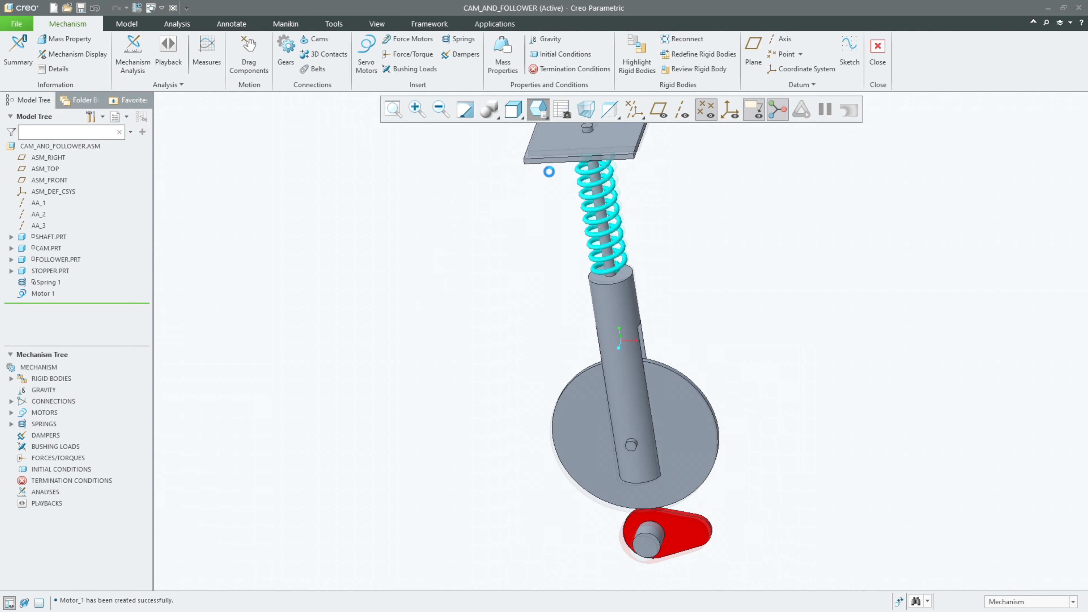
{"action": "scroll", "coordinate": [398, 279], "scroll_direction": "up", "scroll_amount": 1}
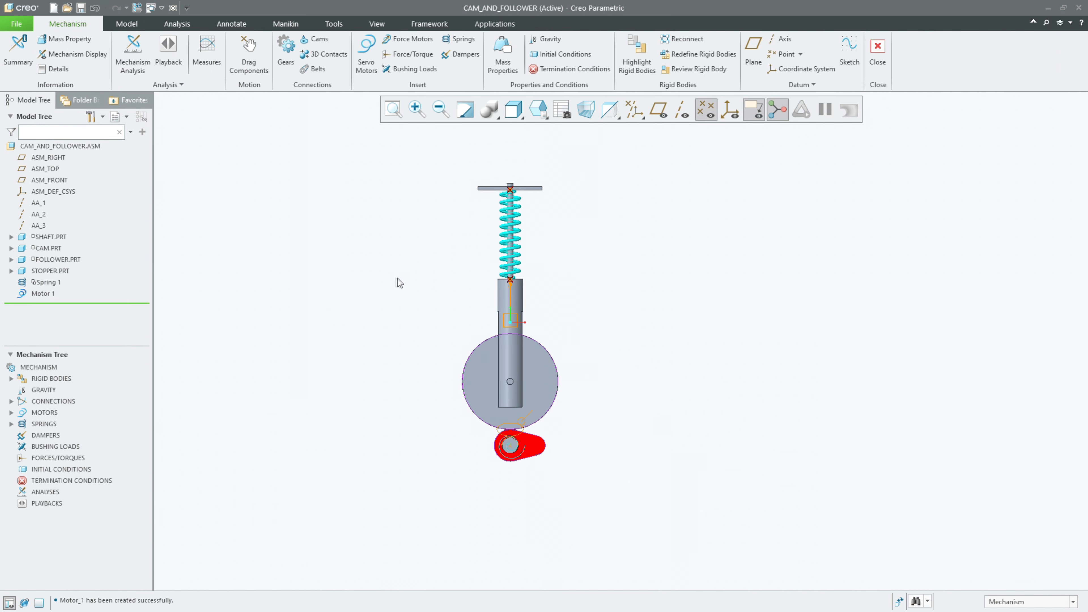
{"action": "middle_click_drag", "start_coordinate": [398, 278], "coordinate": [389, 285], "text": "shift"}
{"action": "scroll", "coordinate": [385, 286], "scroll_direction": "down", "scroll_amount": 2}
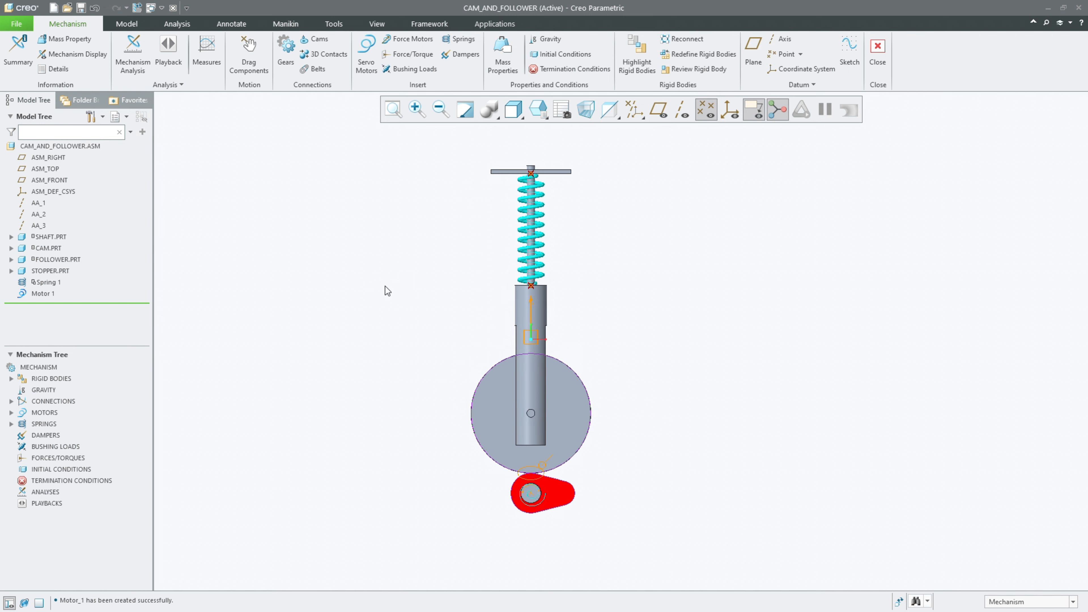
Step: Create a Position mechanism analysis with an end time of 250 and run it
{"action": "left_click", "coordinate": [146, 59]}
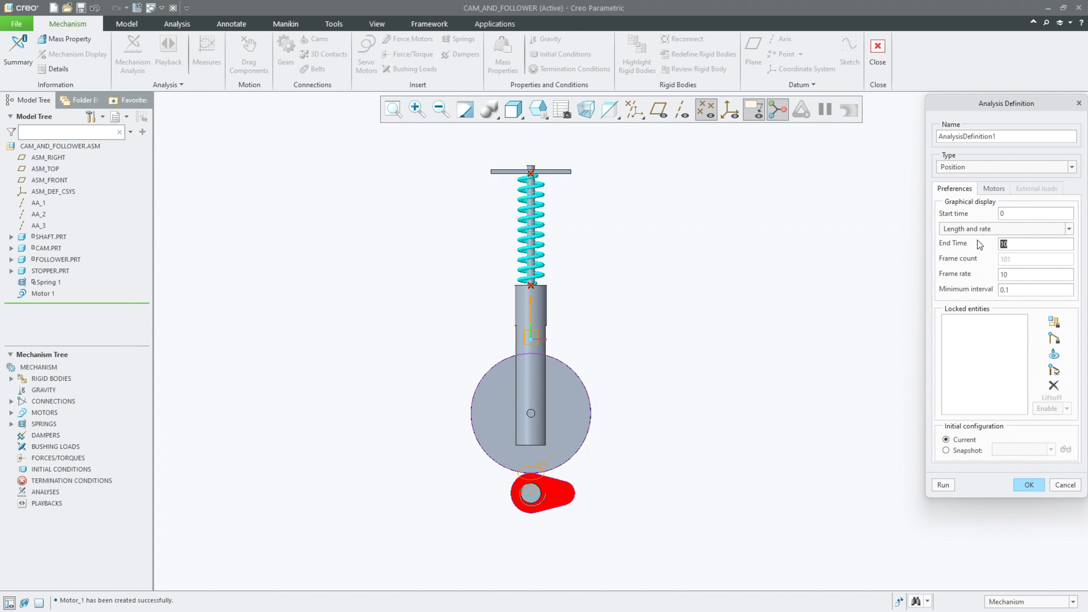
{"action": "type", "text": "25"}
{"action": "left_click", "coordinate": [944, 485]}
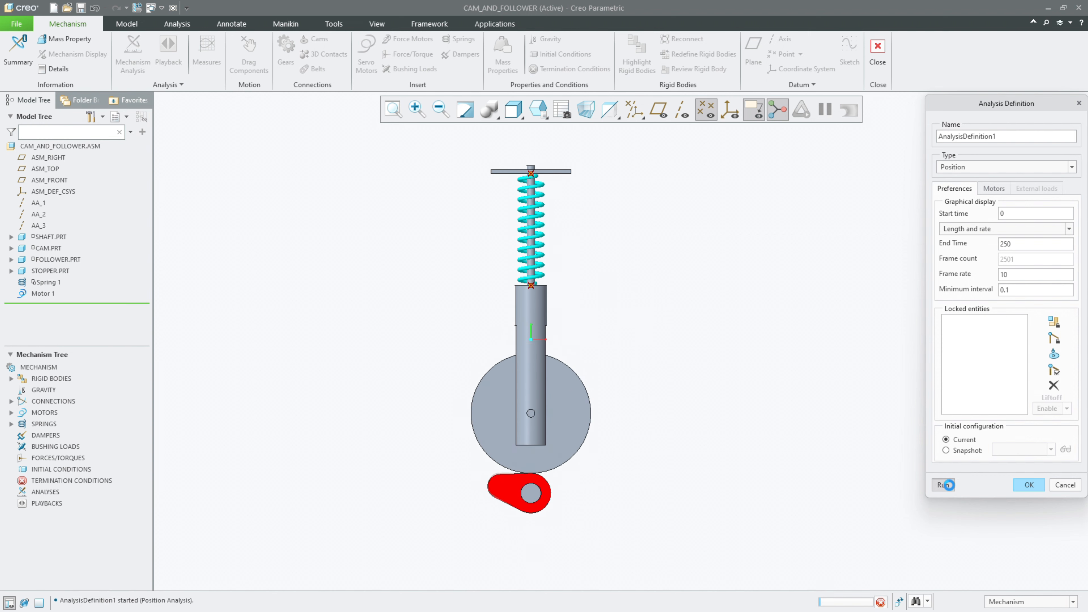